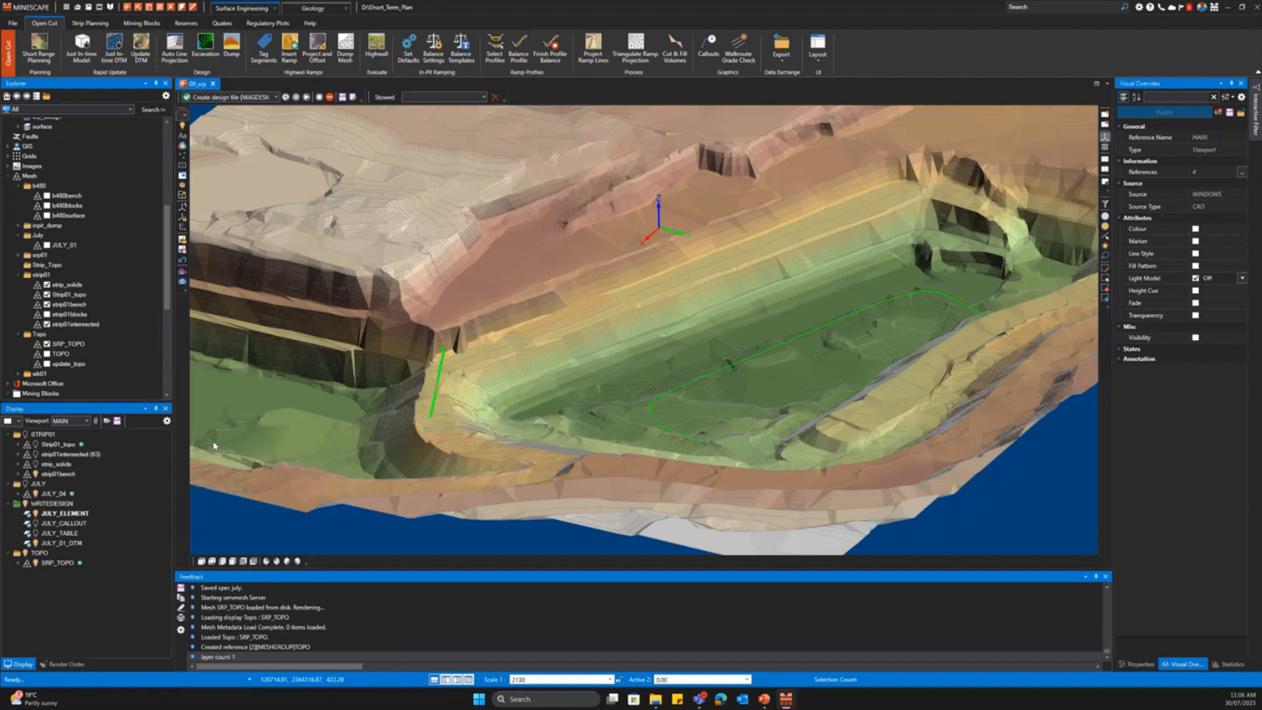
- Change the viewport's render order so that the top level has highest priority
left_click(58, 662)
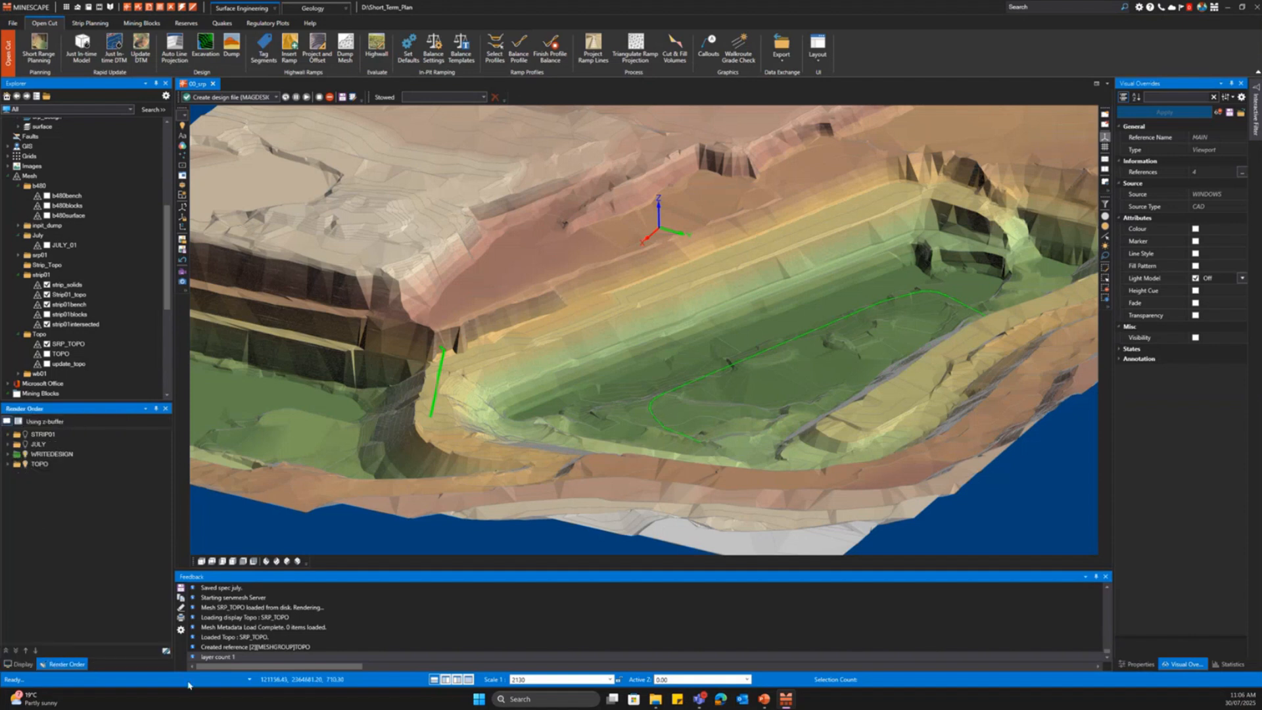
left_click(167, 651)
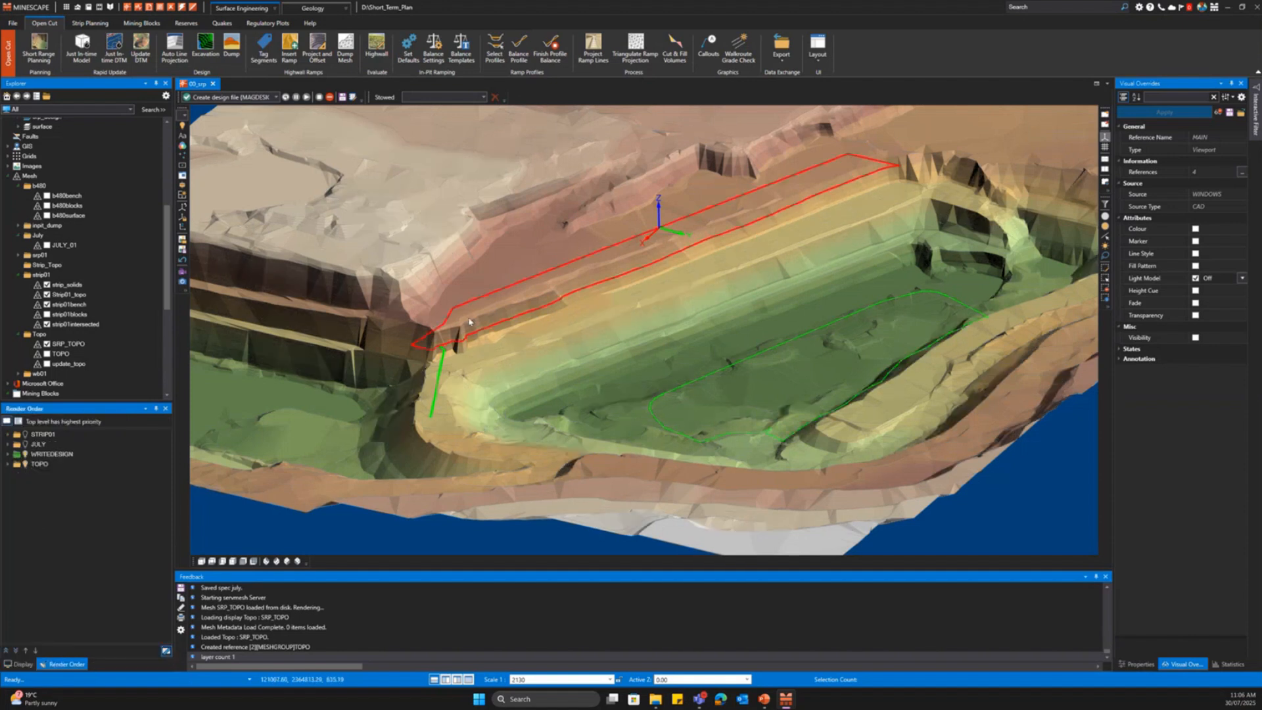
middle_click_drag(508, 297, 447, 334)
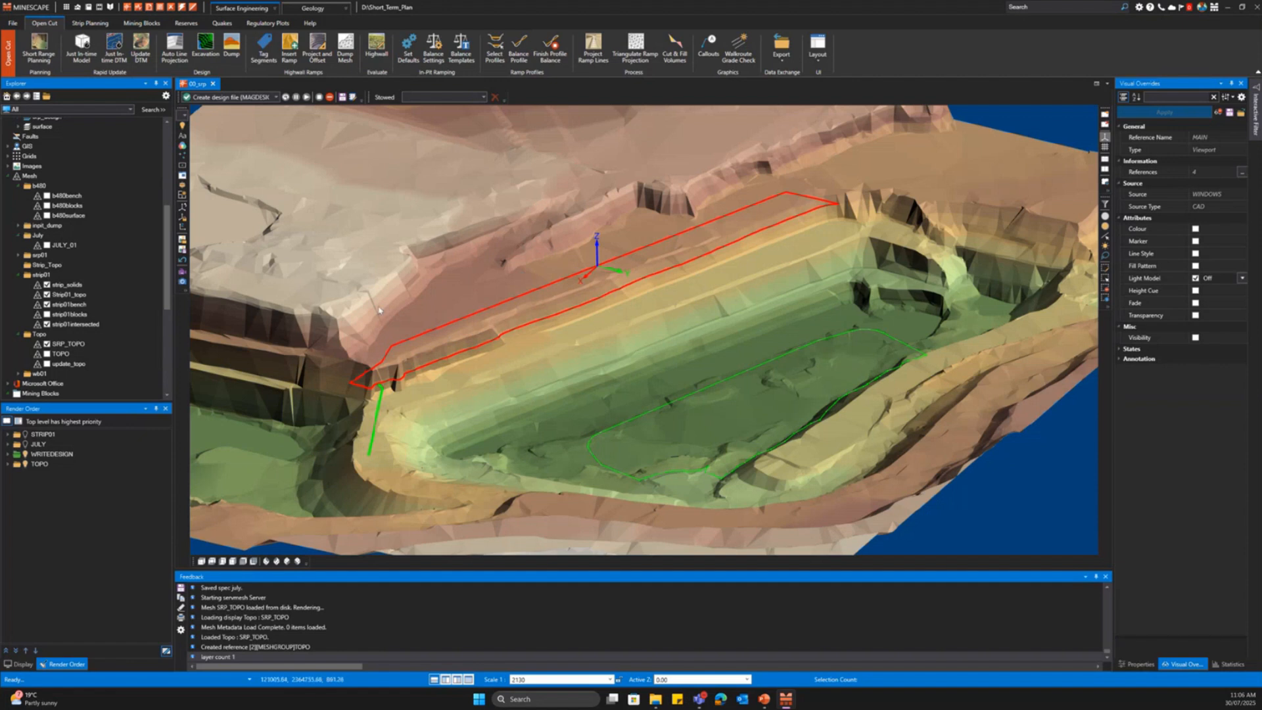
middle_click_drag(379, 311, 389, 296)
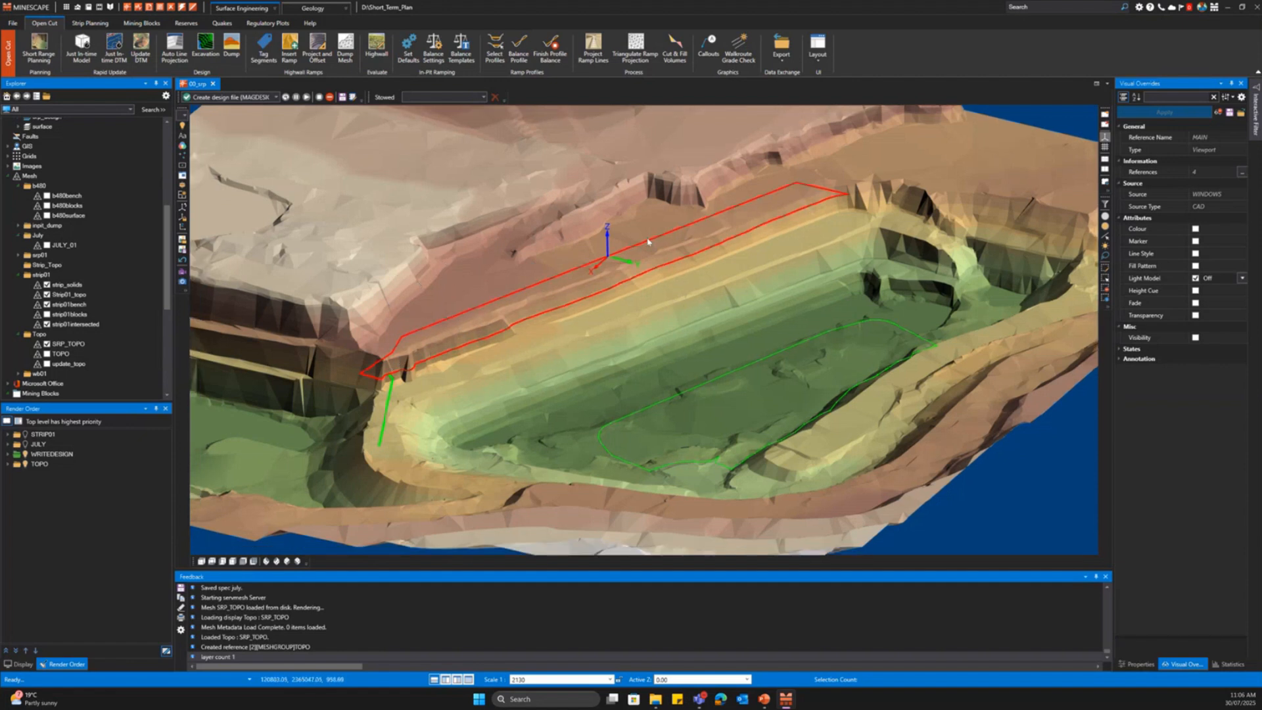
scroll(537, 317, "up", 3)
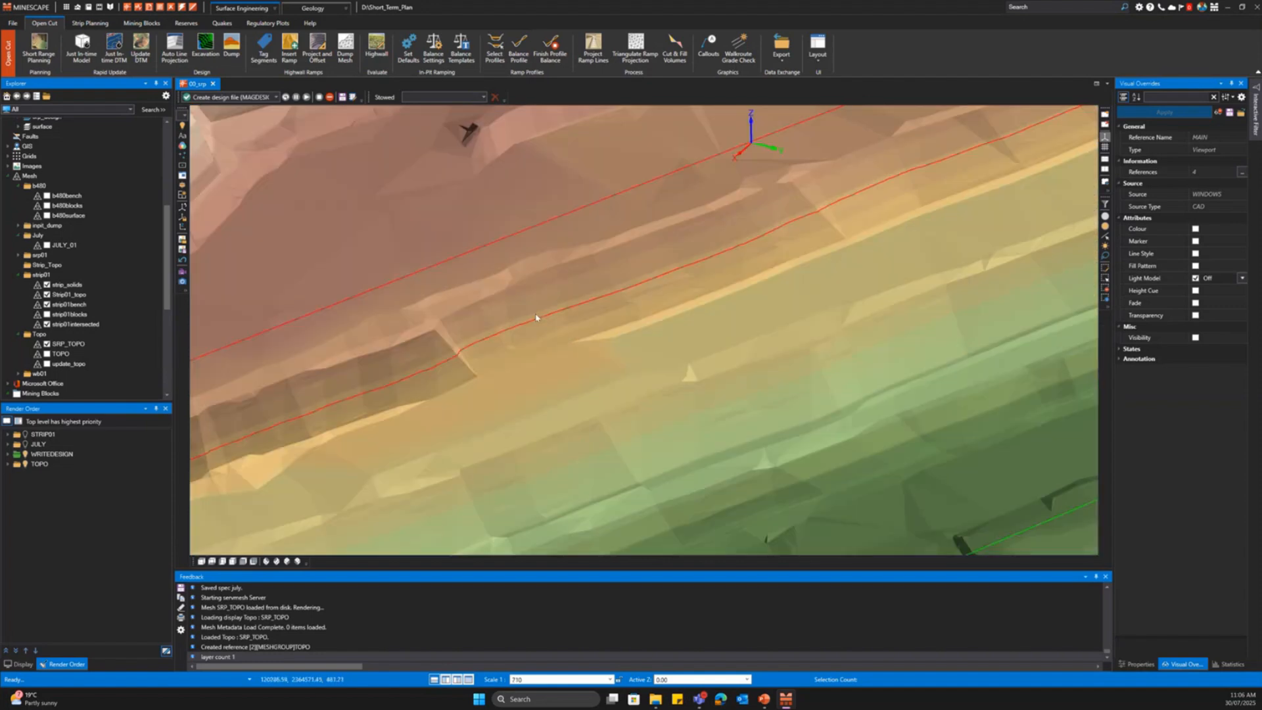
scroll(529, 301, "down", 3)
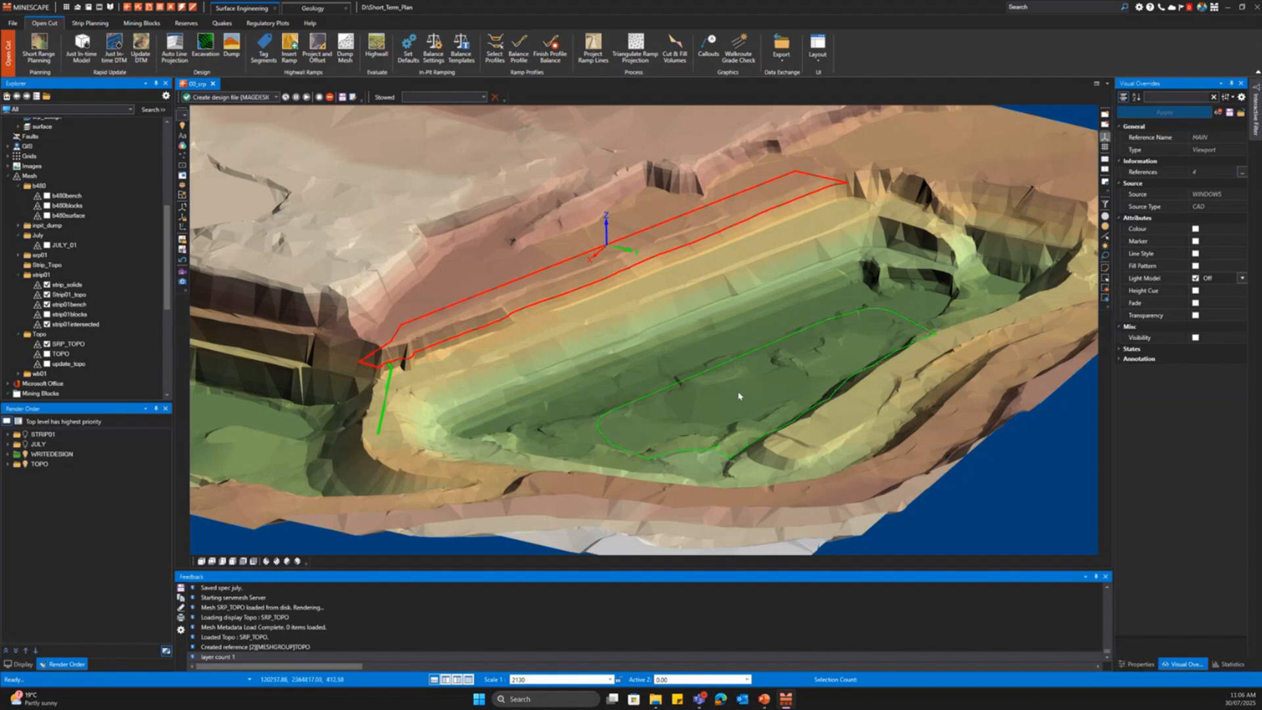
middle_click_drag(741, 392, 713, 396)
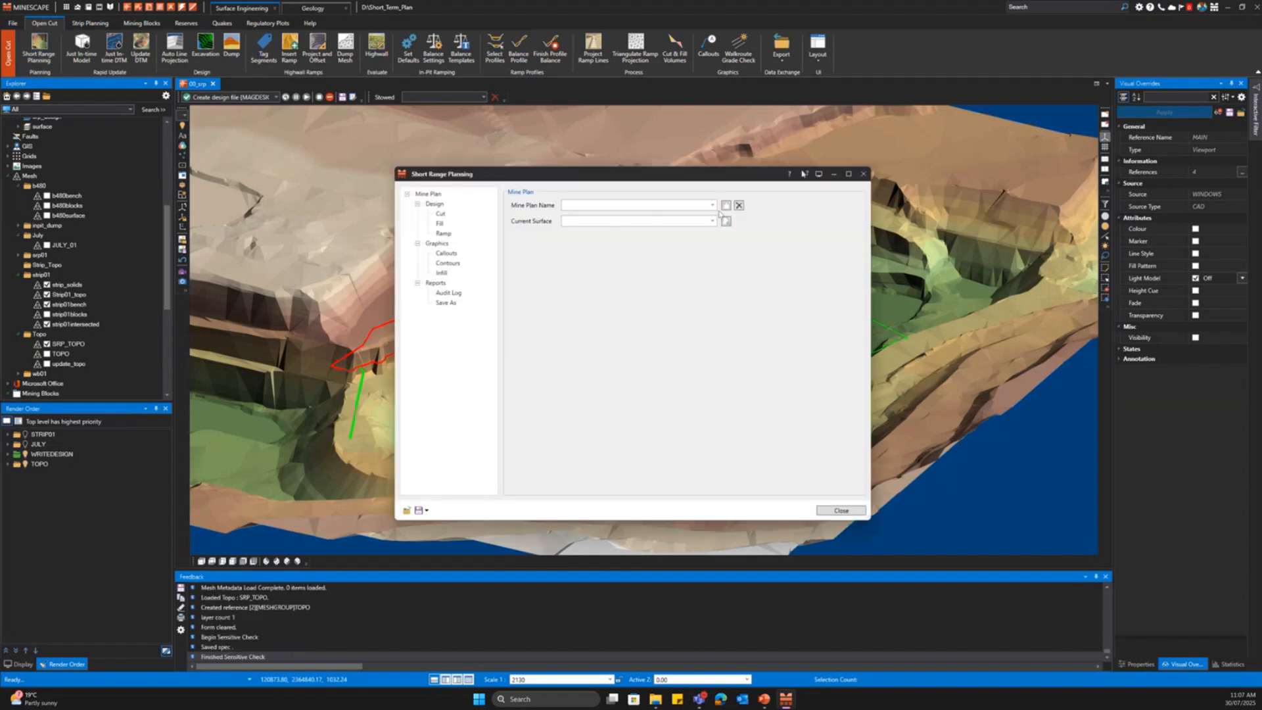
- Select wb01 as the mine plan in Short Range Planning
left_click(712, 205)
left_click(598, 196)
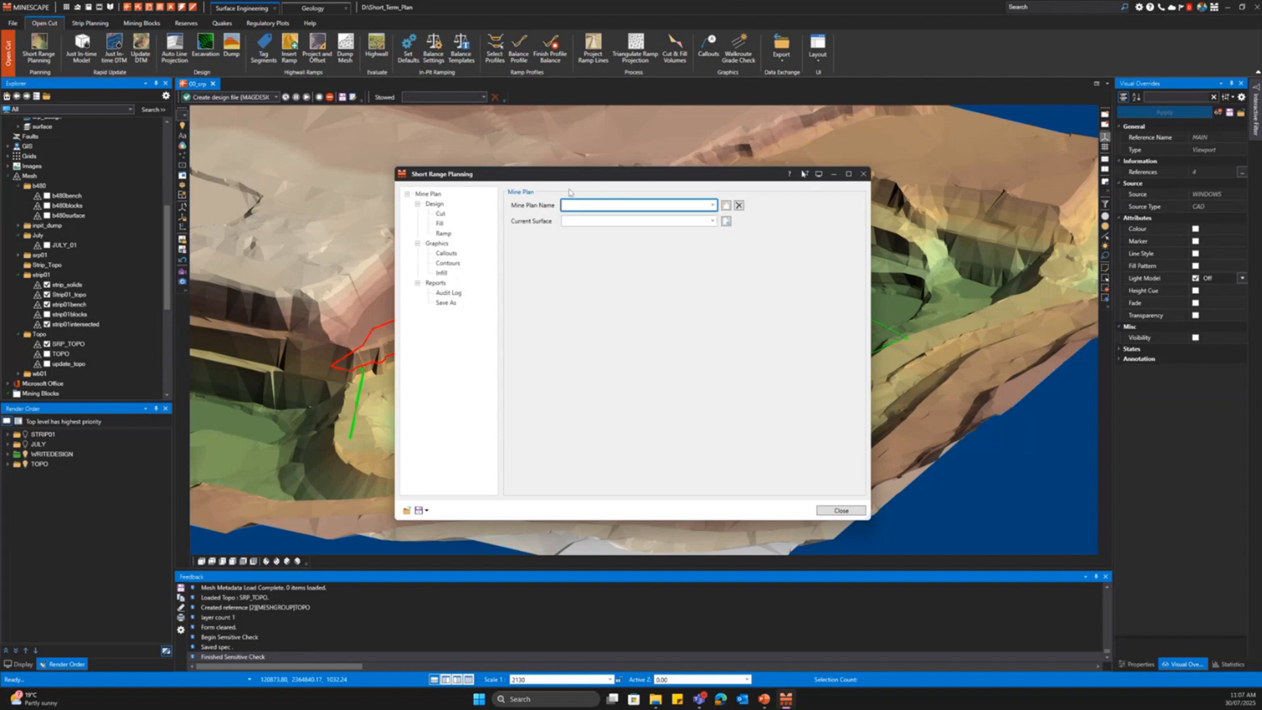
left_click(711, 205)
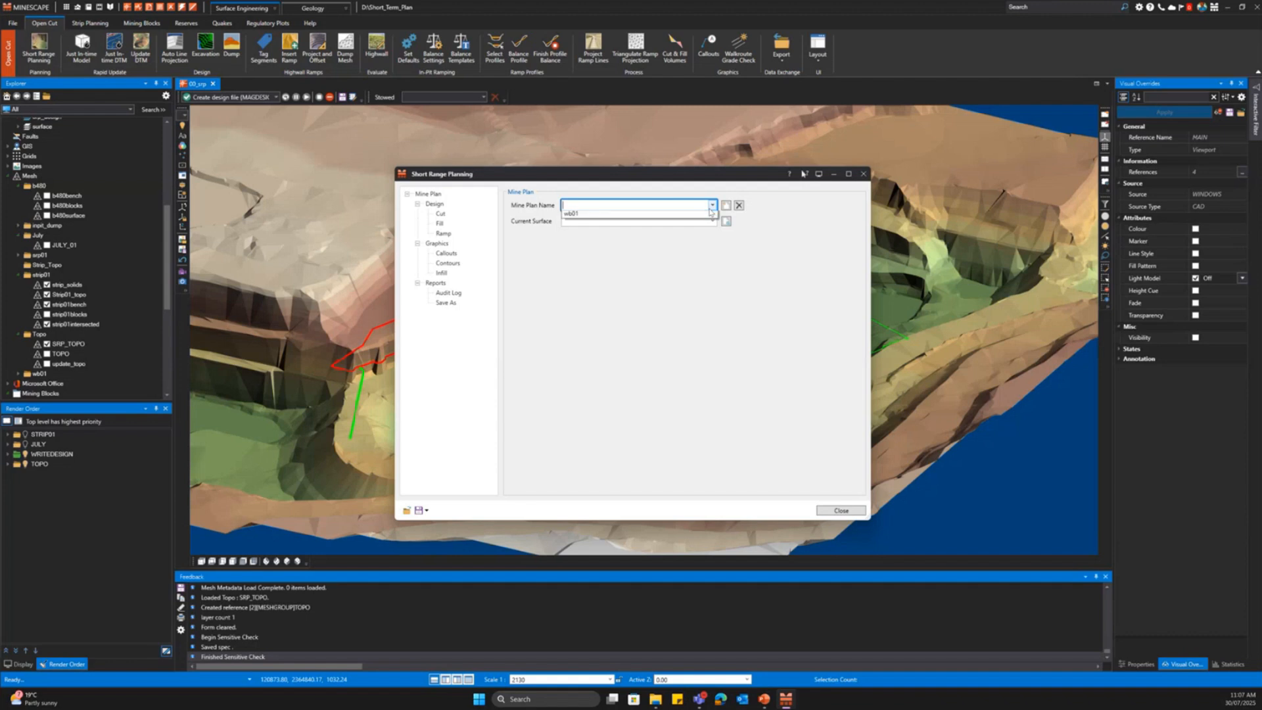
left_click(643, 226)
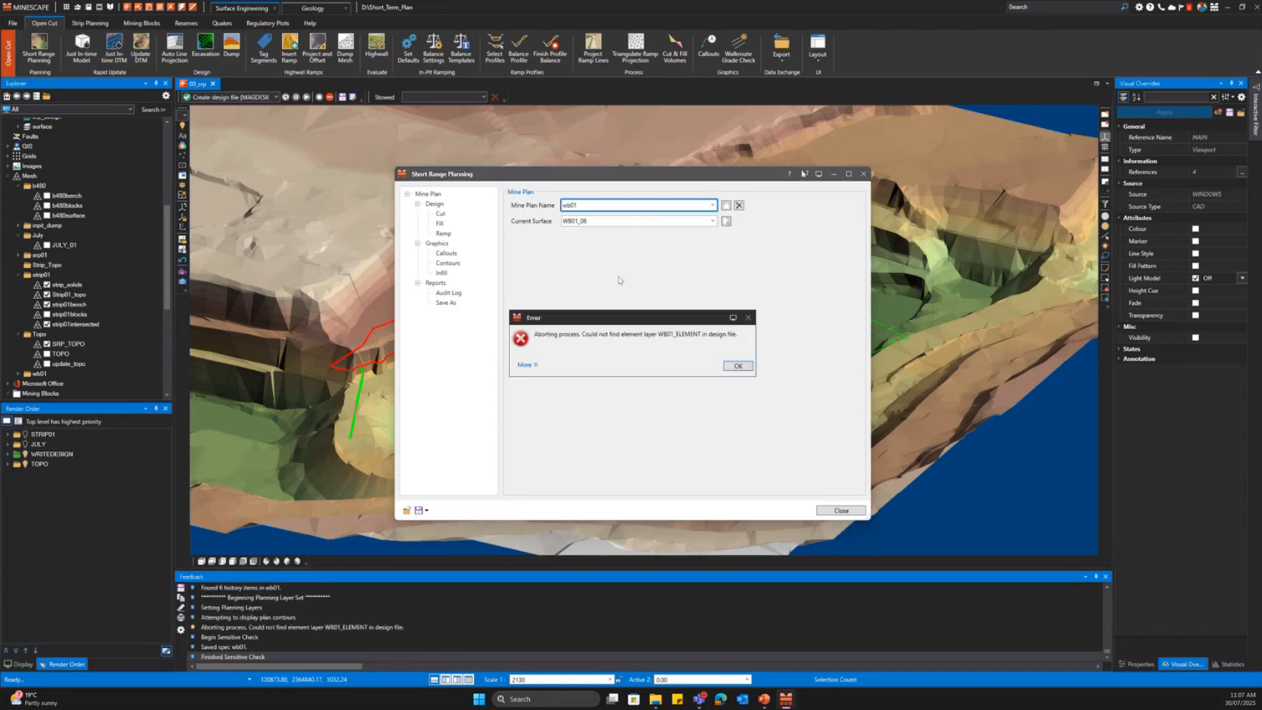
left_click(738, 365)
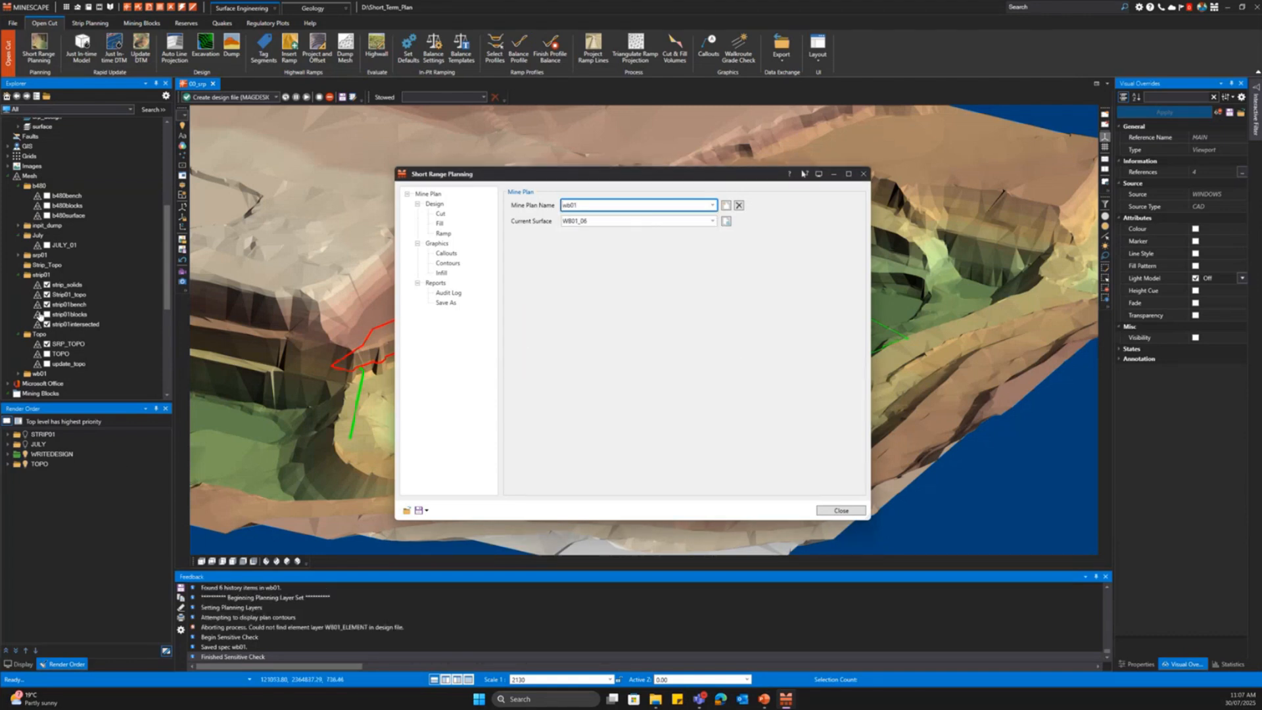
scroll(37, 258, "up", 3)
scroll(36, 258, "up", 4)
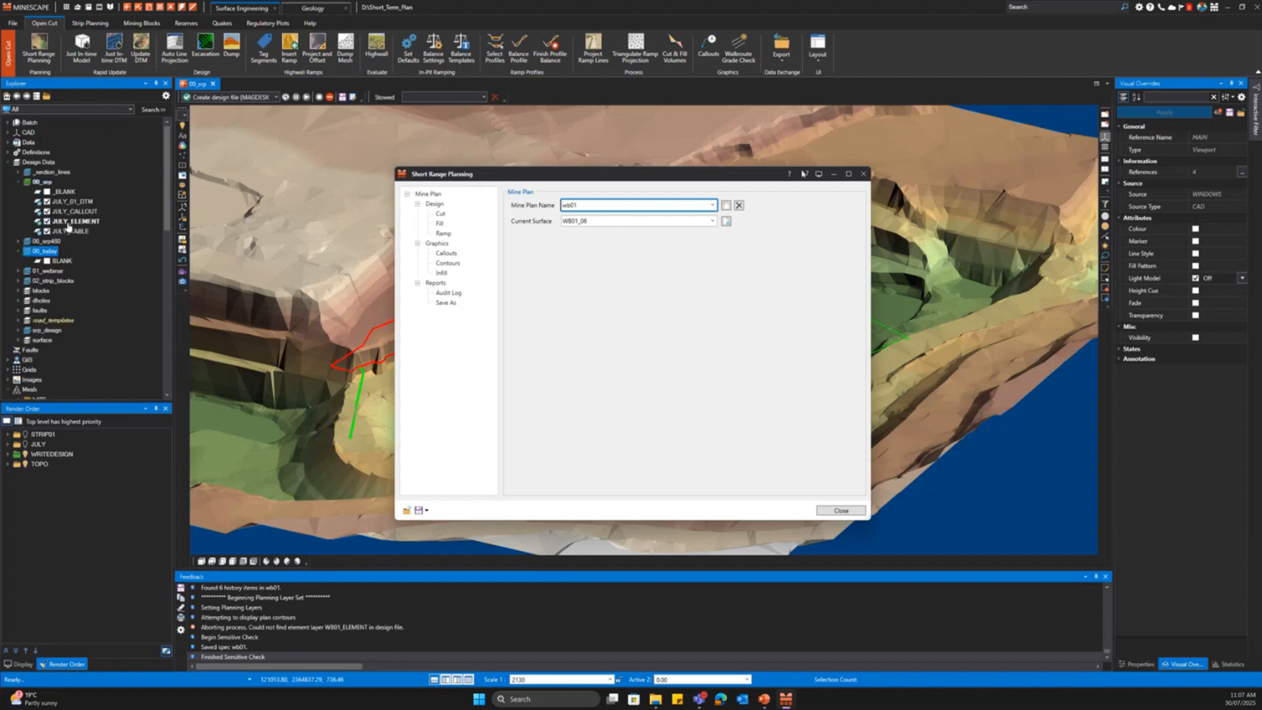
left_click(69, 221)
right_click(69, 225)
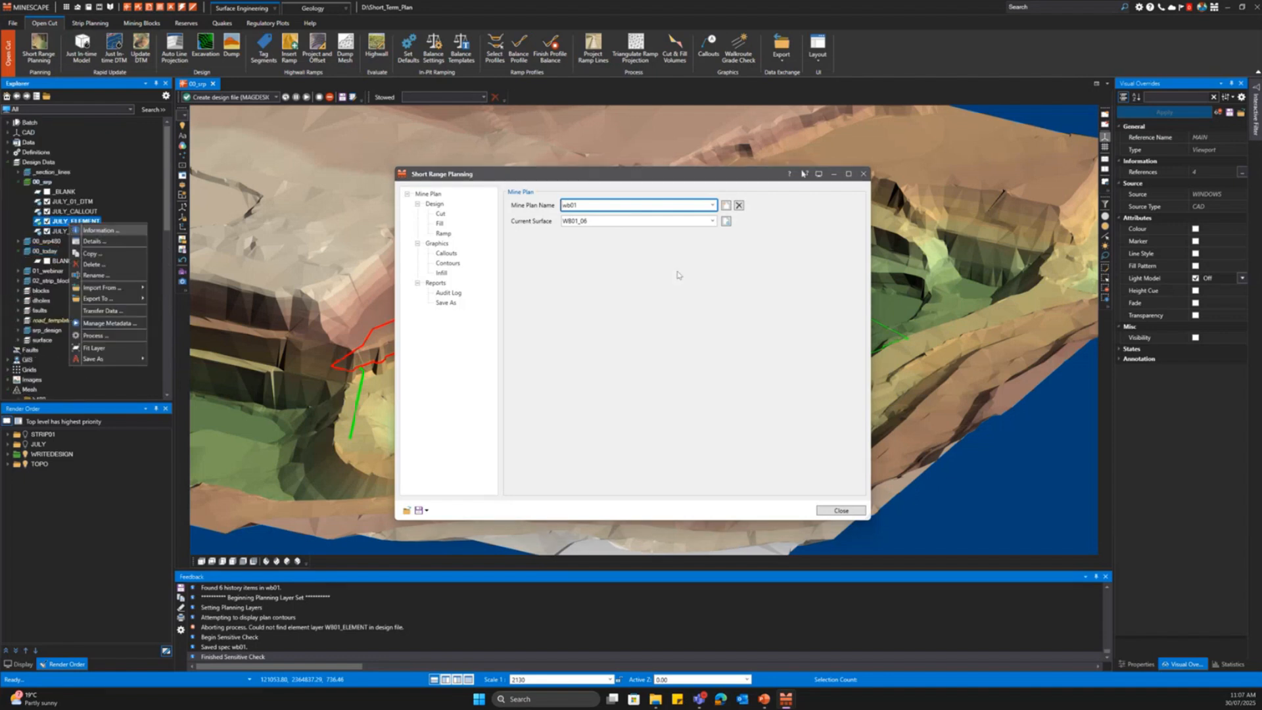
left_click(793, 216)
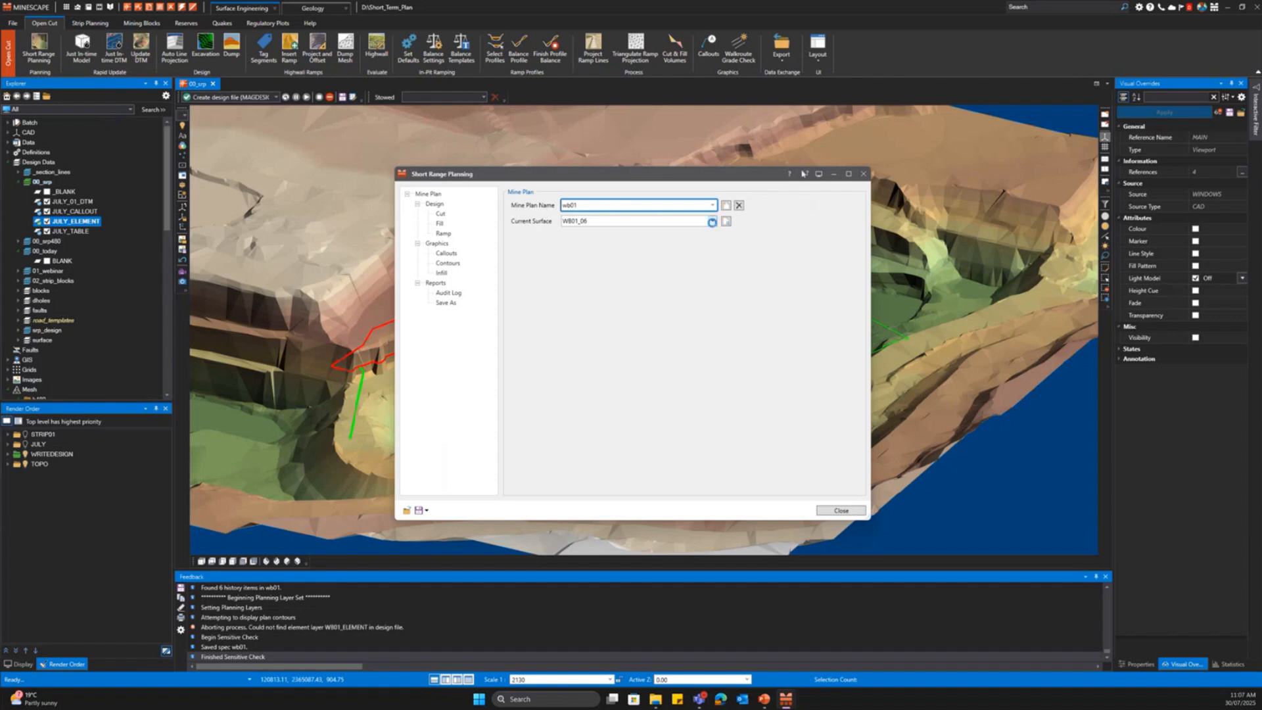
- Roll the wb01 plan's current surface back to WB01_01 and approve deleting the subsequent plan steps
left_click(712, 222)
left_click(648, 233)
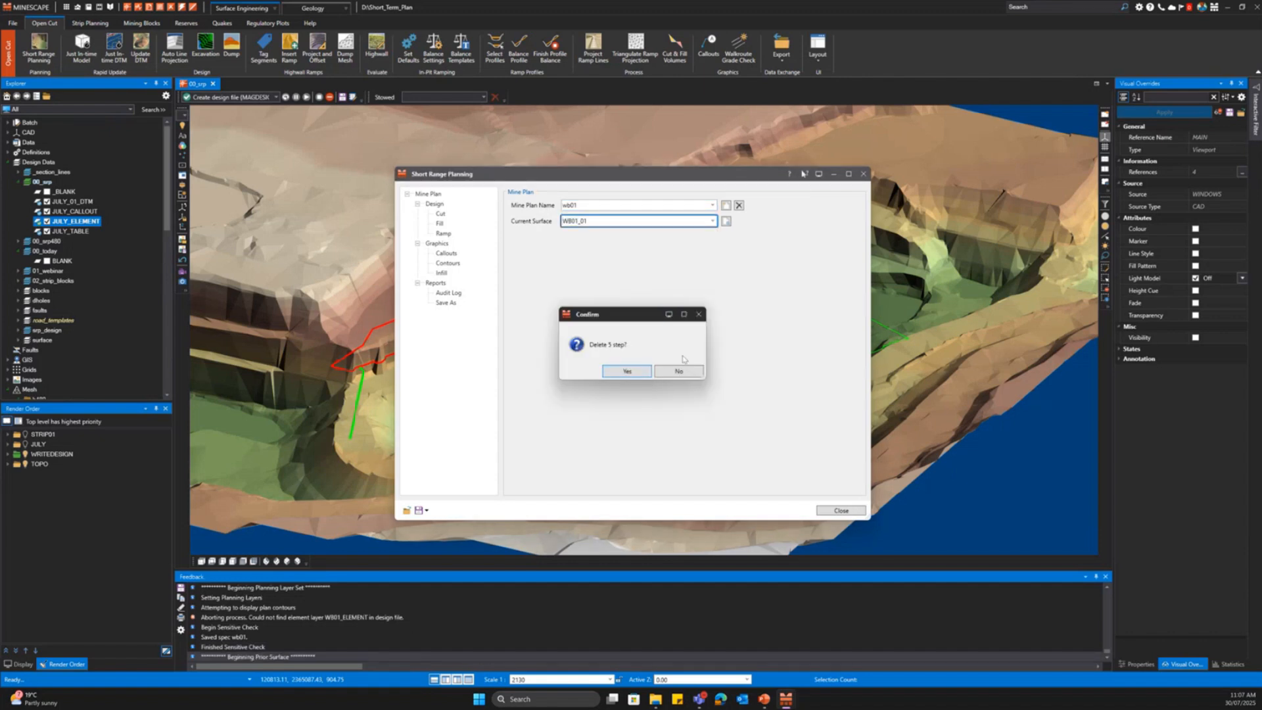
left_click(637, 377)
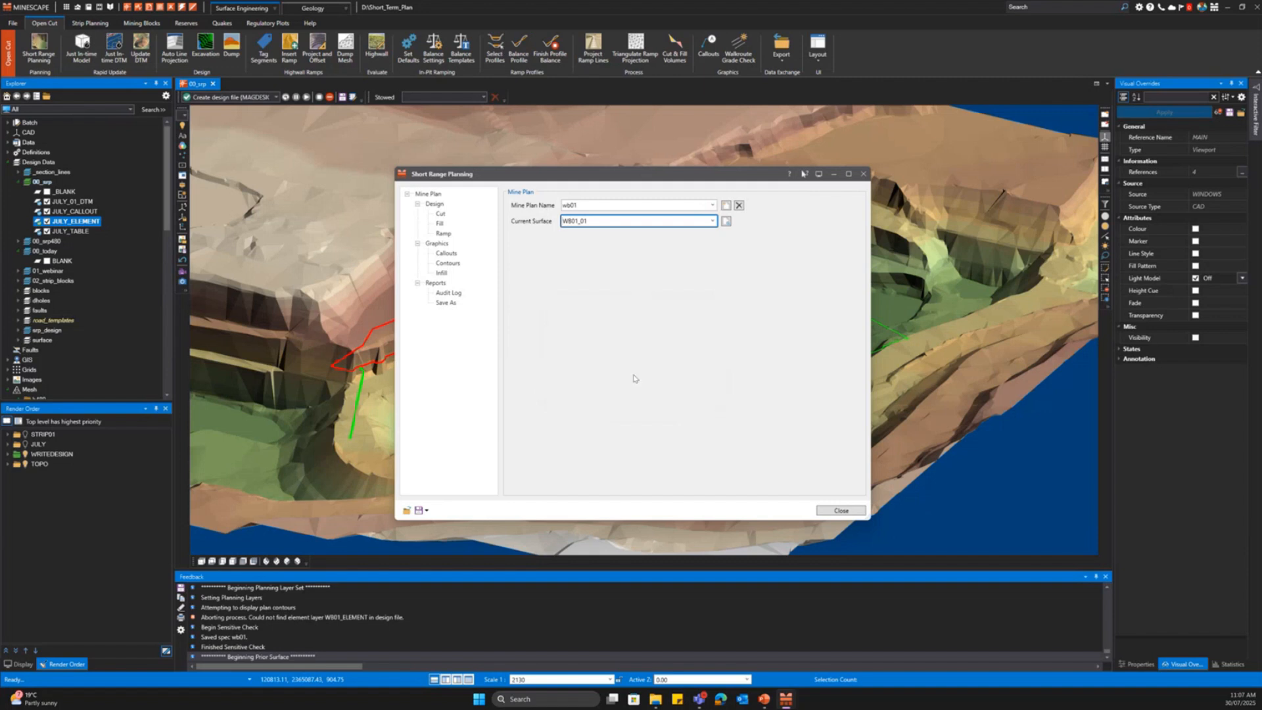
- Switch the mine plan to july
left_click(697, 204)
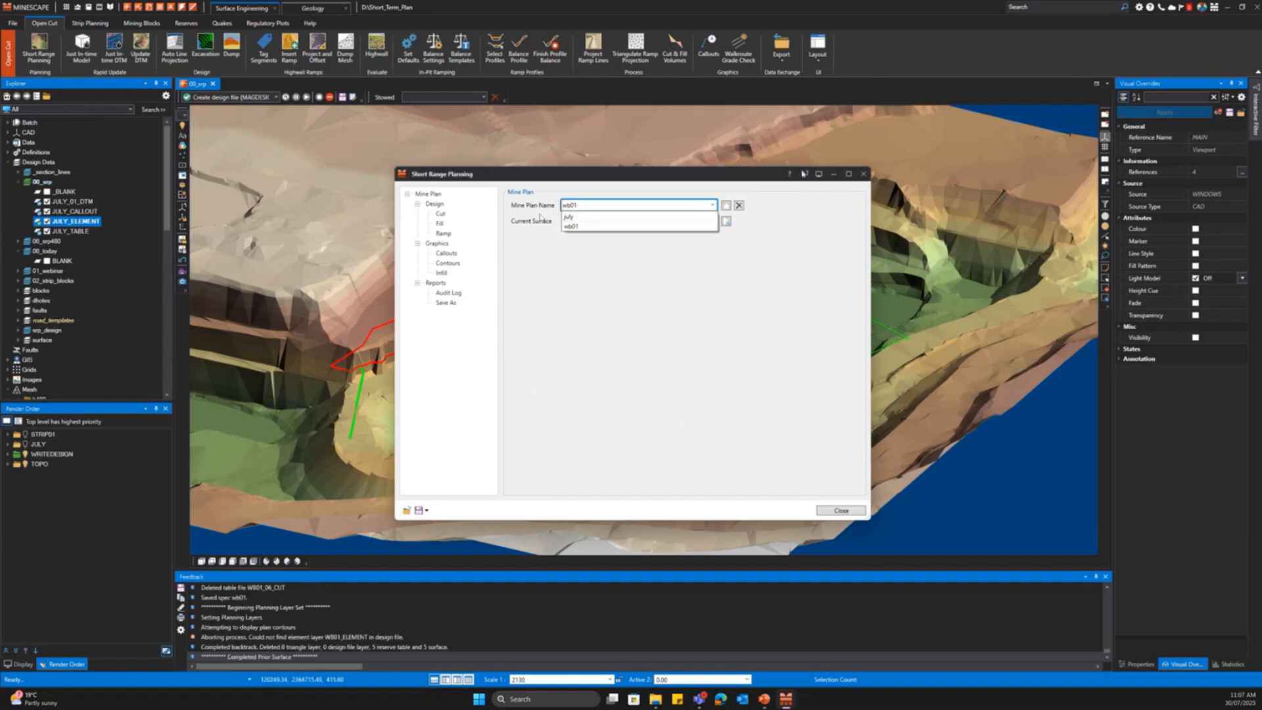
left_click(590, 217)
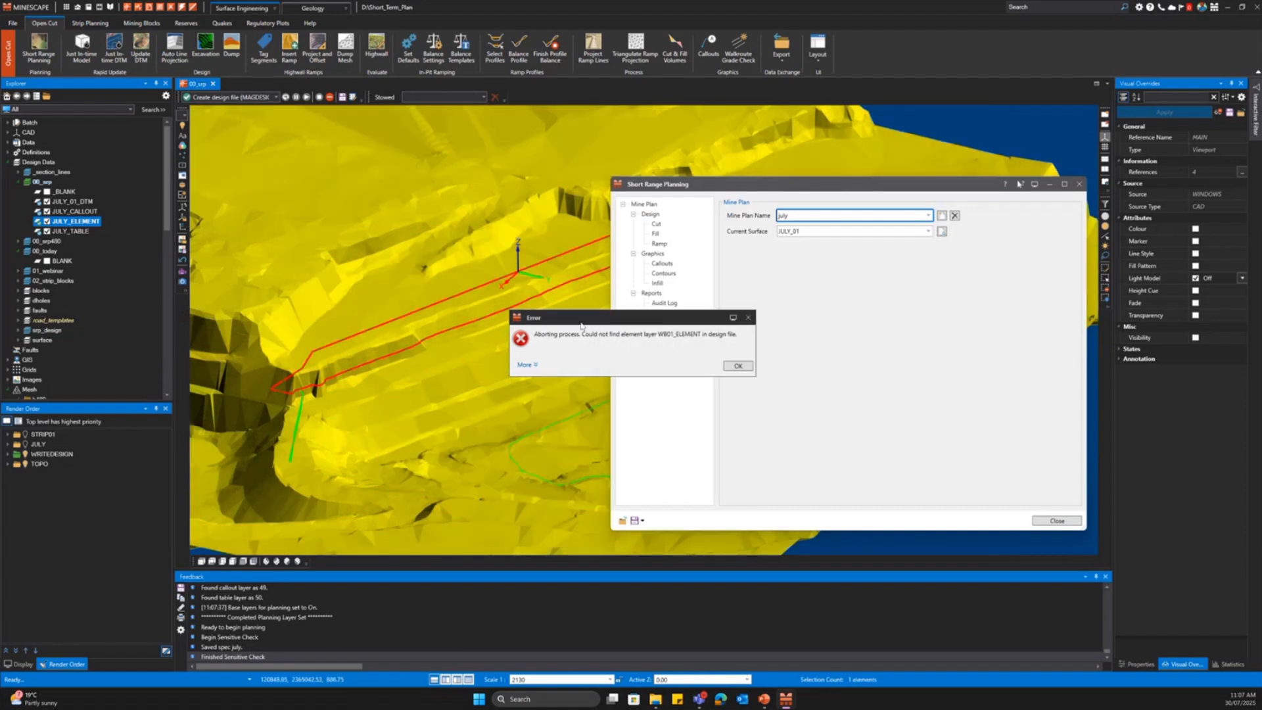
left_click(738, 366)
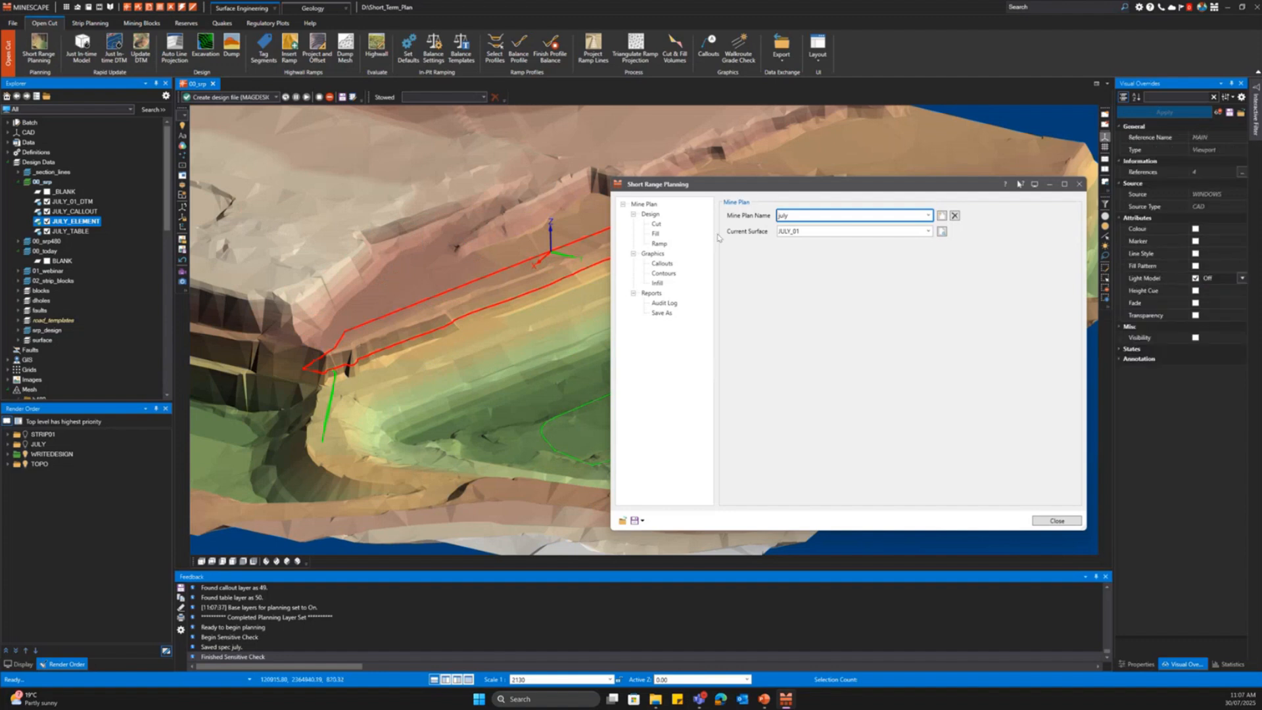
- Open the Cut design settings of the july plan and collapse the STRIP01 group in the display list
left_click(656, 223)
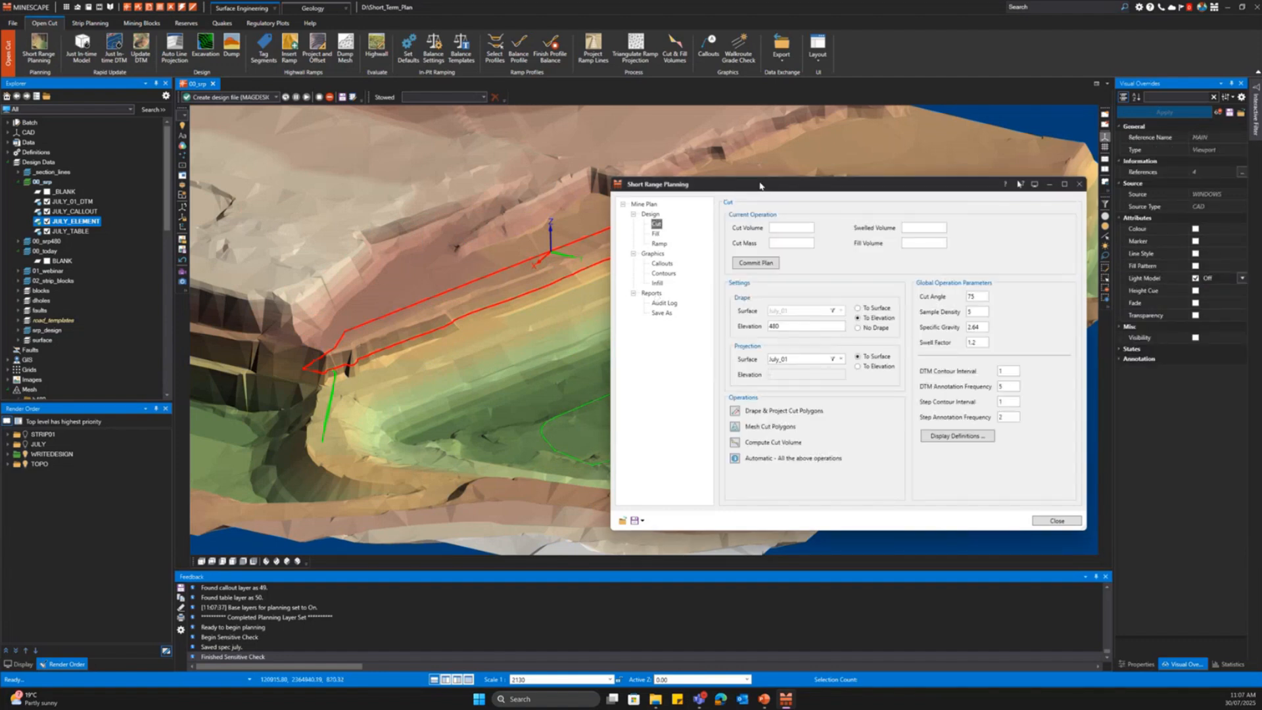
left_click_drag(776, 189, 739, 185)
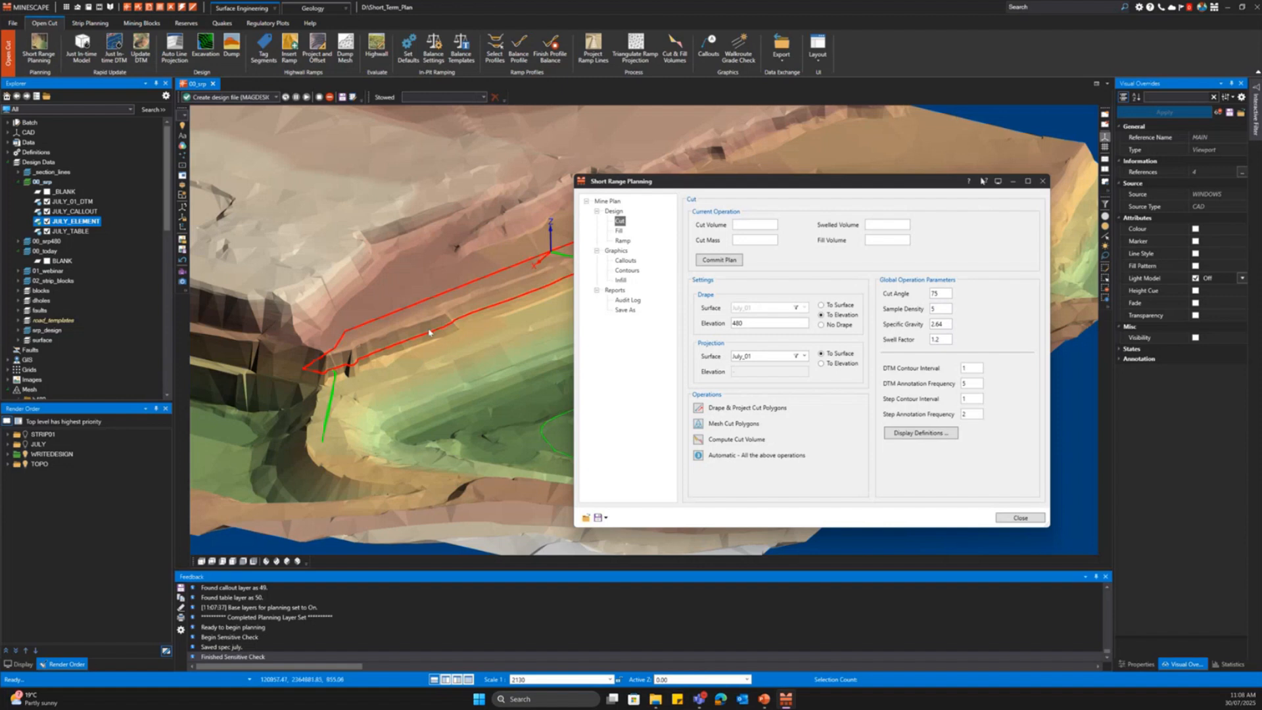
left_click_drag(420, 326, 411, 344)
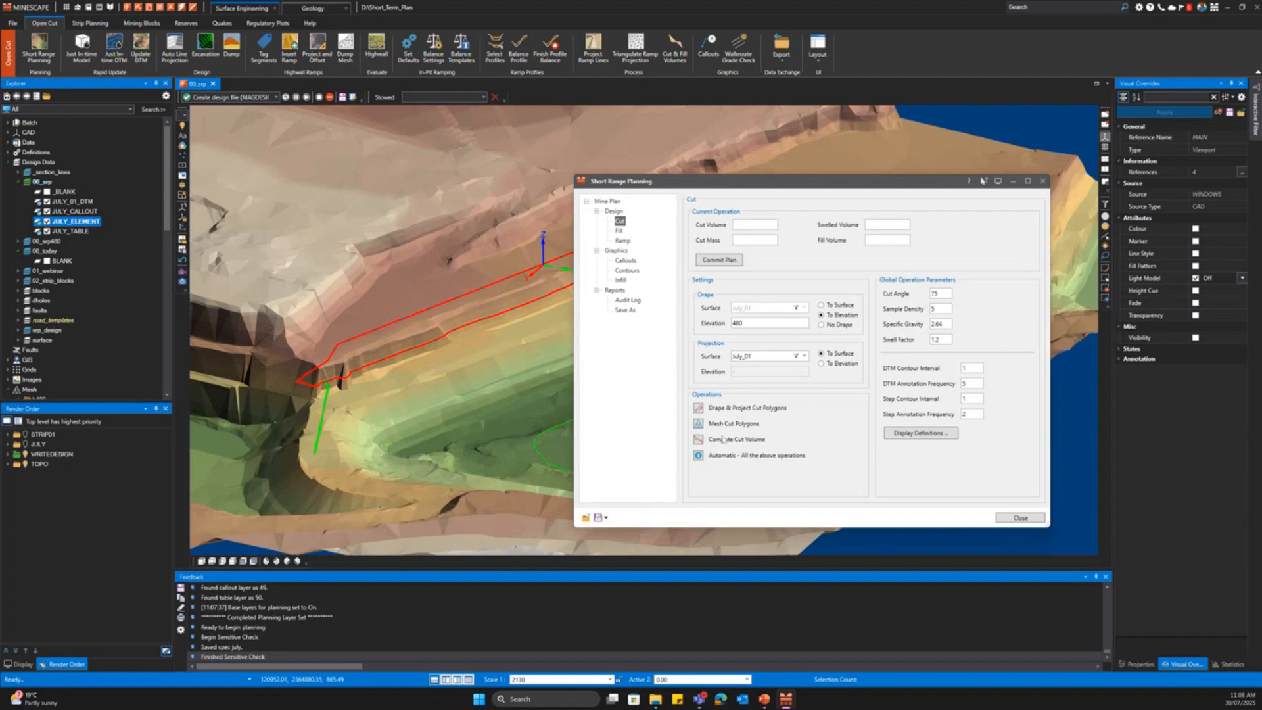
middle_click_drag(370, 418, 365, 438)
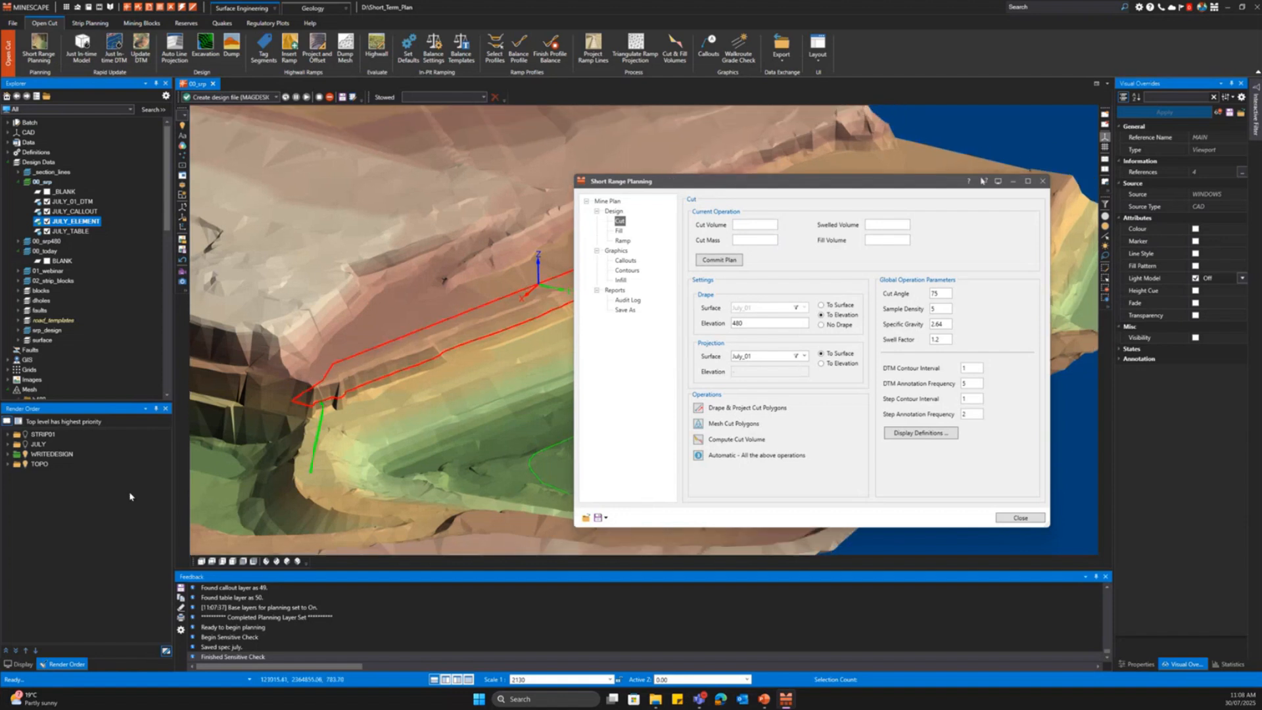
left_click(19, 664)
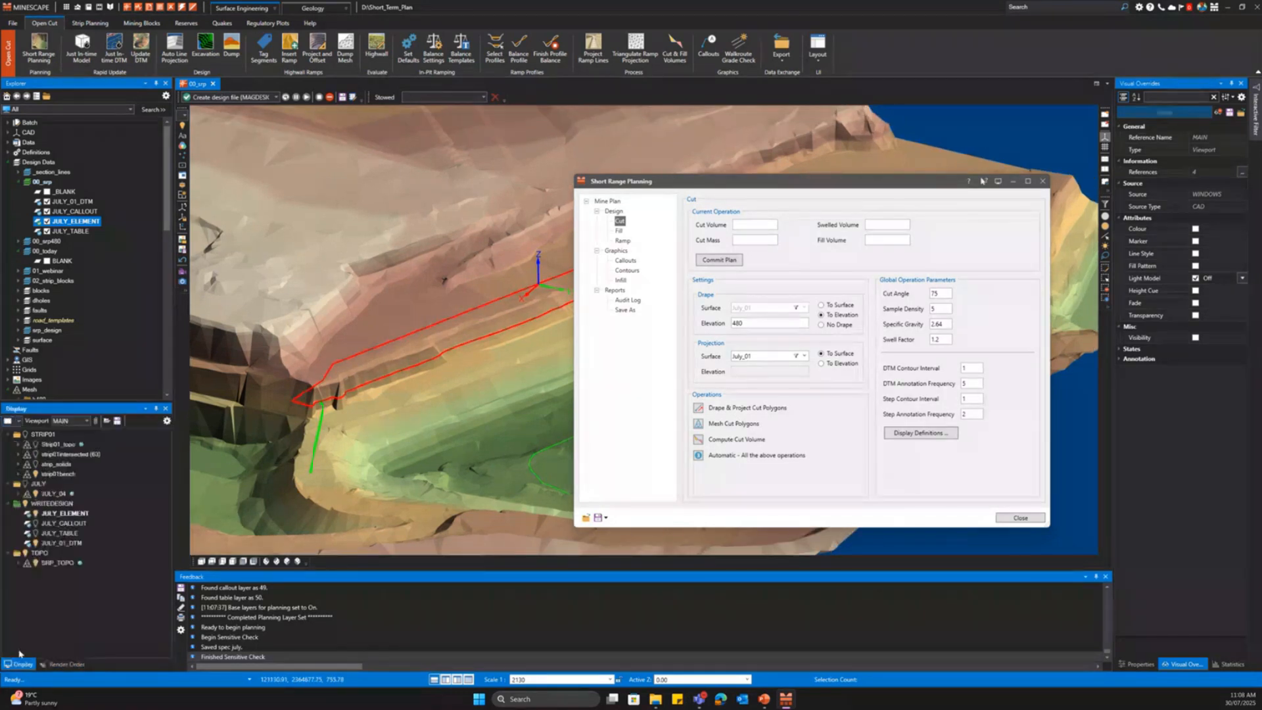
left_click(8, 435)
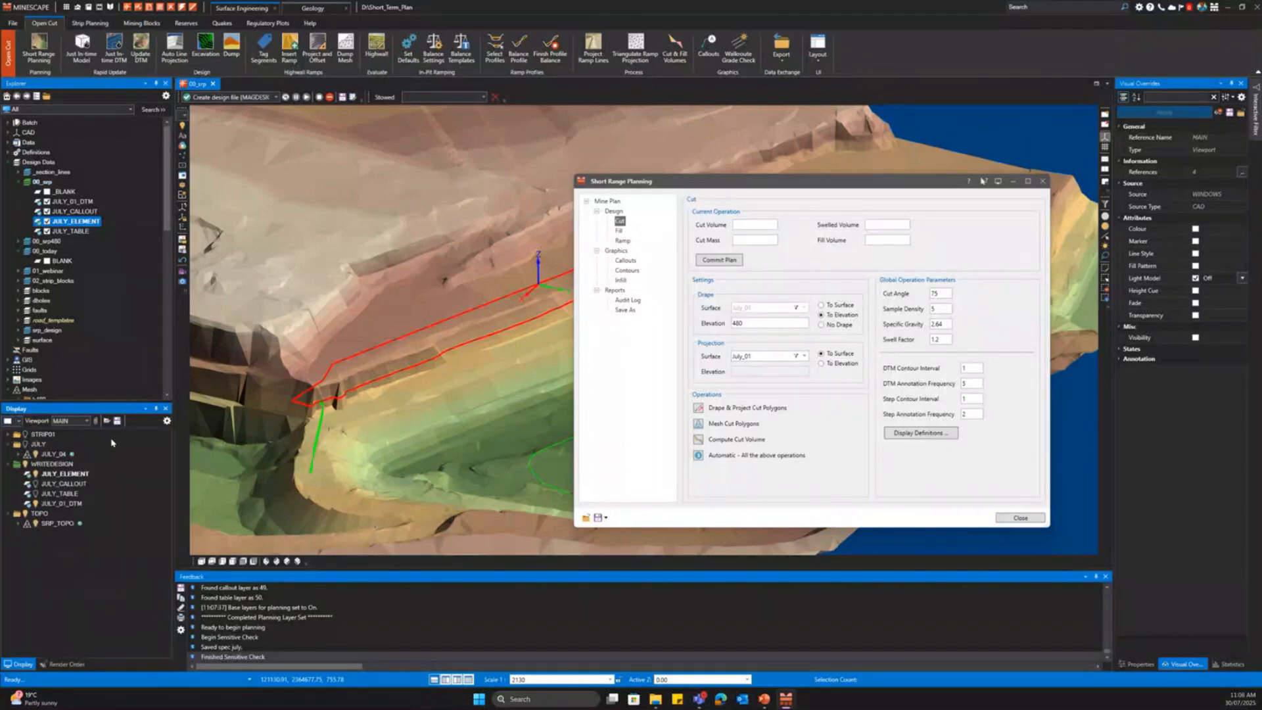
middle_click_drag(409, 423, 397, 440)
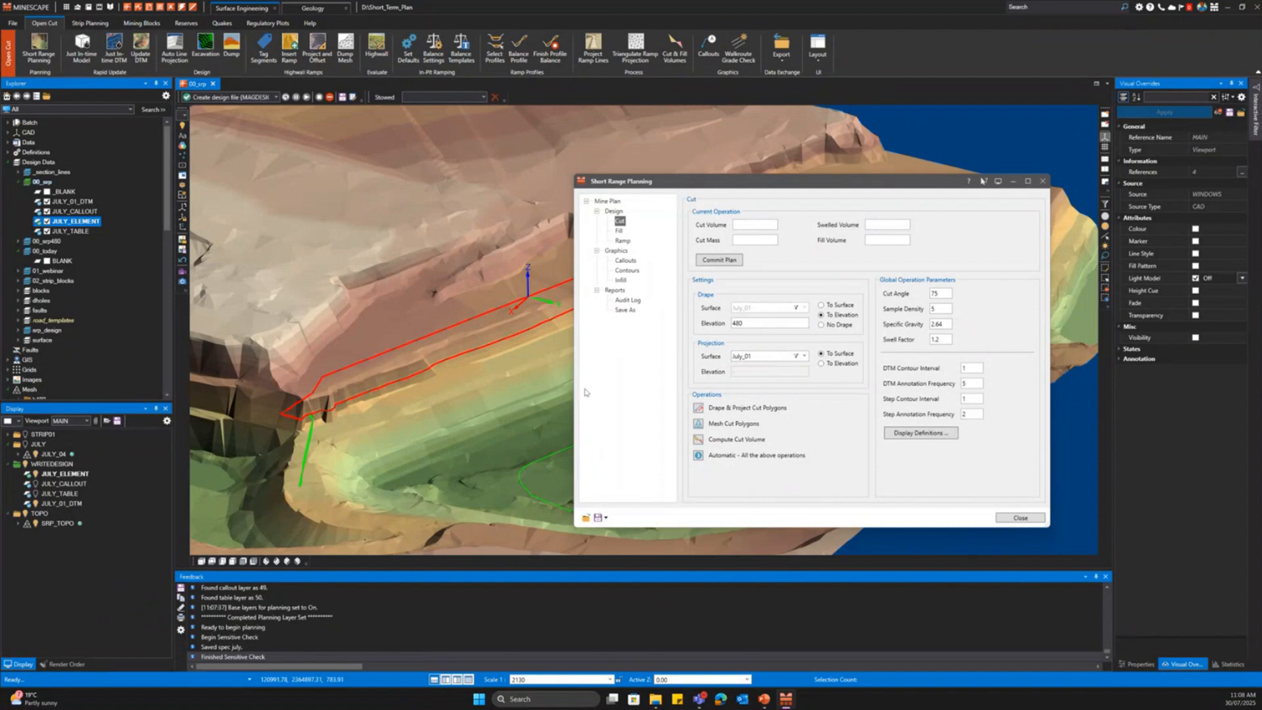
- Drape and project the red cut boundary polygon with the TOPO group hidden, using elevation 480 and surface July_01
left_click(700, 409)
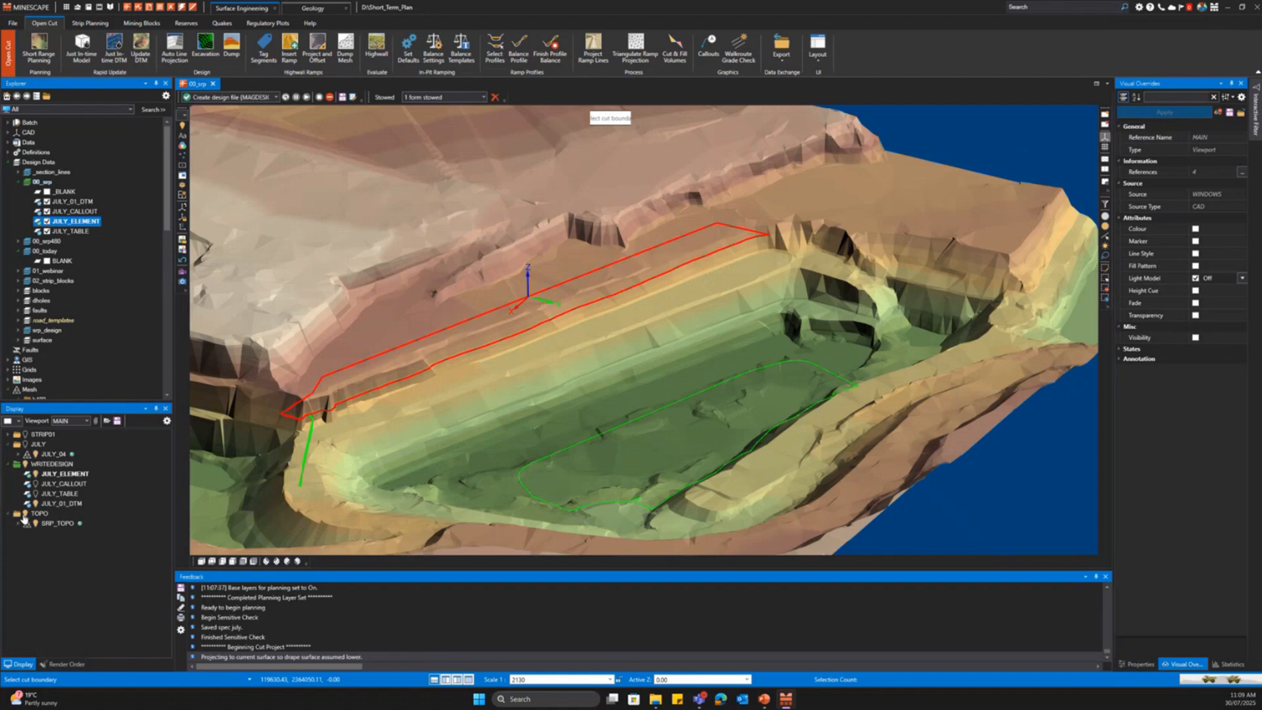
left_click(24, 516)
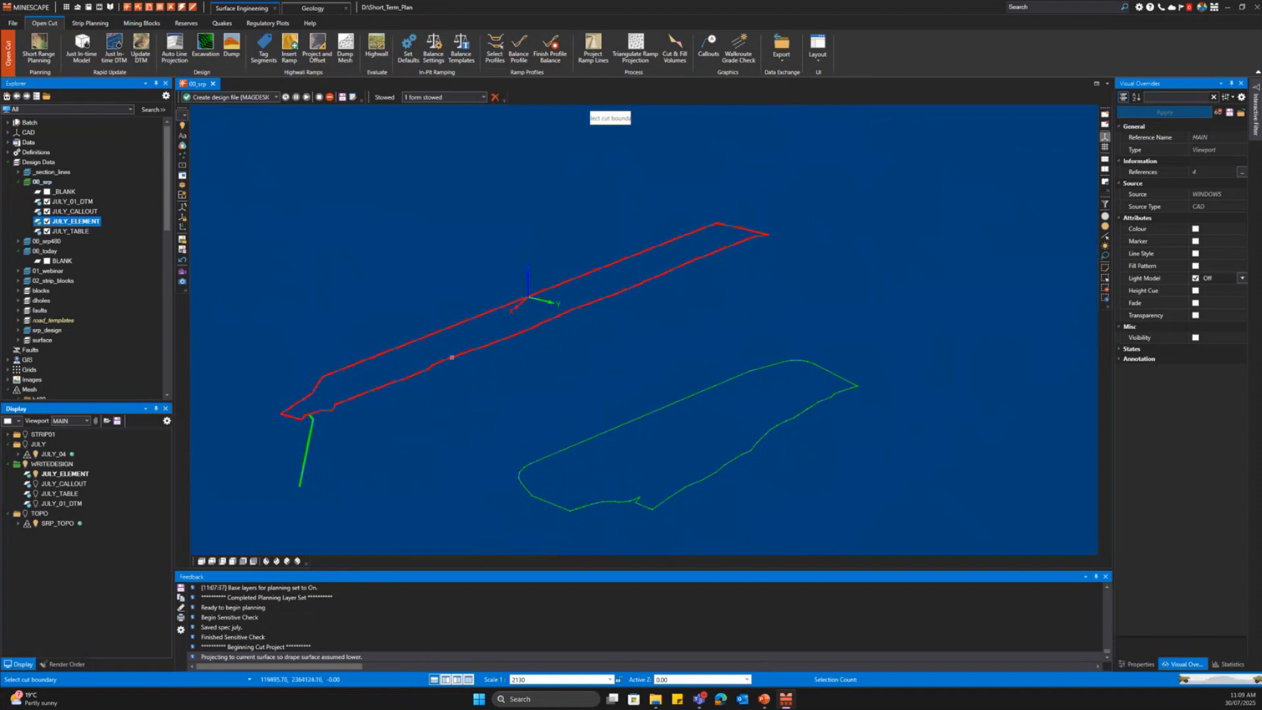
left_click(452, 357)
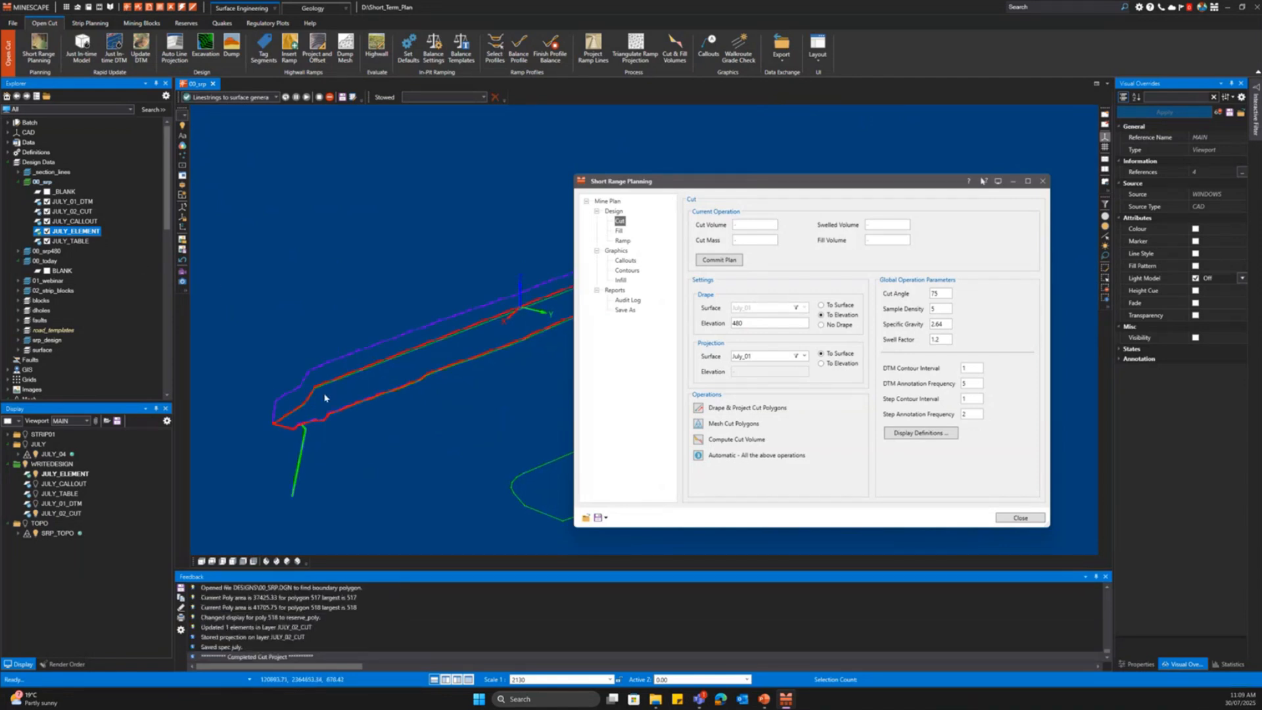
- Mesh the draped and projected cut polygons
scroll(426, 322, "up", 3)
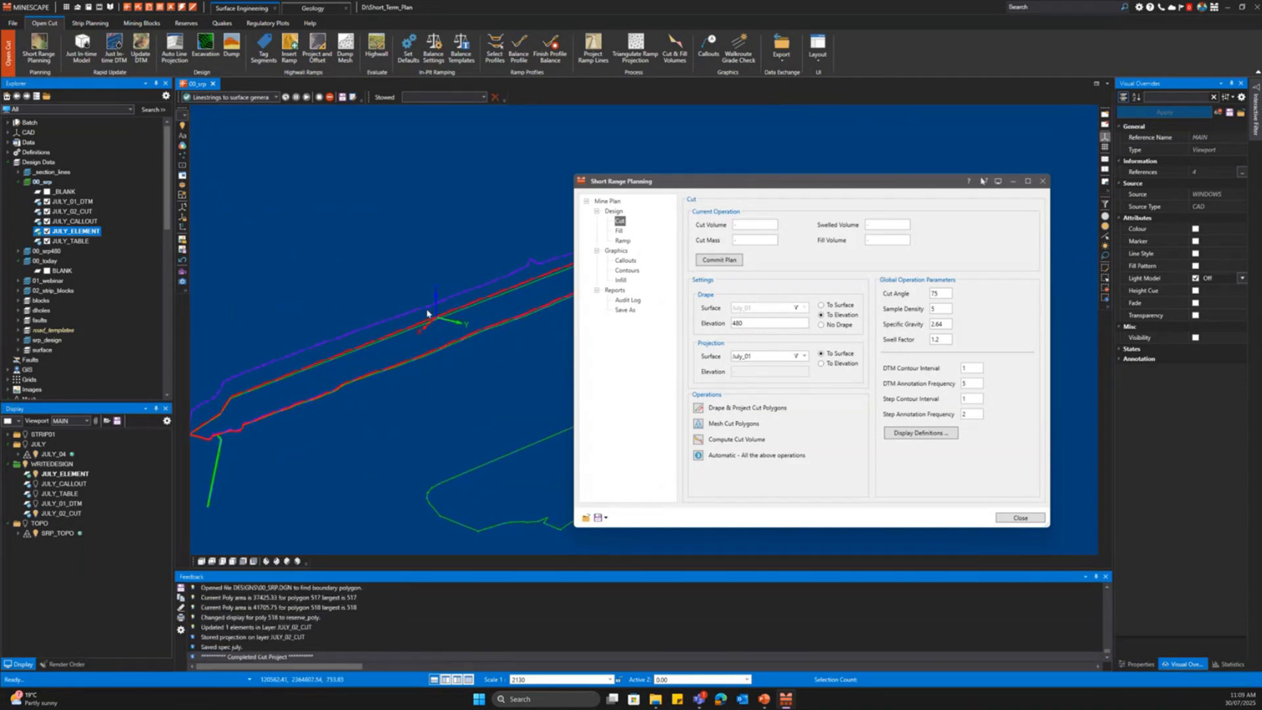
scroll(417, 344, "down", 3)
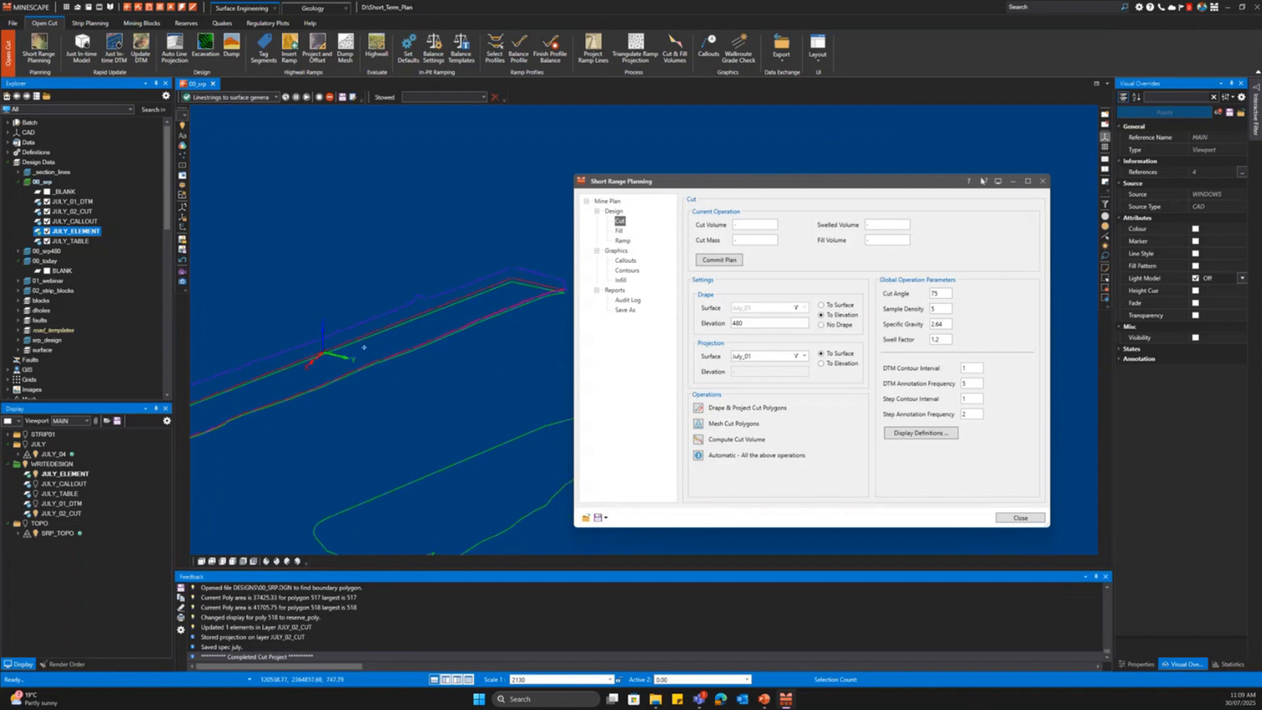
left_click_drag(710, 184, 844, 168)
middle_click_drag(449, 368, 574, 362)
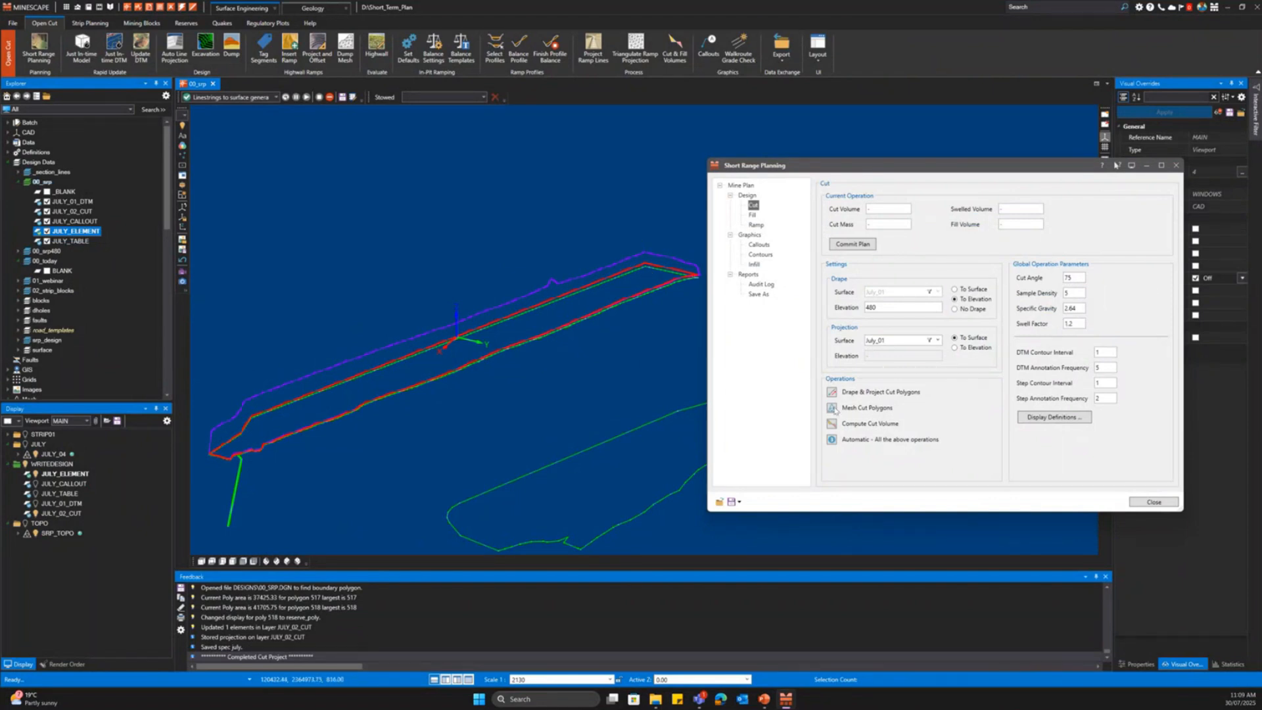
left_click(832, 408)
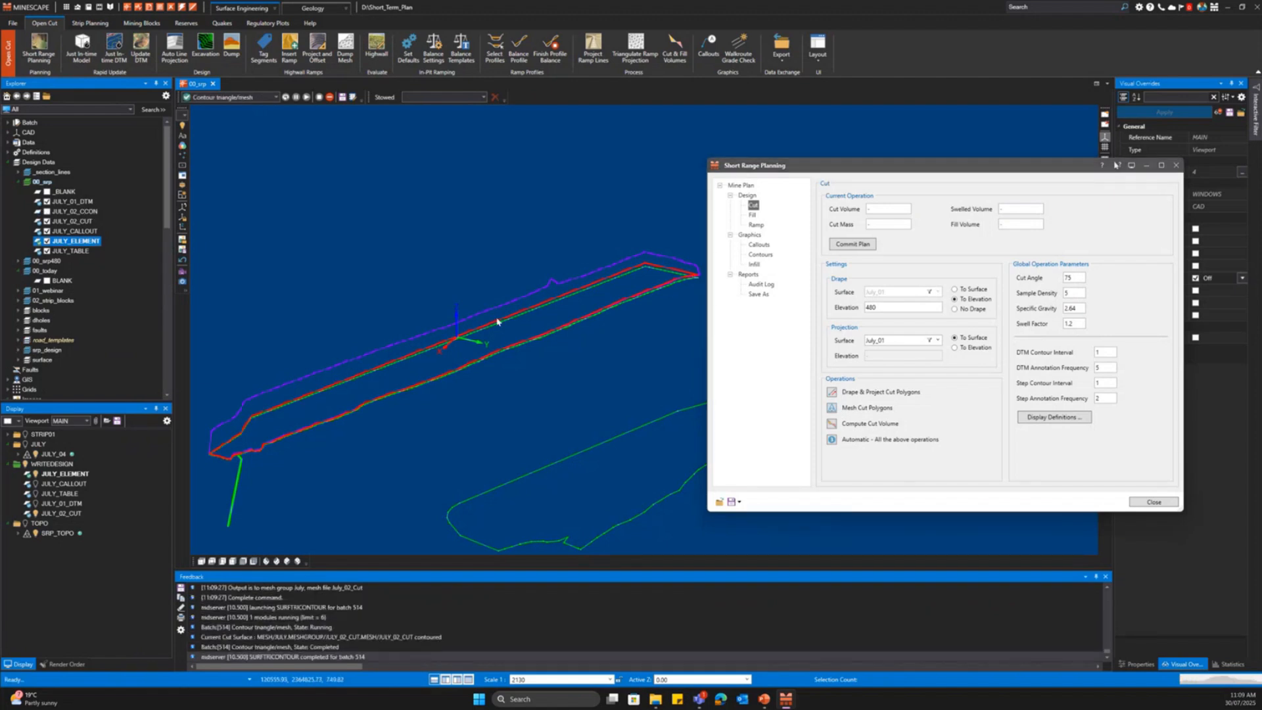
- Display the JULY_02_CCON contour layer and compute the cut volume
left_click(47, 211)
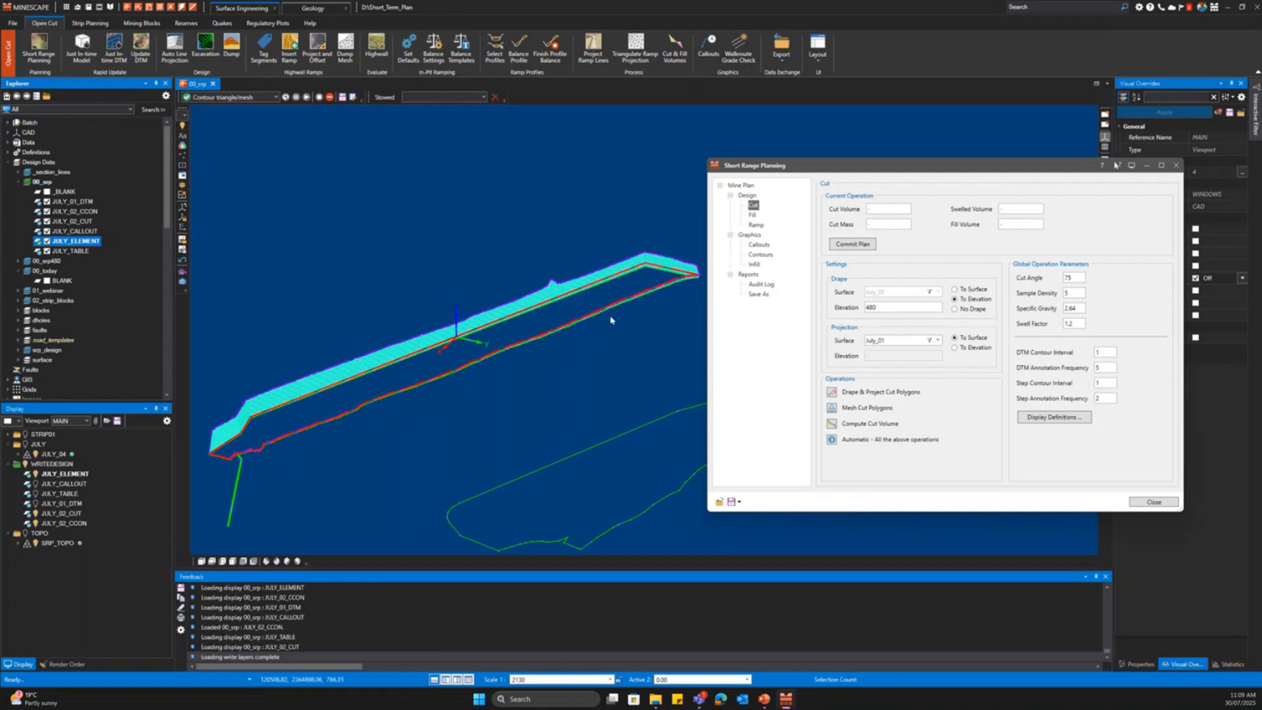
left_click(833, 425)
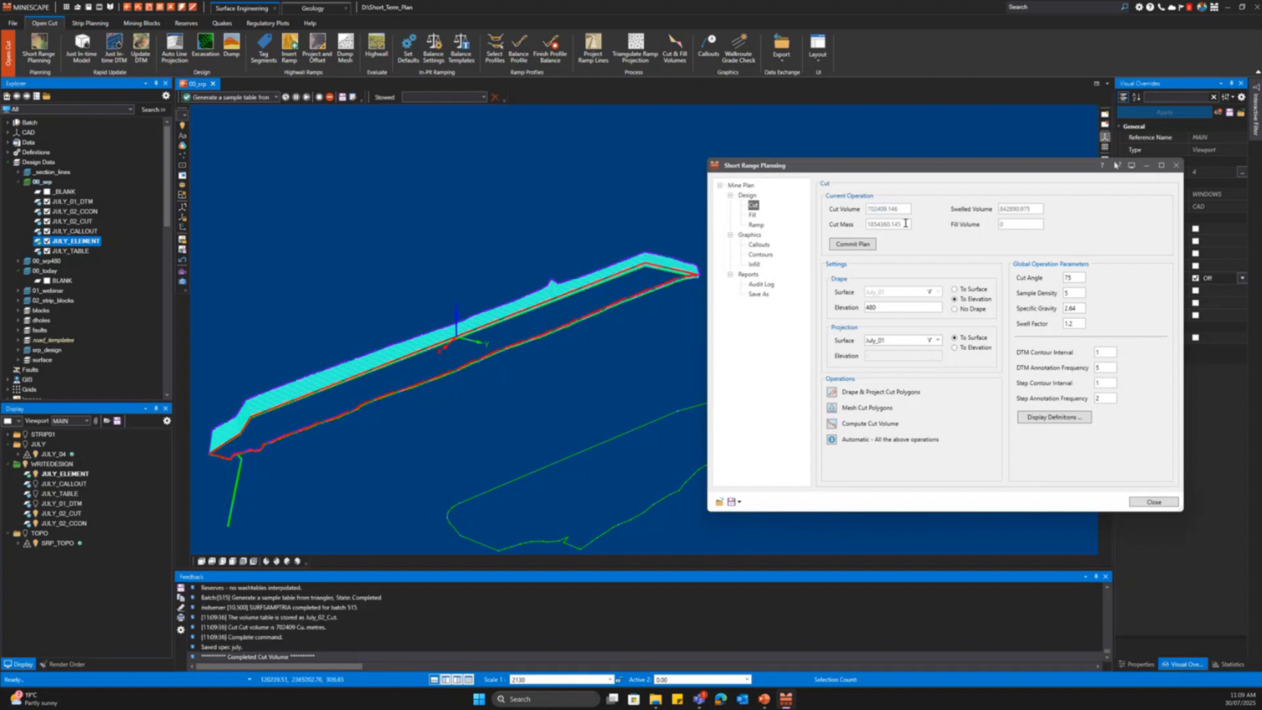
- Check the cut volume, cut mass and swelled volume, and commit the cut to the july plan
left_click_drag(908, 209, 863, 212)
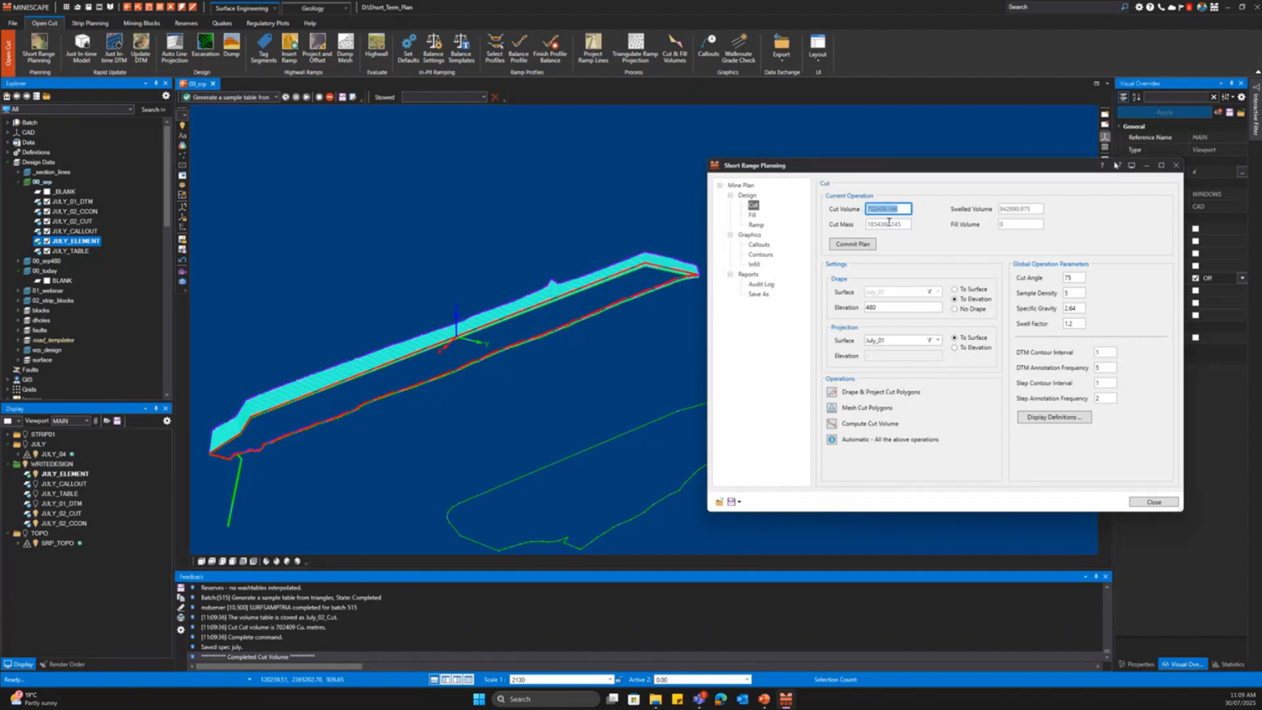
left_click_drag(905, 224, 863, 227)
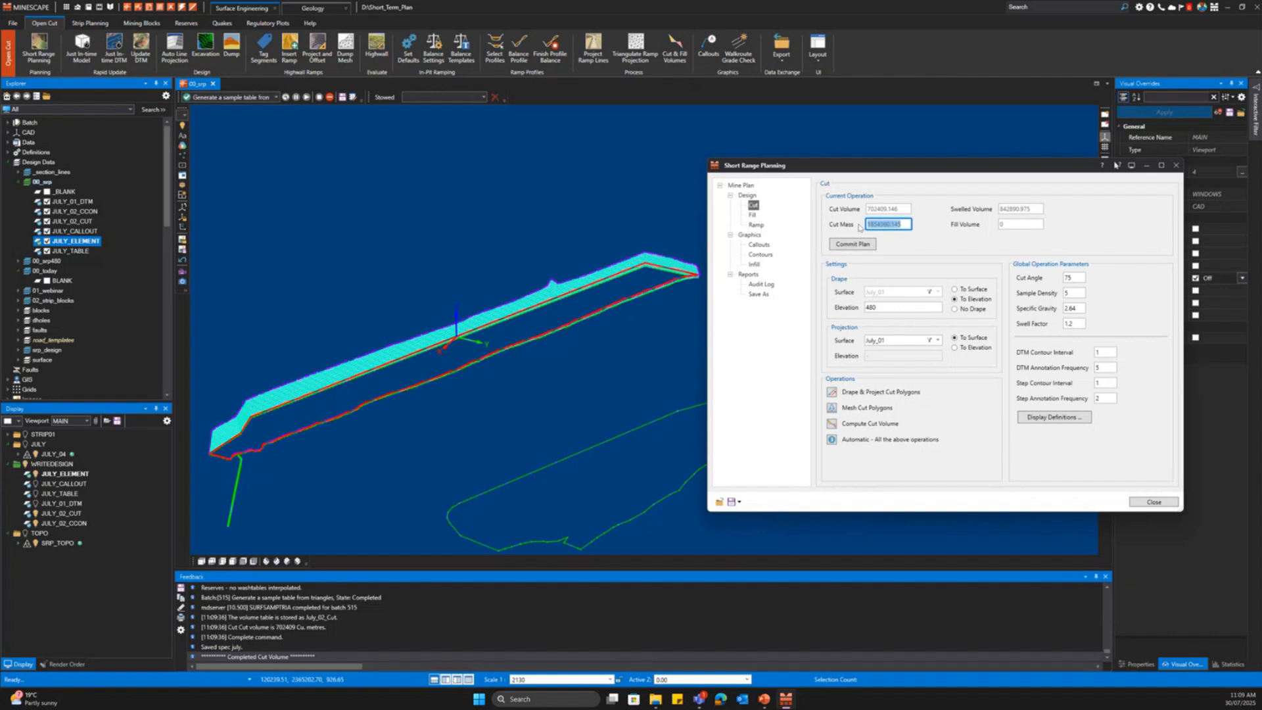
left_click_drag(1041, 214, 998, 211)
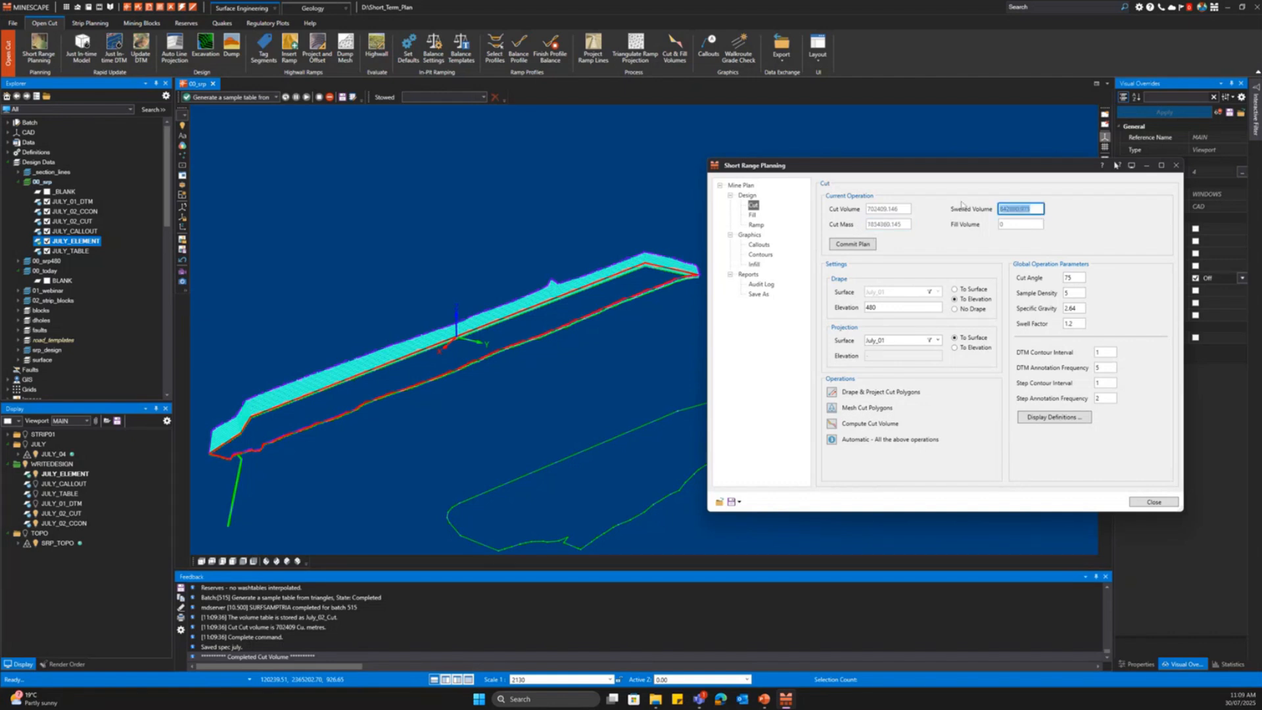
middle_click_drag(541, 277, 551, 257)
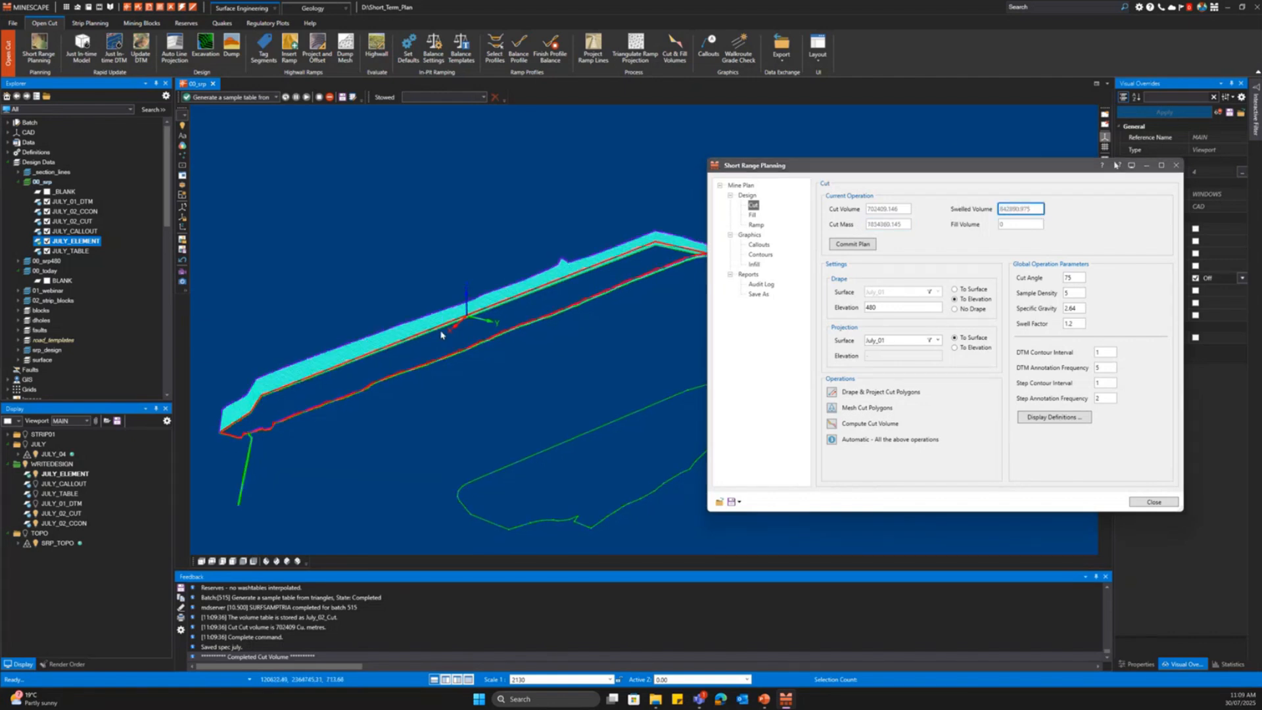
left_click(853, 244)
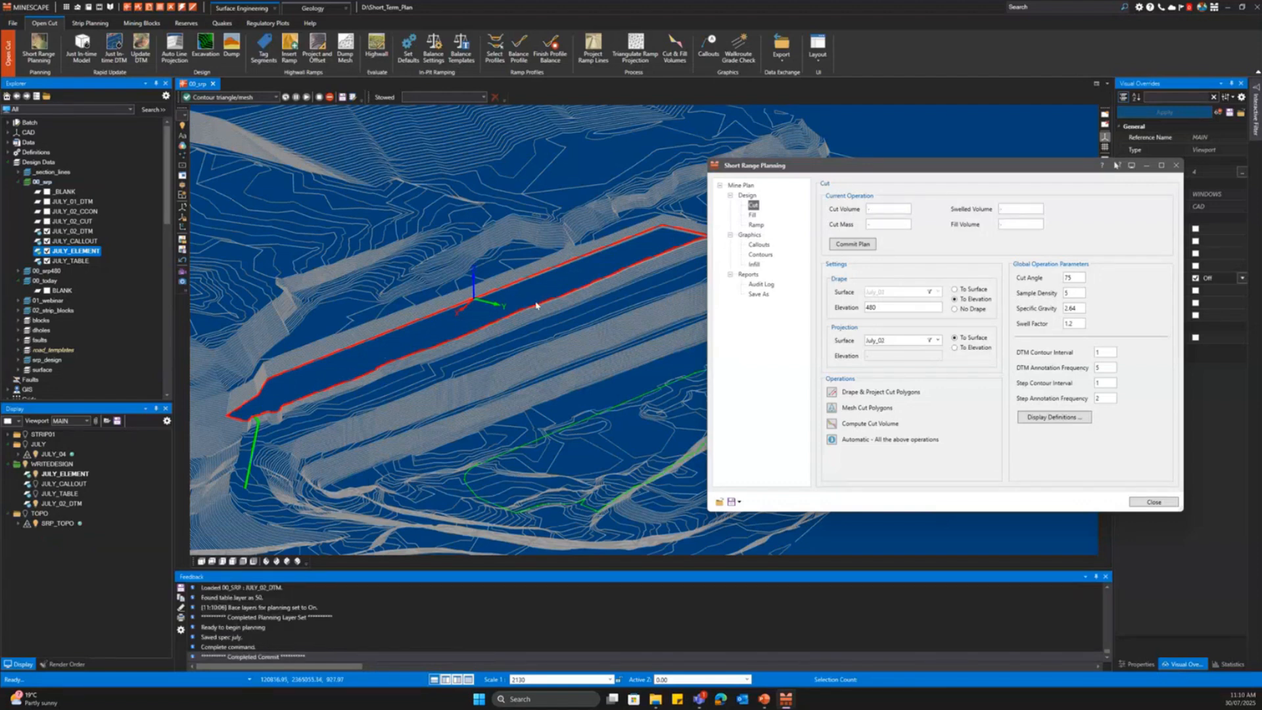
- Display the JULY_02 mesh from the July mesh group
middle_click_drag(580, 284, 402, 278)
scroll(66, 245, "down", 5)
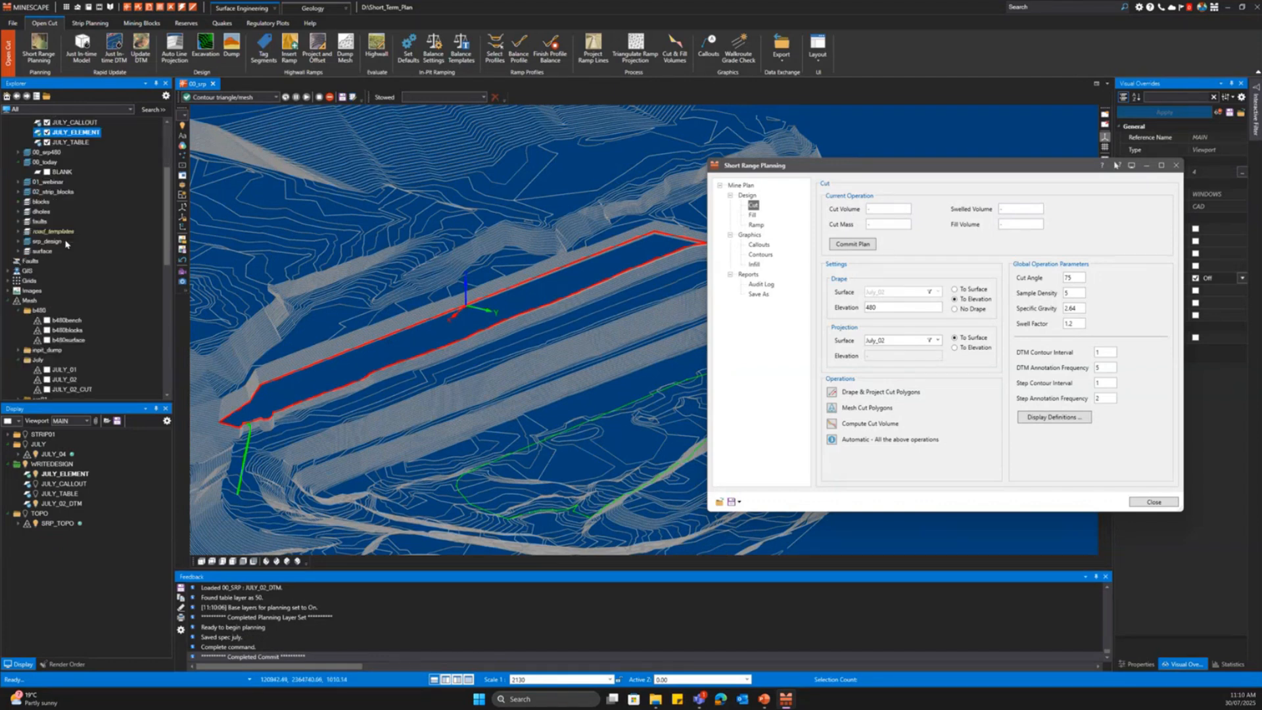
scroll(66, 245, "down", 1)
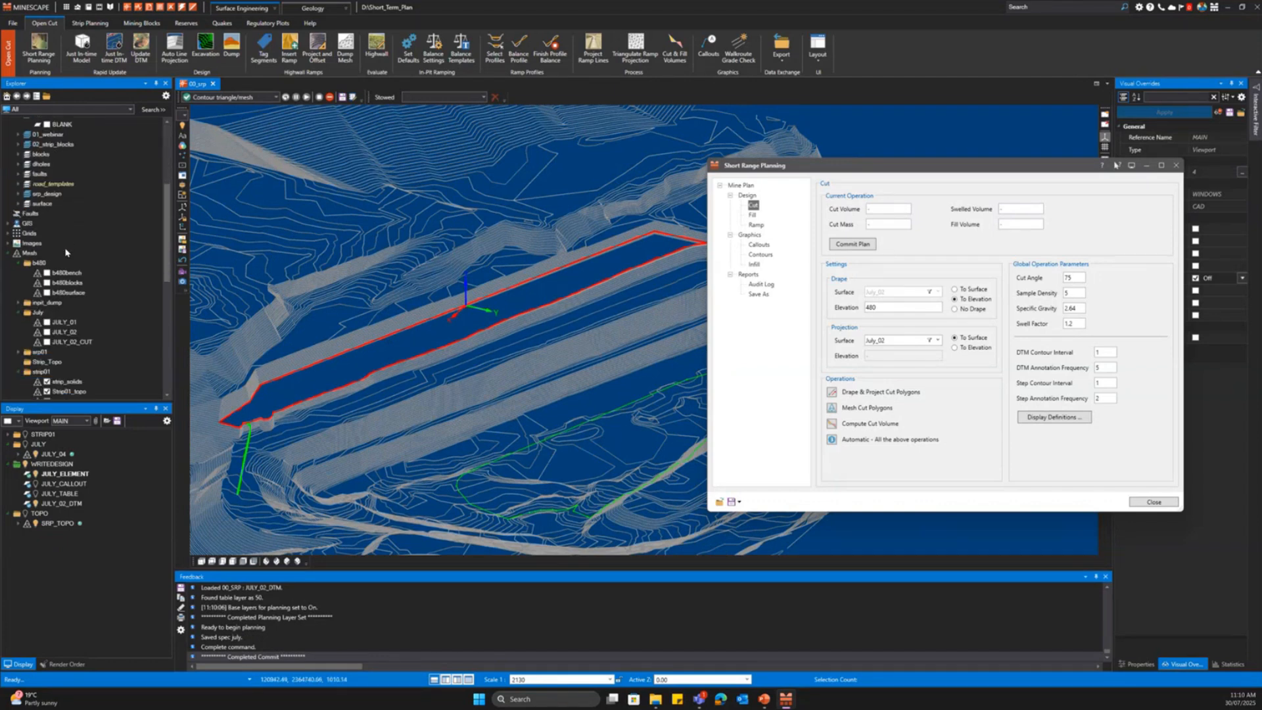
left_click(47, 332)
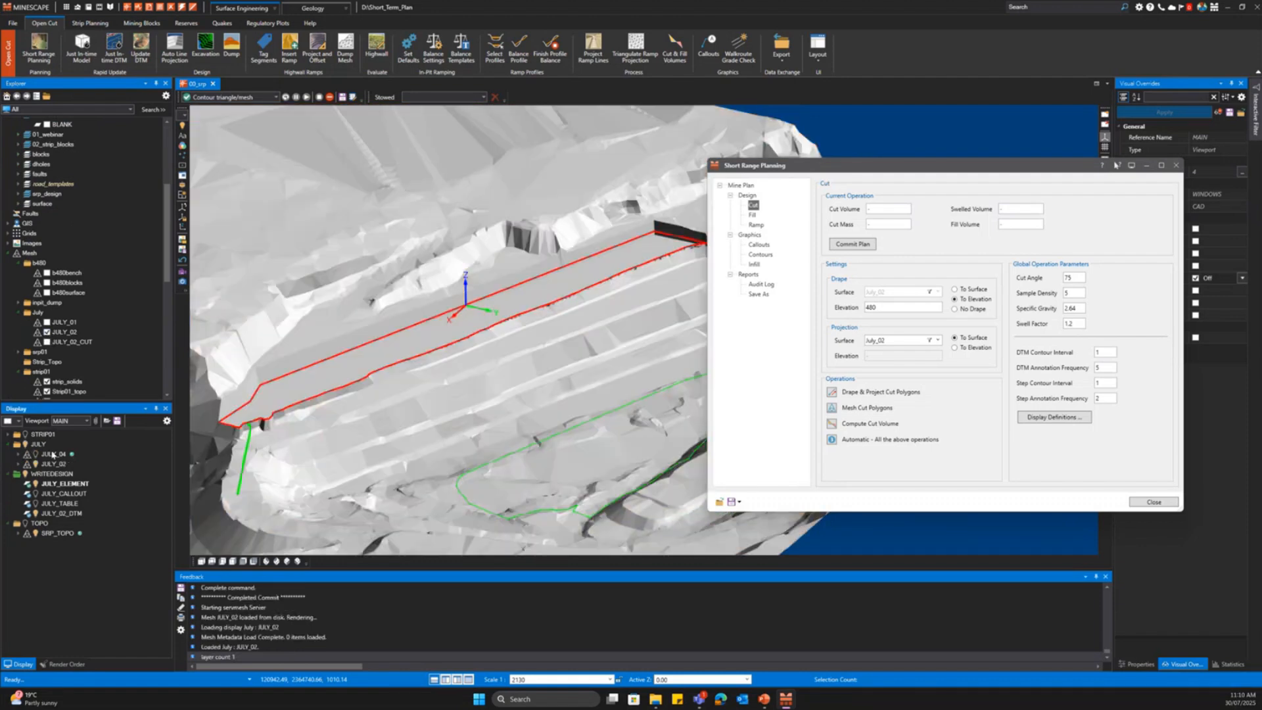
- Stow the Short Range Planning form, examine the committed cut on the JULY_02 surface, and restore the form
left_click(1149, 165)
scroll(558, 313, "down", 3)
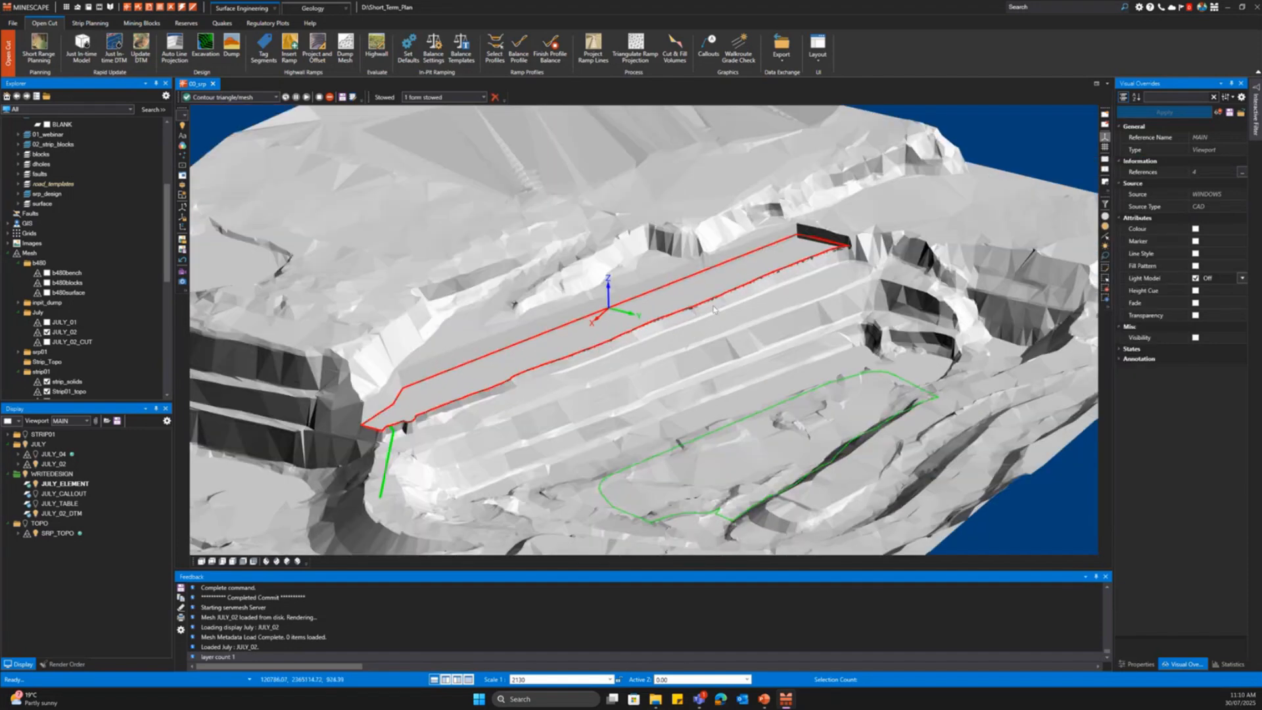
scroll(454, 378, "up", 3)
scroll(460, 367, "down", 5)
scroll(460, 366, "up", 4)
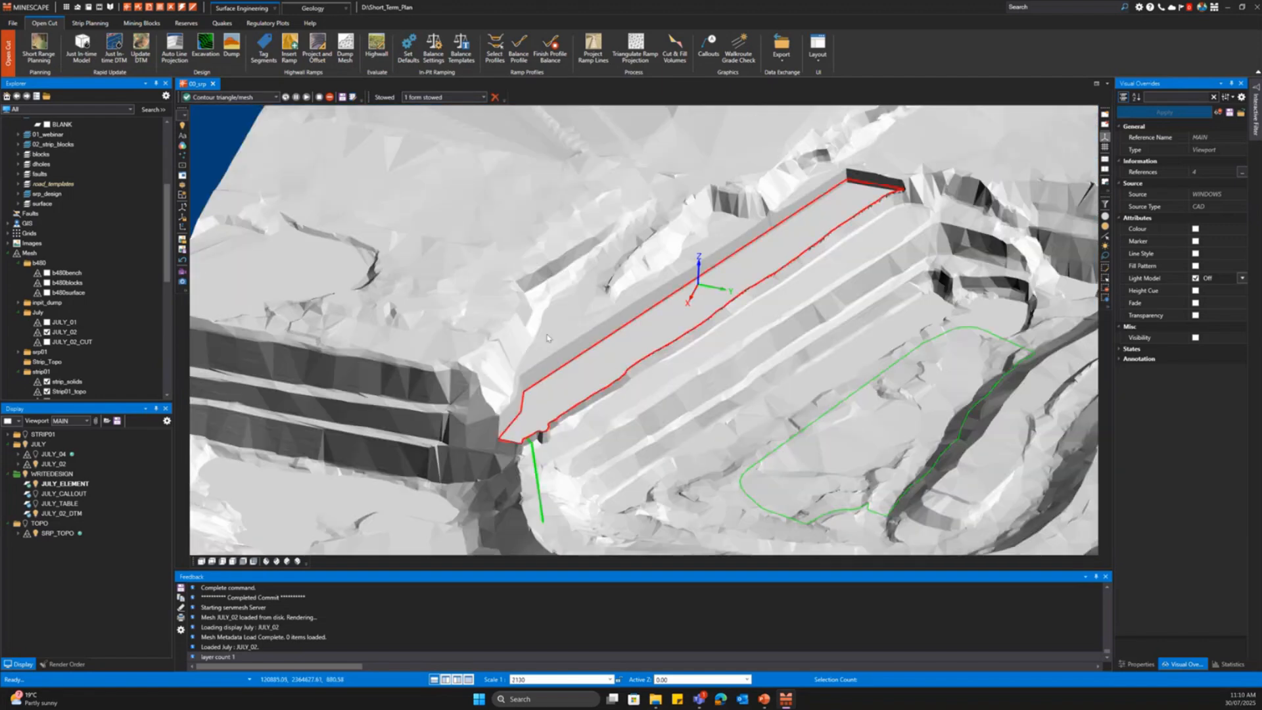
middle_click_drag(554, 362, 427, 282)
left_click(464, 335)
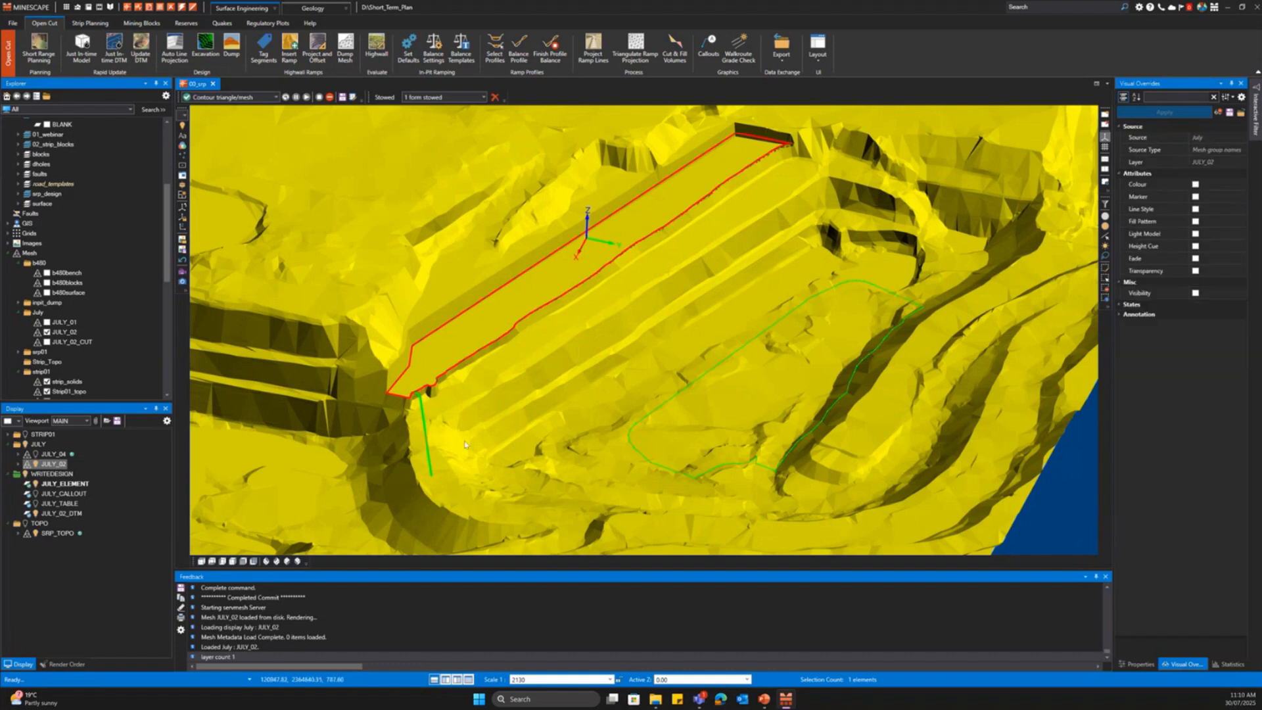
left_click(444, 96)
left_click(437, 108)
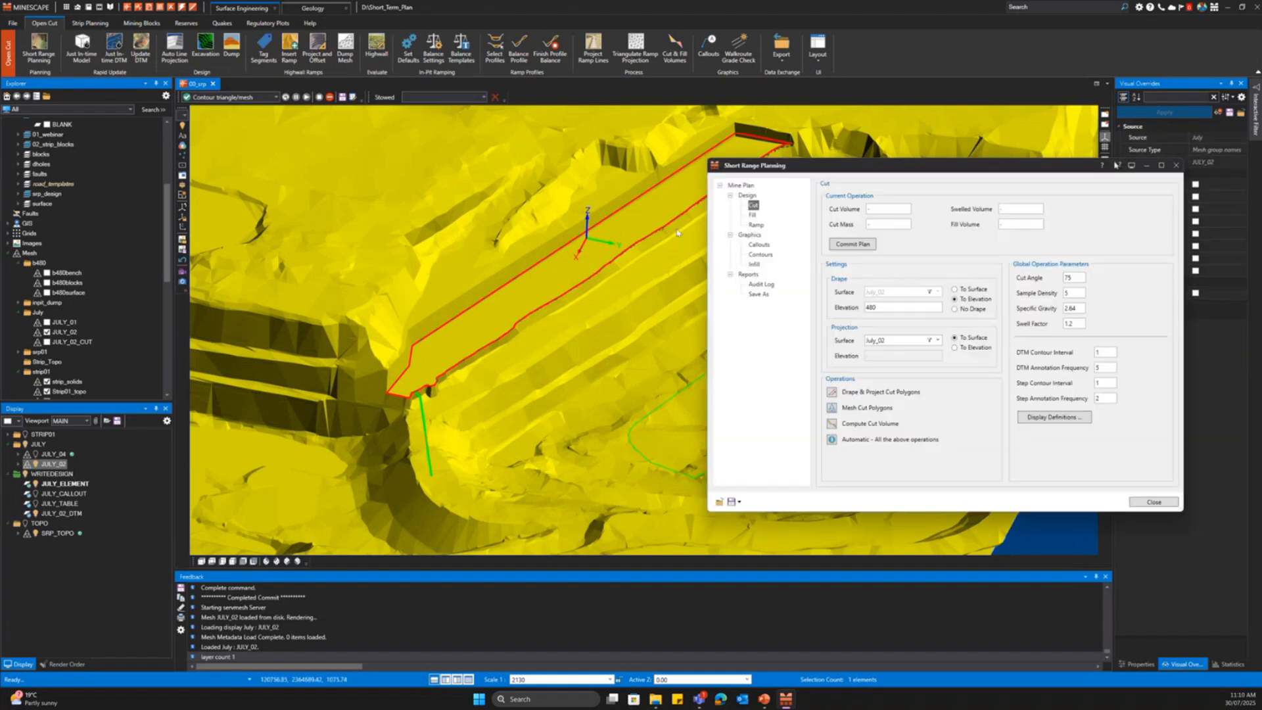
- Open the Ramp design settings, check the ramp width, and hide the JULY mesh group to reveal the contours
left_click(756, 225)
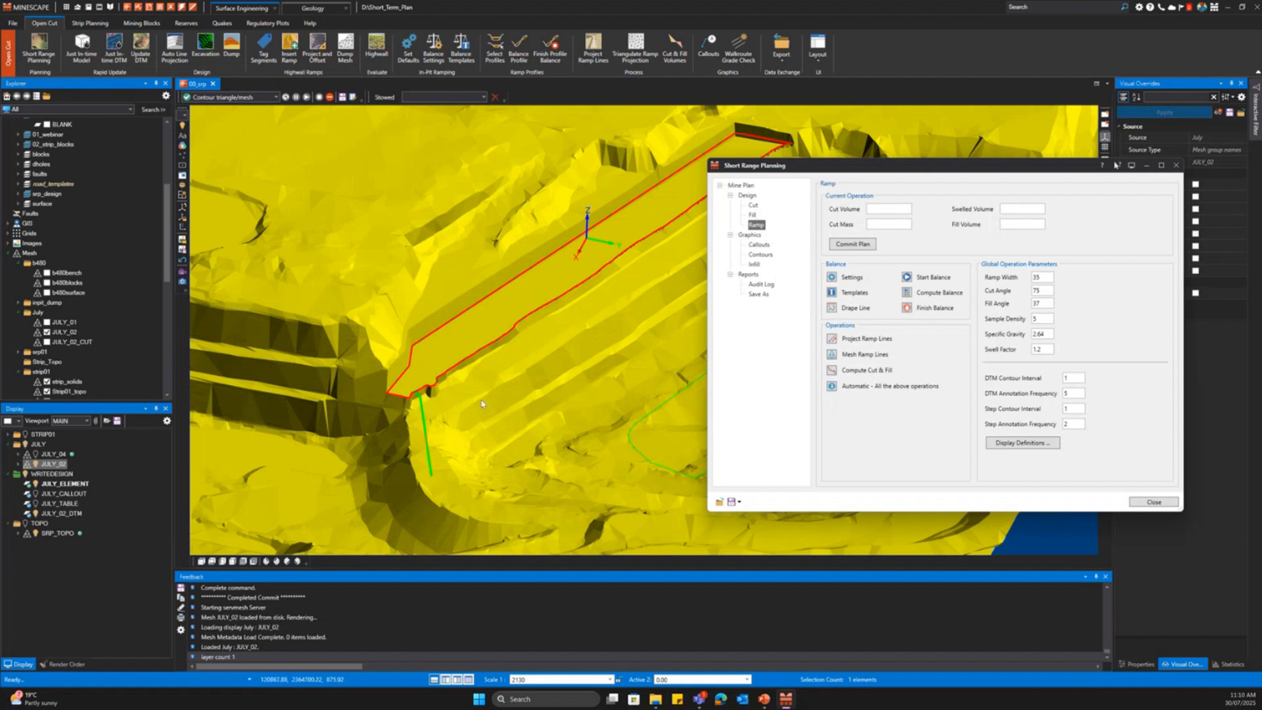
double_click(1042, 277)
middle_click_drag(564, 373, 522, 346)
key("Escape")
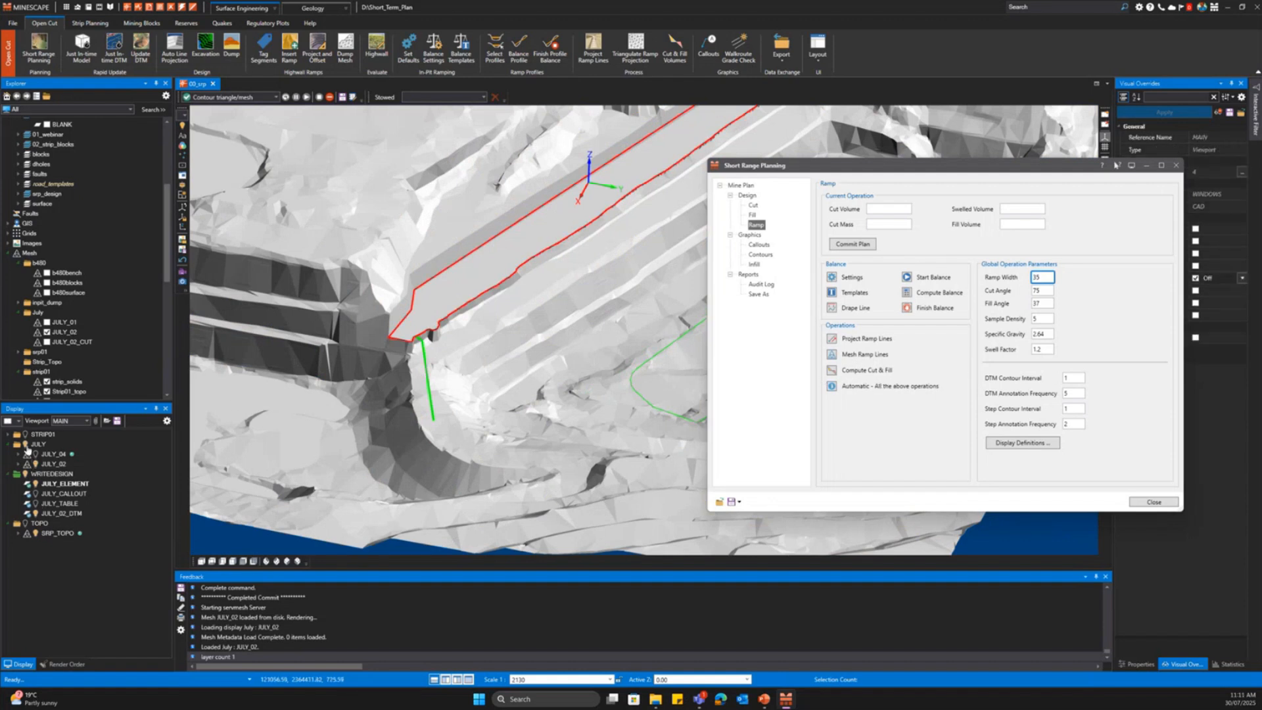
left_click(26, 446)
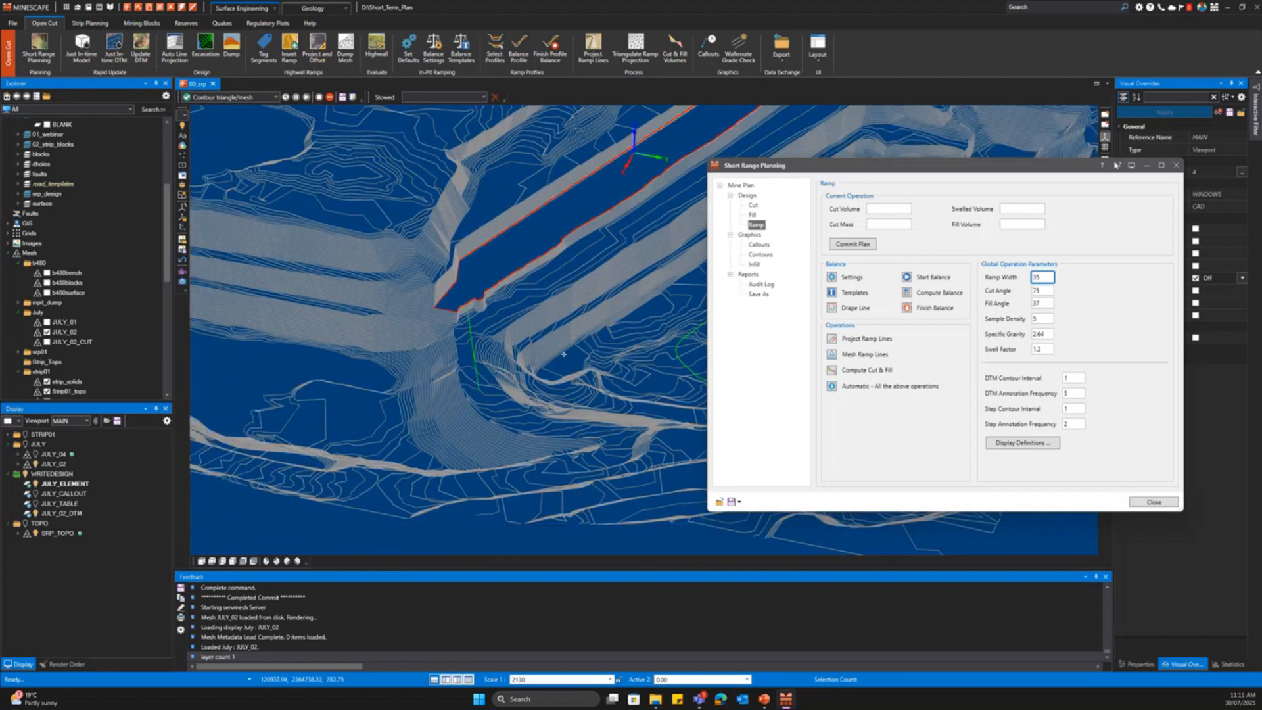
- Run the automatic ramp operations on the green ramp centre line beside the cut to project, mesh and compute volumes
left_click(832, 387)
scroll(471, 337, "up", 5)
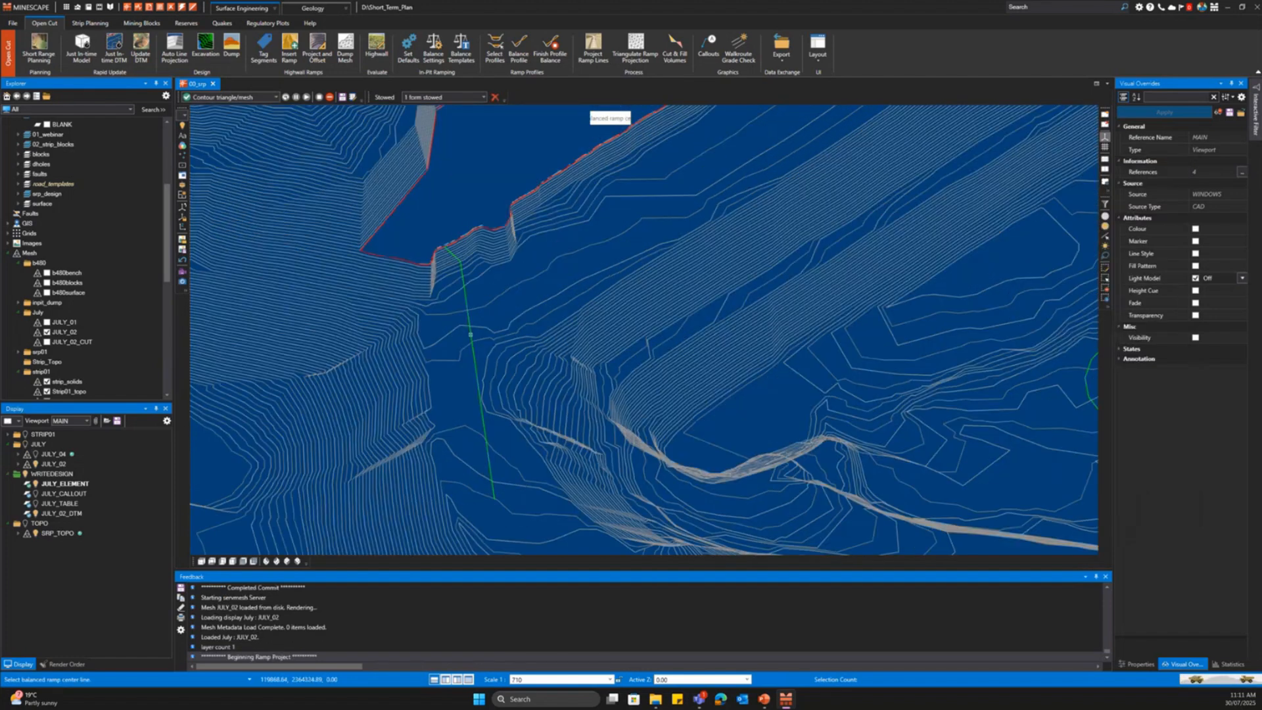
left_click(473, 321)
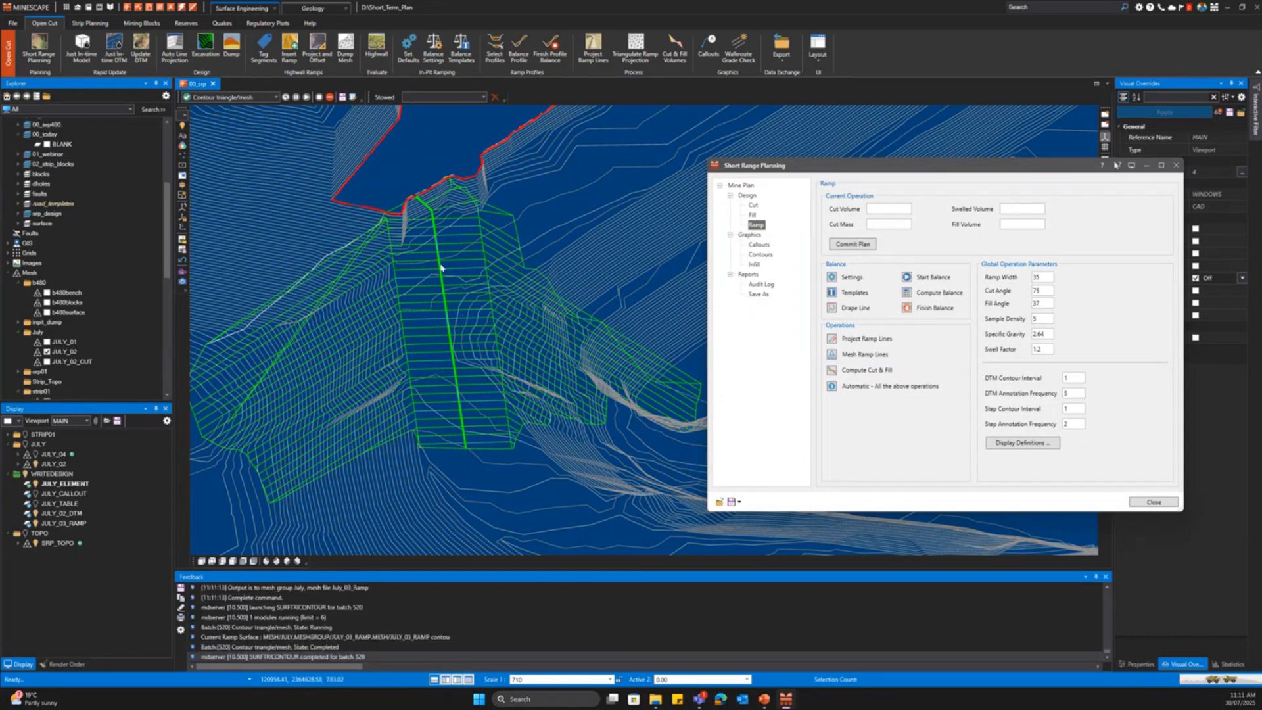
middle_click_drag(420, 201, 414, 234)
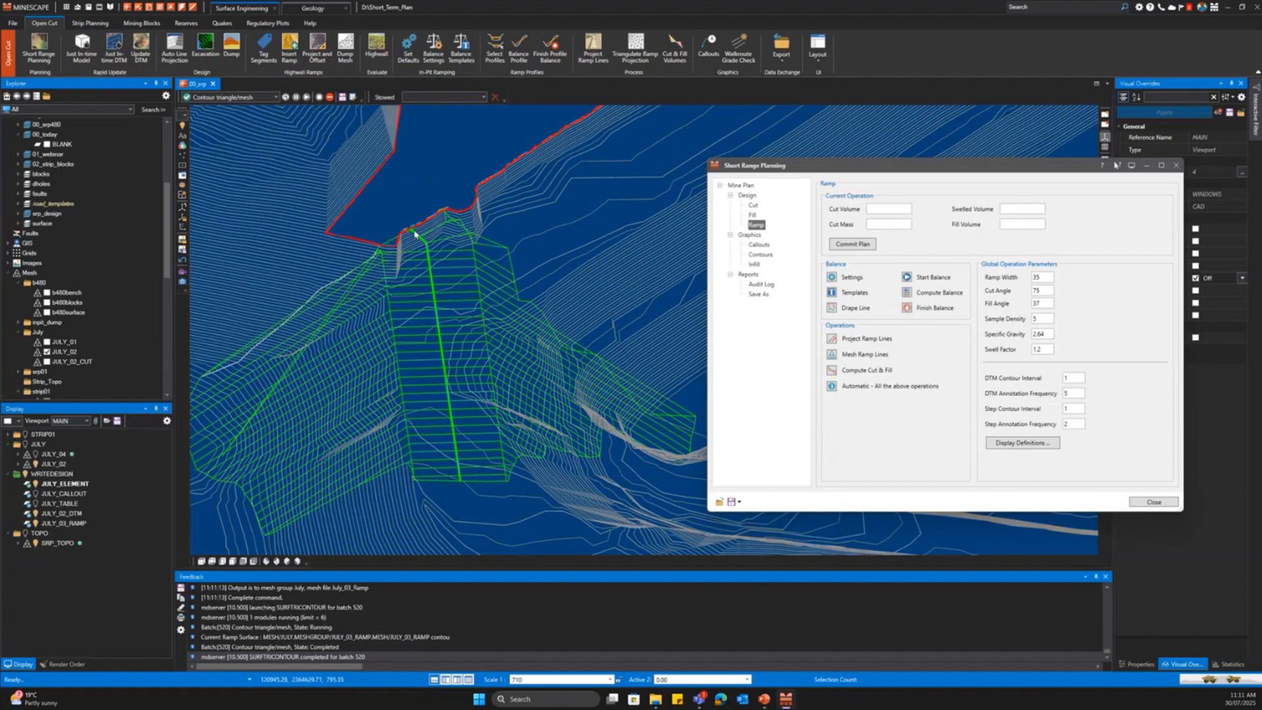
middle_click_drag(462, 395, 532, 407)
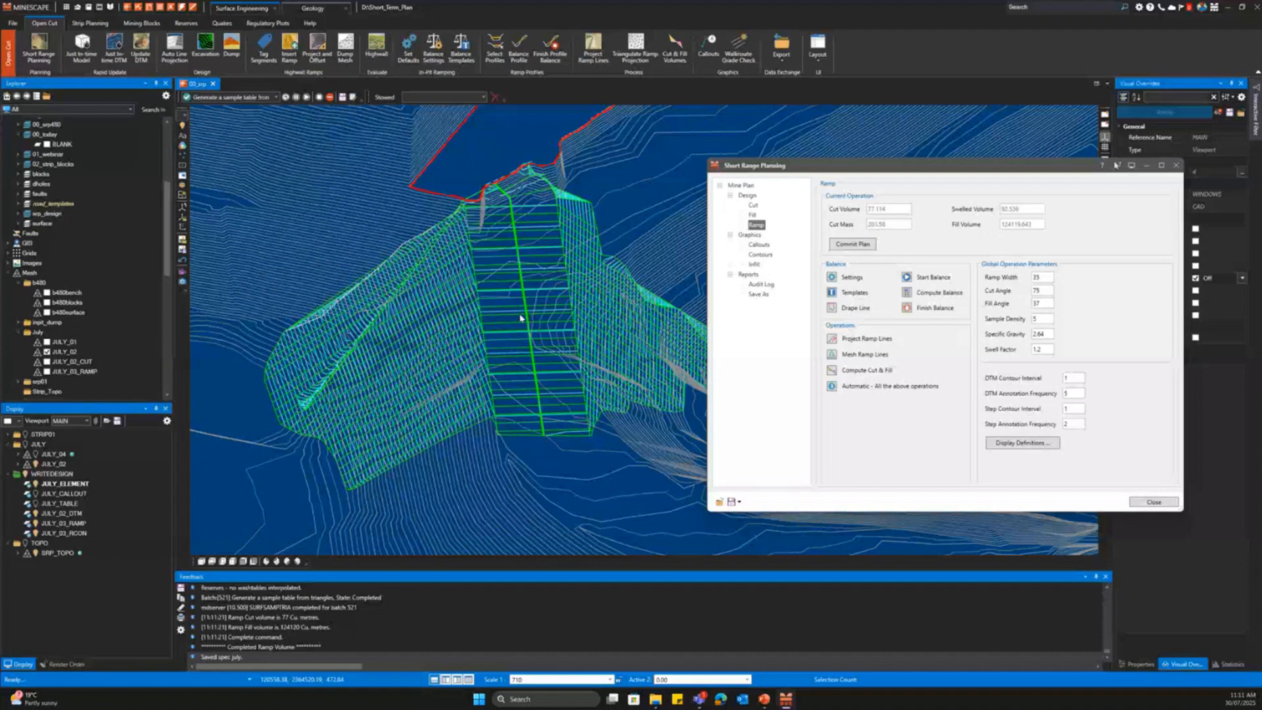
middle_click_drag(520, 318, 442, 326)
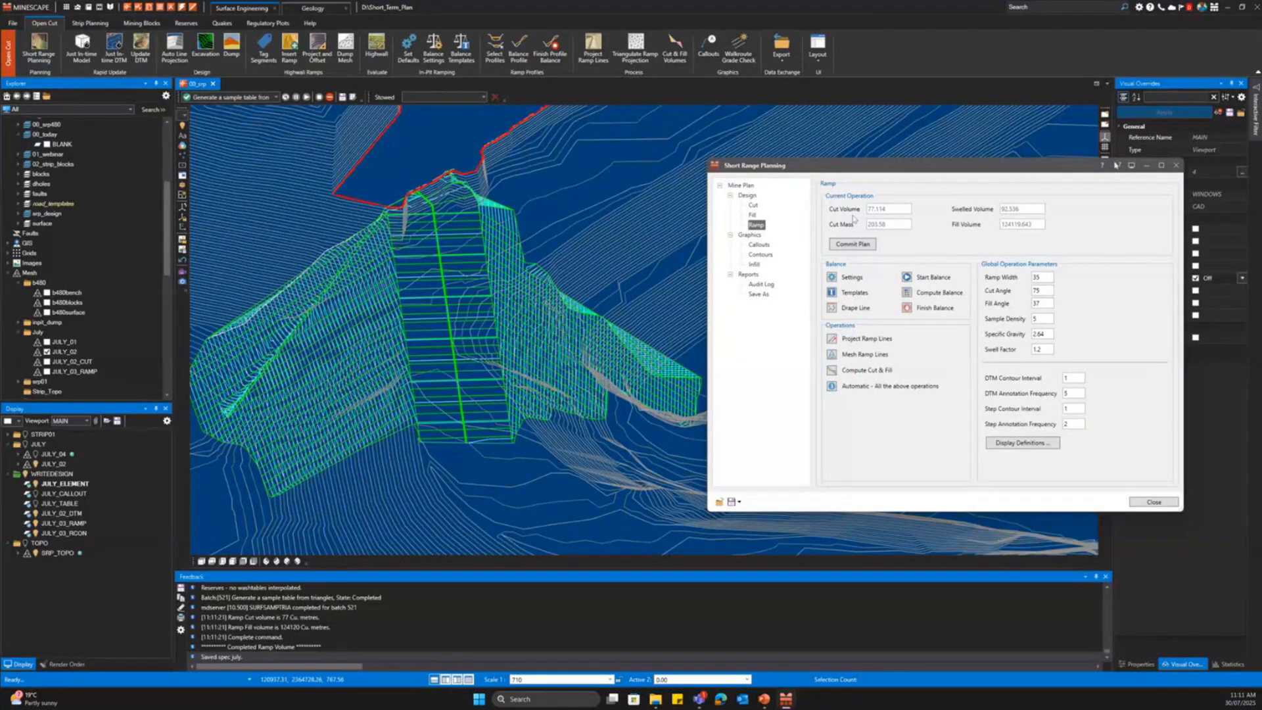
- Check the ramp's cut volume and fill volume, and commit the ramp to the july plan
left_click_drag(897, 210, 867, 212)
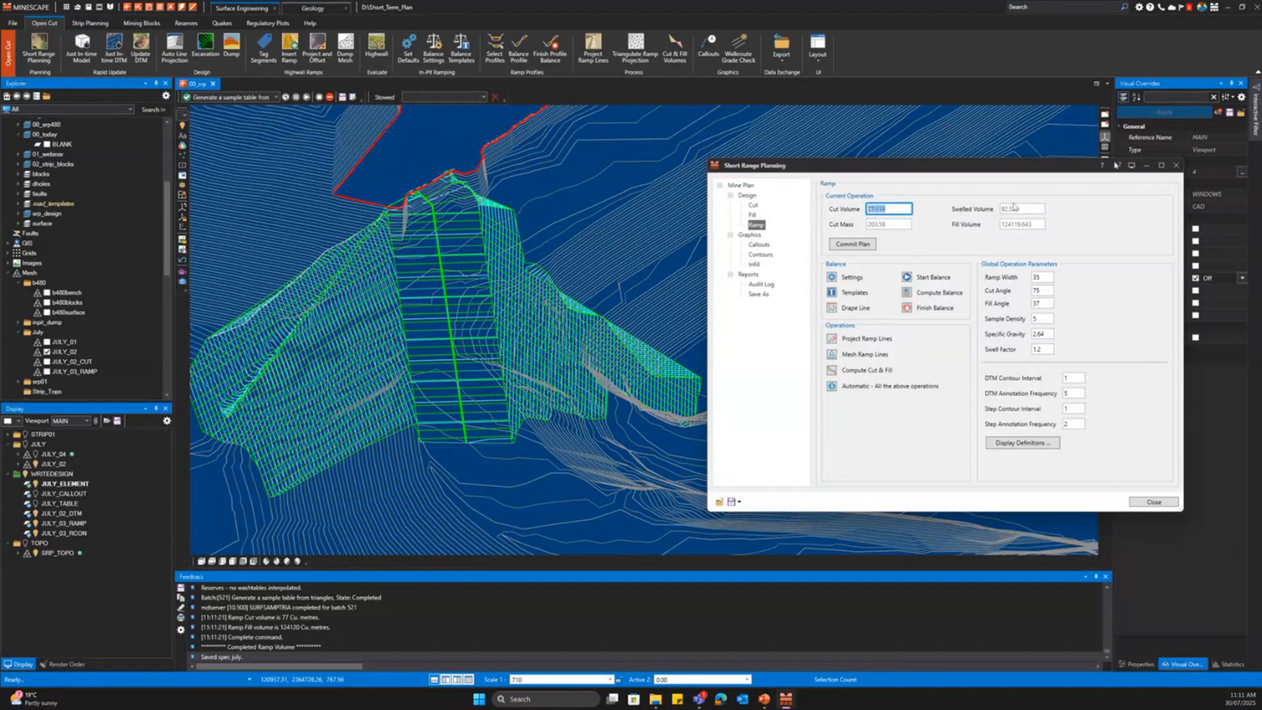
left_click_drag(1023, 208, 968, 228)
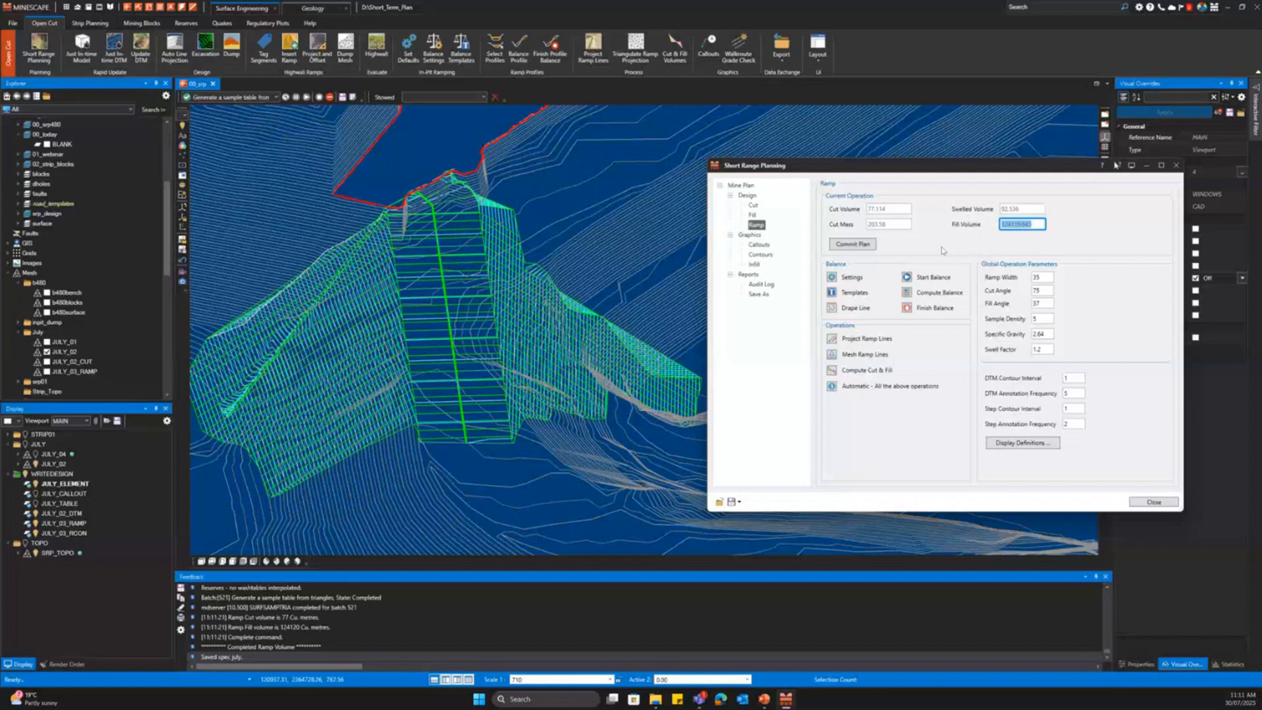
middle_click_drag(445, 277, 326, 242)
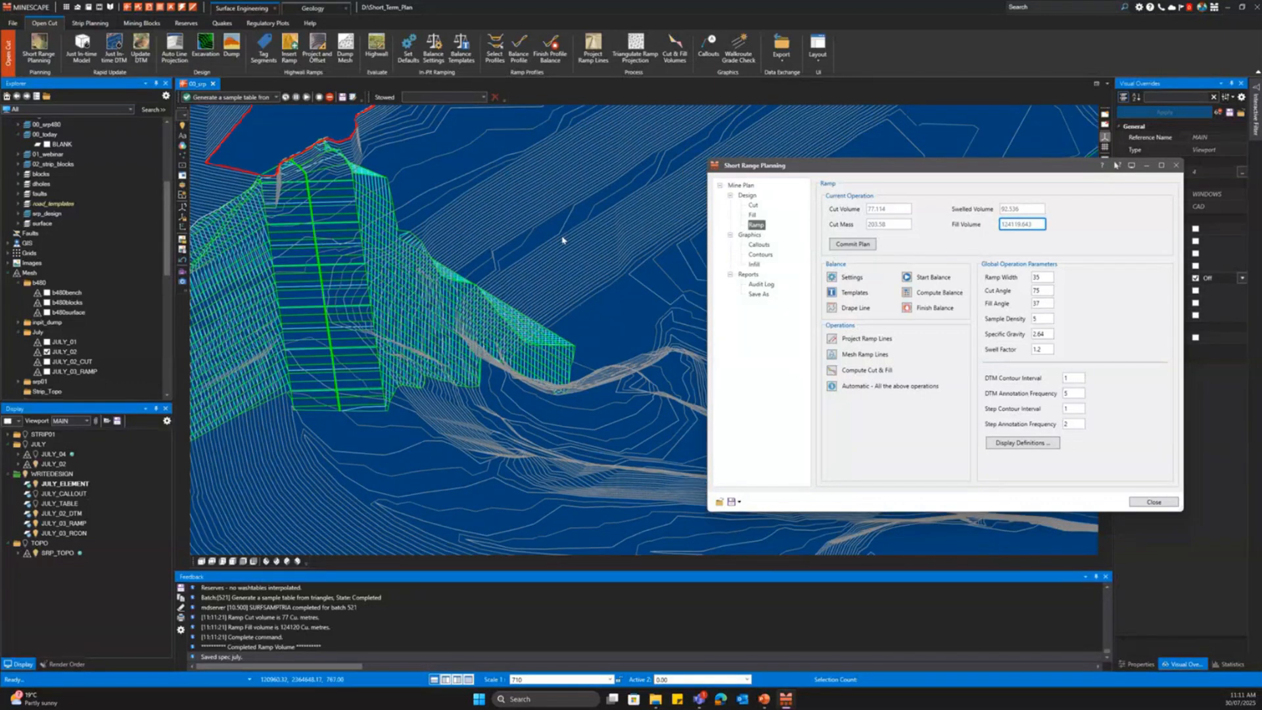
left_click(873, 243)
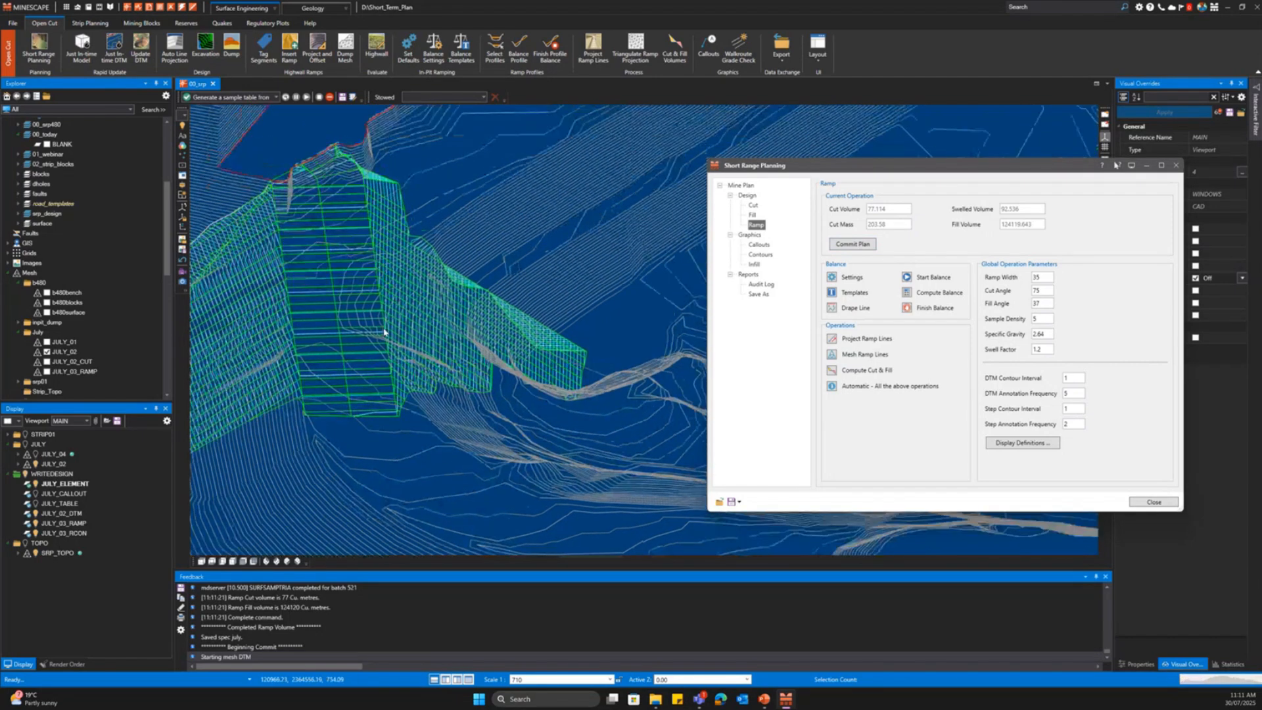
scroll(348, 324, "down", 3)
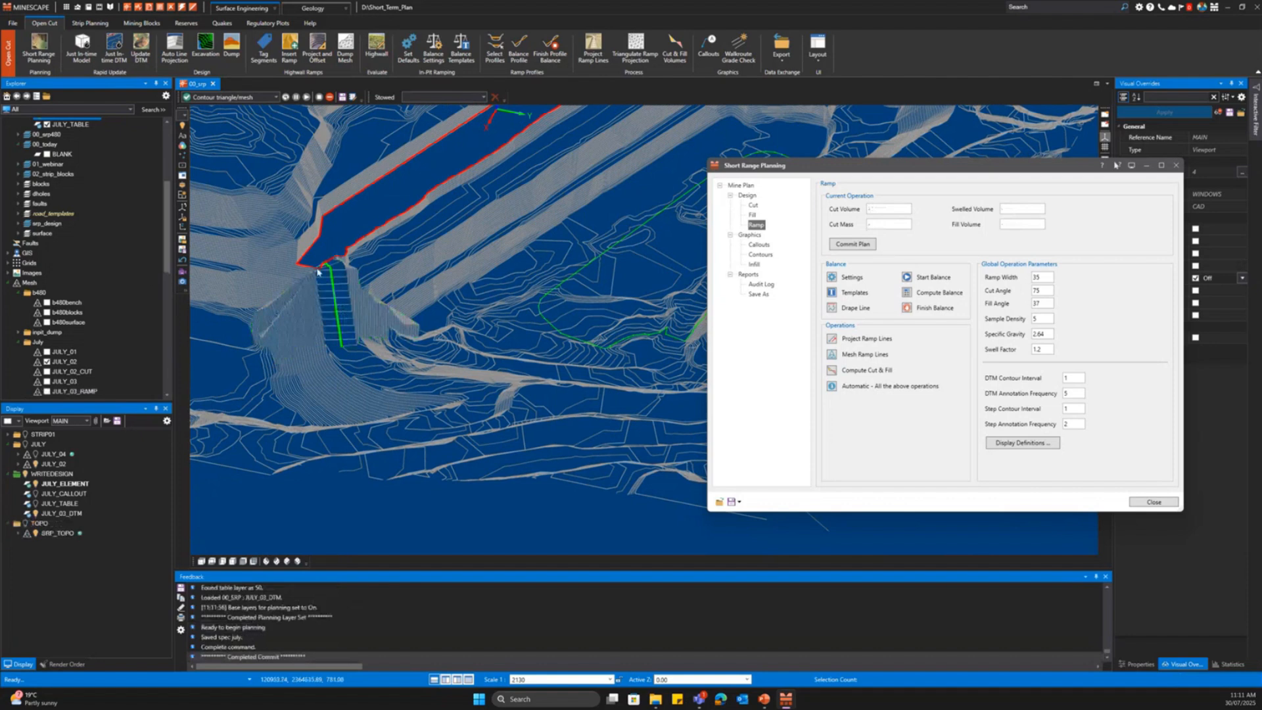
- Open the Fill design settings and run the automatic fill operations on the green fill boundary, undraped and projected to surface July_03
middle_click_drag(444, 357, 350, 395)
middle_click_drag(679, 232, 560, 265)
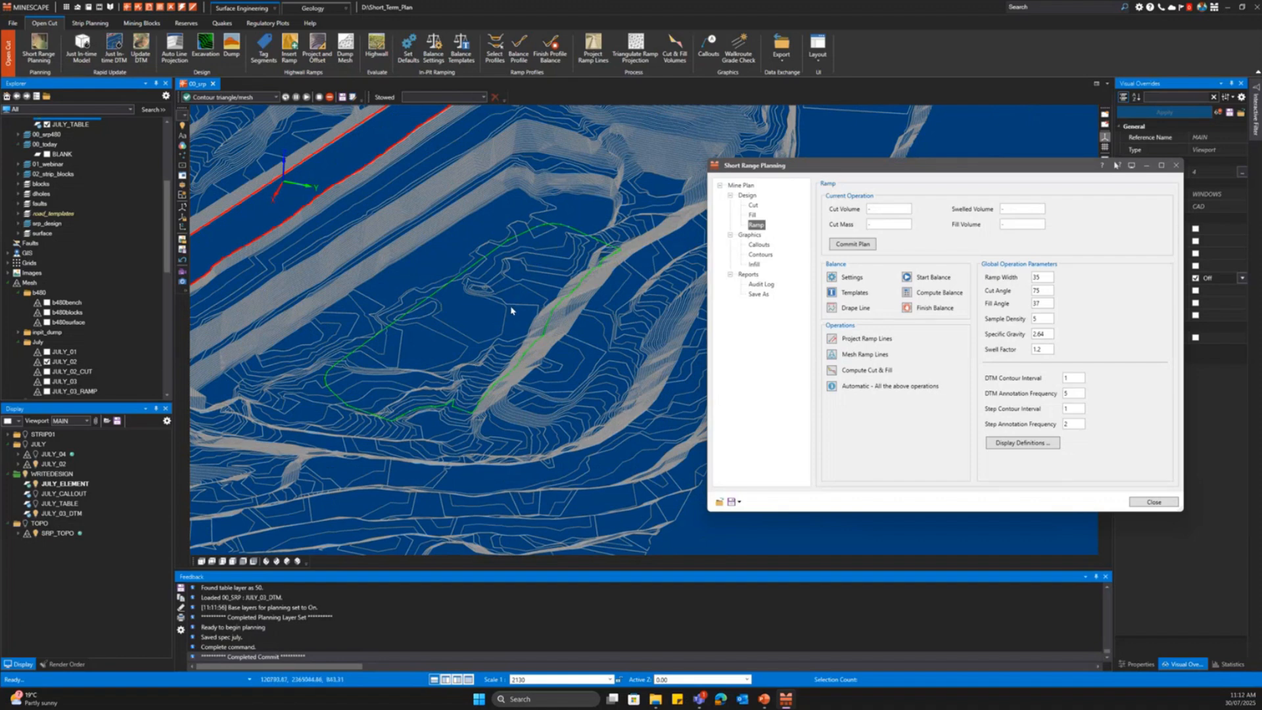
left_click(578, 233)
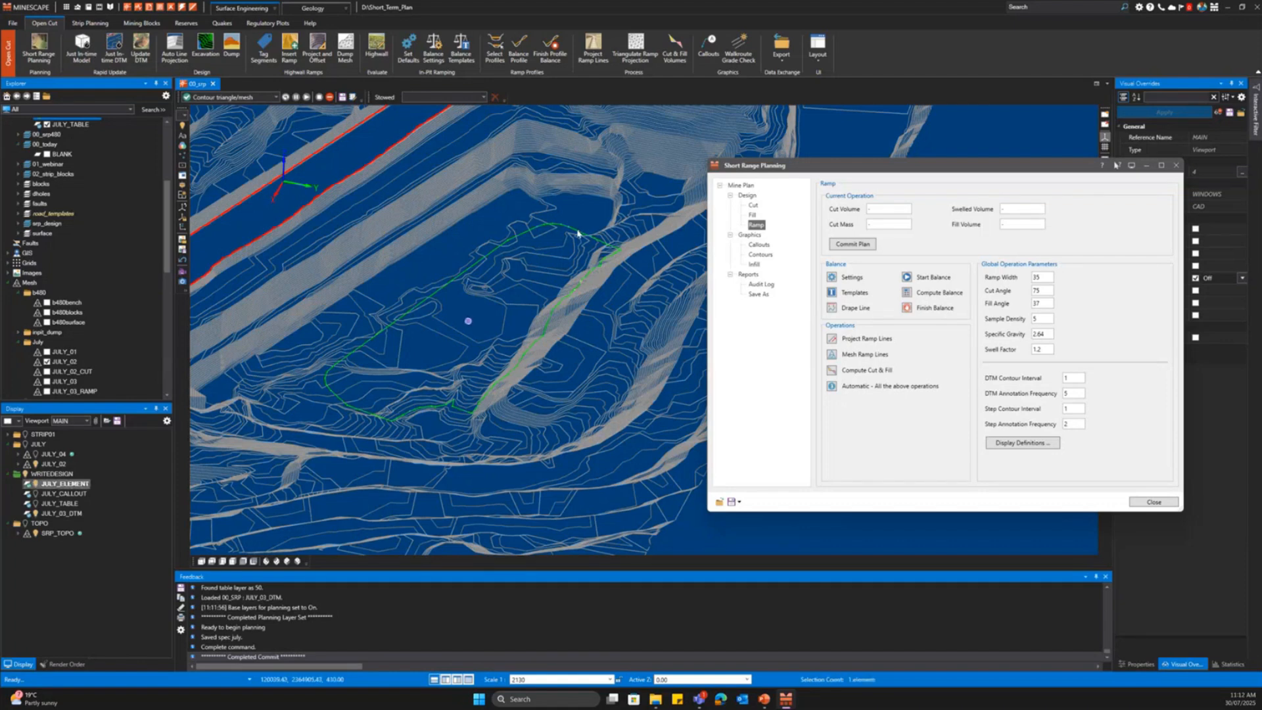
left_click(753, 215)
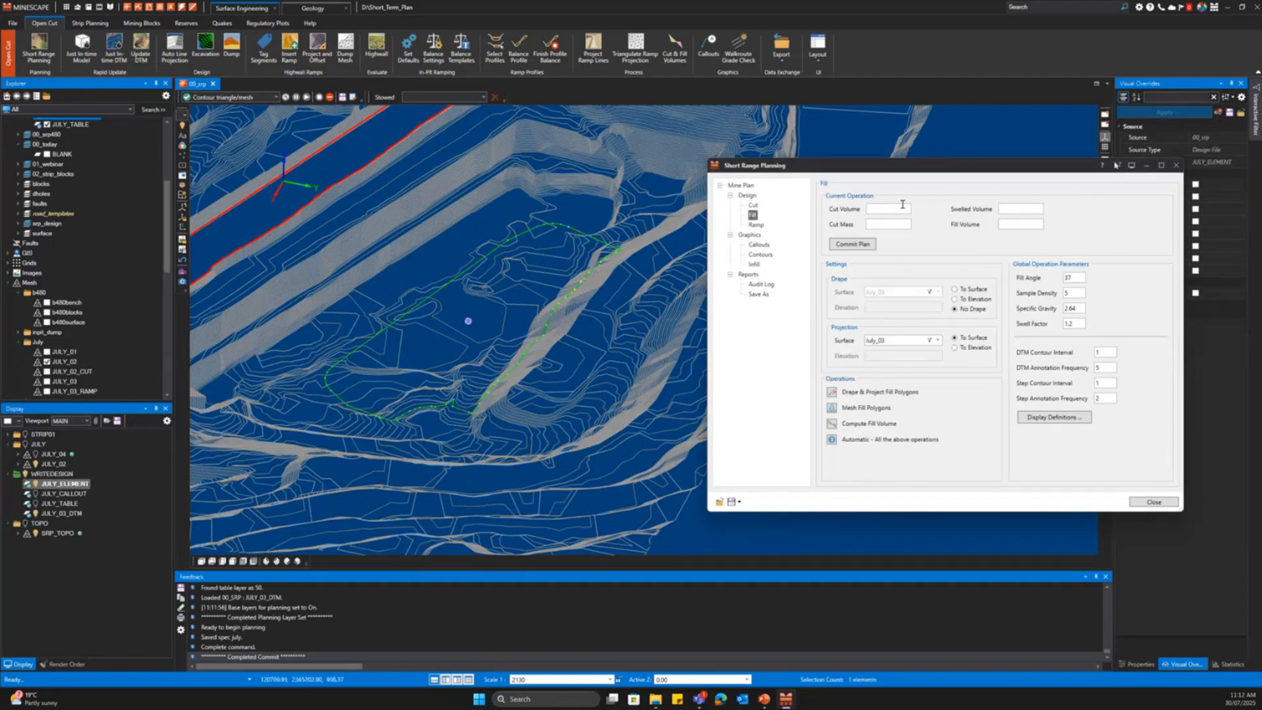
left_click(832, 440)
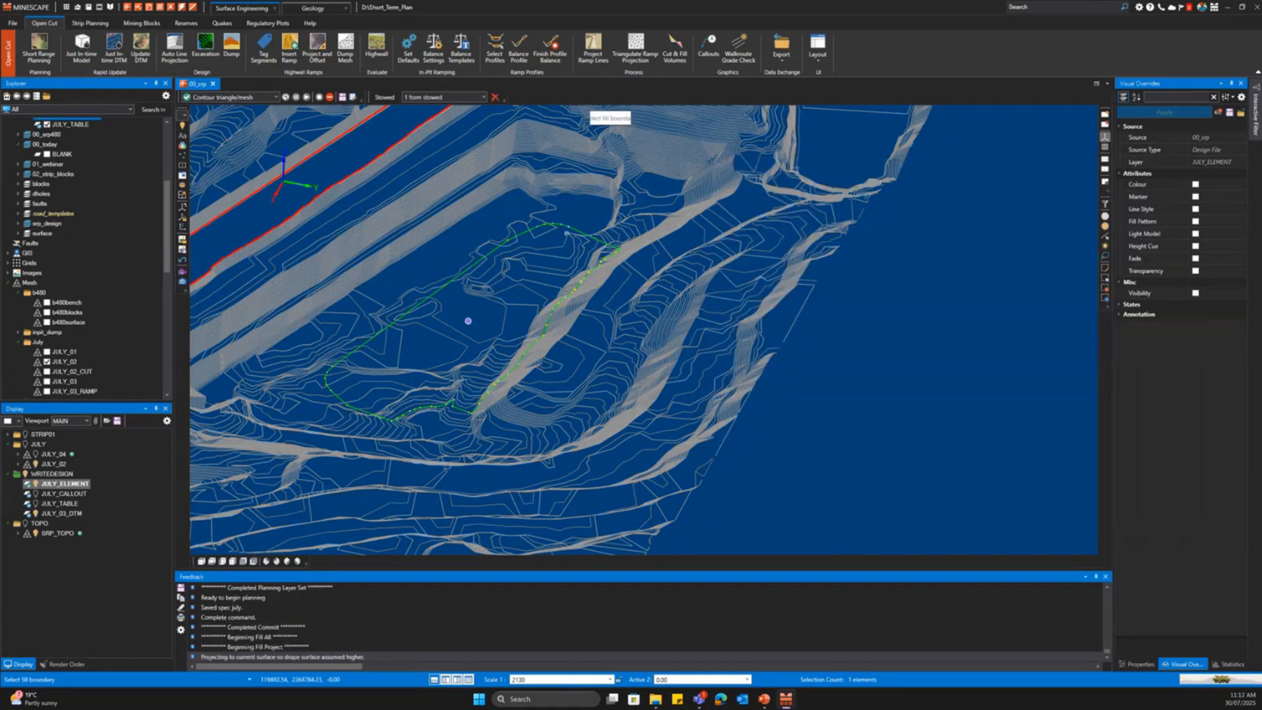
scroll(558, 232, "up", 3)
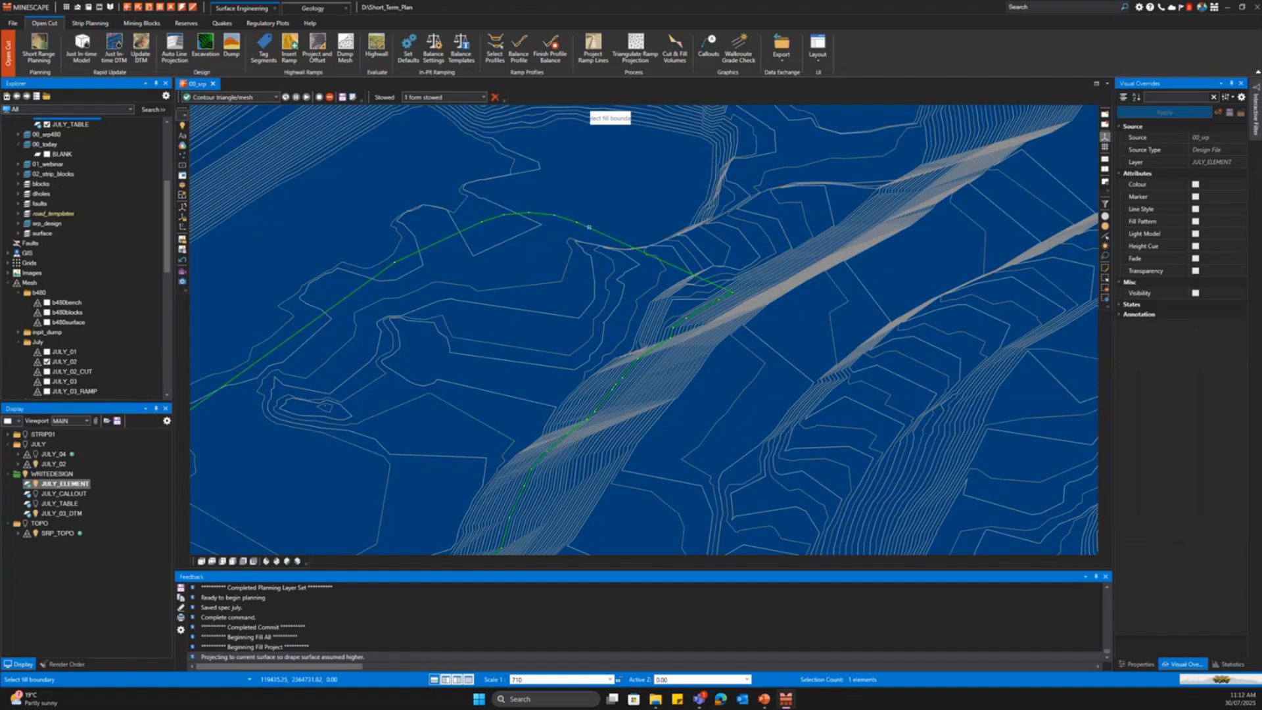
left_click(589, 226)
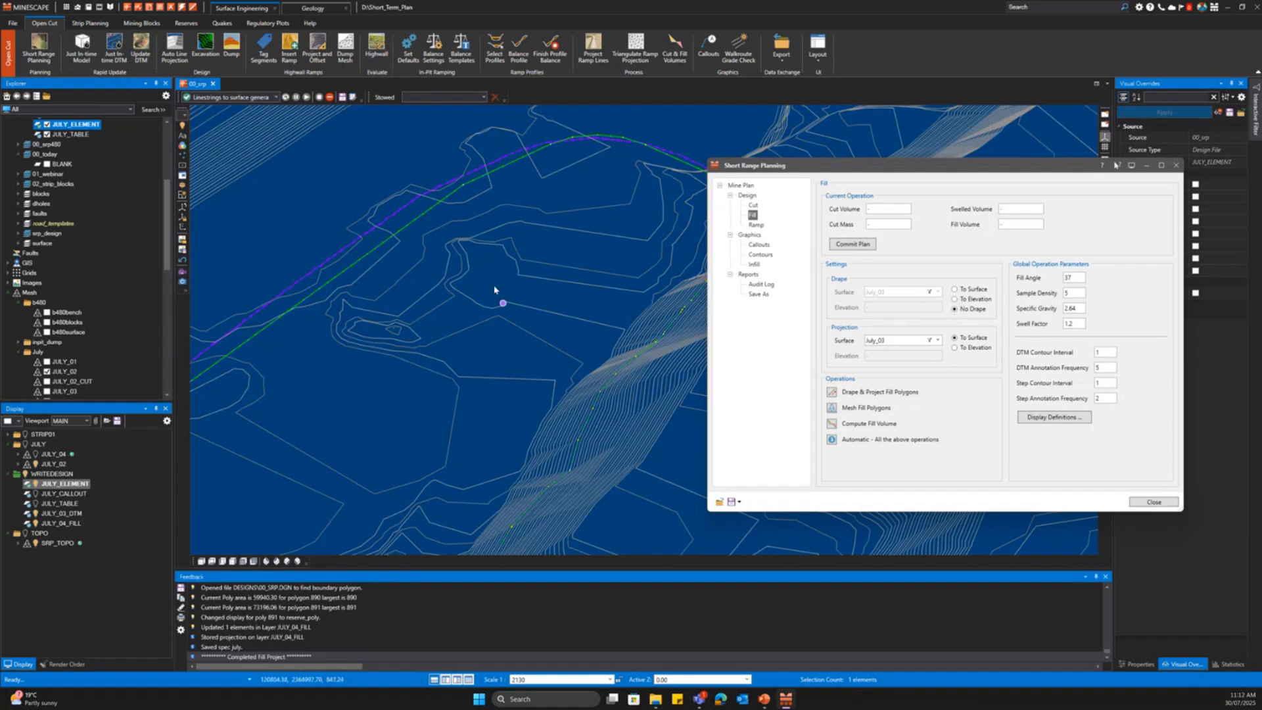
- Mesh the projected fill polygons and inspect the resulting fill batter
mouse_move(496, 291)
middle_mouse_down()
mouse_move(517, 259)
mouse_move(536, 259)
middle_mouse_up()
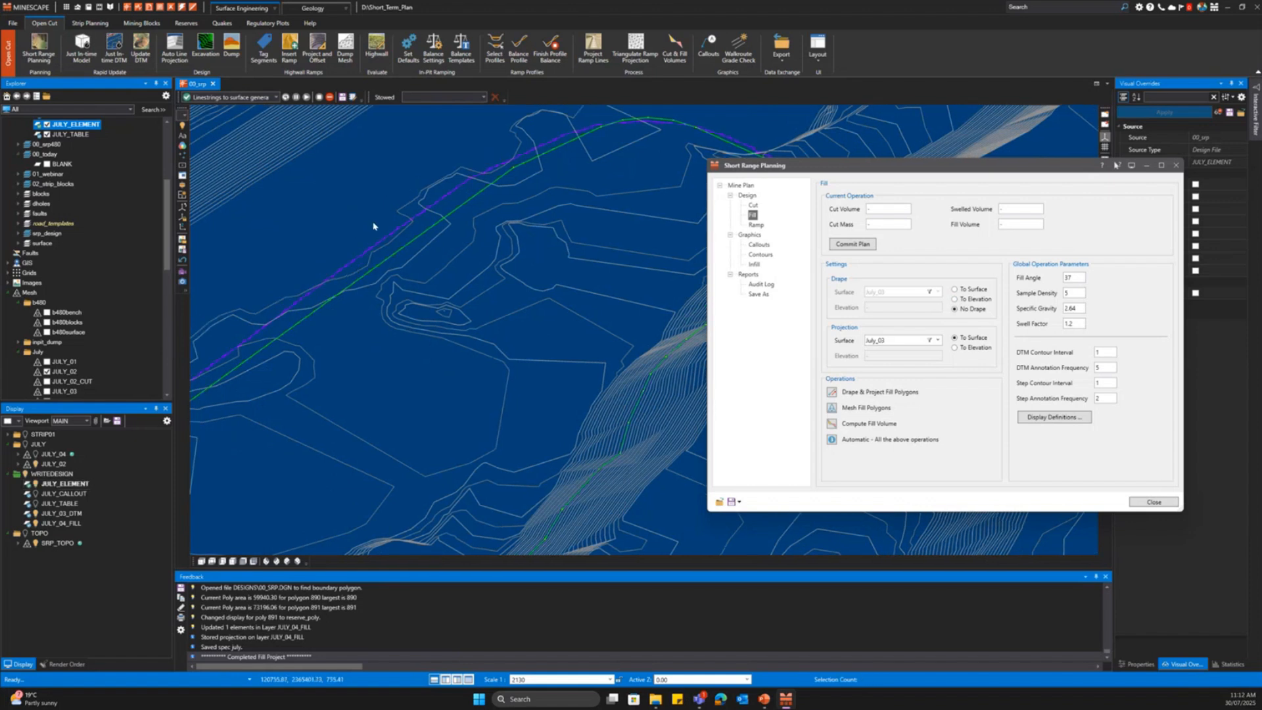
middle_click_drag(385, 268, 477, 253)
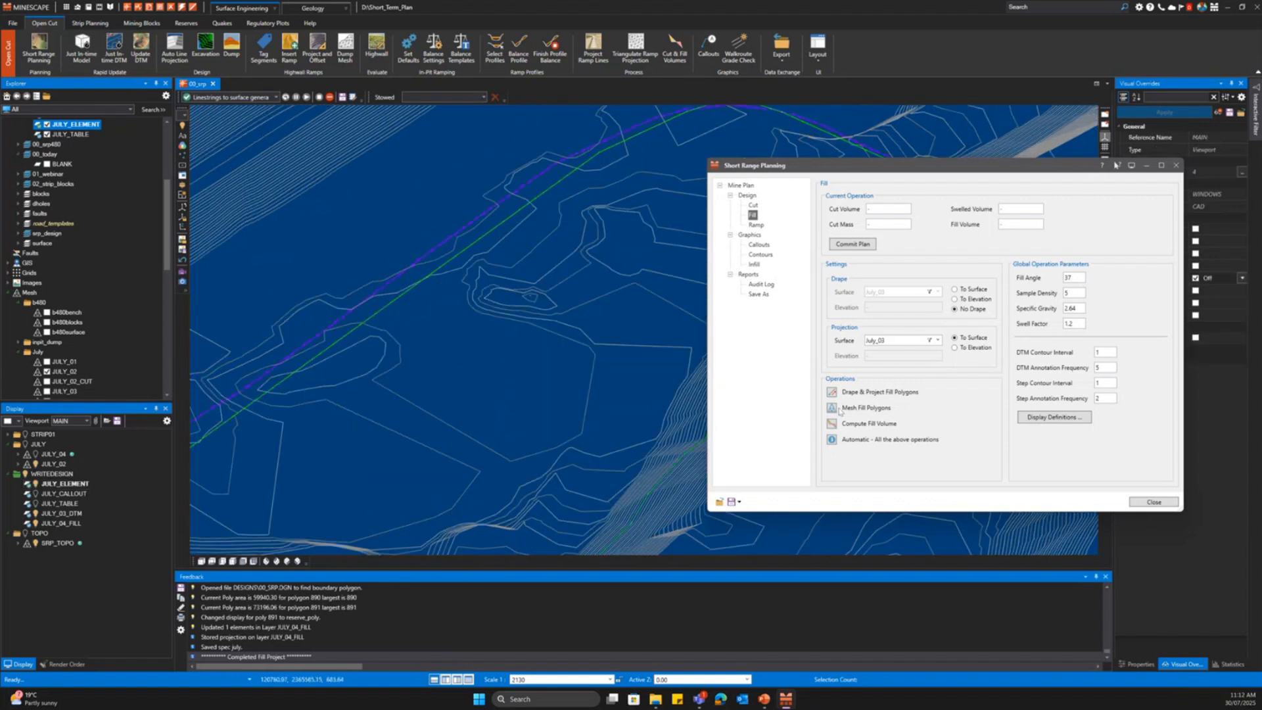
left_click(839, 411)
middle_click_drag(493, 326, 464, 309)
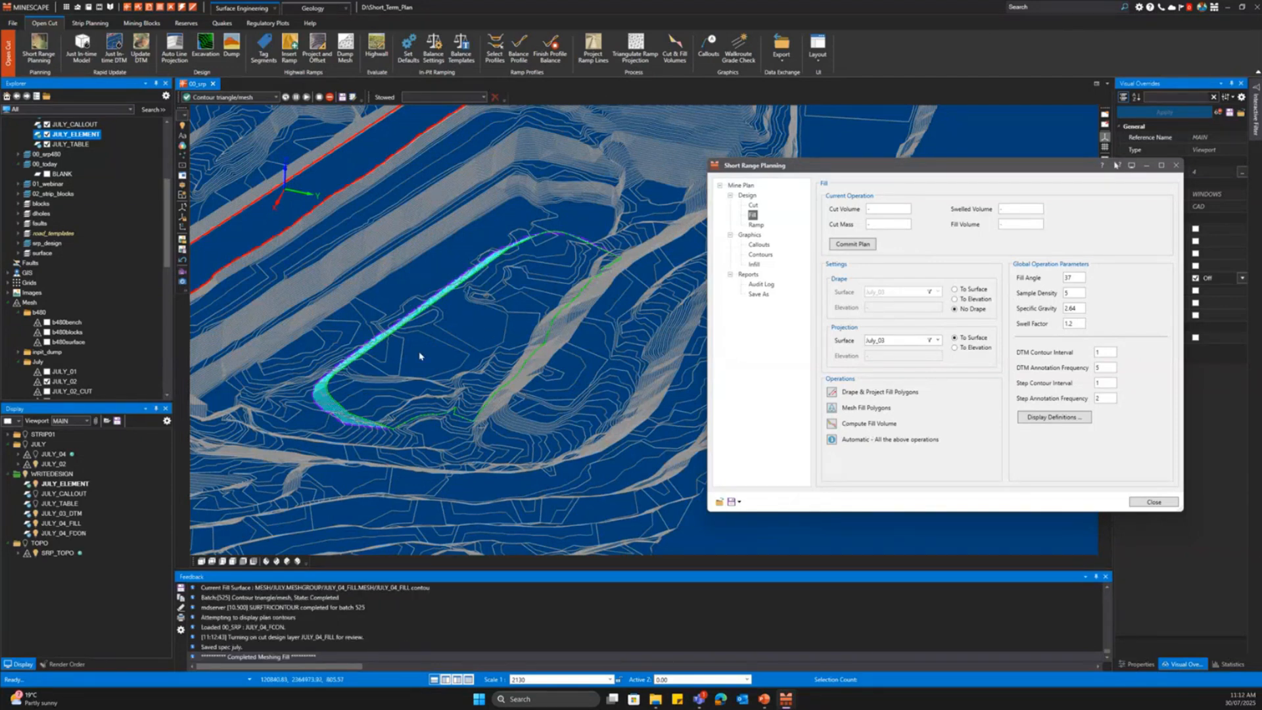
scroll(388, 337, "up", 3)
scroll(380, 343, "down", 3)
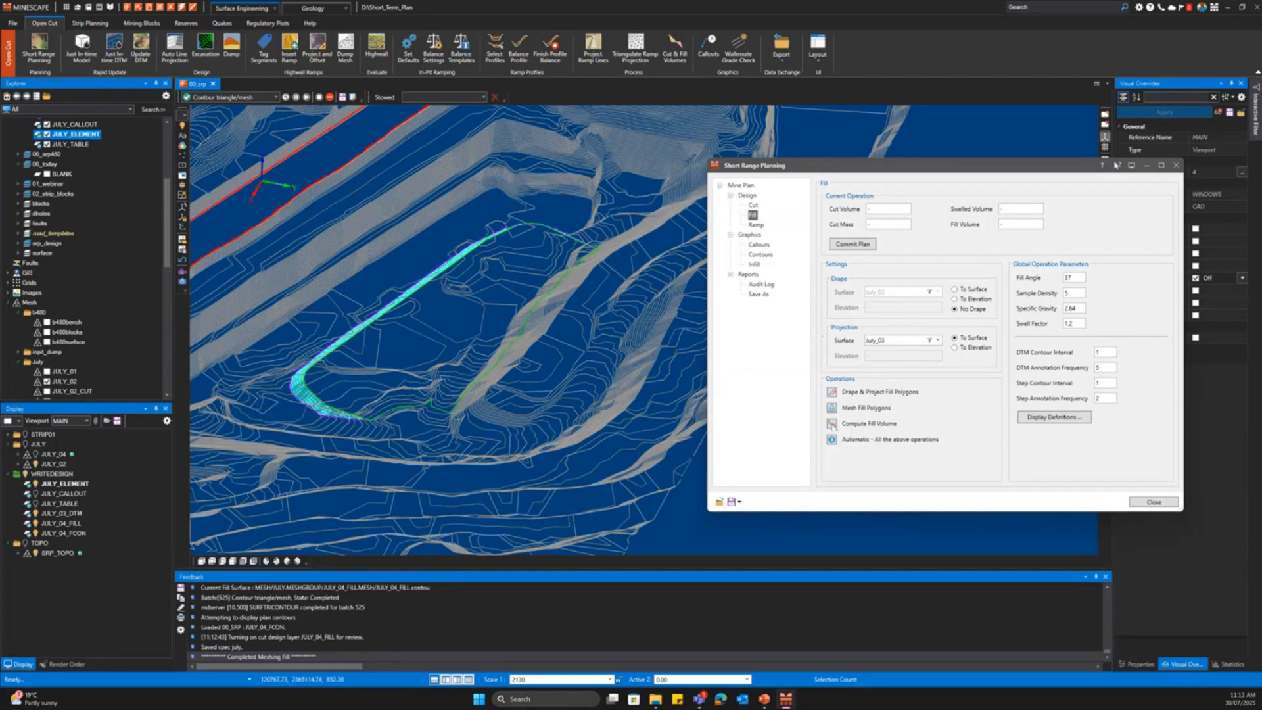
- Compute the fill volume for the projected fill polygons, check it, and commit the fill to the july plan
left_click(832, 425)
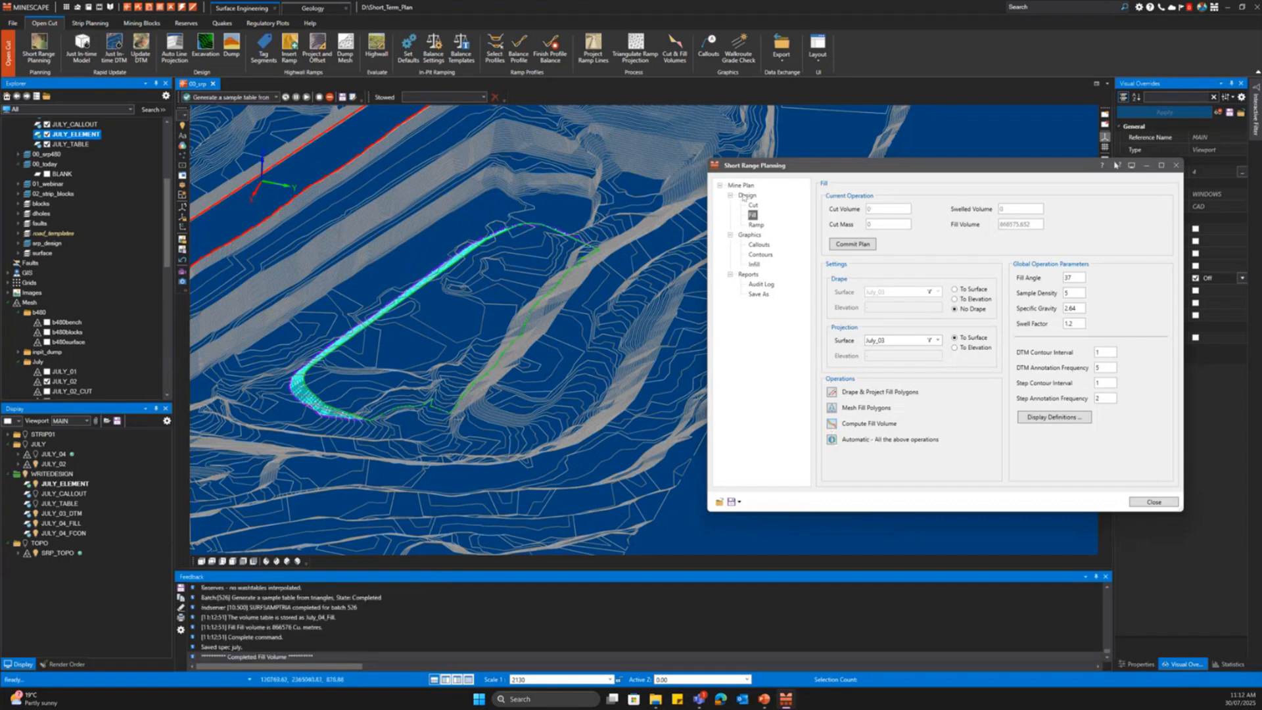
left_click_drag(1041, 226, 984, 236)
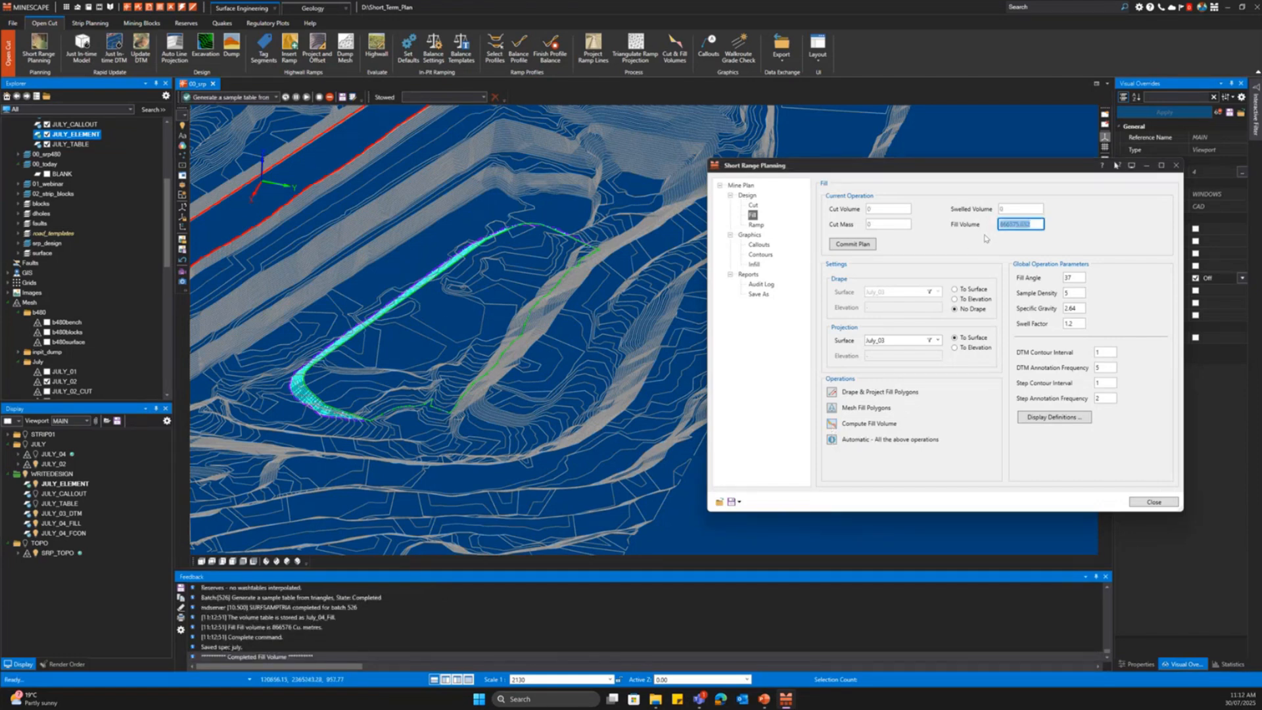
left_click(855, 248)
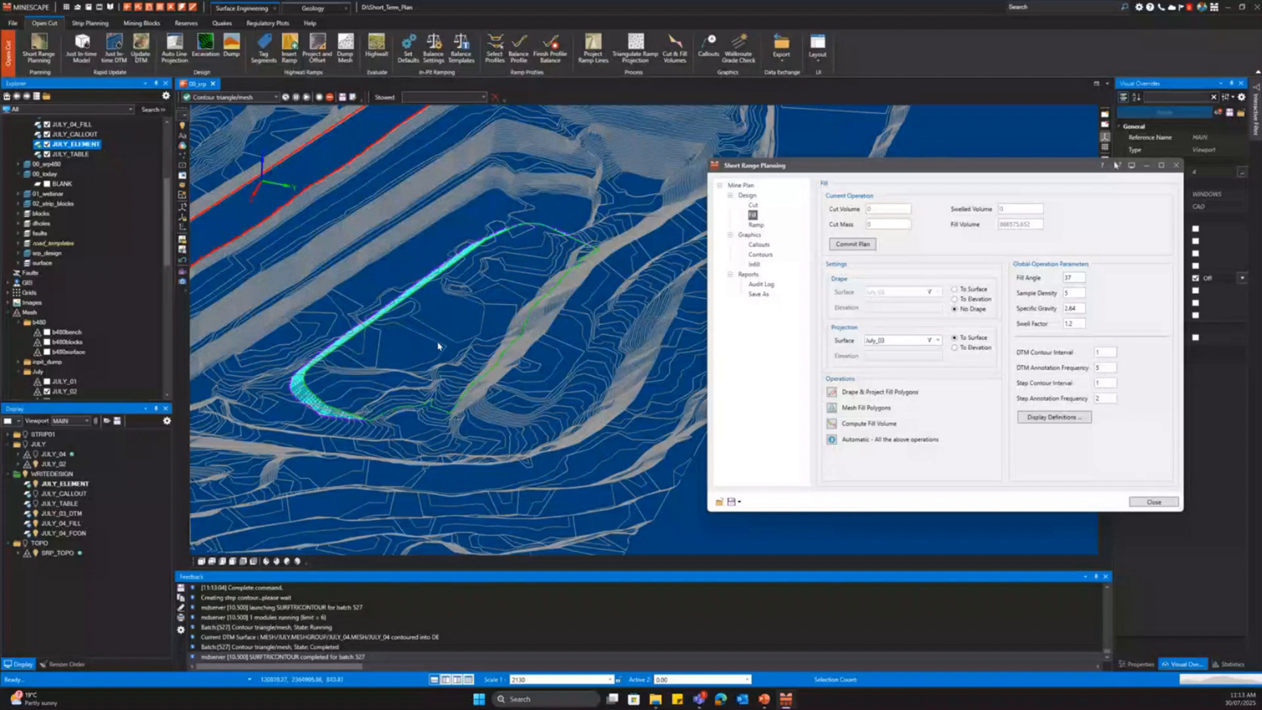
middle_click_drag(440, 283, 346, 318)
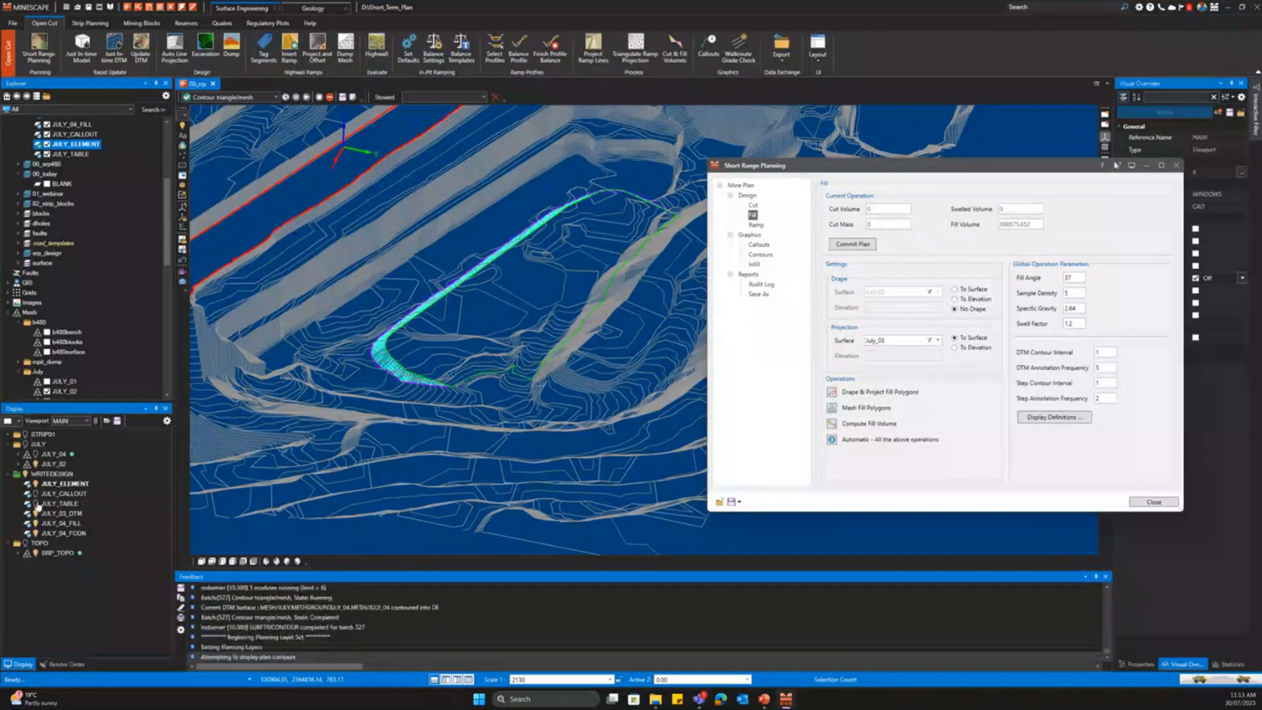
middle_click_drag(489, 275, 443, 321)
scroll(93, 311, "down", 2)
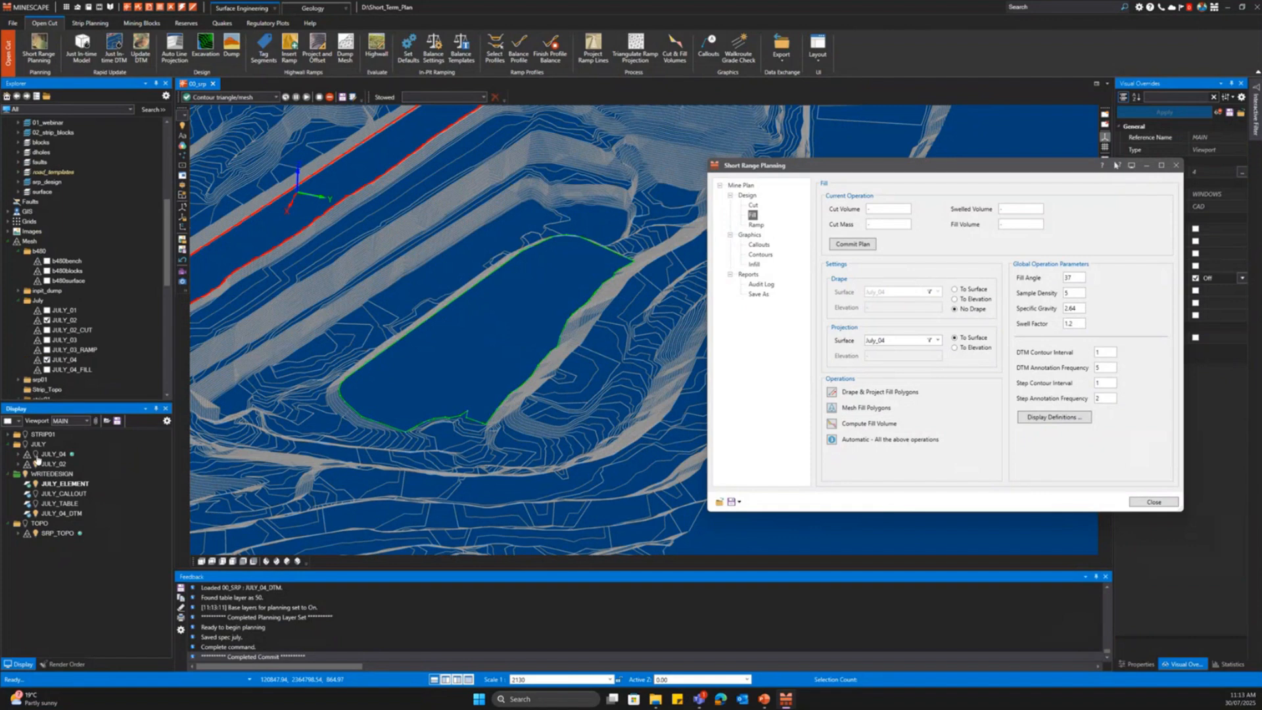
- Display the JULY_04 surface shaded, stow the planning form, and inspect the filled pit area
left_click(26, 446)
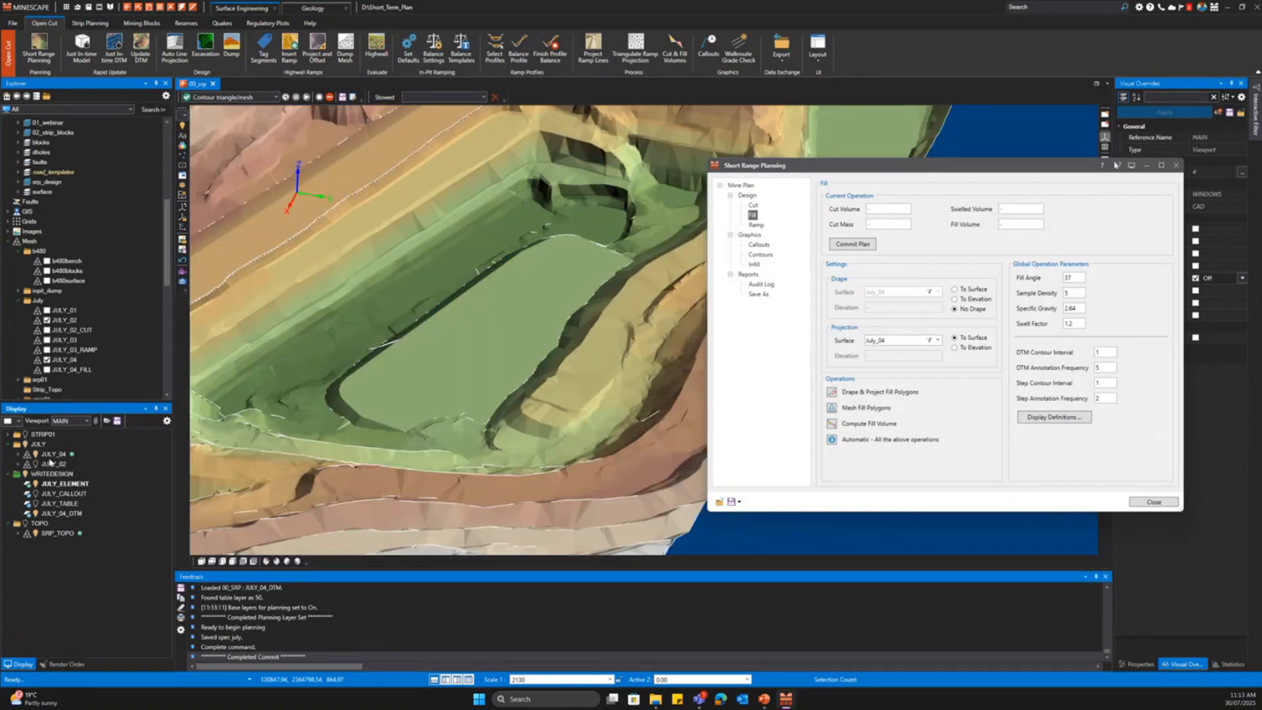
scroll(500, 295, "down", 3)
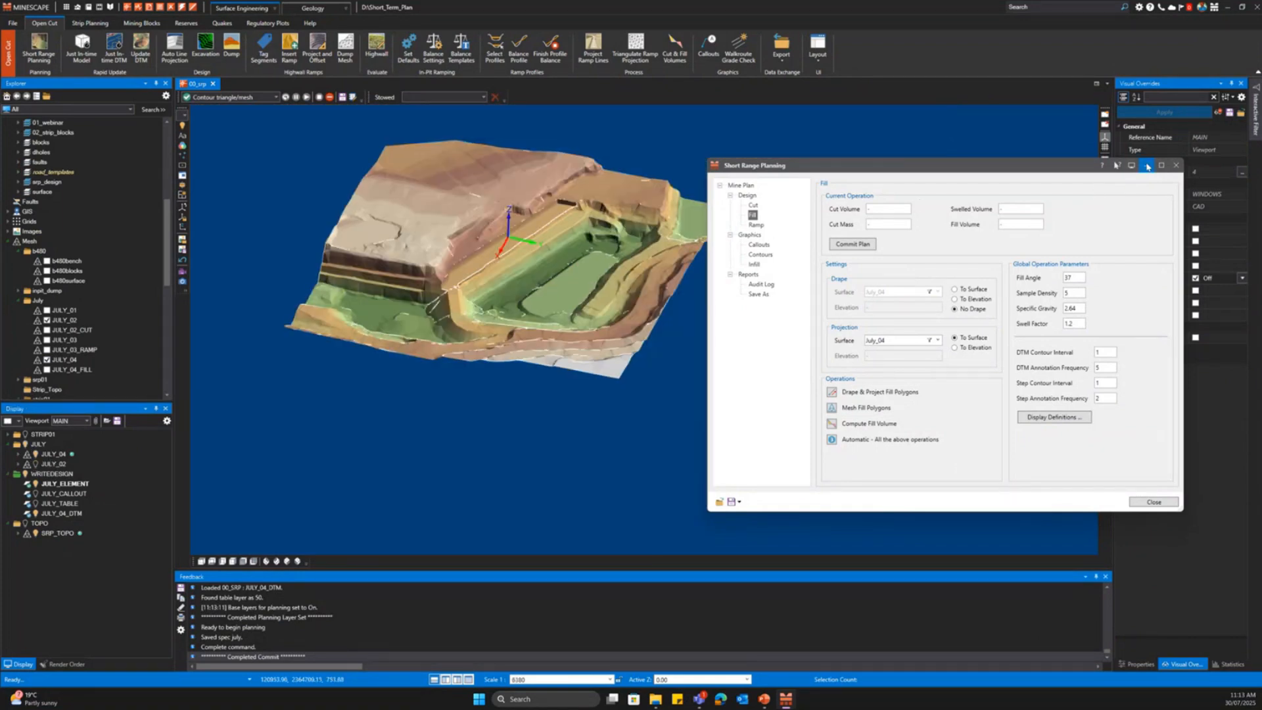
left_click(1117, 165)
middle_click_drag(506, 266, 599, 292)
scroll(598, 293, "up", 3)
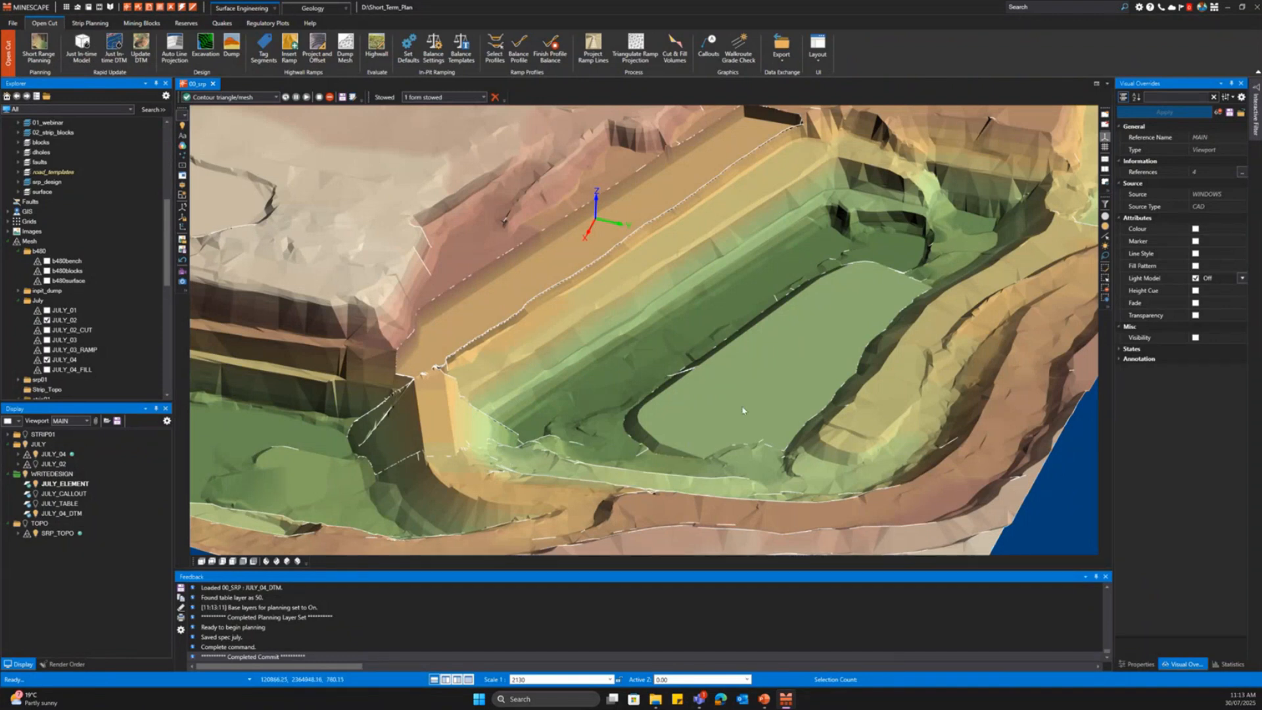
middle_click_drag(743, 410, 686, 440)
- Restore the stowed Short Range Planning form and review the committed surfaces and the JULY_01 user comment in the Audit Log
left_click(469, 98)
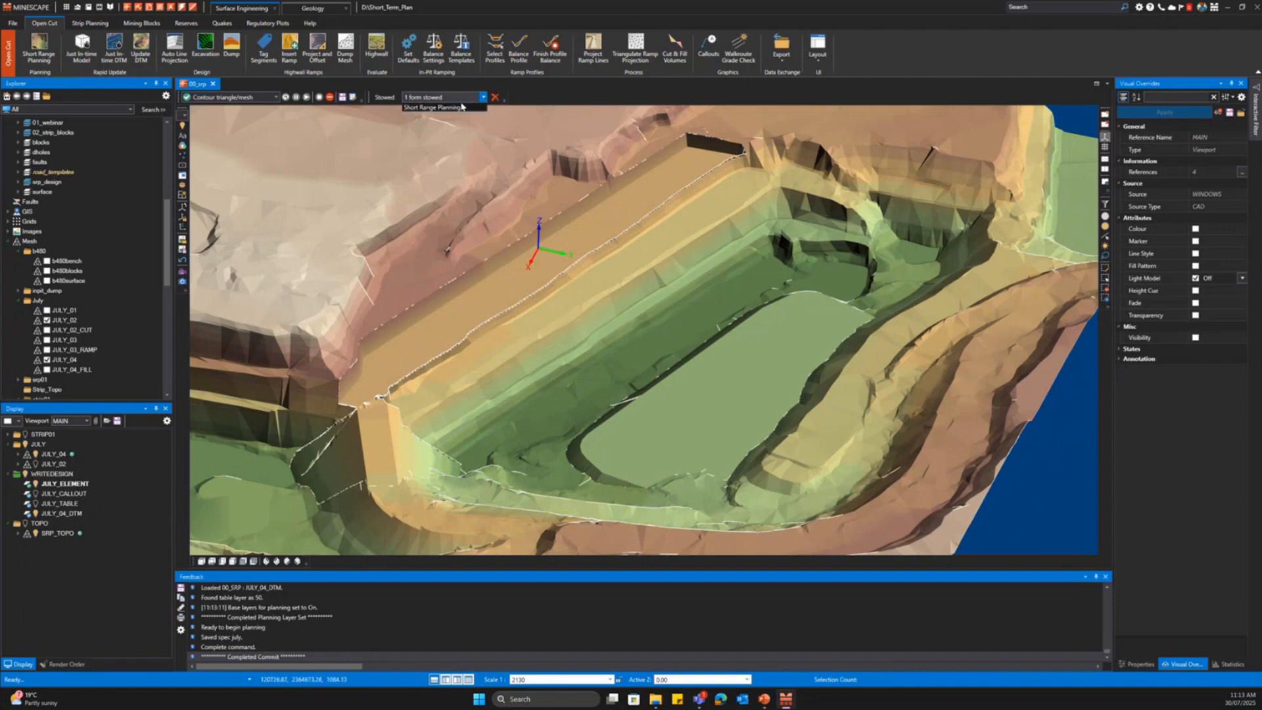
left_click(459, 108)
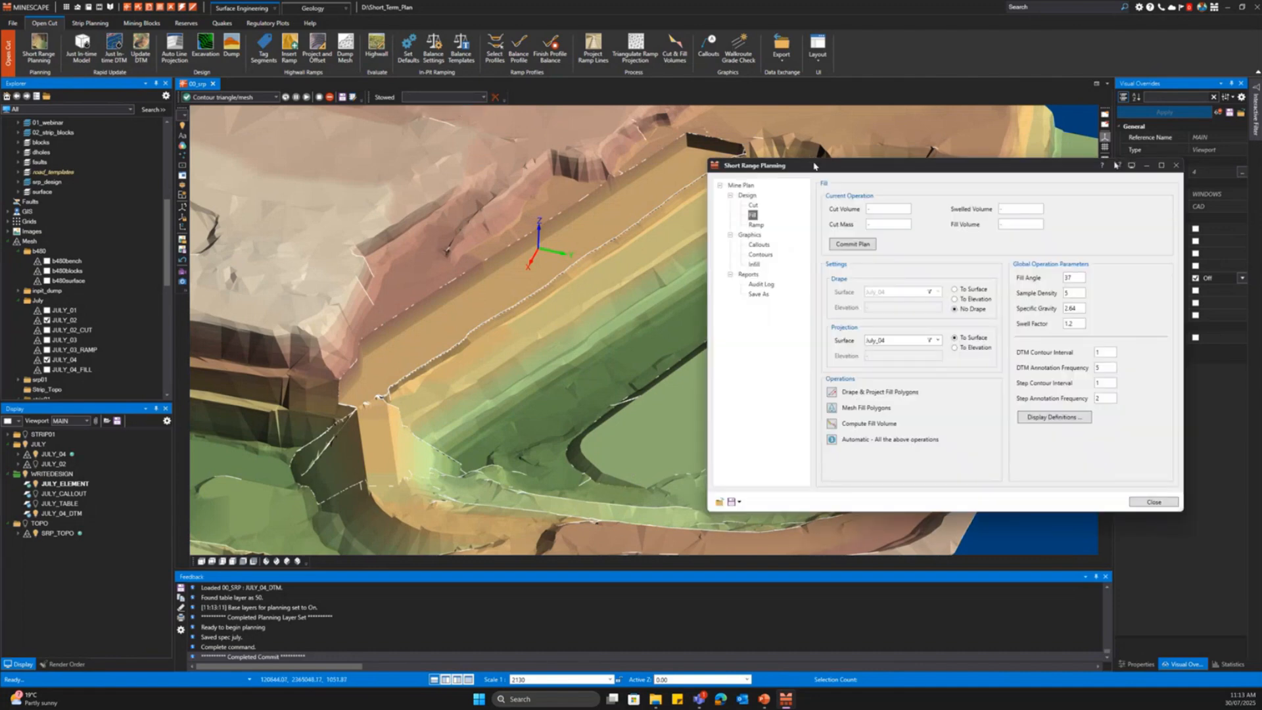
left_click_drag(814, 164, 700, 163)
left_click(647, 283)
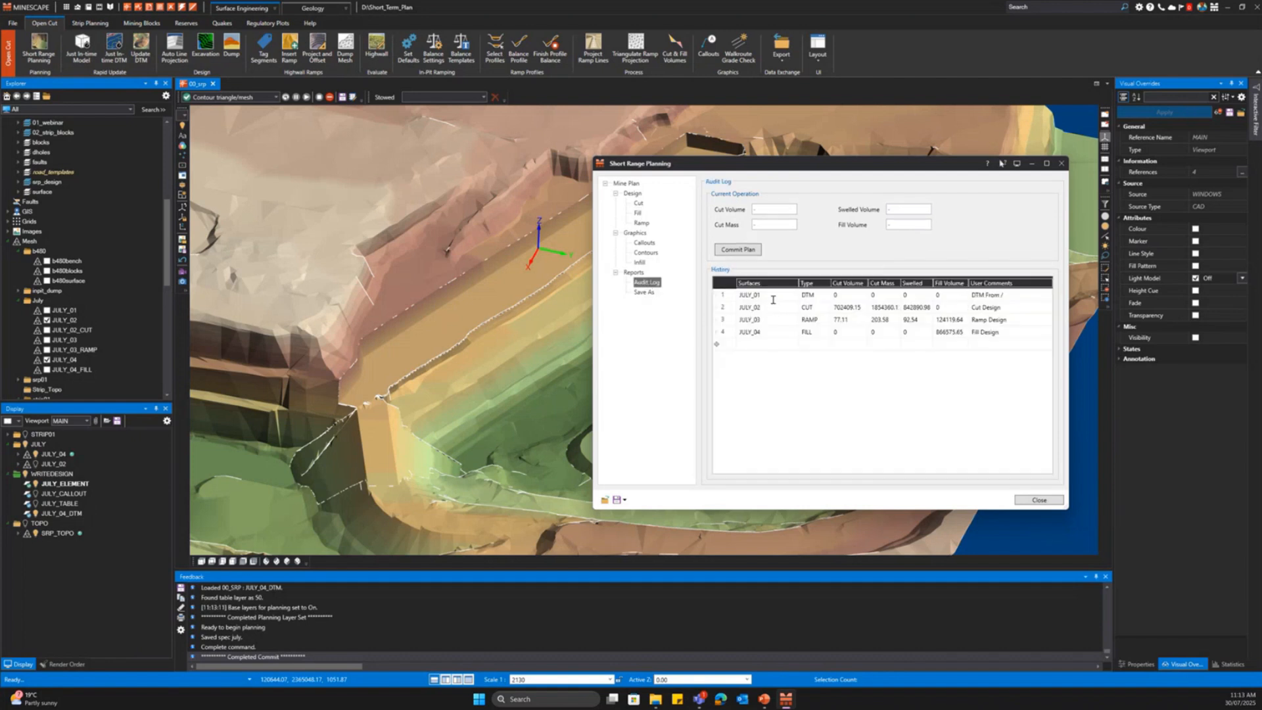
left_click(1016, 295)
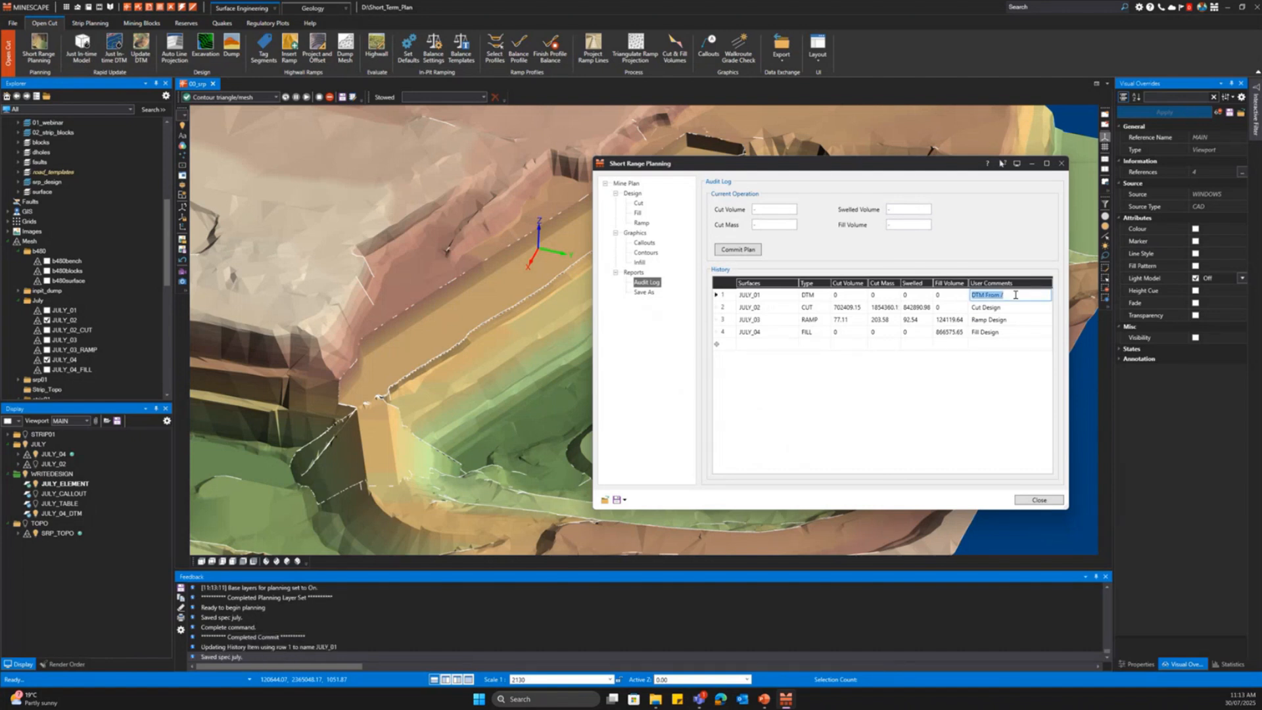
type("created Be")
- Save the plan history to the Excel file JULY_Hist, view the spreadsheet, and close it and the planning form
left_click(648, 294)
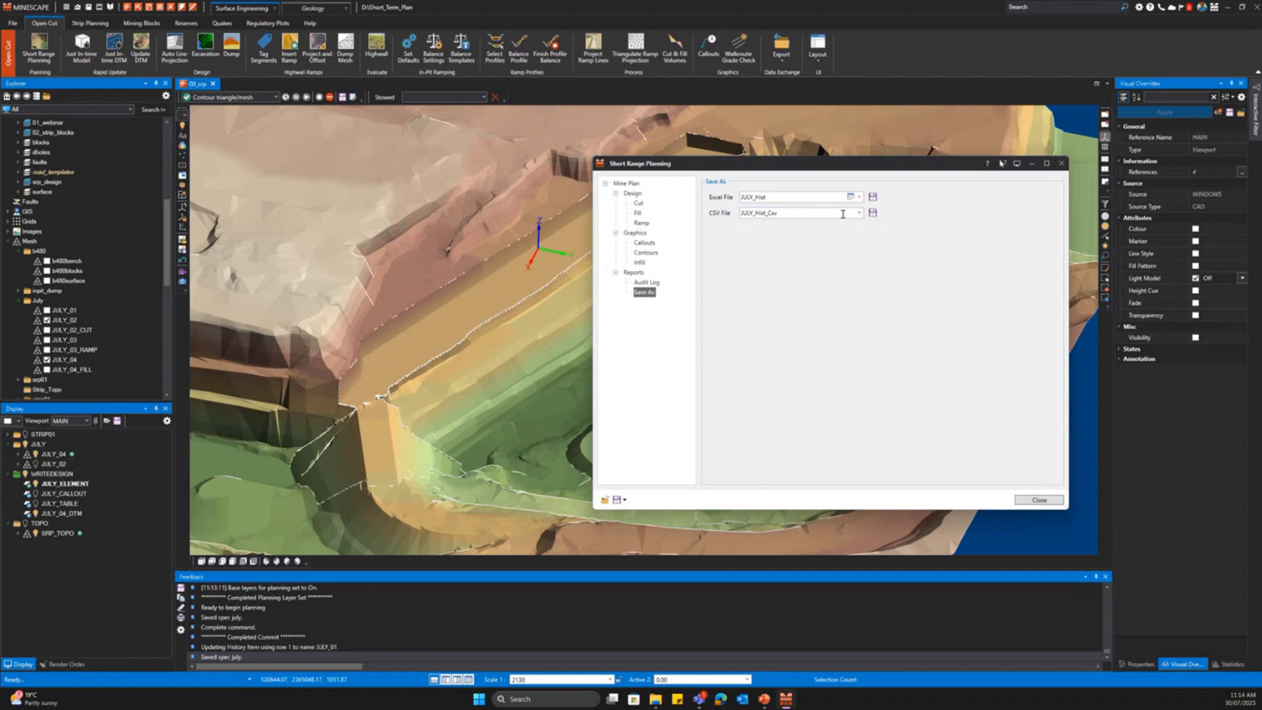
left_click(872, 196)
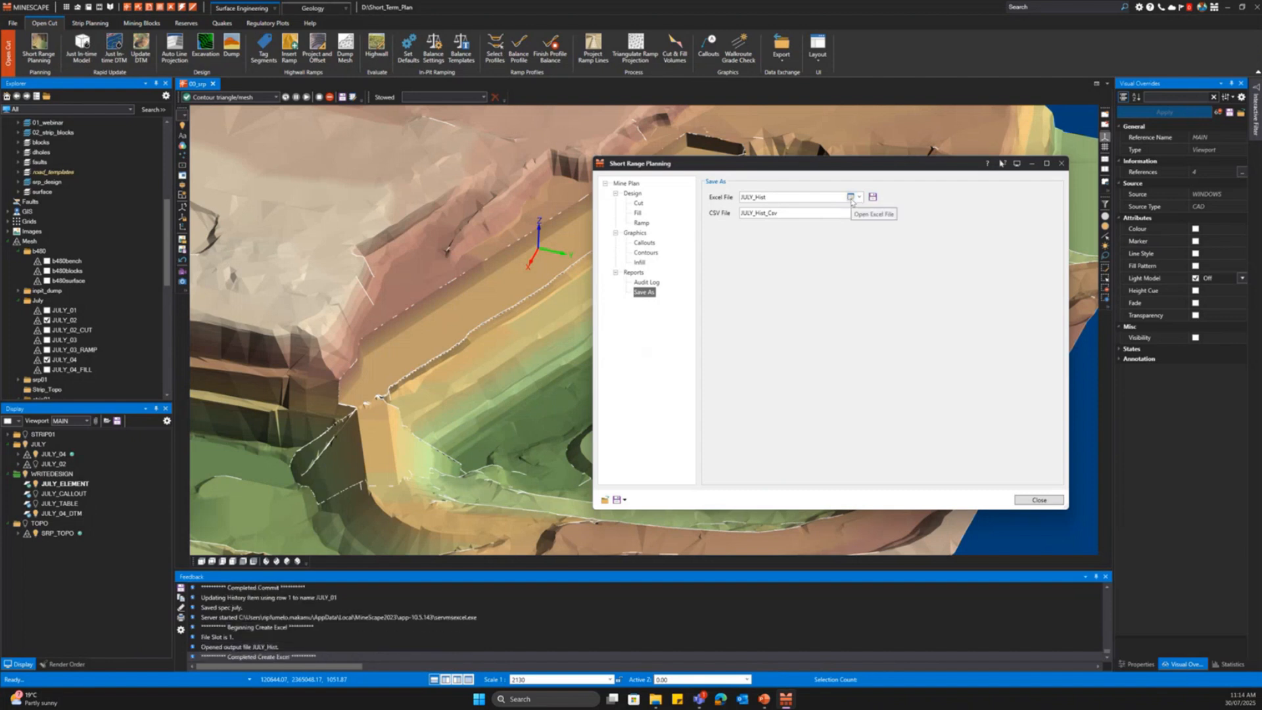
left_click(851, 197)
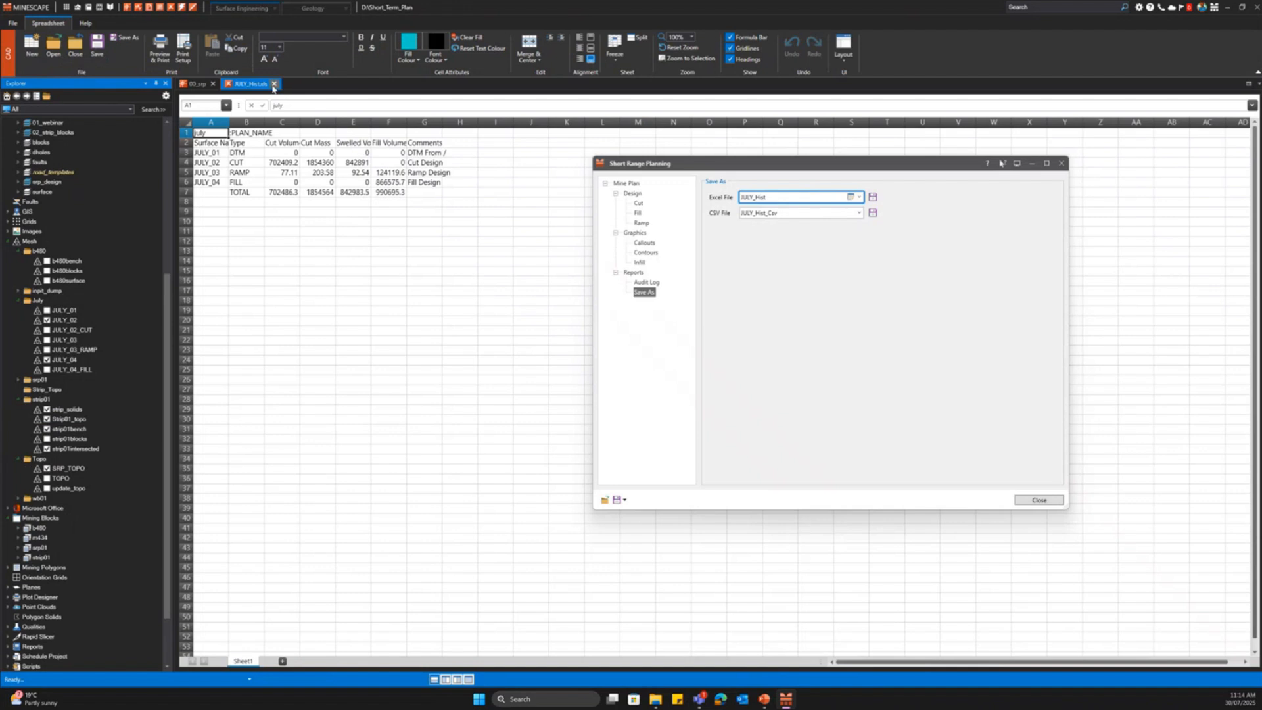
left_click(274, 84)
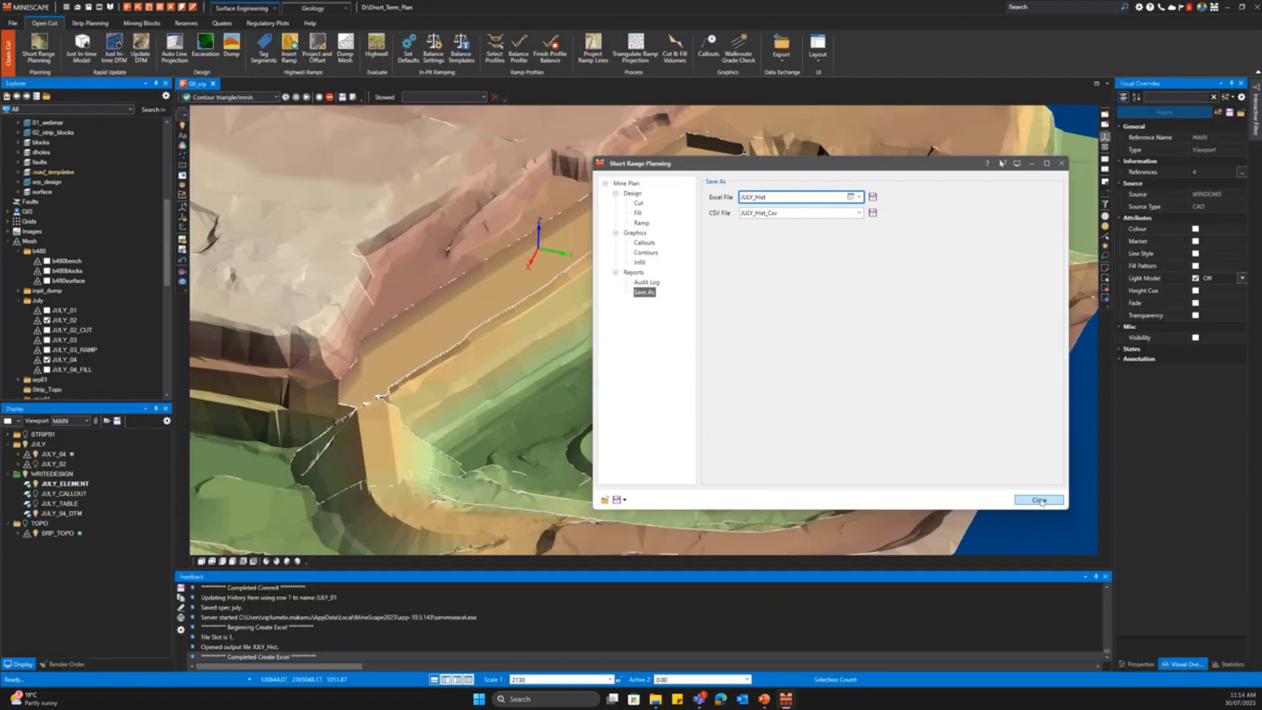
left_click(1039, 500)
- Open the Create Mining Blocks settings for scenario b480 with the Single Bench mining type
middle_click_drag(569, 279, 538, 302)
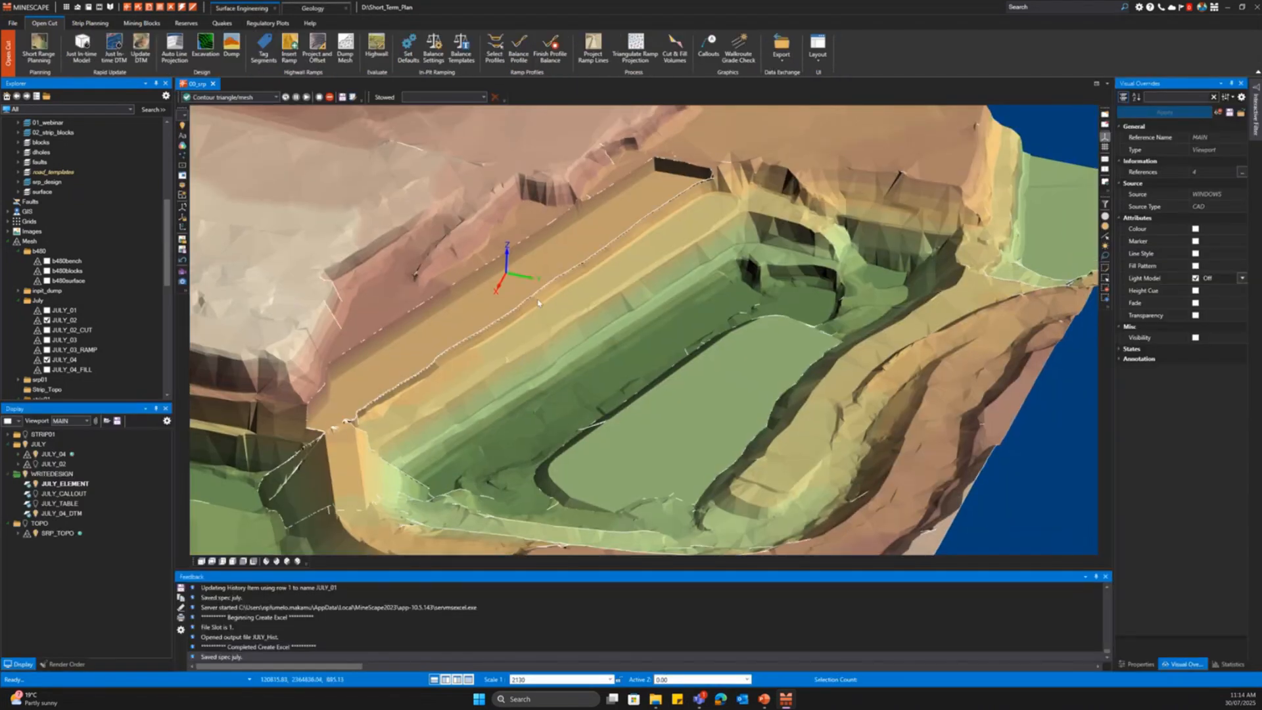
middle_click_drag(459, 317, 324, 393)
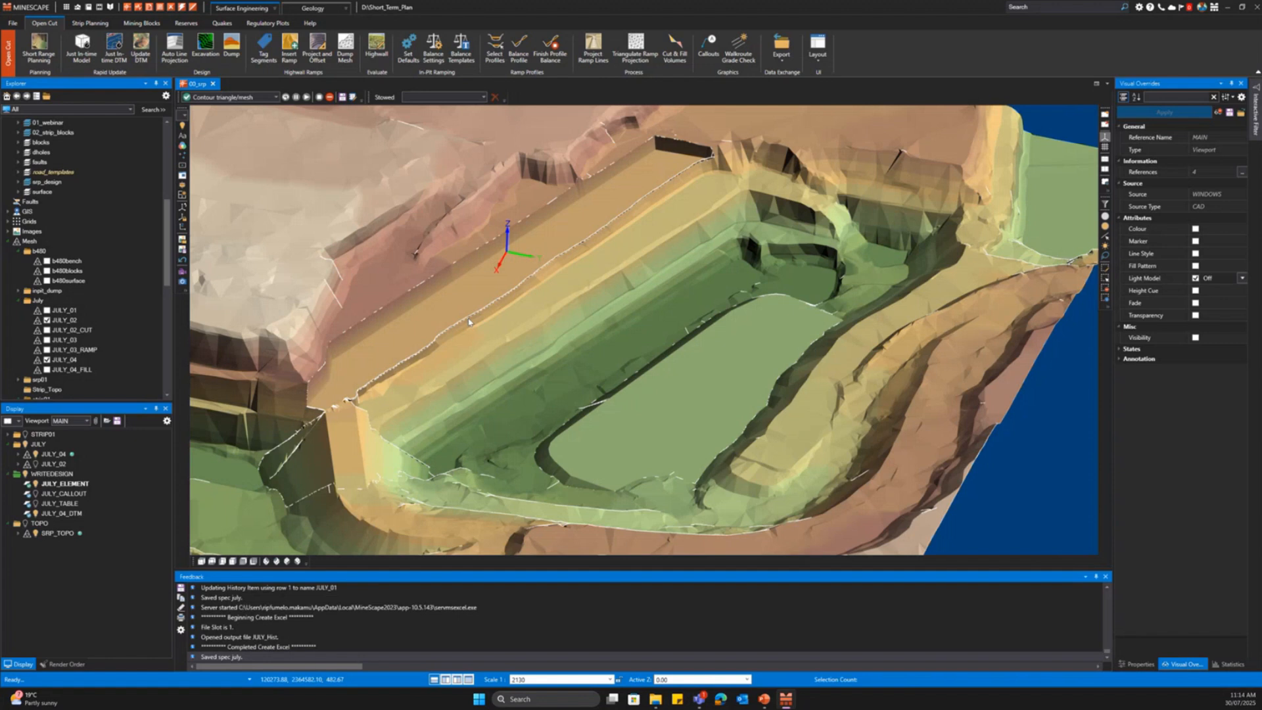
left_click(139, 23)
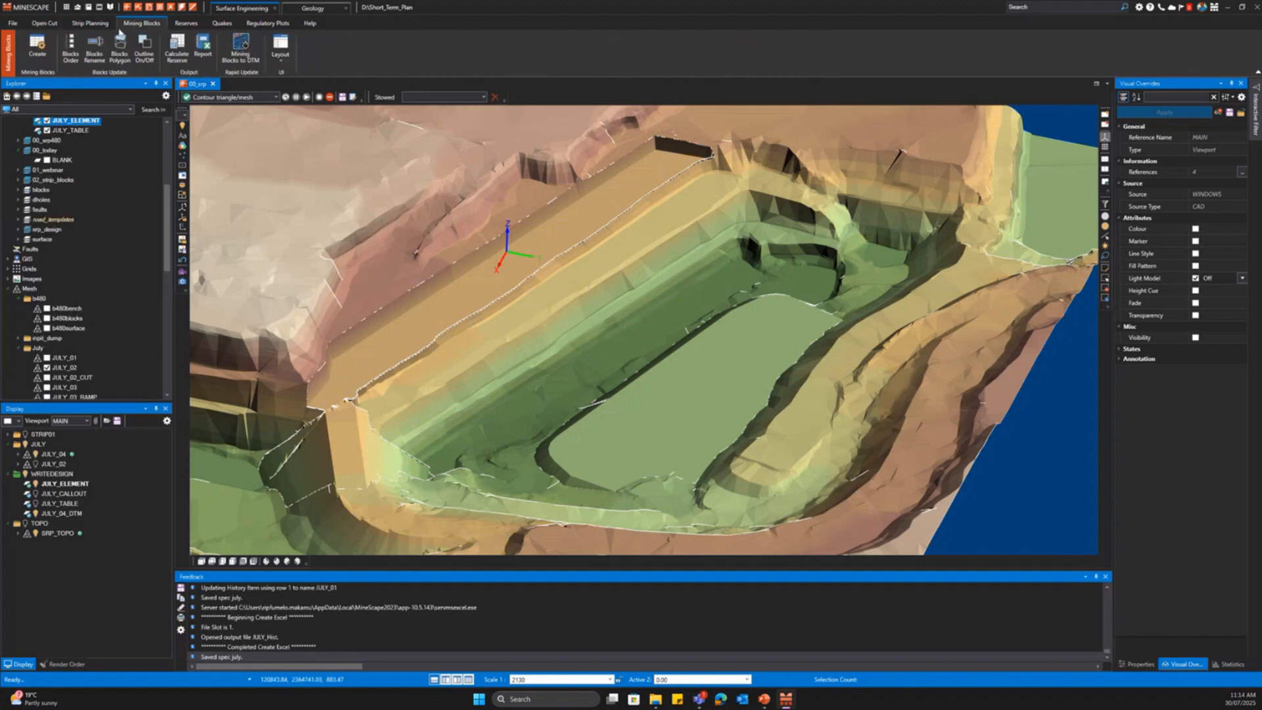
left_click(39, 50)
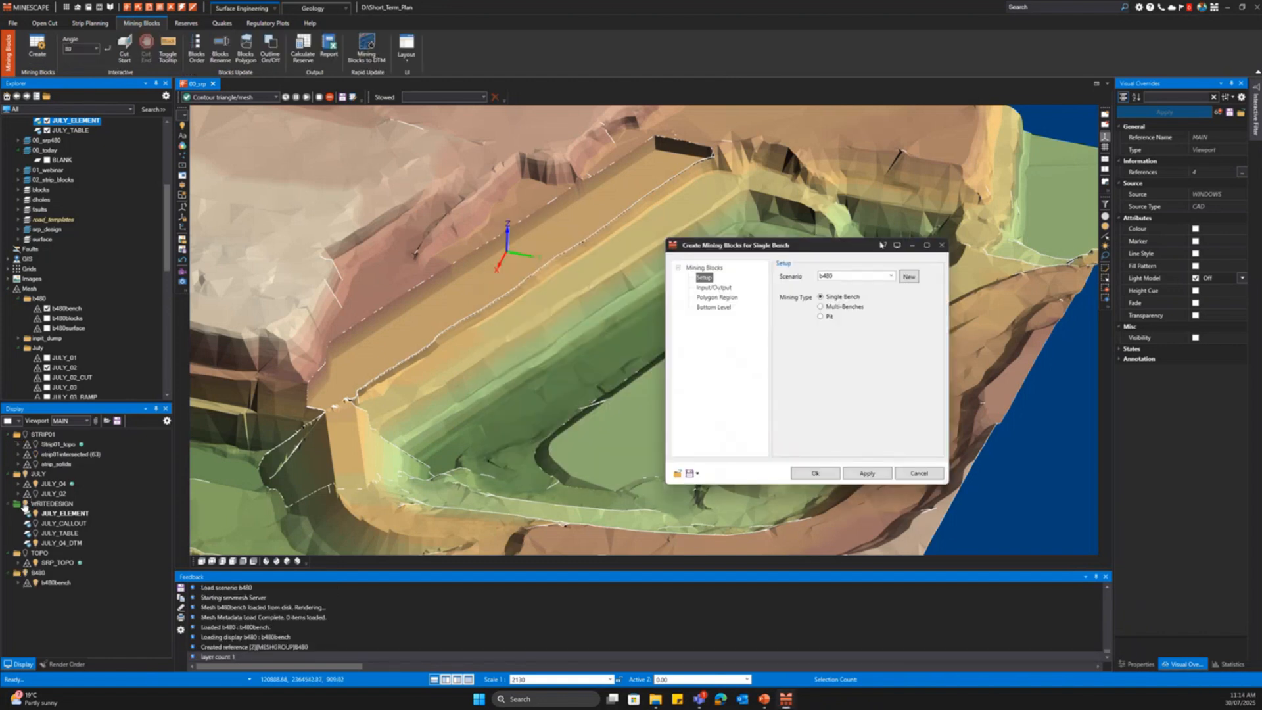
- Remove all WRITEDESIGN layers and all JULY mesh layers from the display
right_click(53, 504)
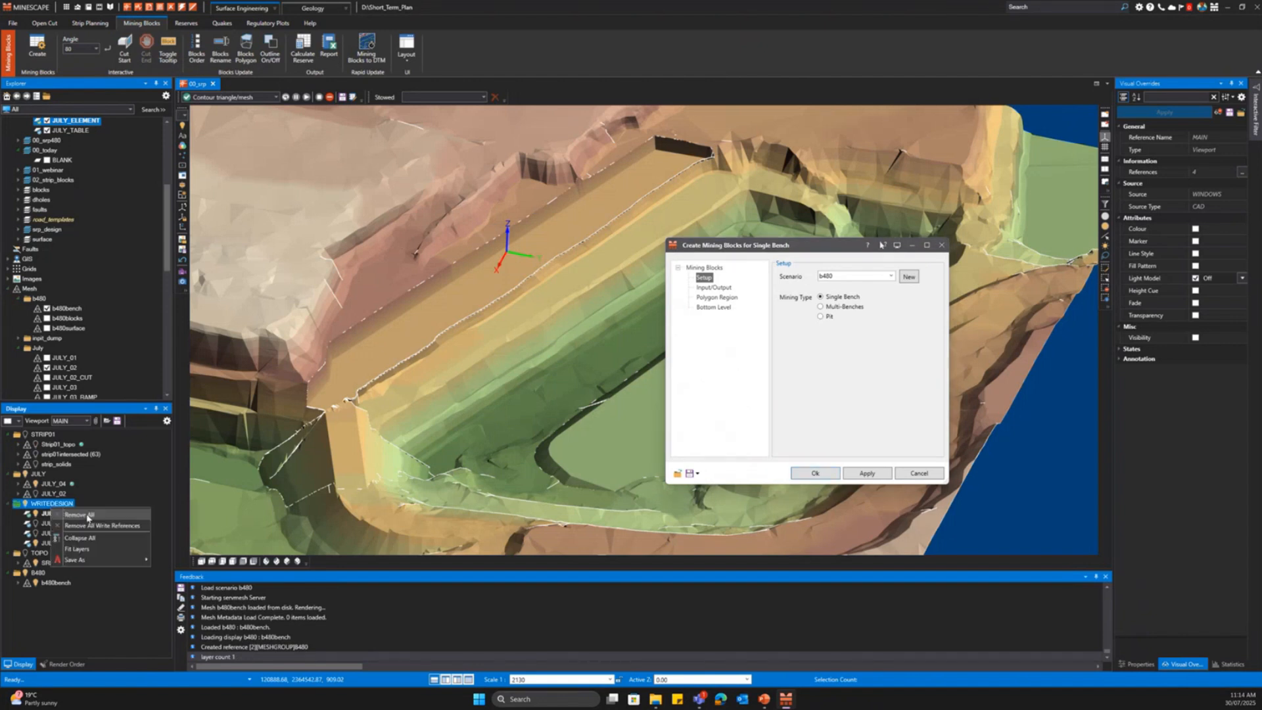
left_click(87, 517)
left_click(632, 373)
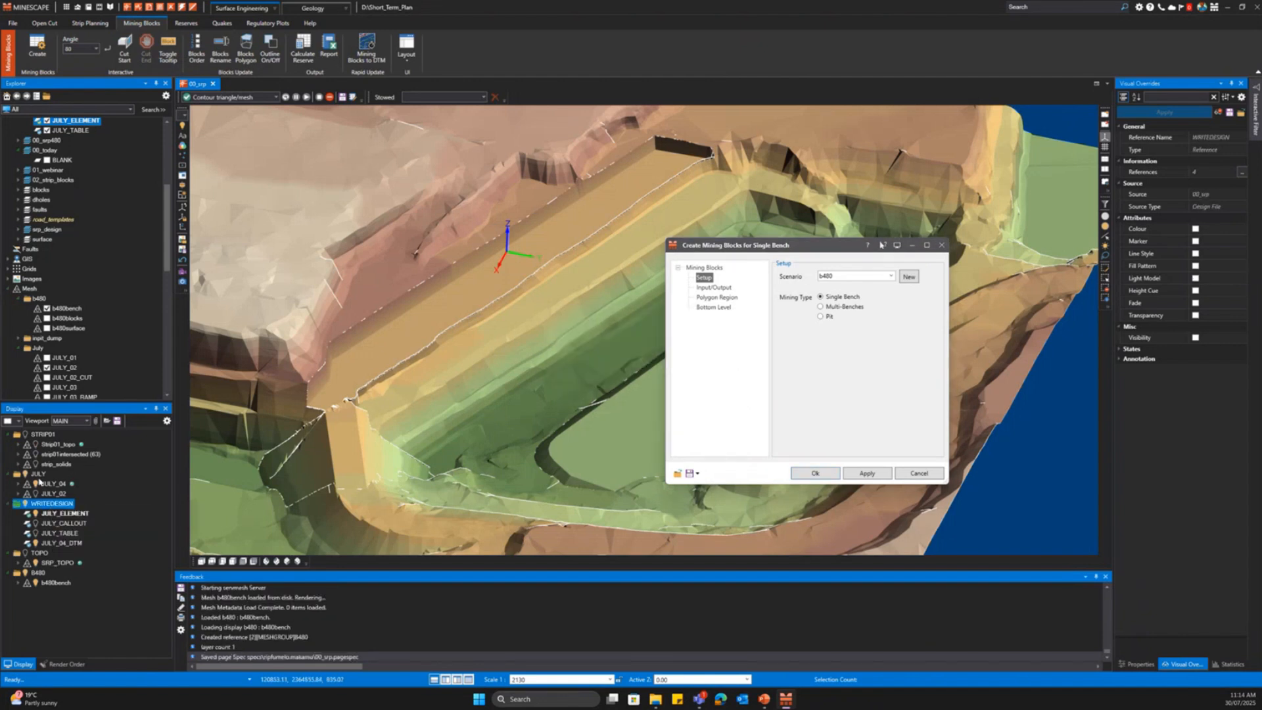
right_click(37, 476)
left_click(77, 482)
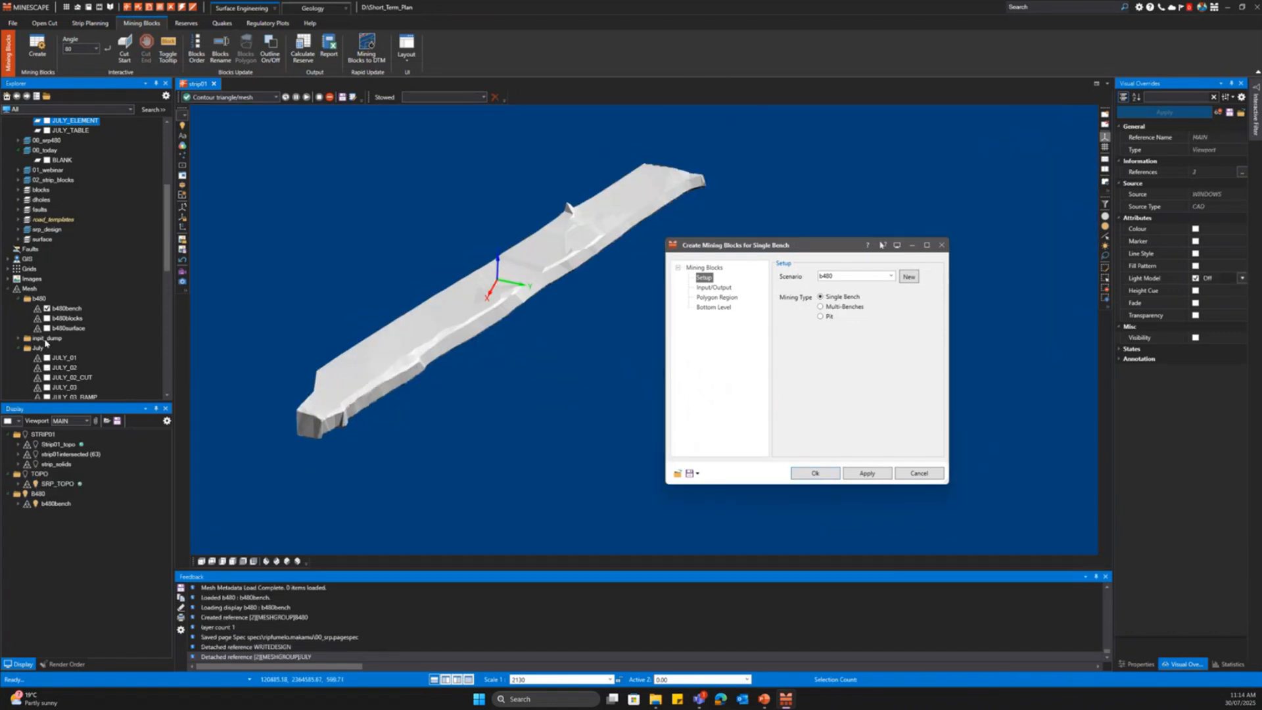
- Select the b480bench solid and fit it in plan view
scroll(48, 345, "up", 5)
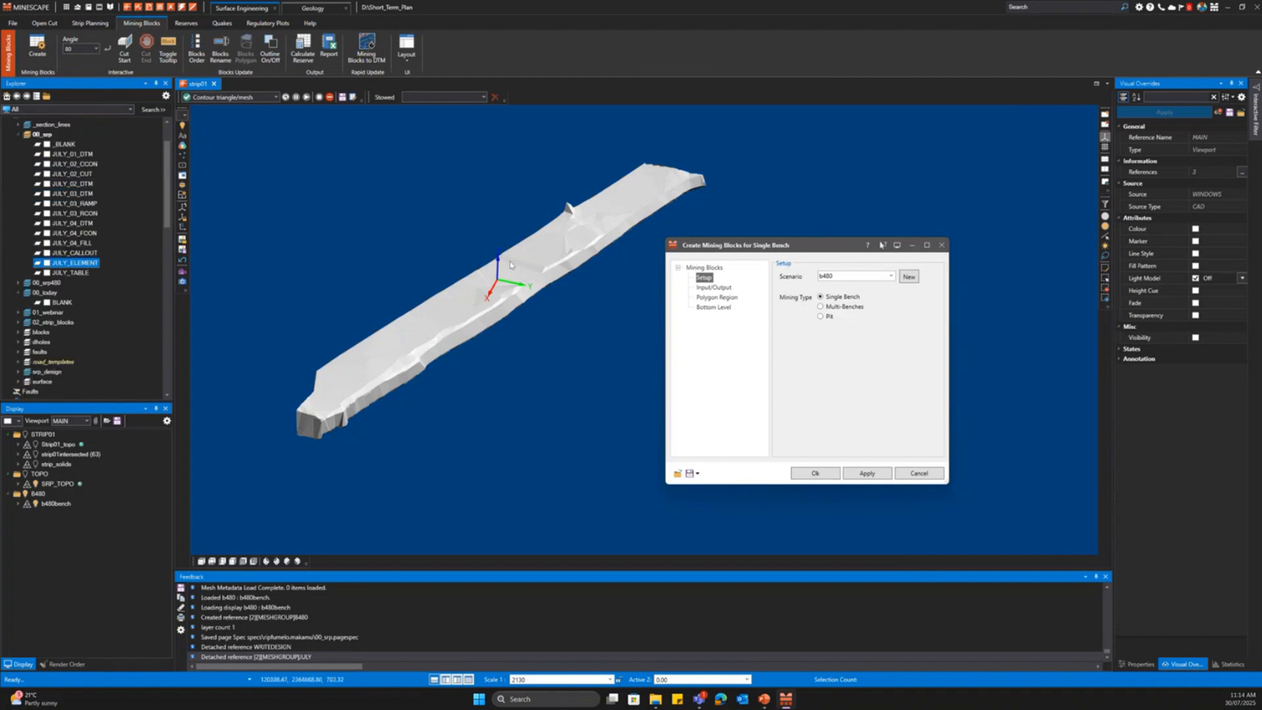
left_click(535, 273)
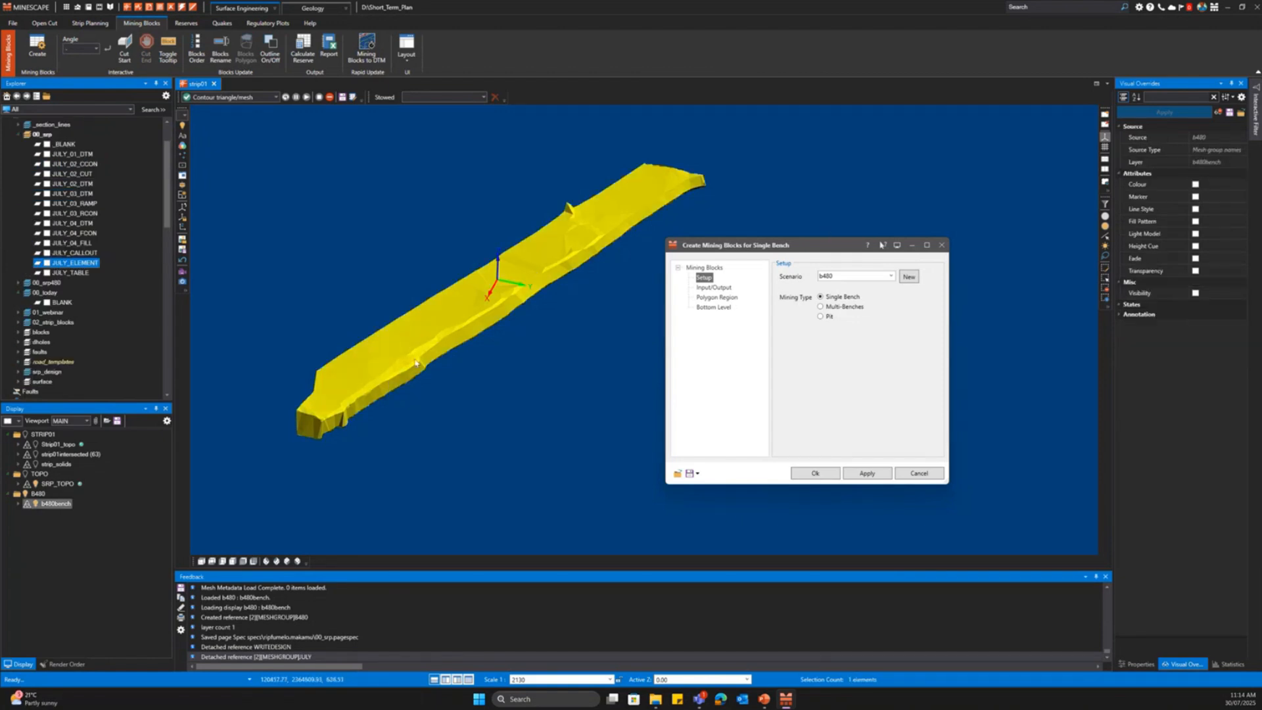
middle_click_drag(523, 303, 510, 319)
key("Home")
scroll(368, 239, "up", 2)
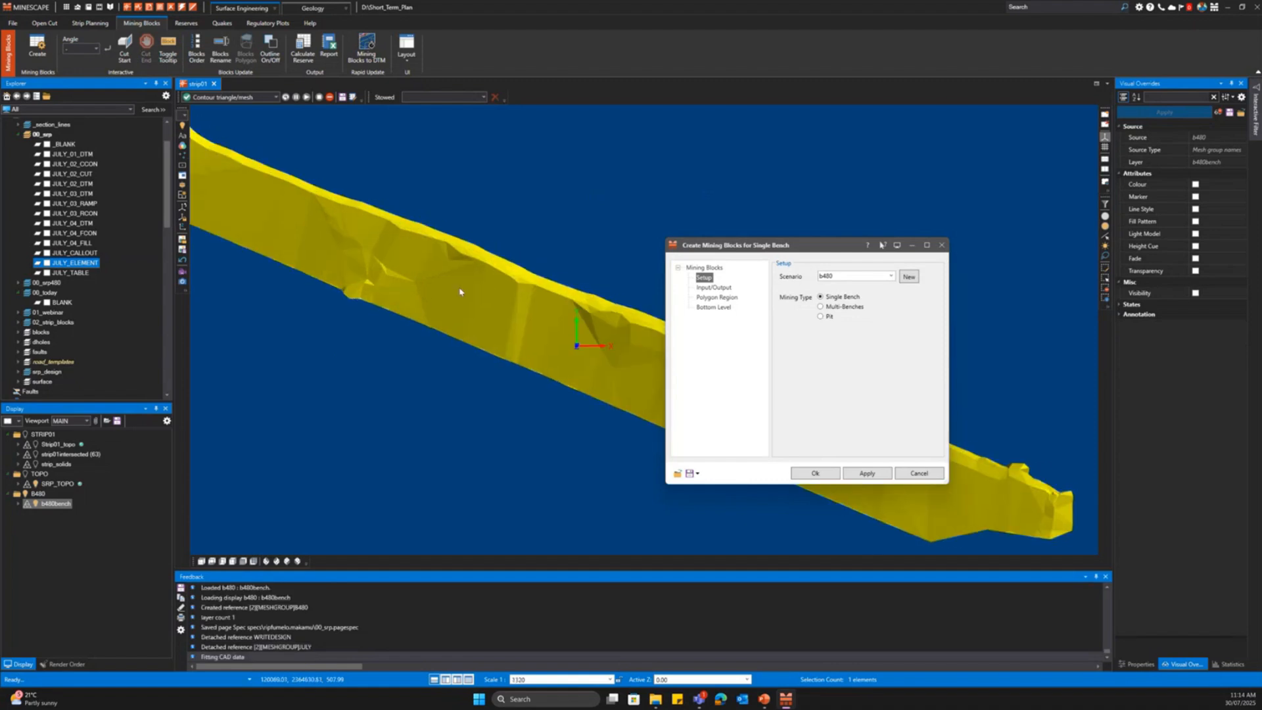
scroll(461, 288, "down", 5)
scroll(36, 210, "up", 3)
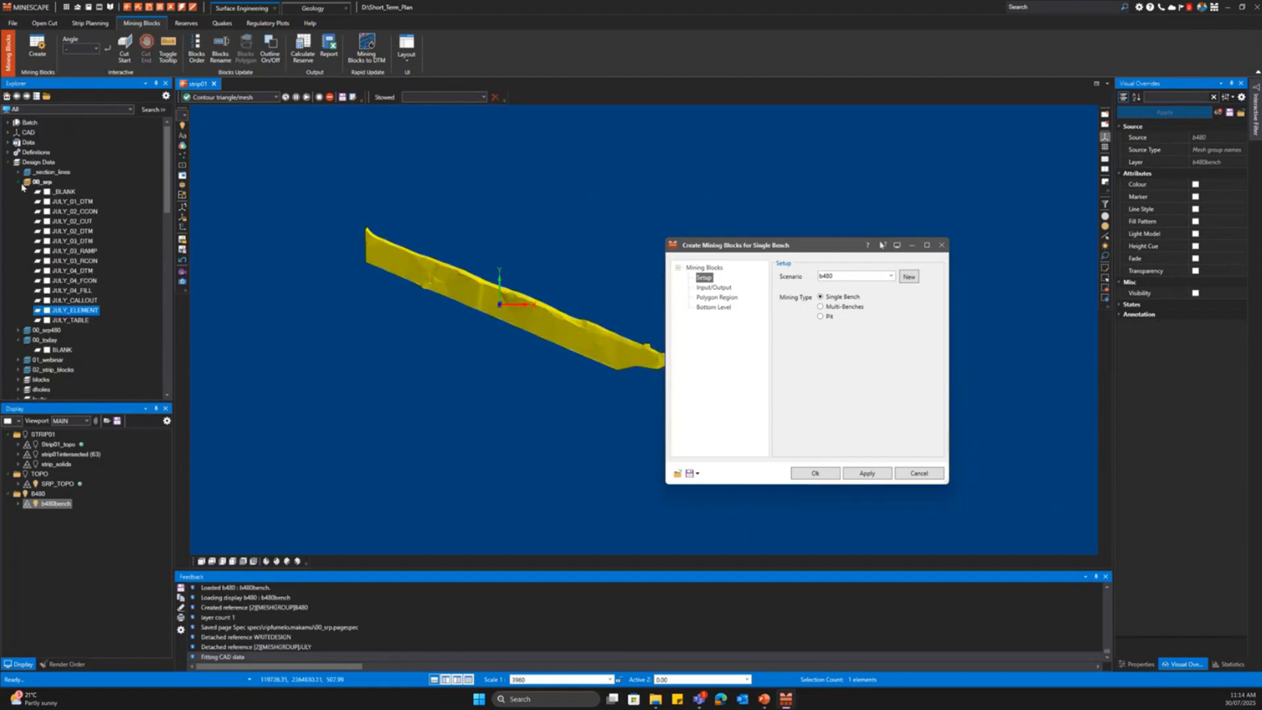
- Load the CUTTERS layer of design file 00_srp480 and open it for writing over the bench solid
left_click(19, 182)
scroll(35, 314, "down", 6)
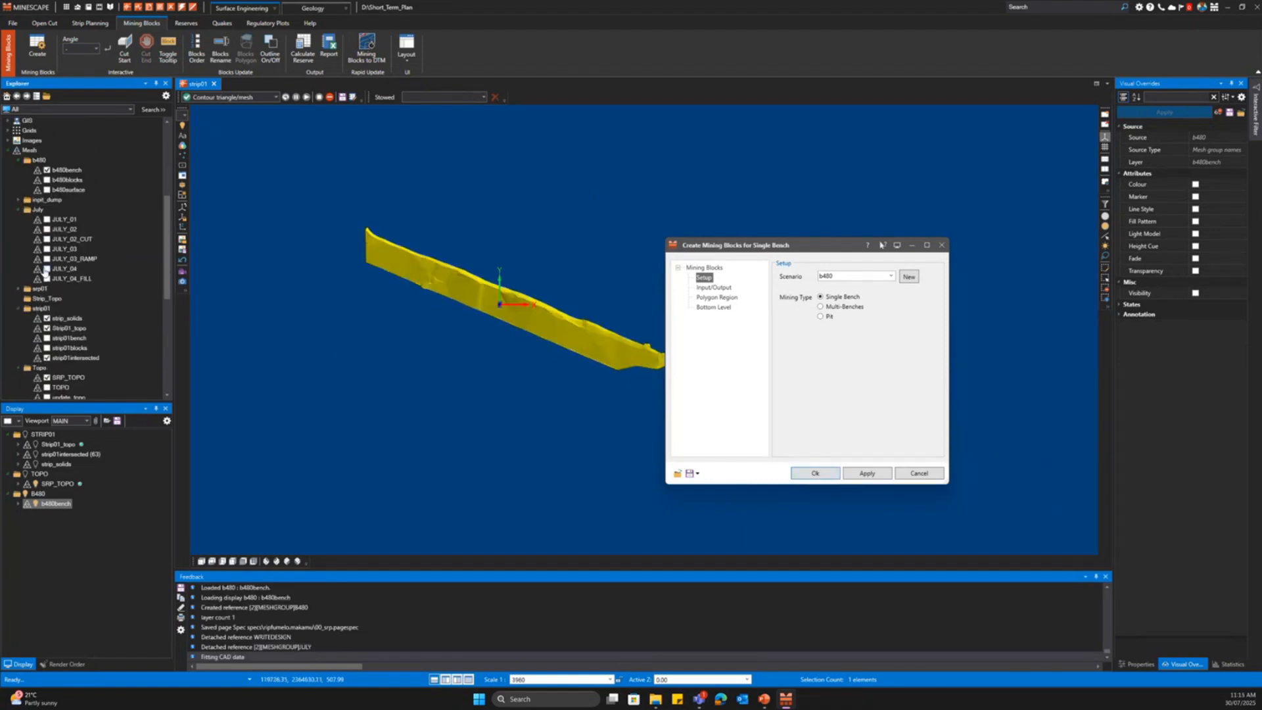
middle_click_drag(451, 248, 401, 216)
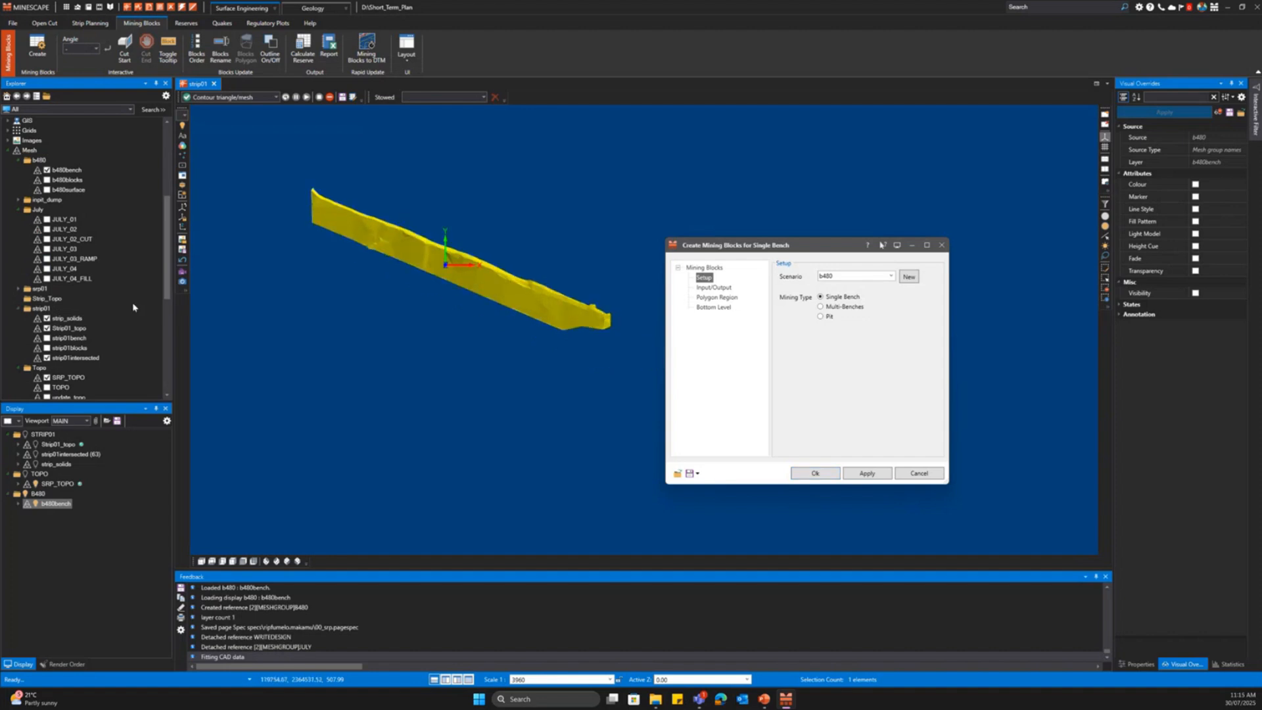
middle_click_drag(479, 319, 462, 321)
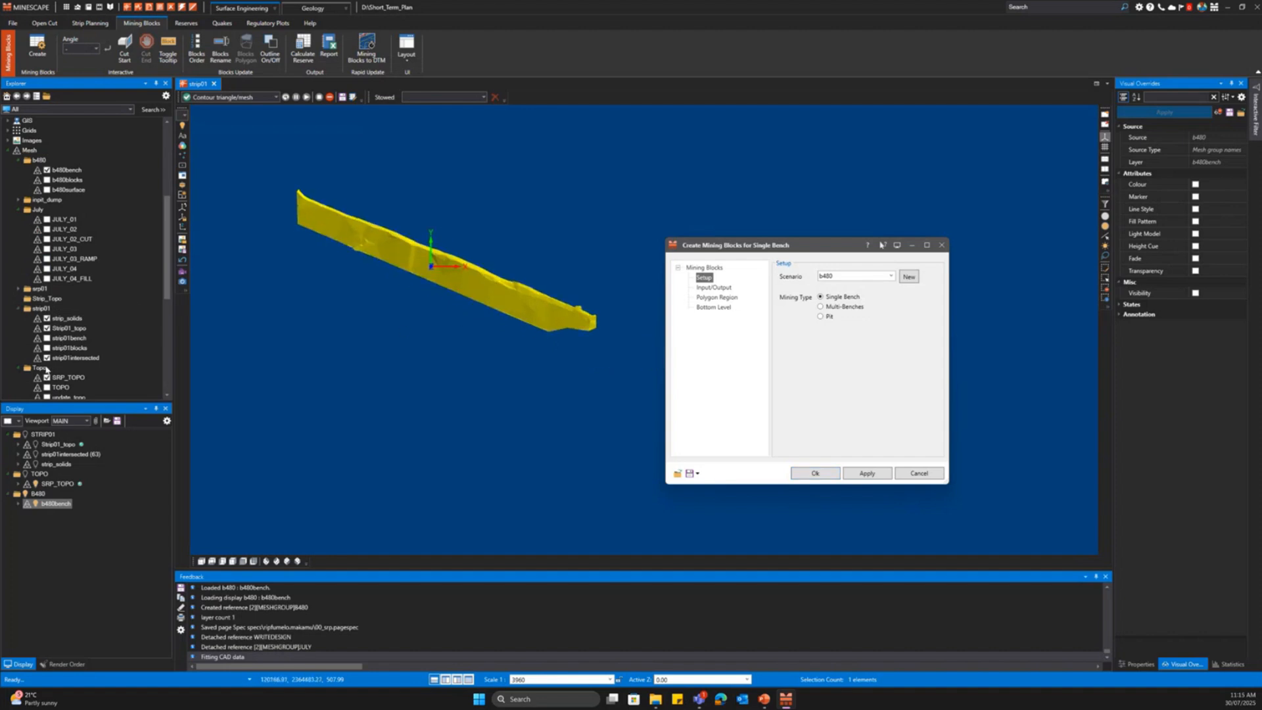
scroll(43, 255, "down", 3)
scroll(43, 255, "up", 5)
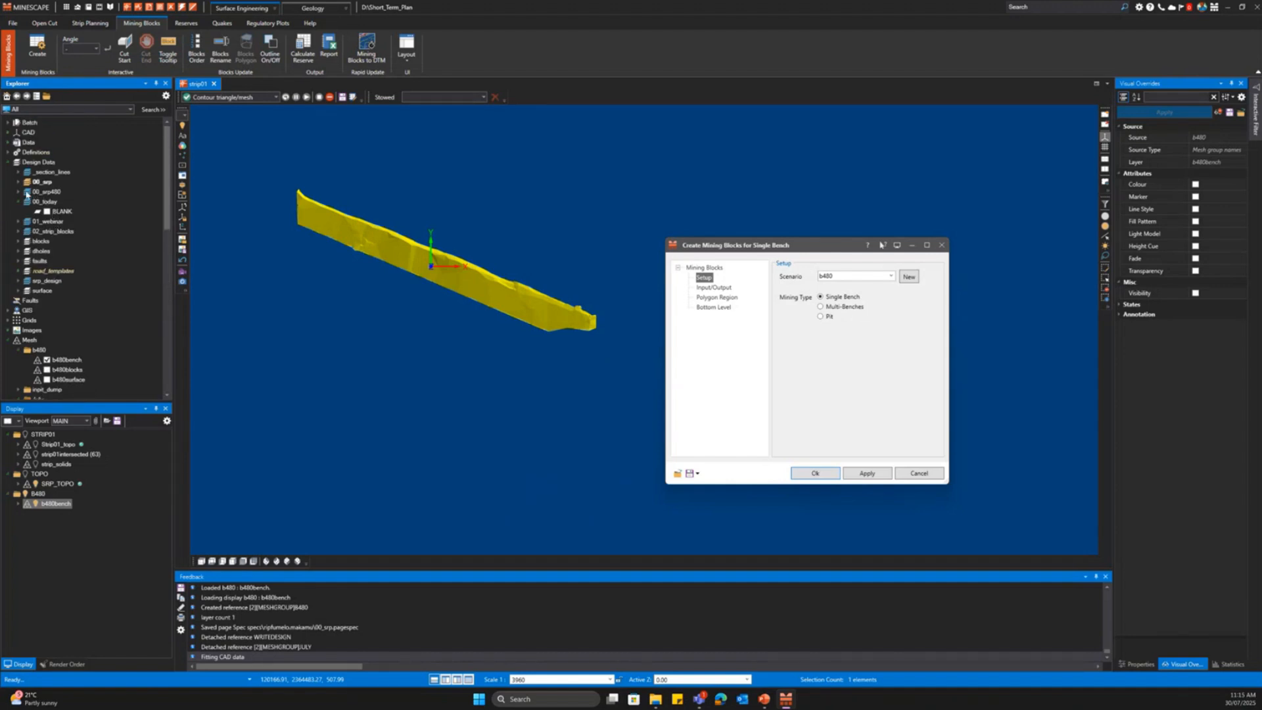
left_click(19, 192)
left_click(47, 212)
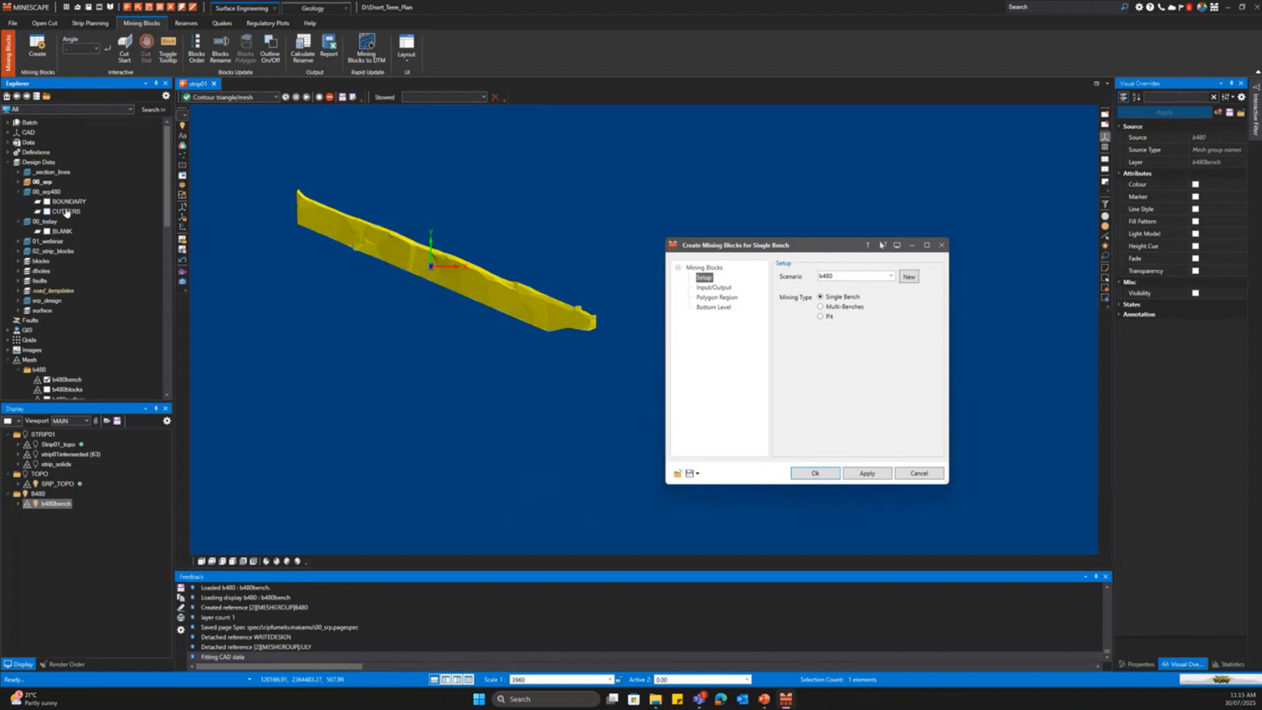
right_click(64, 212)
left_click(82, 217)
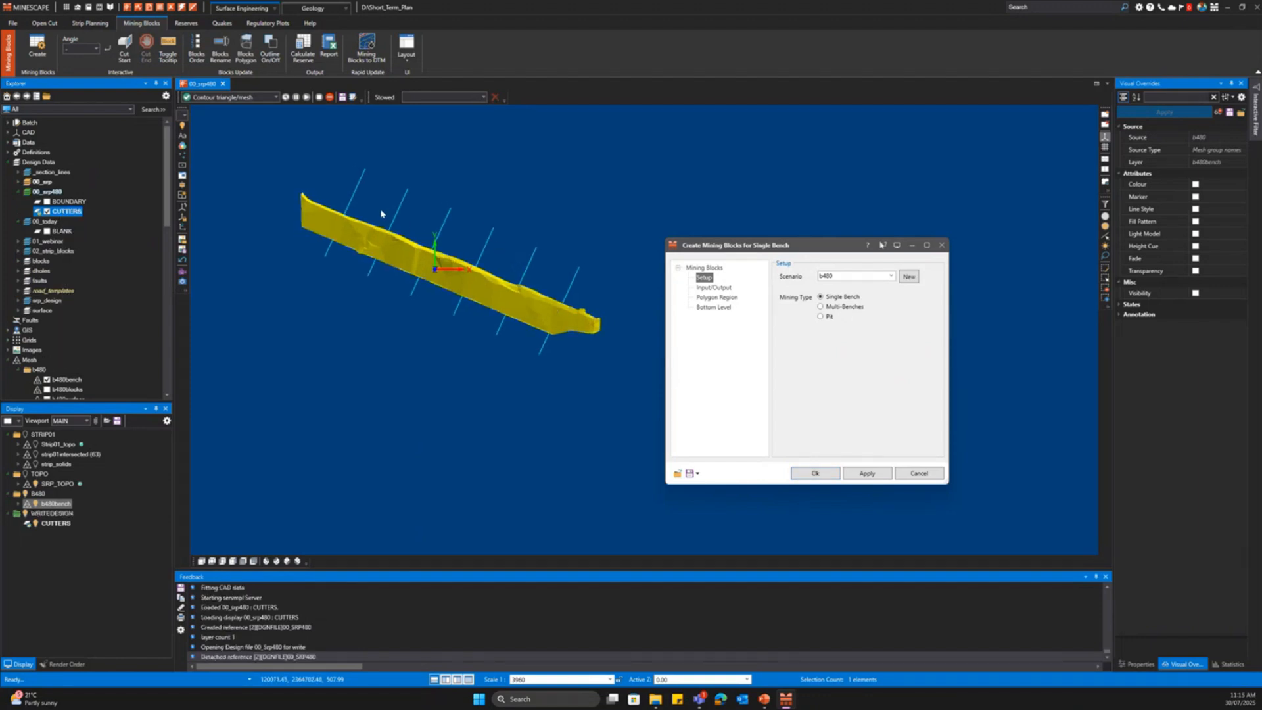
- Slice the b480 bench solid along the CUTTERS lines with a cut angle of 90
middle_click_drag(373, 235, 381, 227)
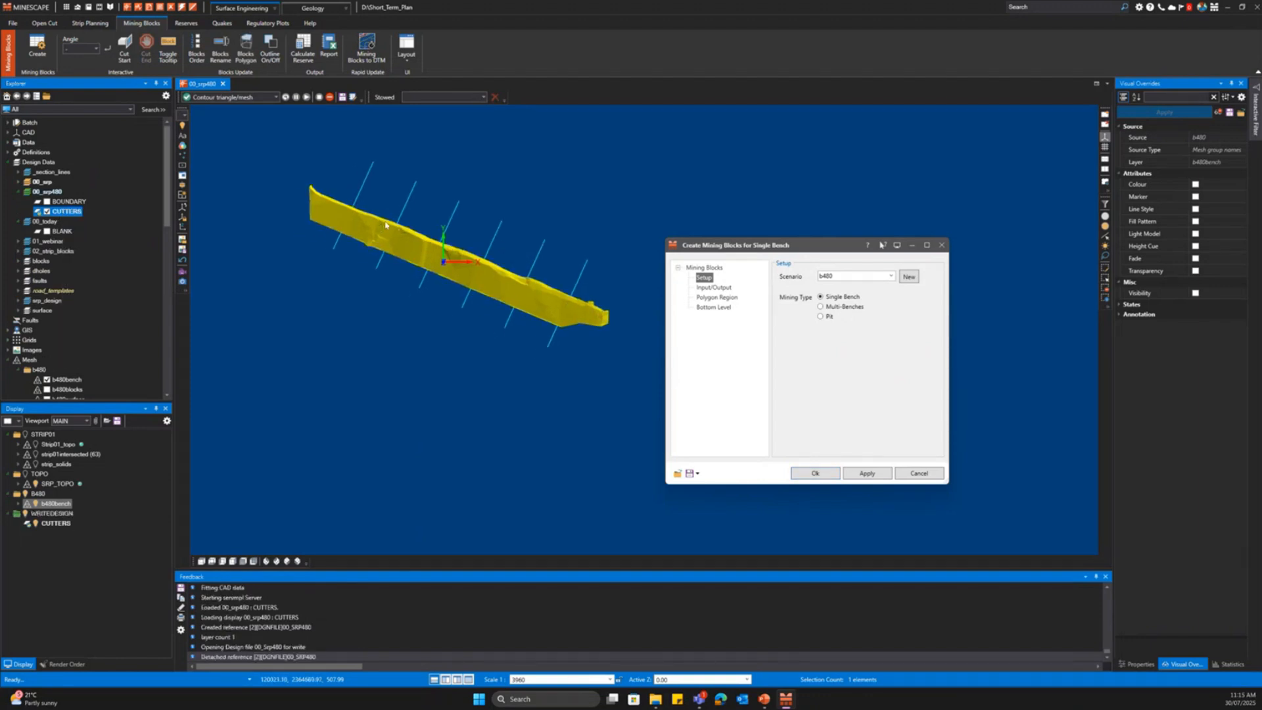
left_click(96, 48)
left_click(92, 62)
left_click(123, 53)
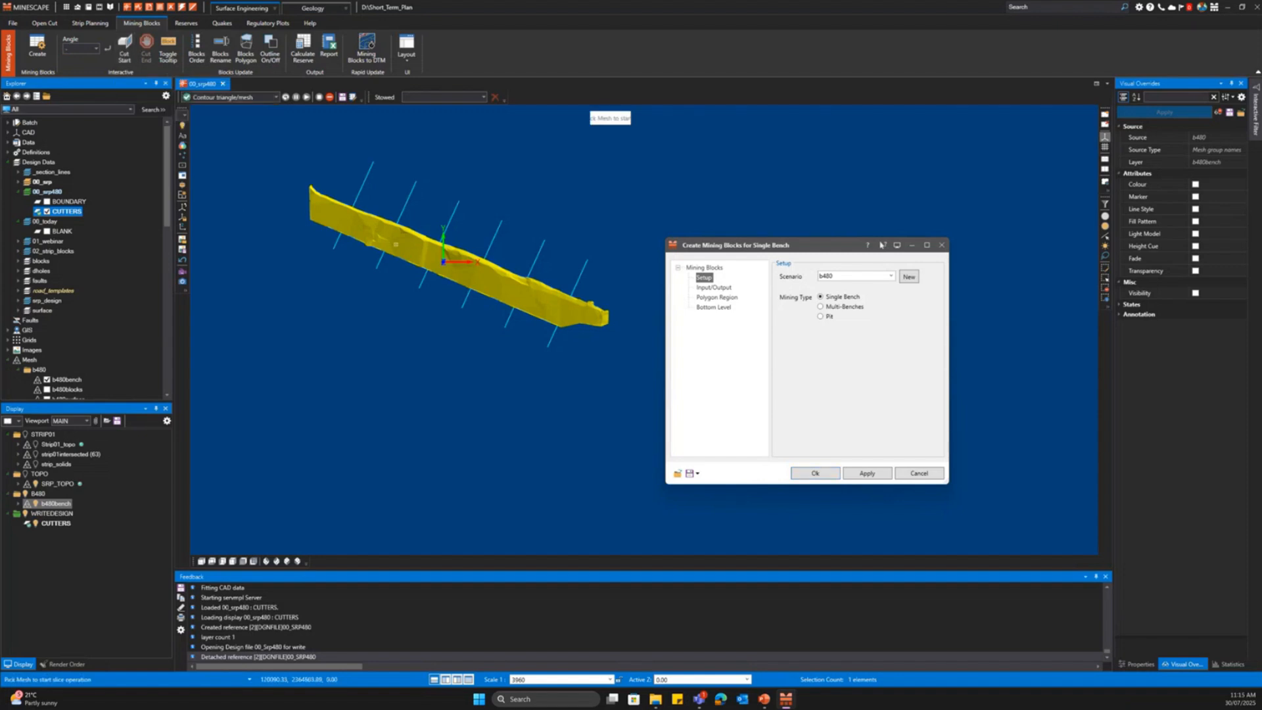
left_click(516, 293)
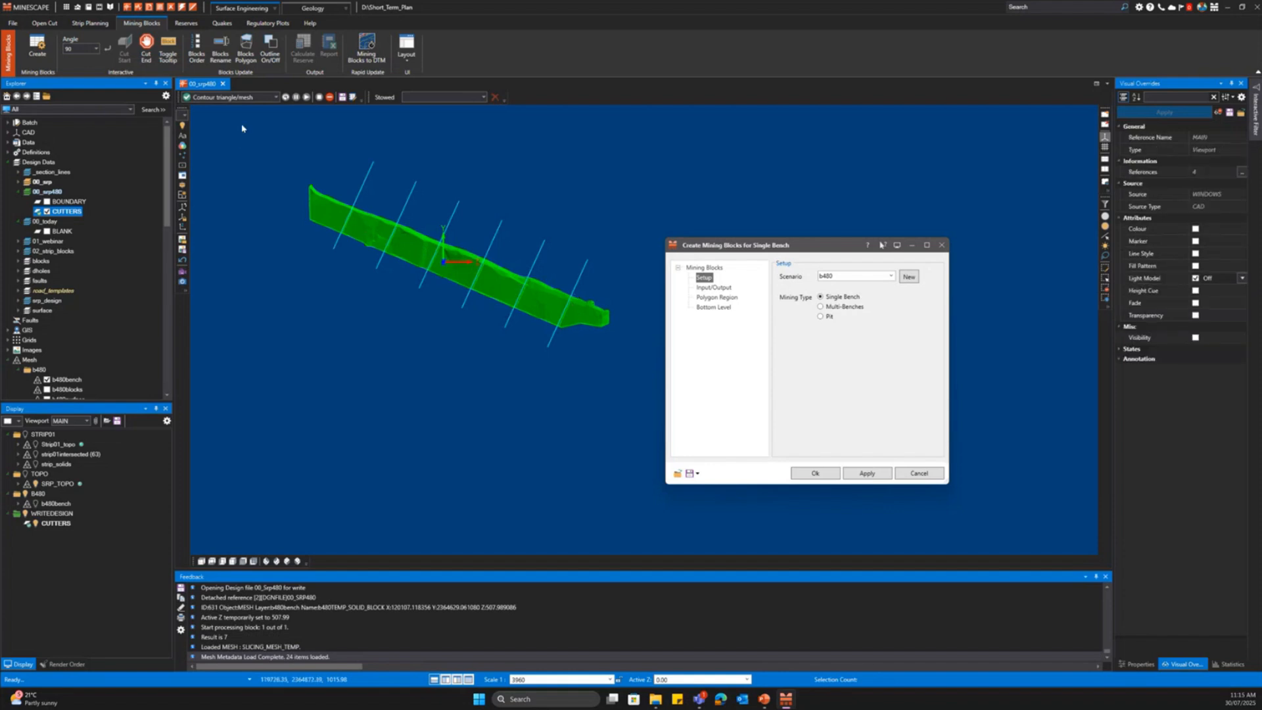
- Turn off the tooltips and end the cut to load the sliced b480 mining blocks
left_click(169, 49)
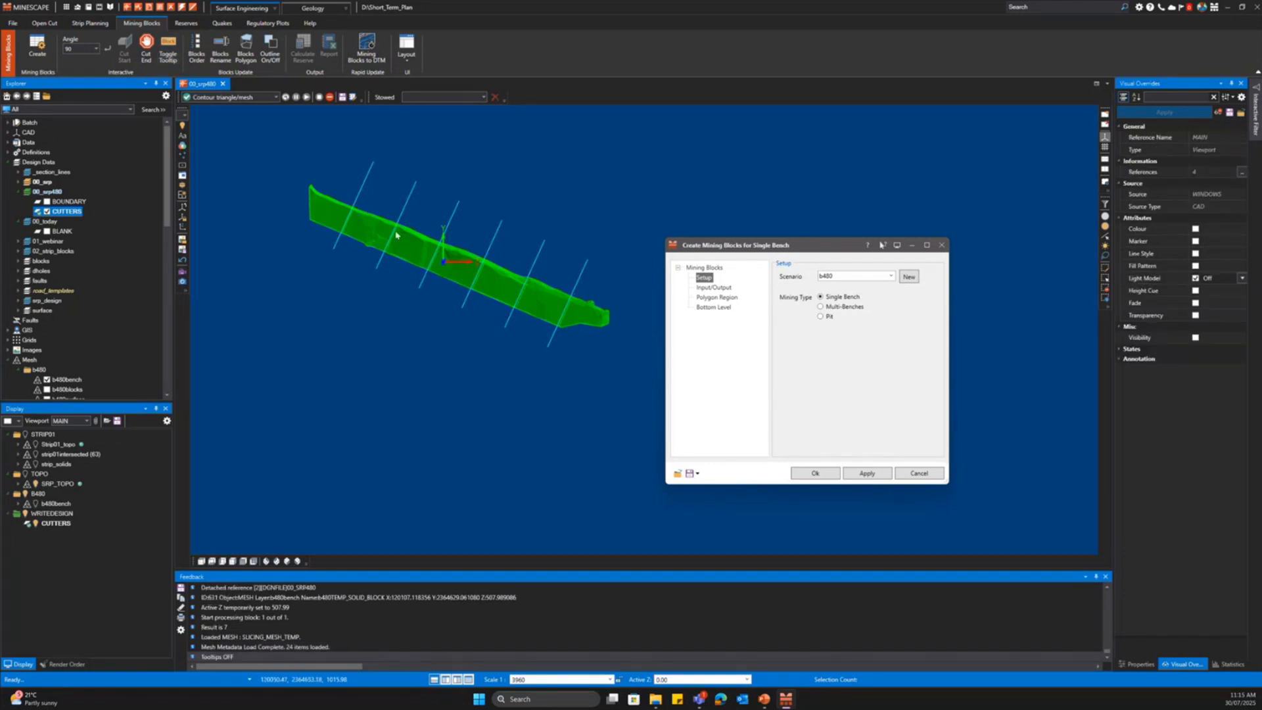
middle_click_drag(397, 235, 379, 241)
left_click(168, 50)
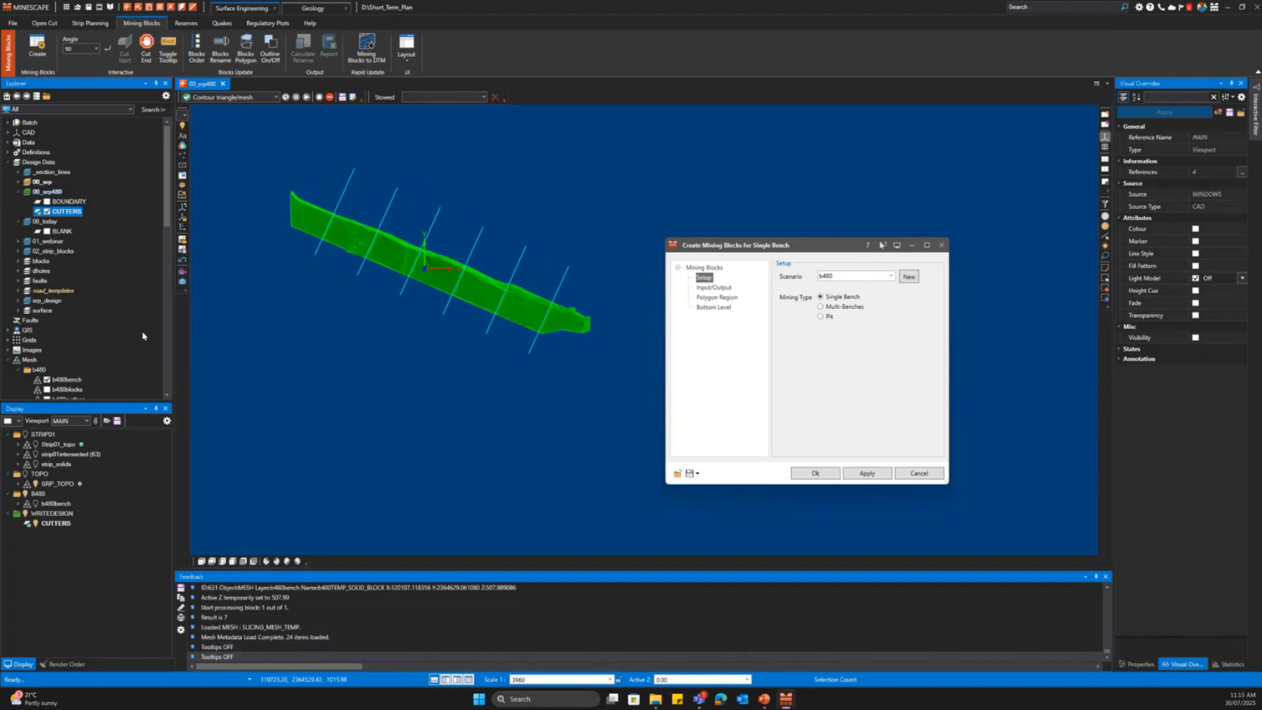
left_click(35, 504)
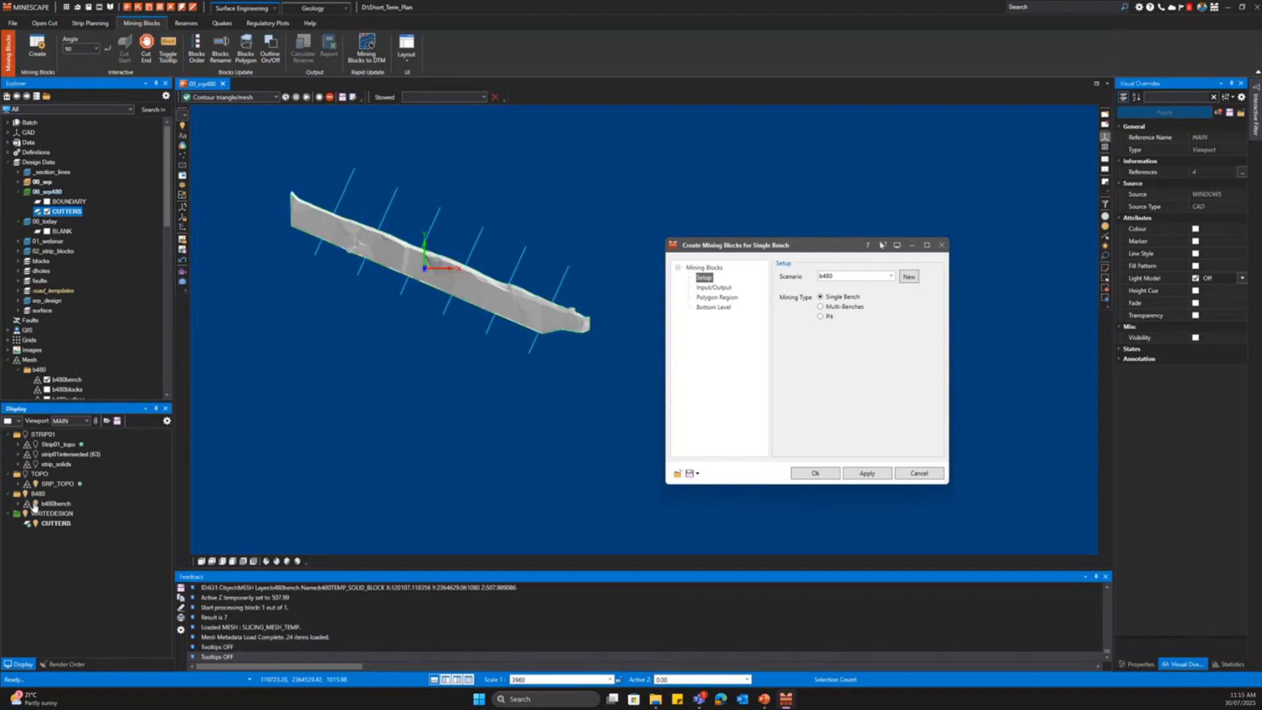
middle_click_drag(376, 323, 320, 374)
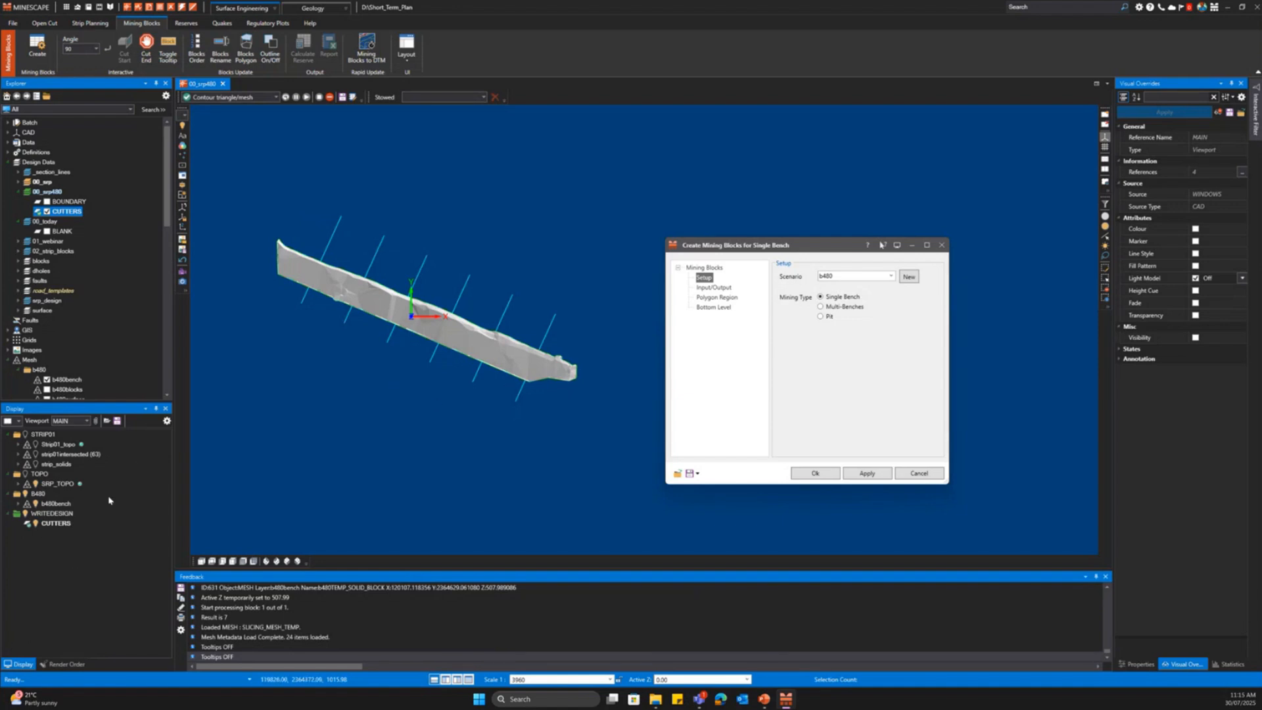
left_click(458, 359)
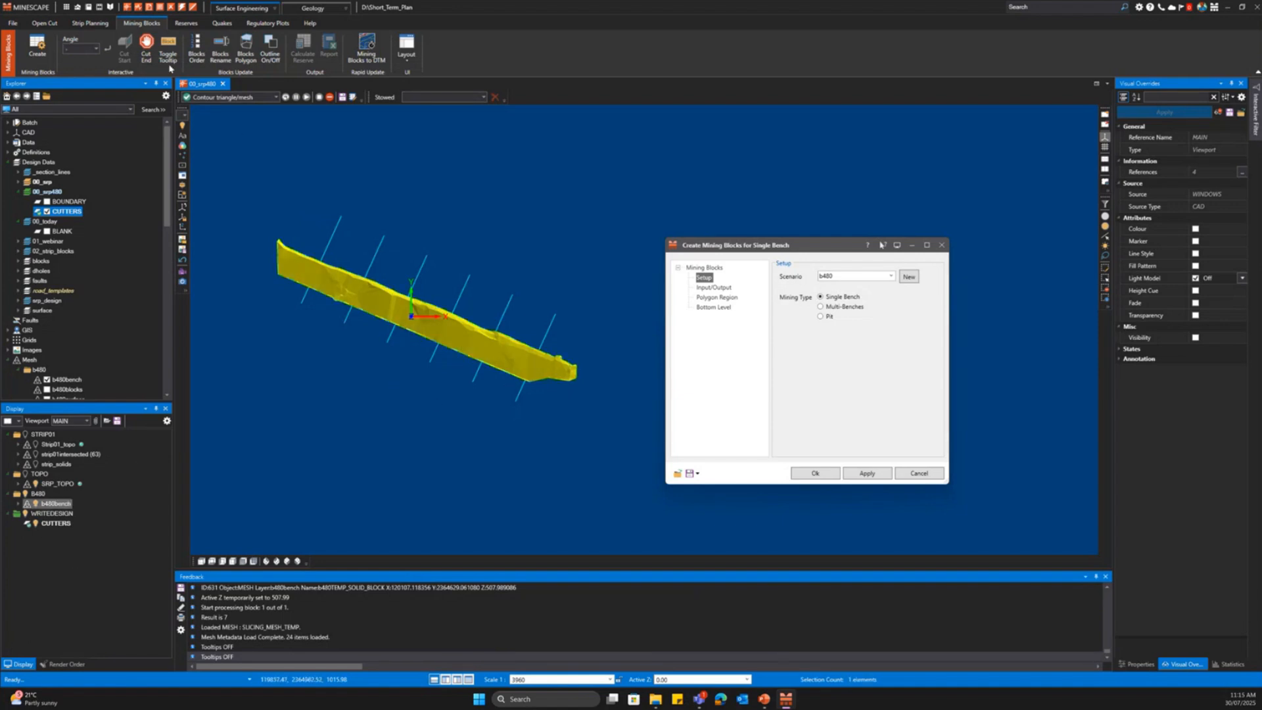
left_click(478, 361)
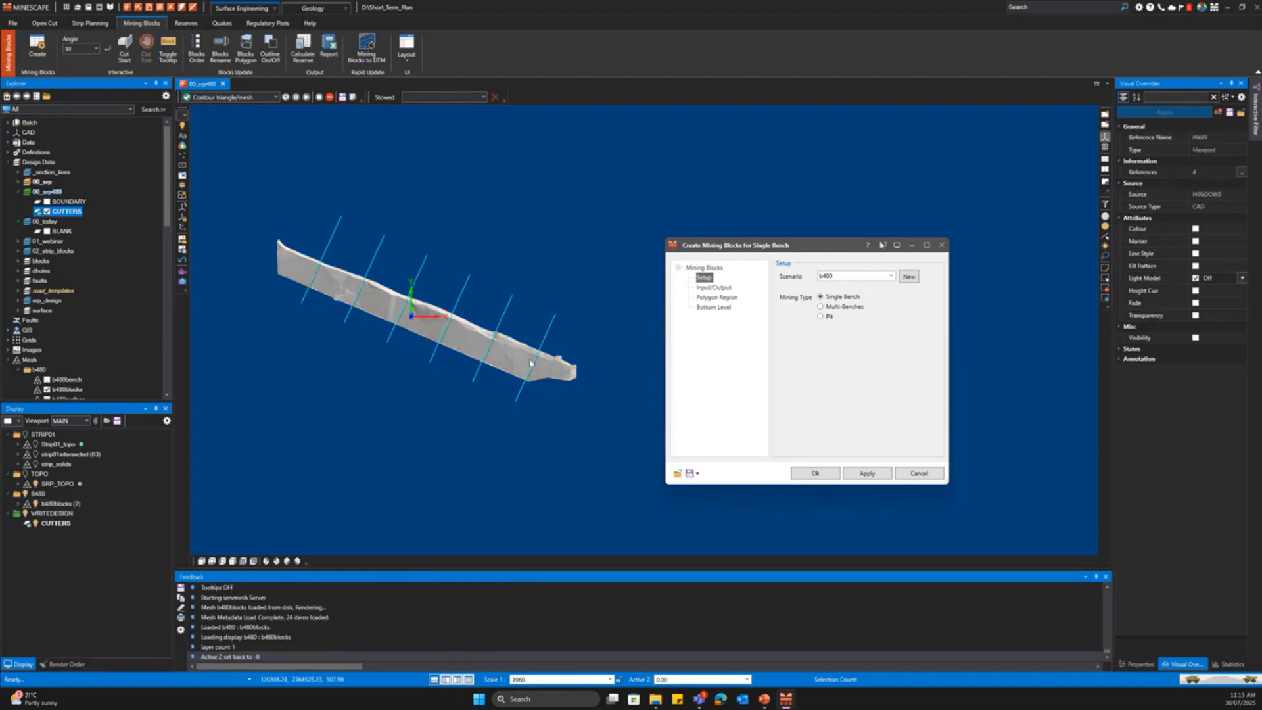
- Examine the individual mining blocks between the cutter lines along the b480 bench
left_click(531, 362)
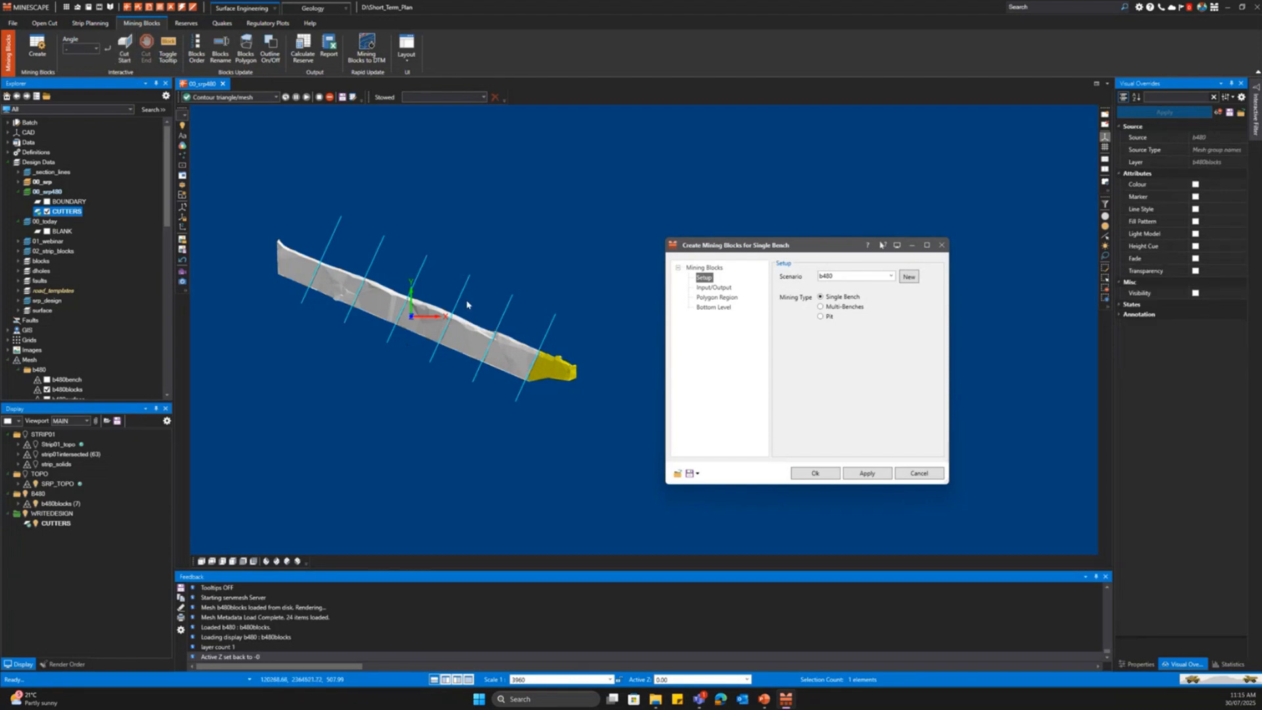
left_click(168, 52)
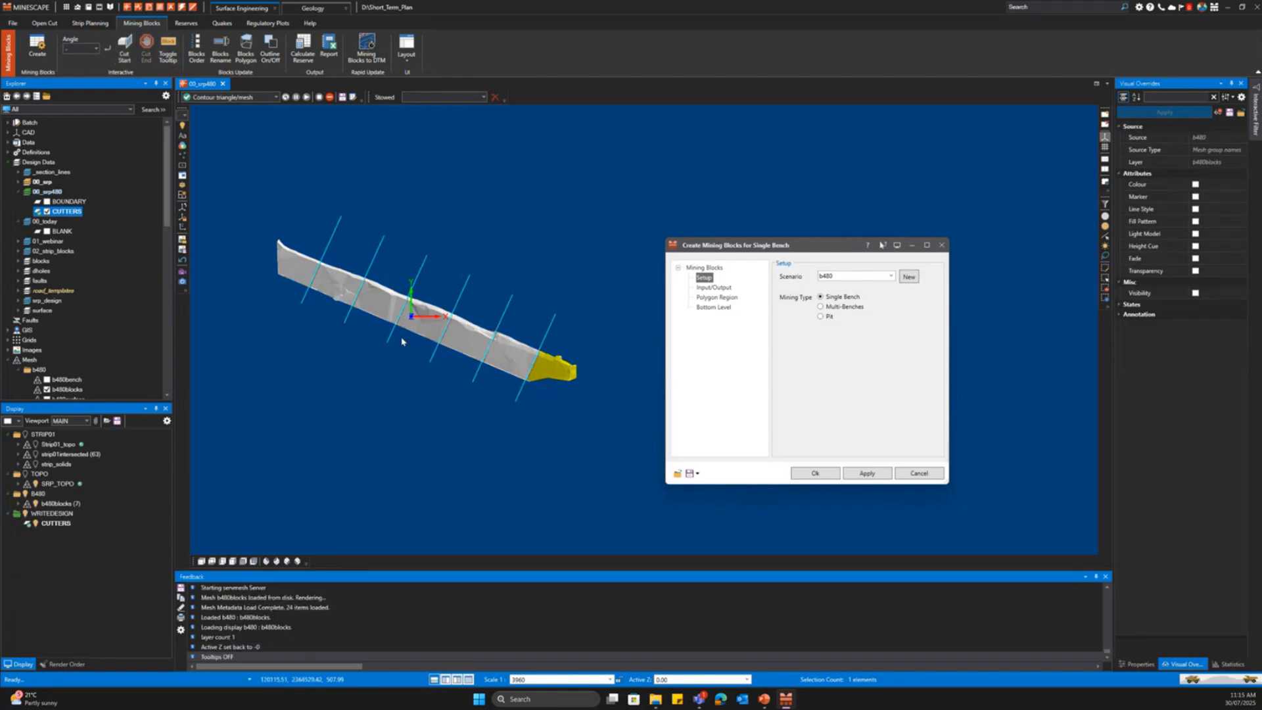
middle_click_drag(417, 333, 382, 344)
left_click(170, 55)
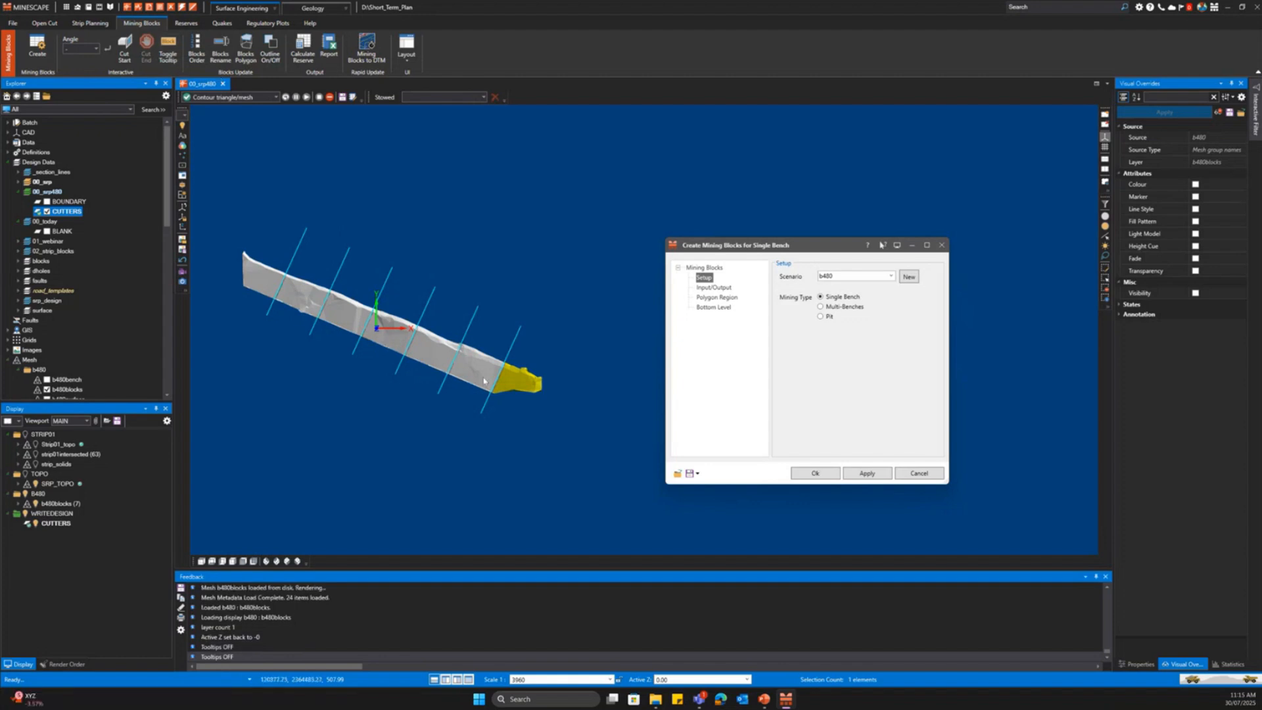
scroll(377, 305, "up", 5)
mouse_move(321, 277)
middle_mouse_down()
mouse_move(422, 324)
mouse_move(386, 302)
mouse_move(421, 309)
mouse_move(415, 319)
mouse_move(319, 266)
middle_mouse_up()
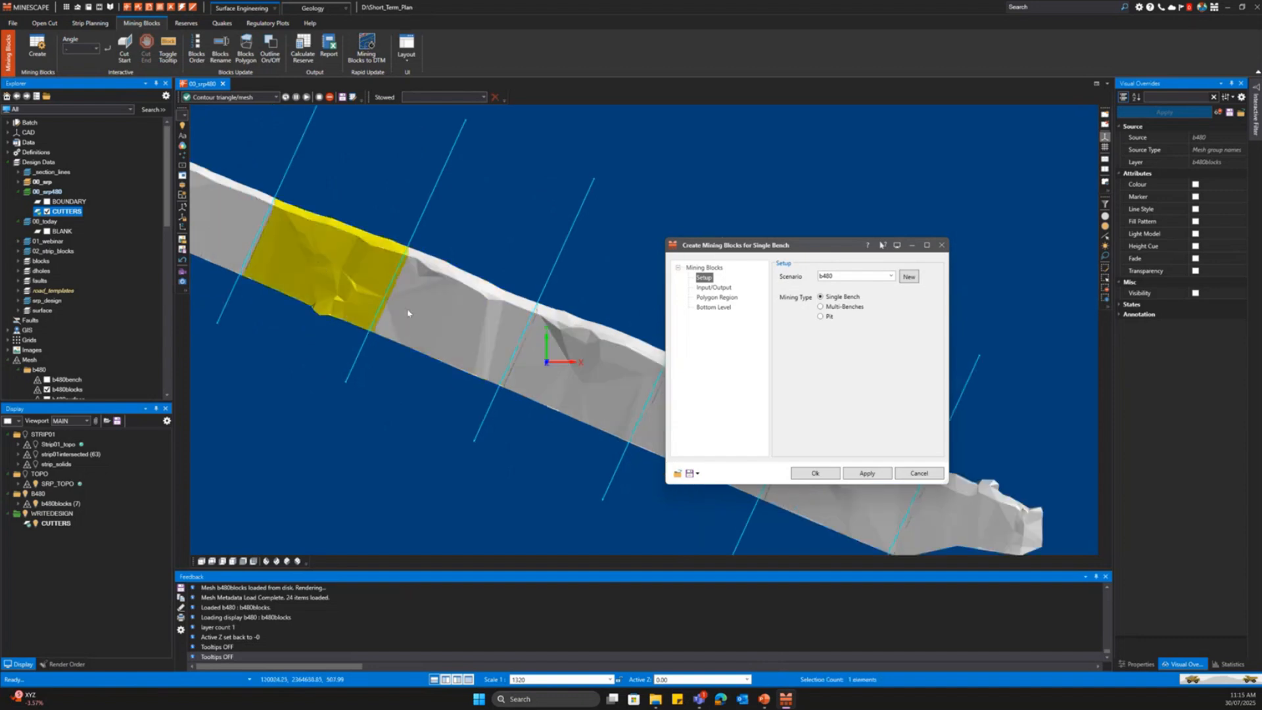
middle_click(467, 326)
scroll(466, 325, "up", 3)
middle_click_drag(466, 326, 485, 373)
scroll(429, 238, "down", 4)
key("p")
key("f")
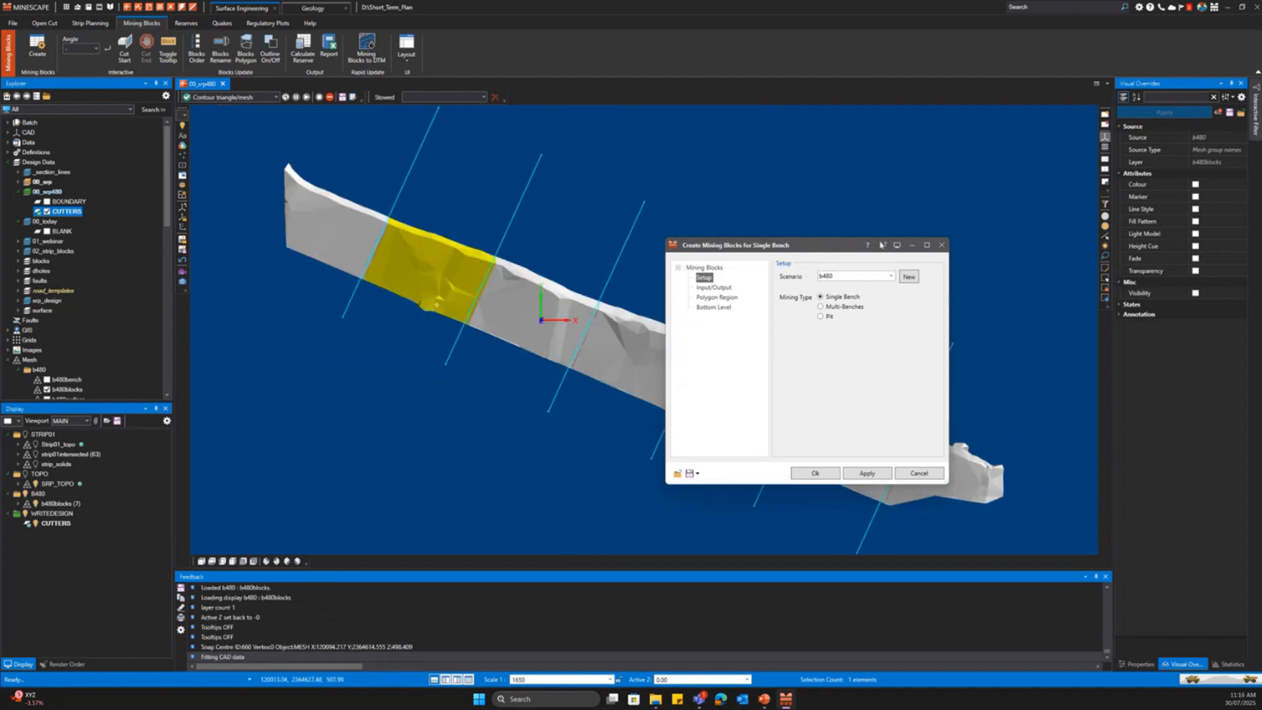
middle_click_drag(436, 304, 337, 305)
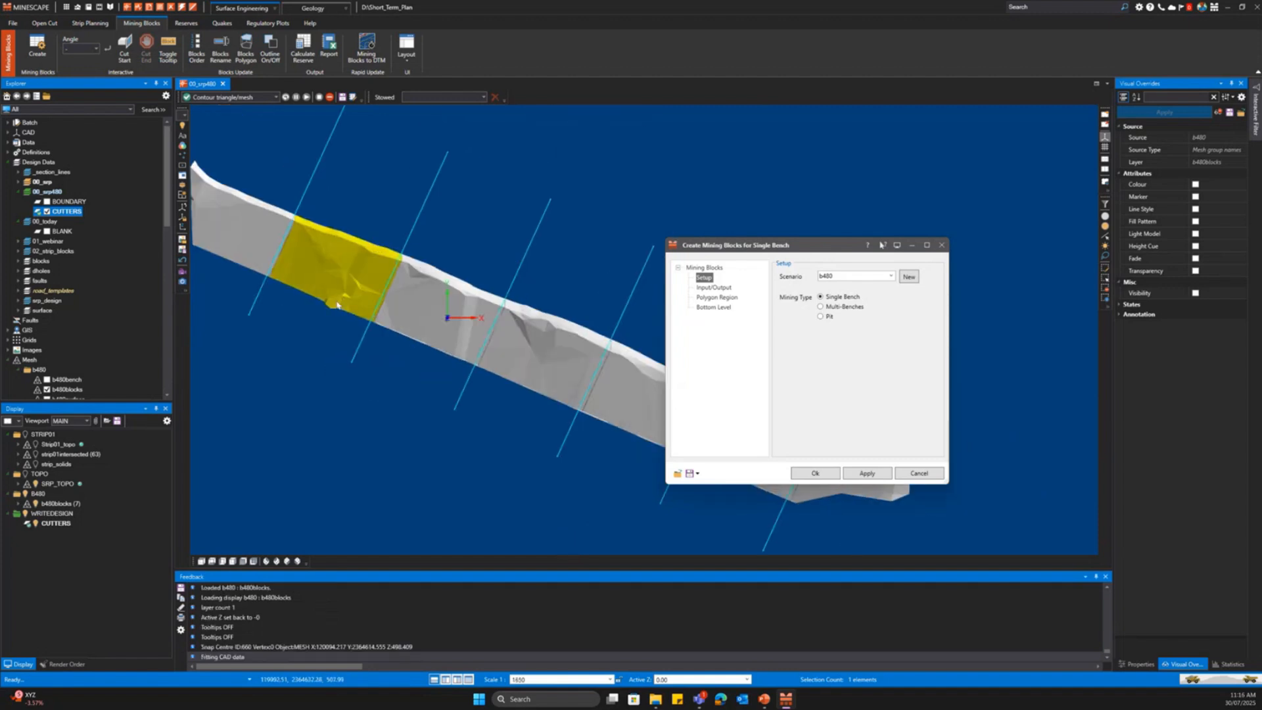
- Try to restart the slicing of the b480bench solid with a cut angle of 90
left_click(95, 49)
left_click(86, 60)
left_click(912, 245)
middle_click_drag(239, 512, 324, 529)
scroll(36, 337, "down", 6)
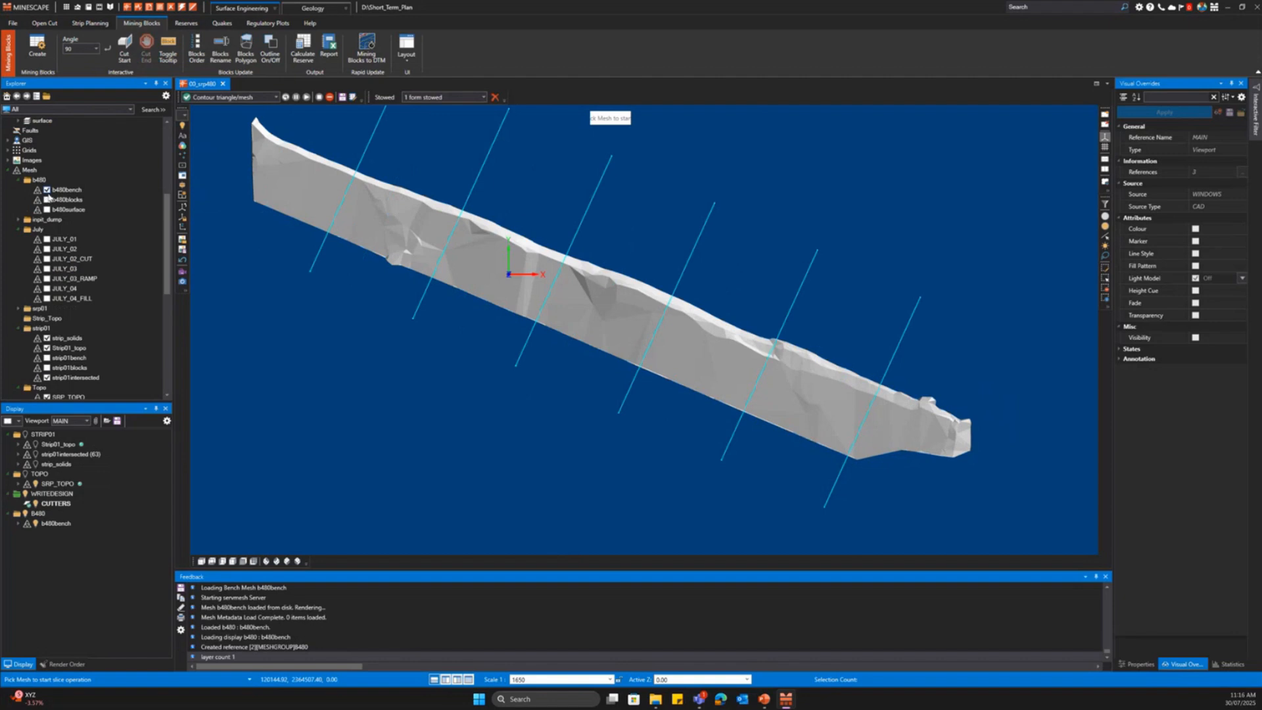
middle_click_drag(461, 231, 433, 254)
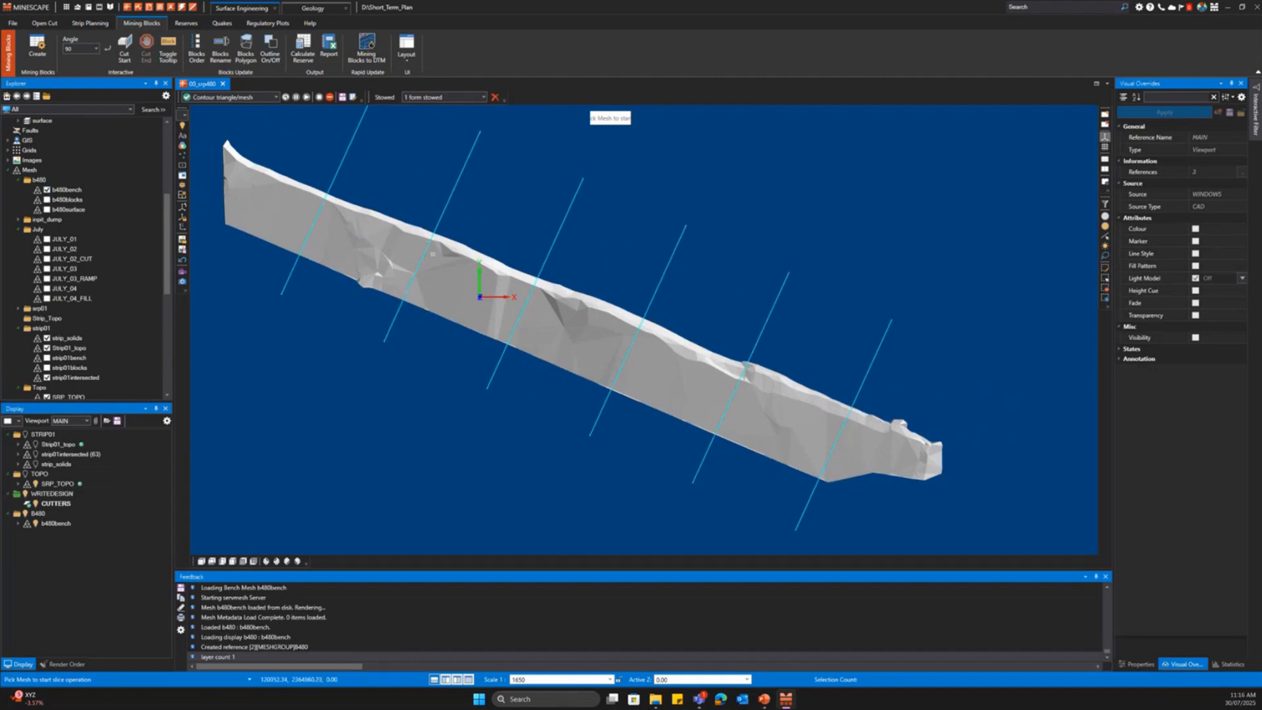
left_click(47, 190)
left_click(47, 190)
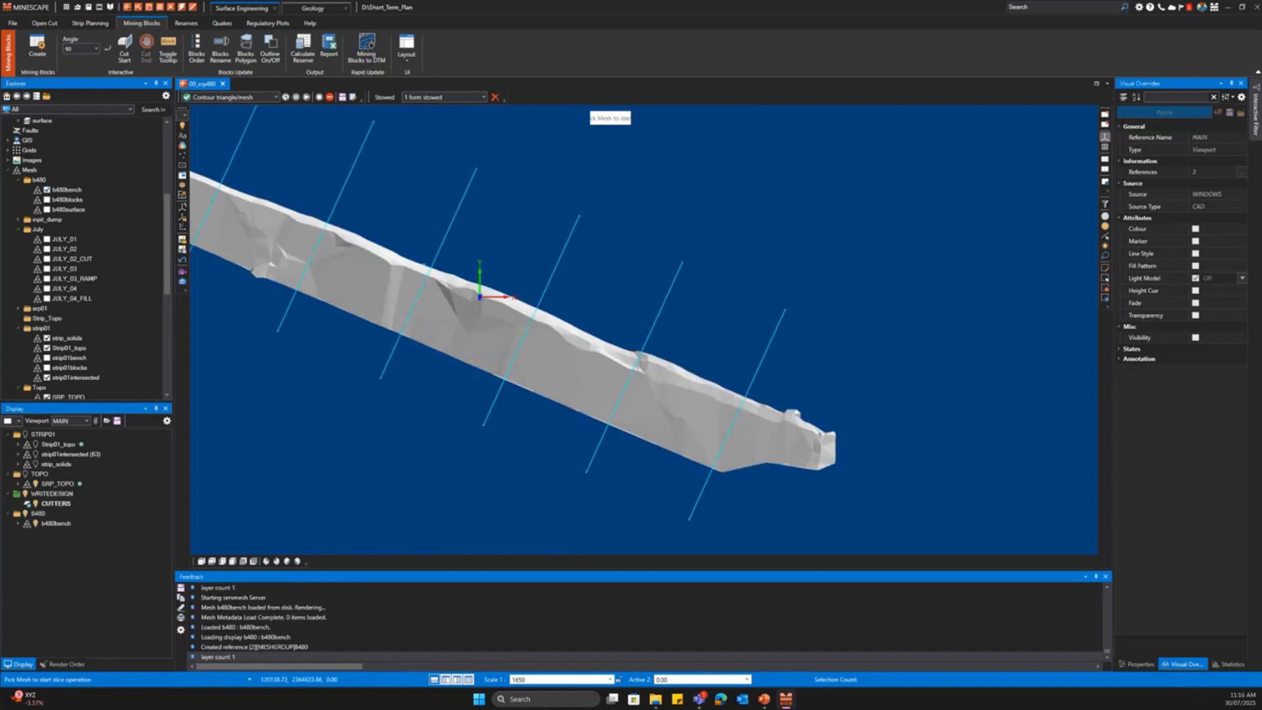
left_click(390, 287)
left_click(741, 368)
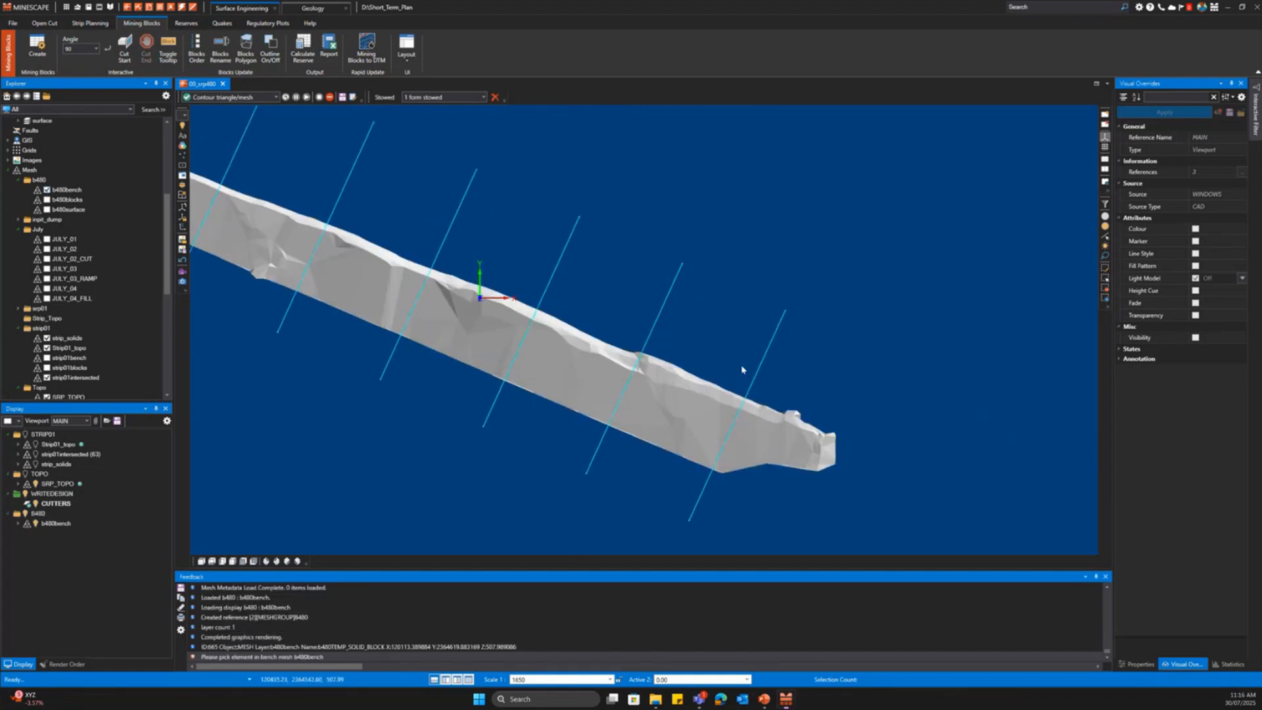
- Display the b480blocks mesh in place of b480bench and check the blocks along the bench
left_click(47, 199)
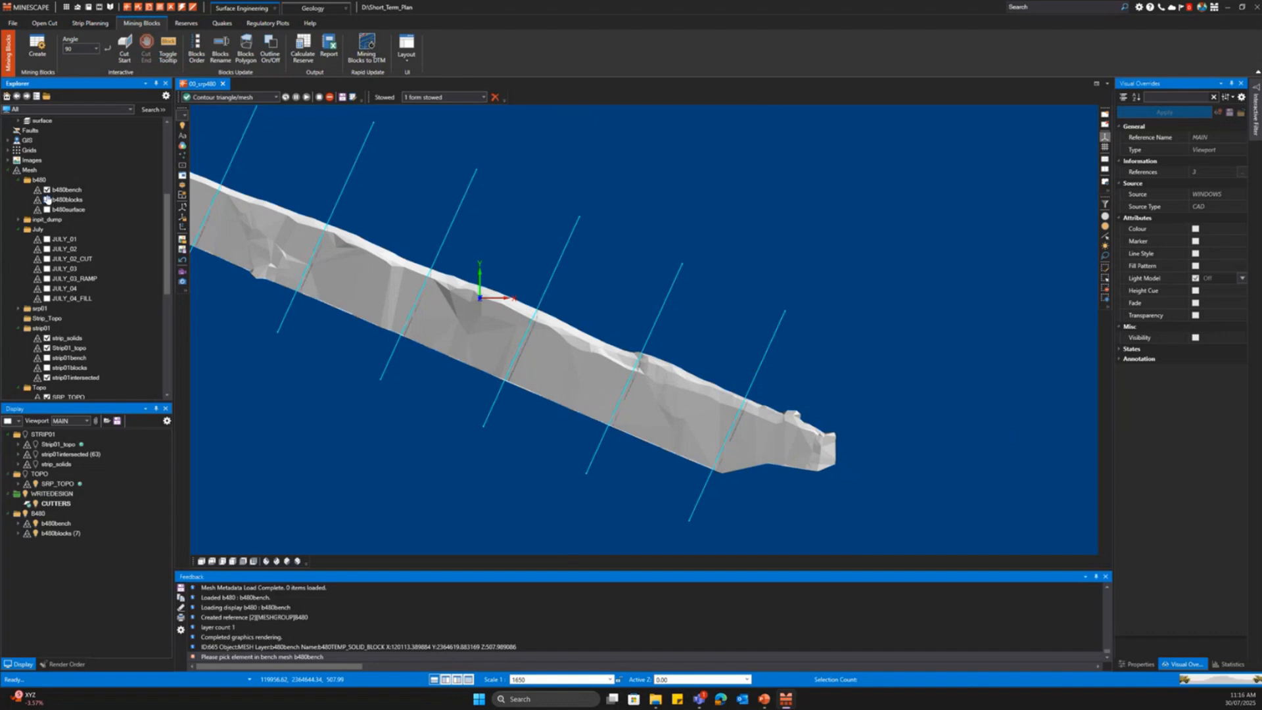
left_click(47, 190)
middle_click_drag(428, 316, 575, 348)
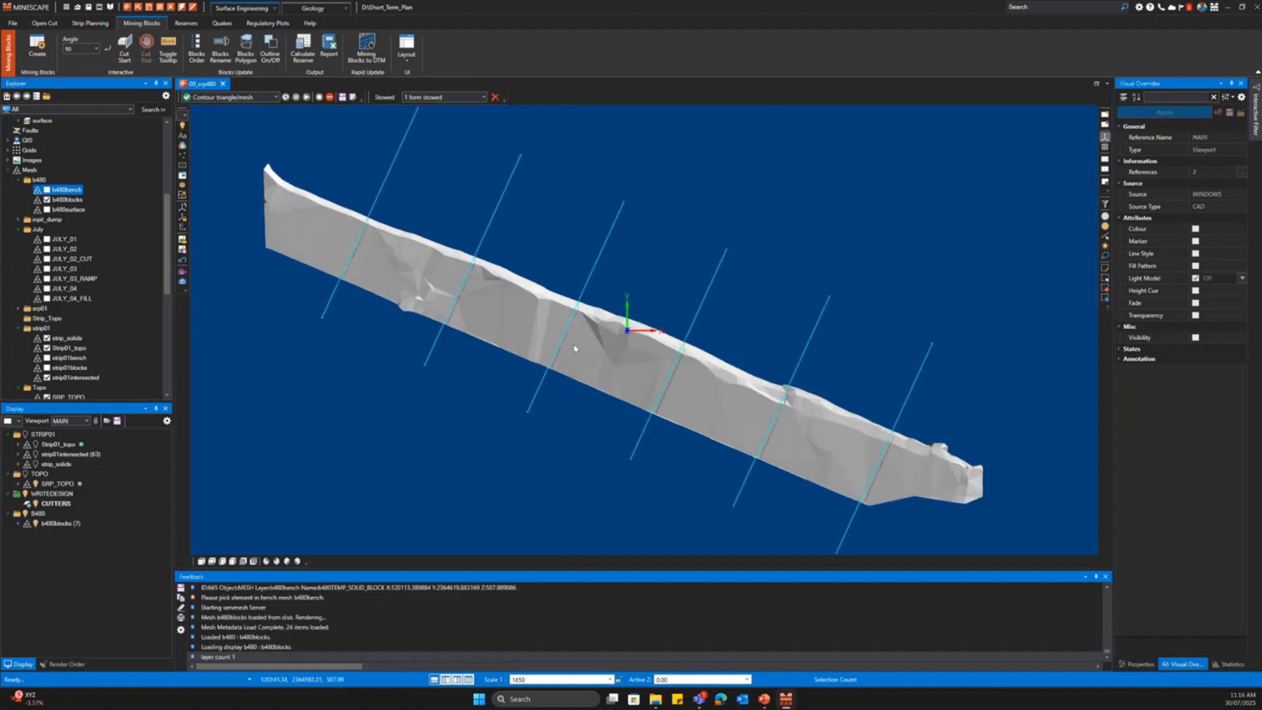
middle_click_drag(801, 415, 702, 384)
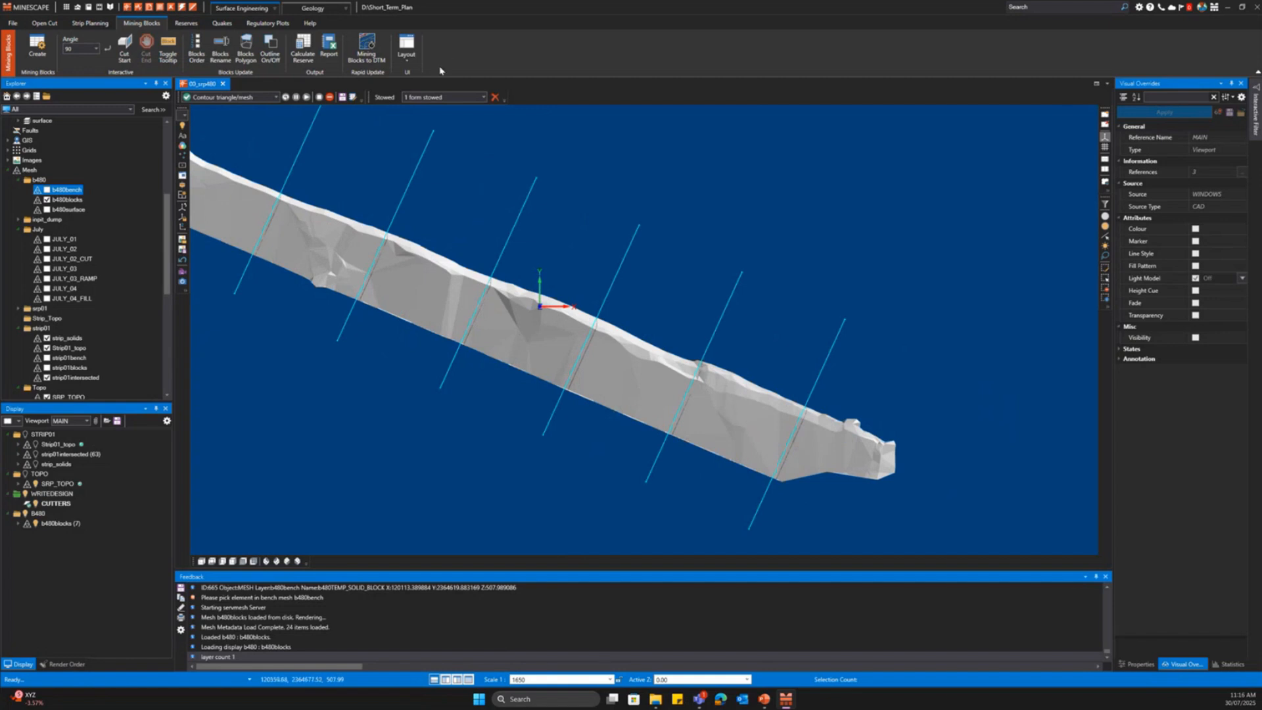
middle_click_drag(463, 250, 479, 249)
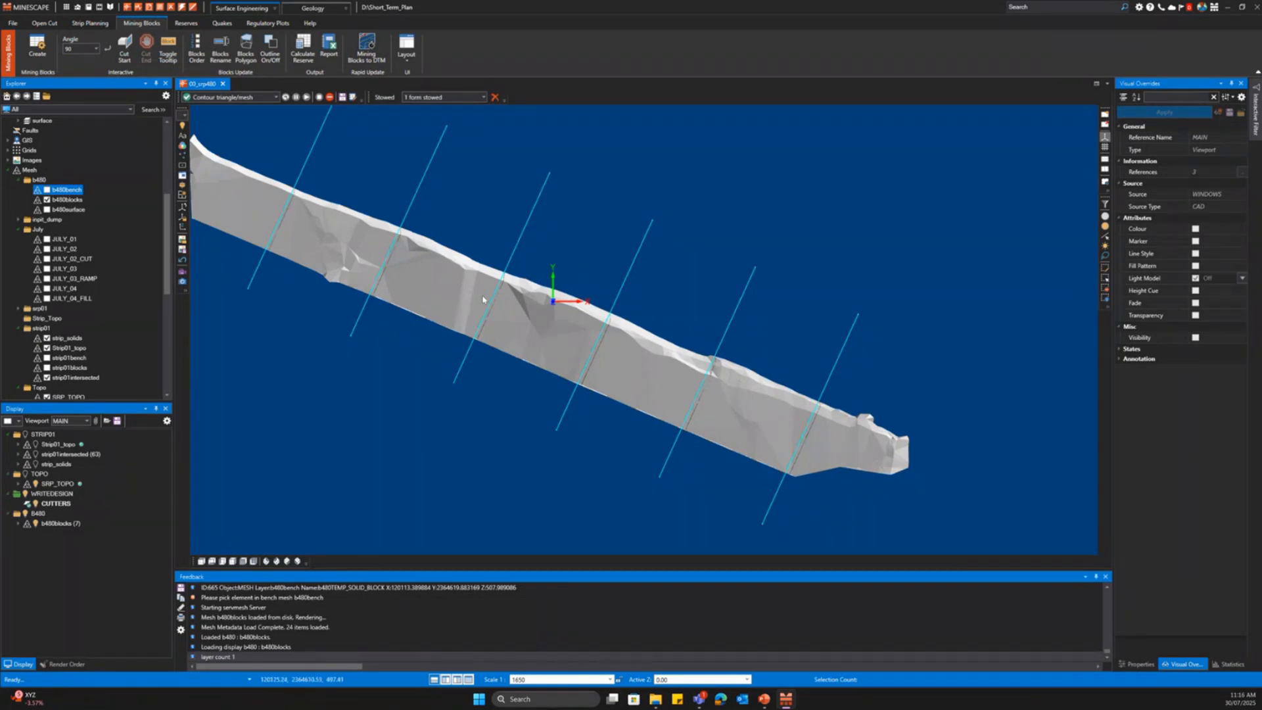
- Bring back the Create Mining Blocks settings, check the available scenarios and close them without applying changes
left_click(470, 107)
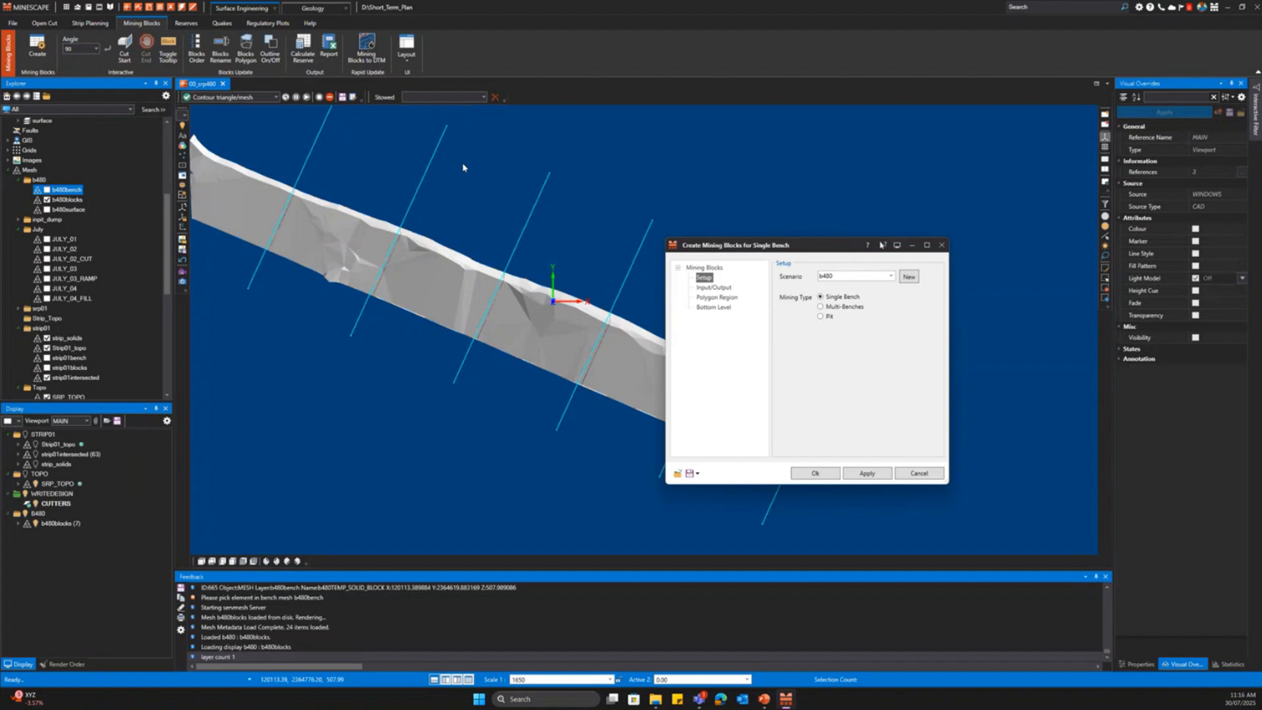
left_click(892, 277)
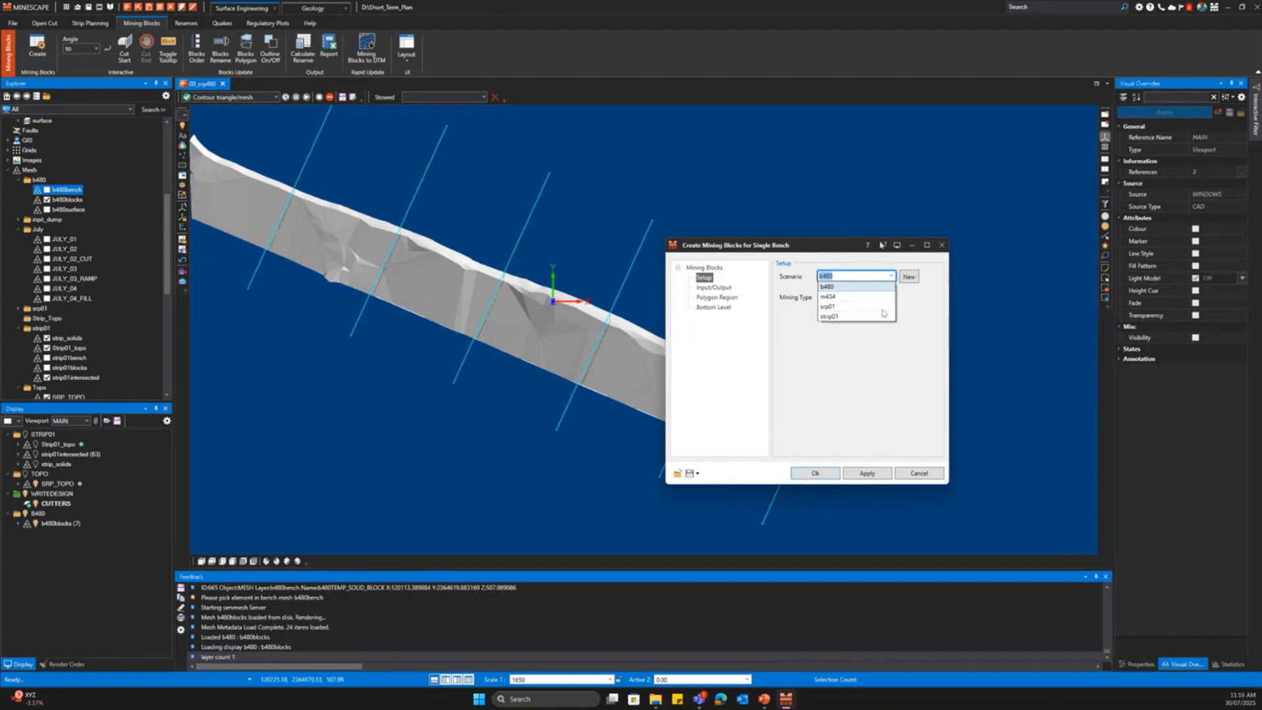
left_click(919, 474)
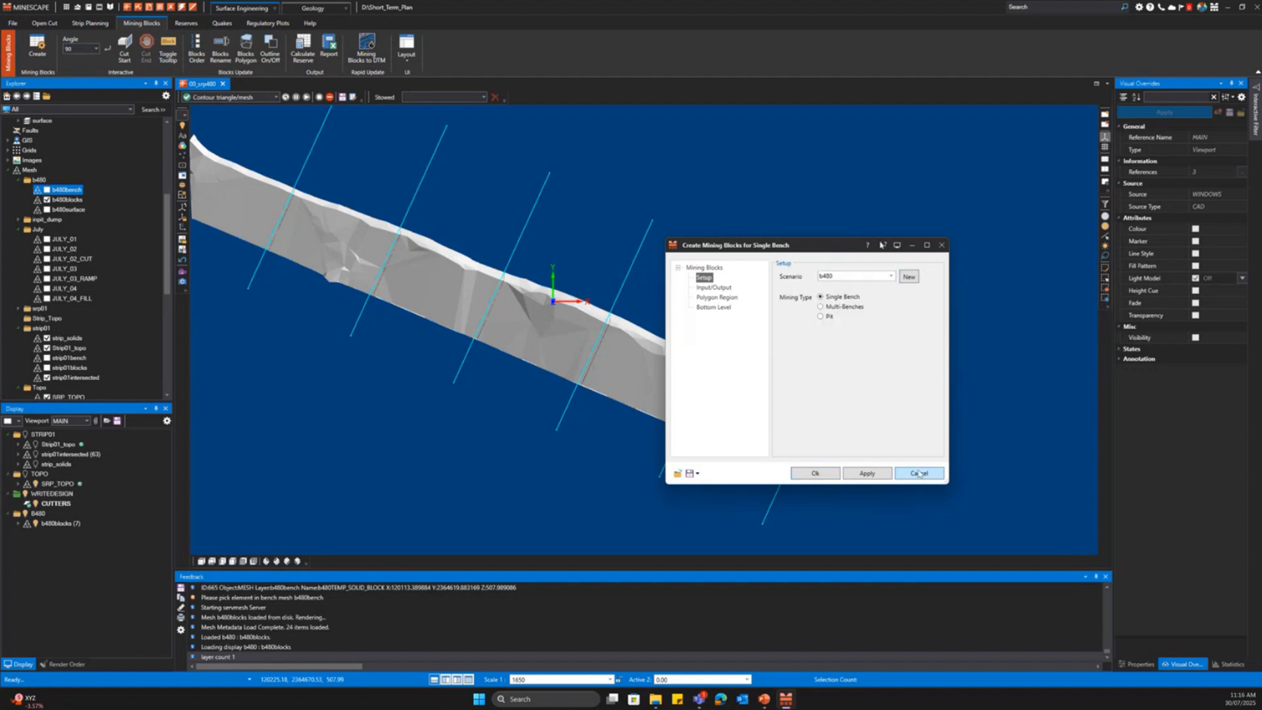
left_click(919, 473)
- Remove all B480 mesh layers and all WRITEDESIGN layers from the display
right_click(38, 516)
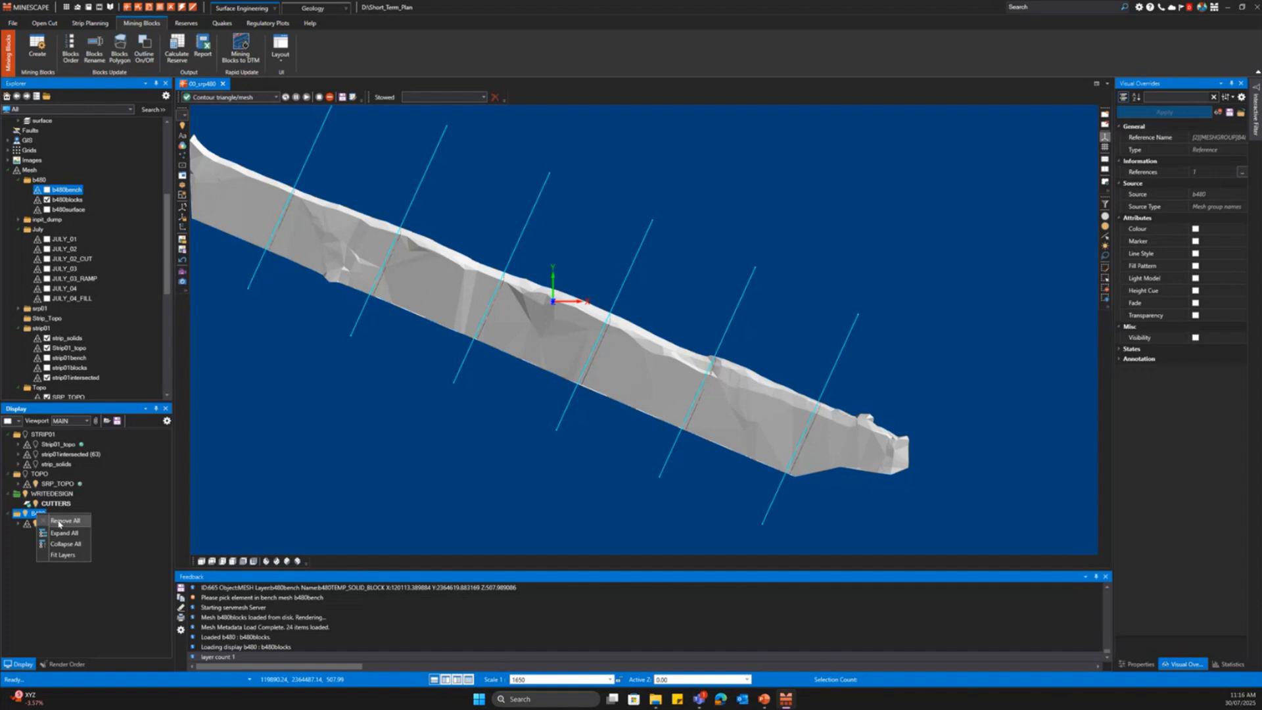
left_click(60, 522)
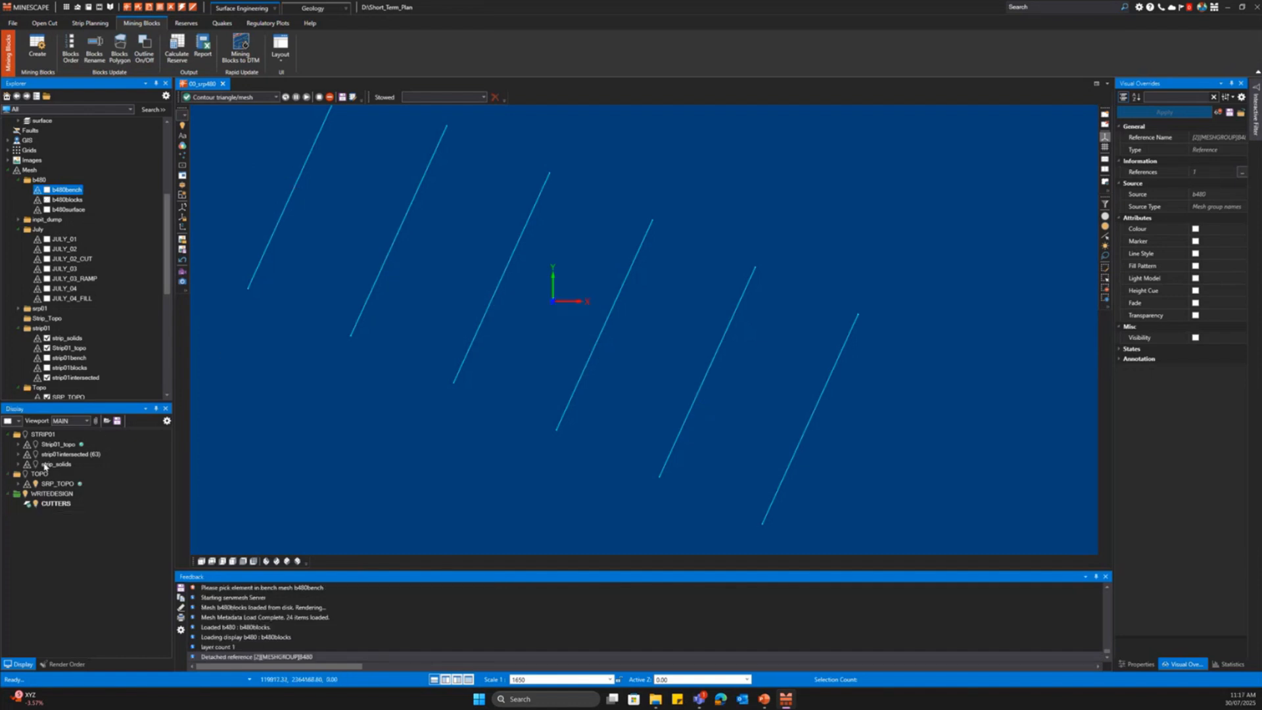
right_click(44, 497)
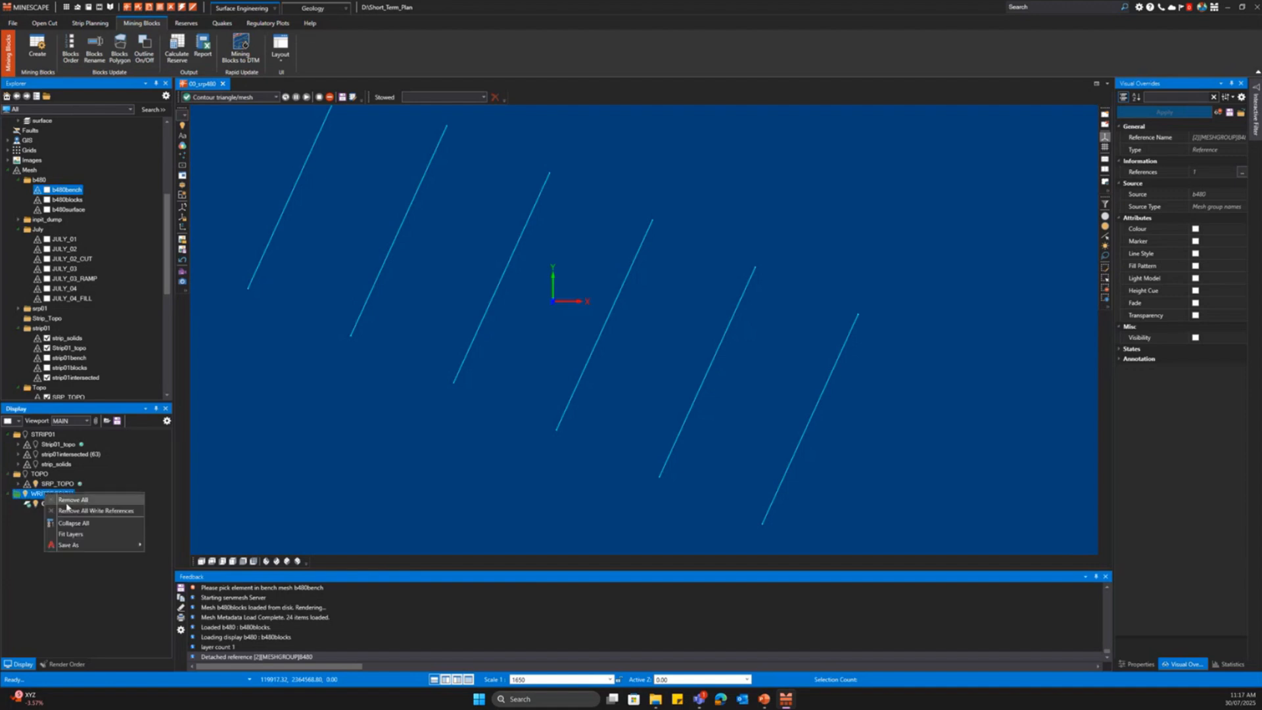
left_click(62, 501)
left_click(627, 372)
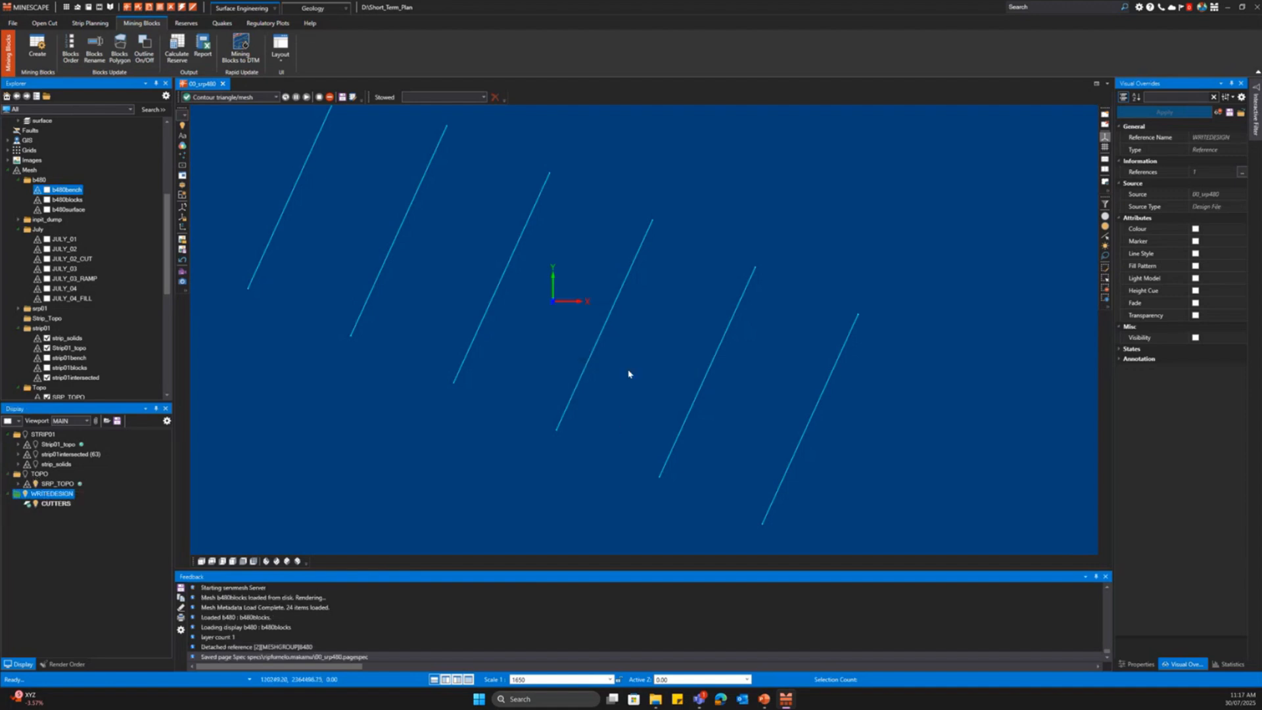
- Open the Create Mining Blocks settings for the Multi-Benches scenario strip01 and centre the view on its bench solid
left_click(40, 56)
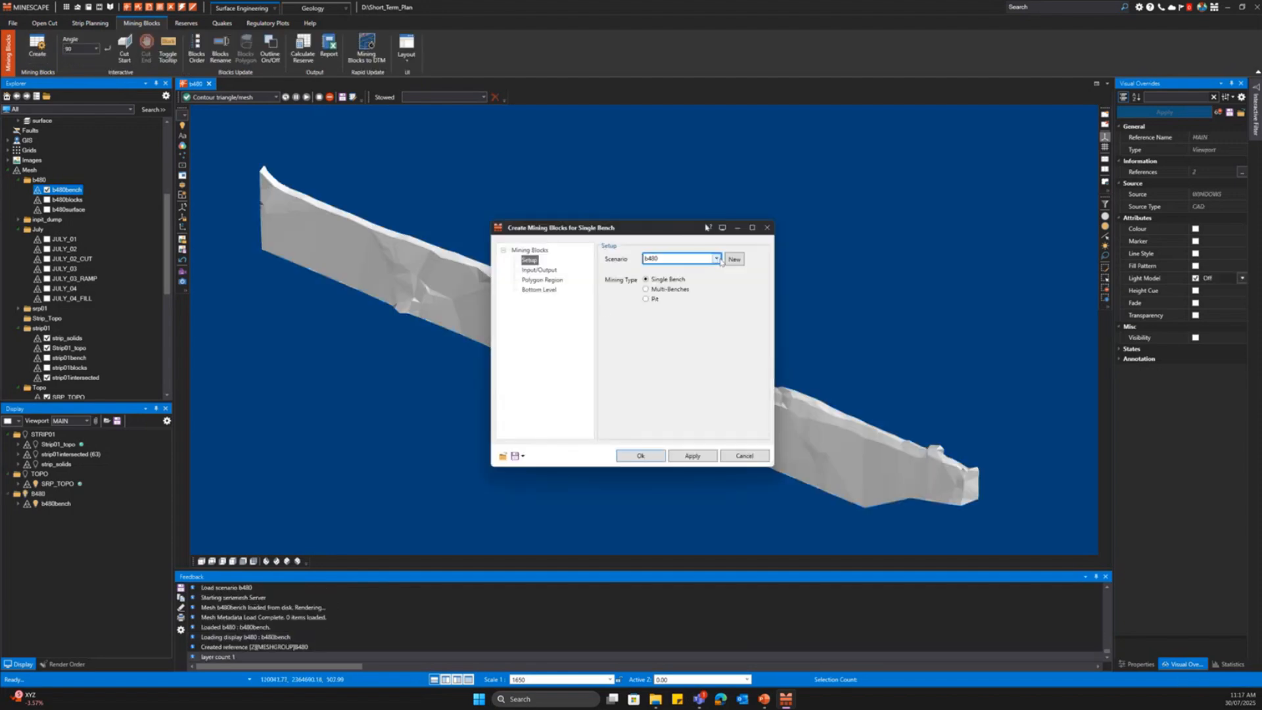
left_click(719, 260)
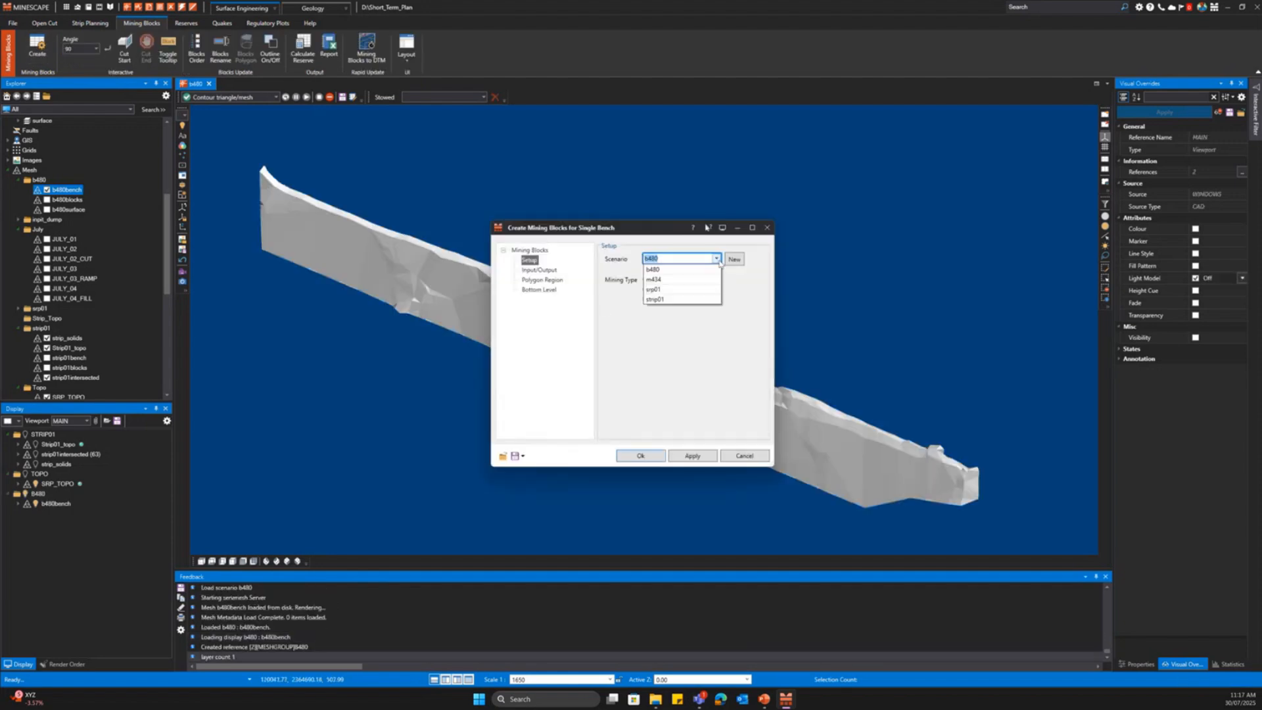
left_click(660, 300)
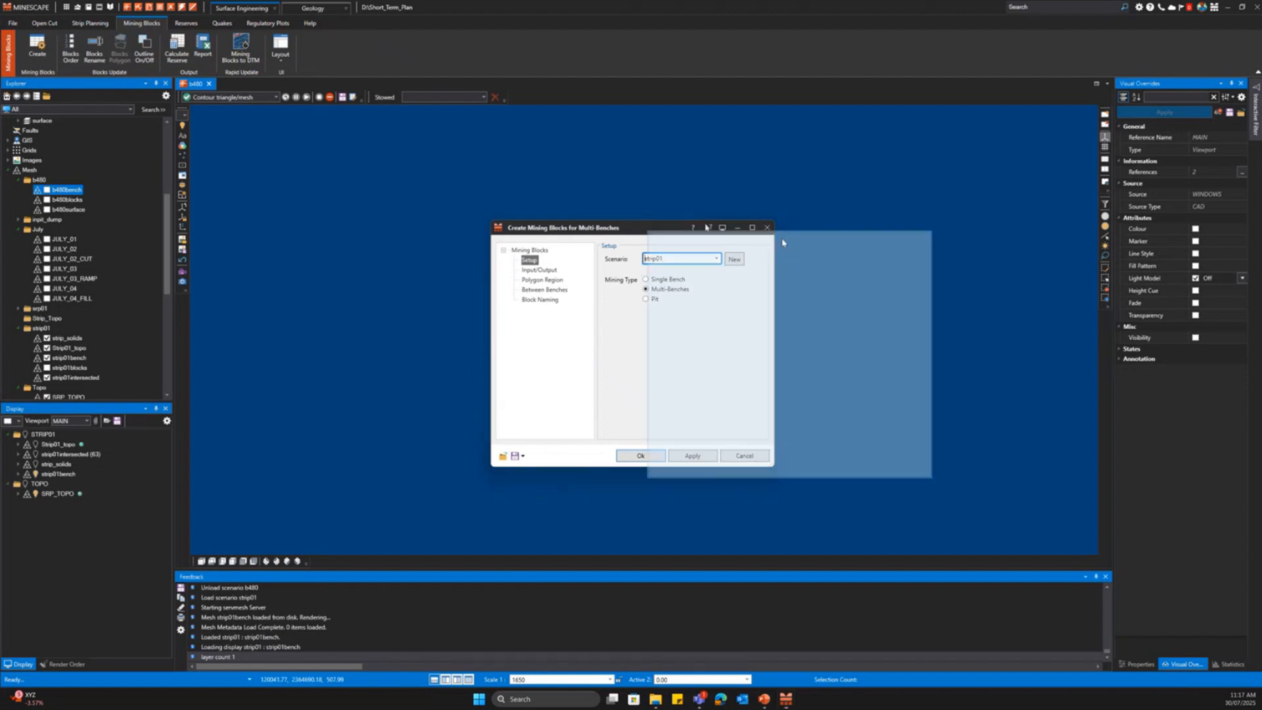
left_click_drag(783, 243, 828, 245)
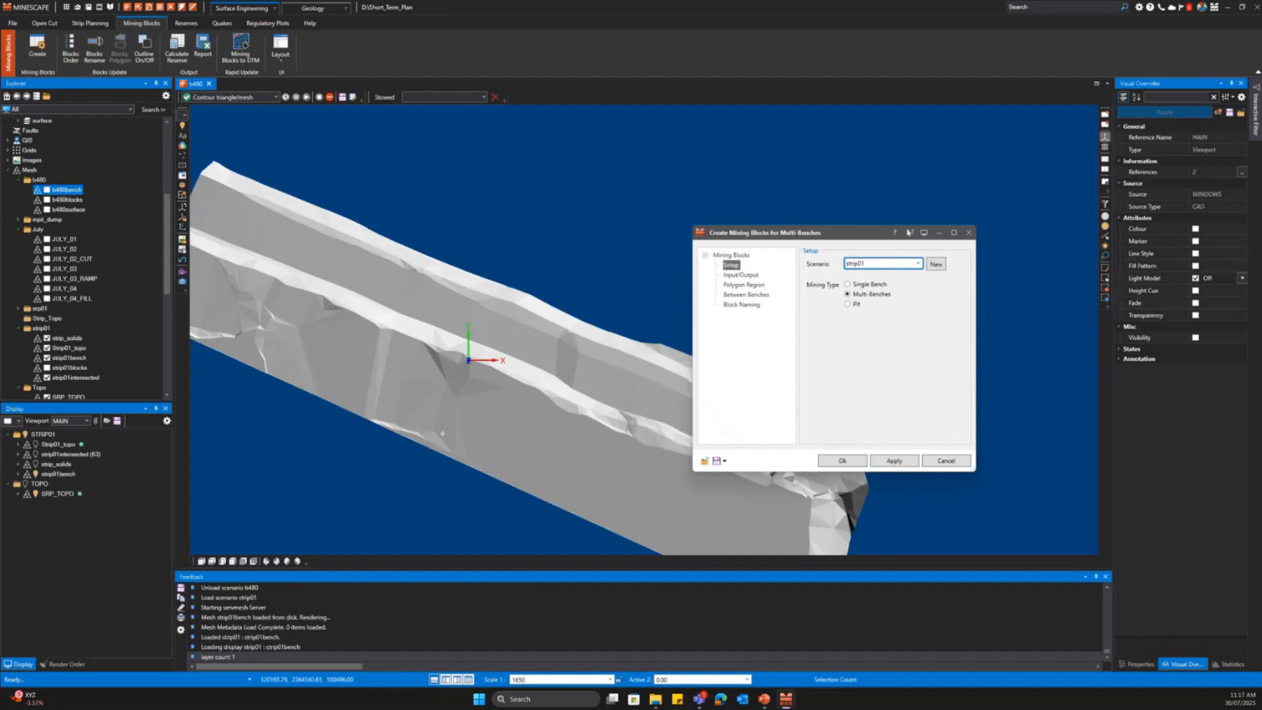
left_click(420, 379)
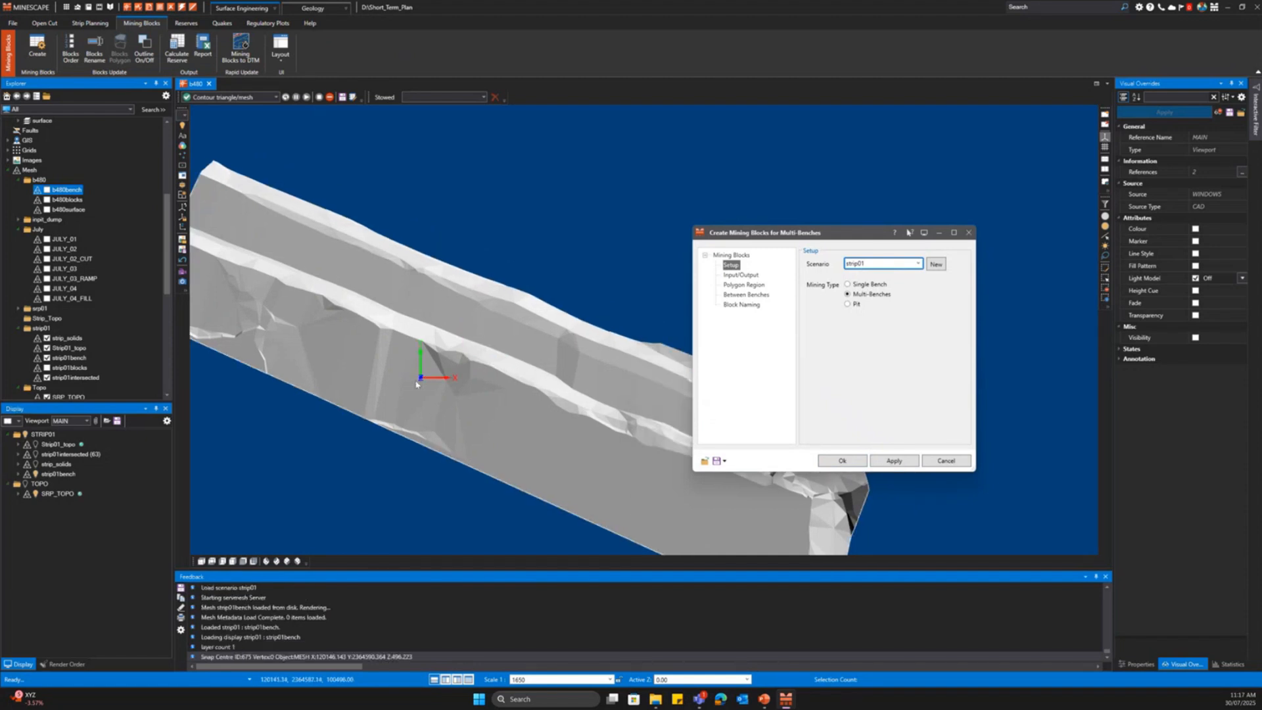
- Open the BOUNDARY layer of the 02_strip_blocks design file for writing and check it against the strip01 bench solid
middle_click_drag(416, 383, 468, 393)
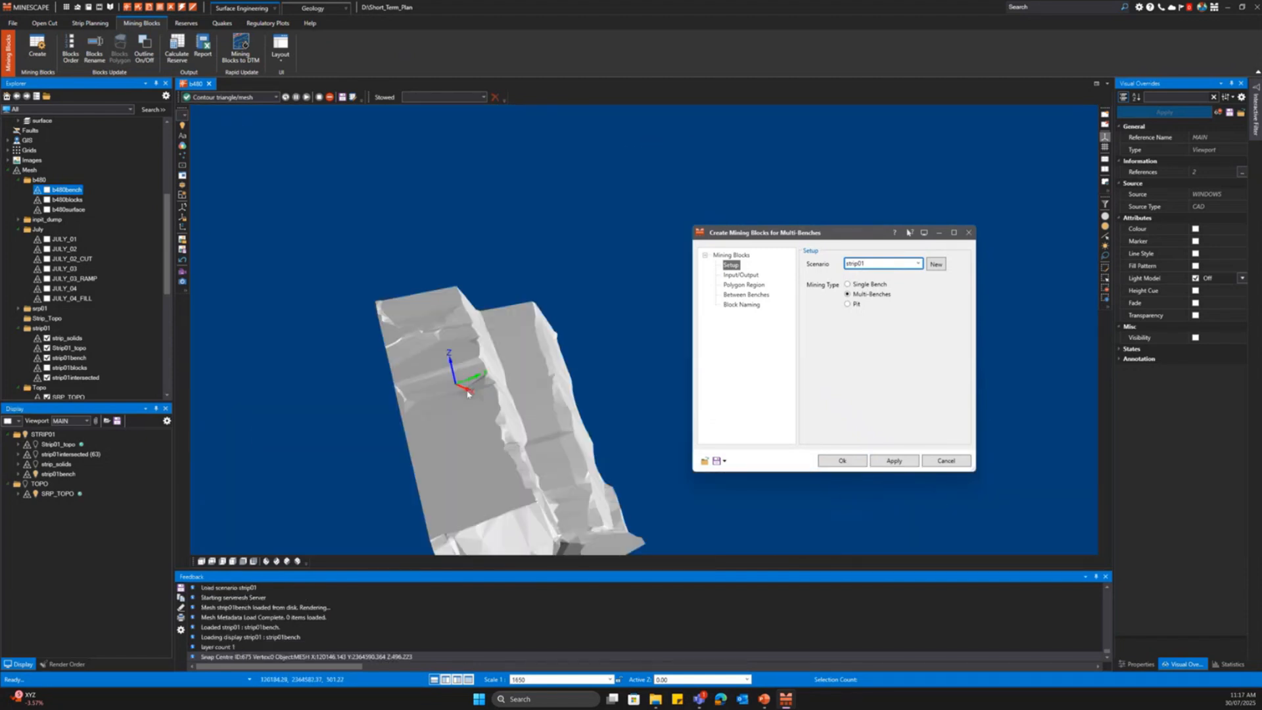
scroll(24, 188, "up", 6)
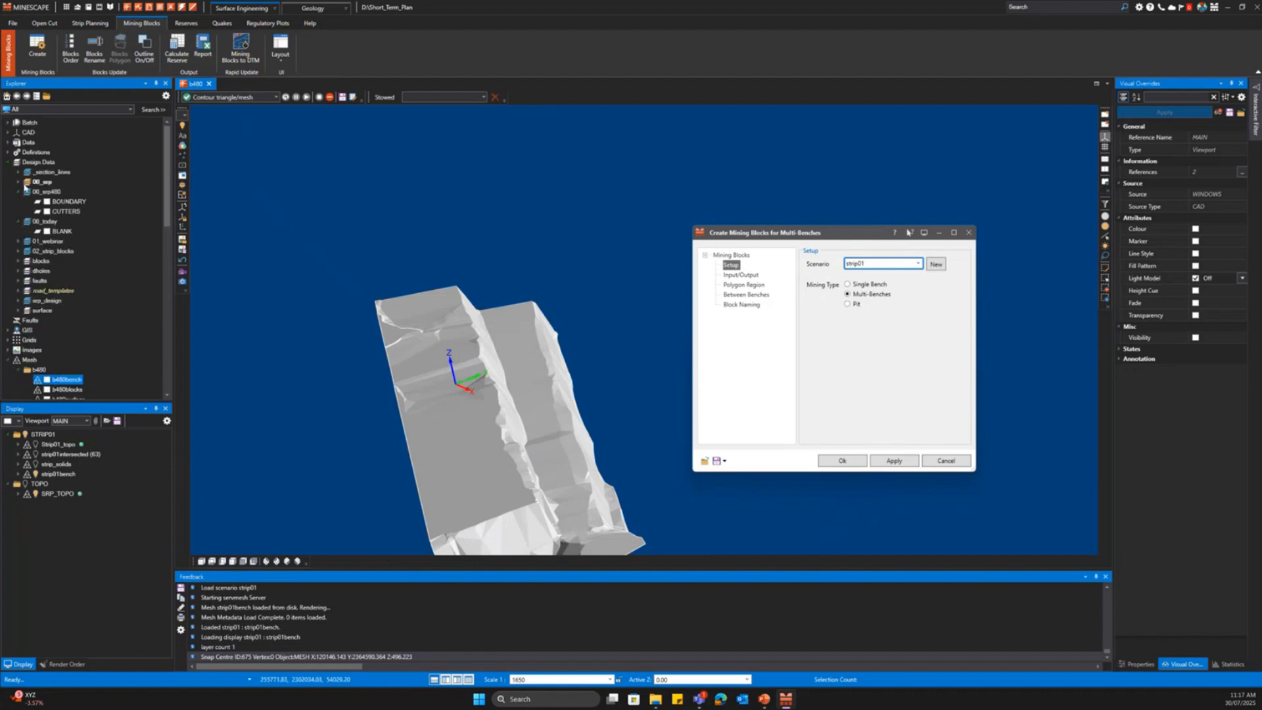
left_click(19, 182)
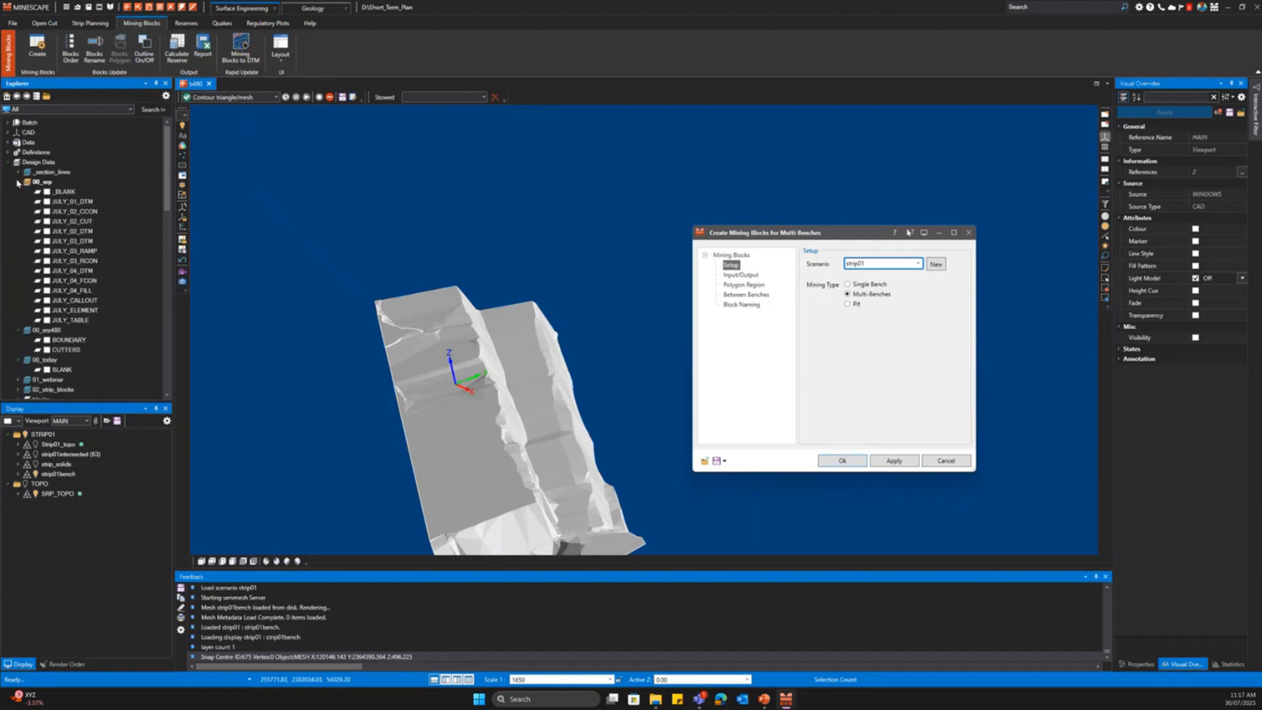
left_click(19, 182)
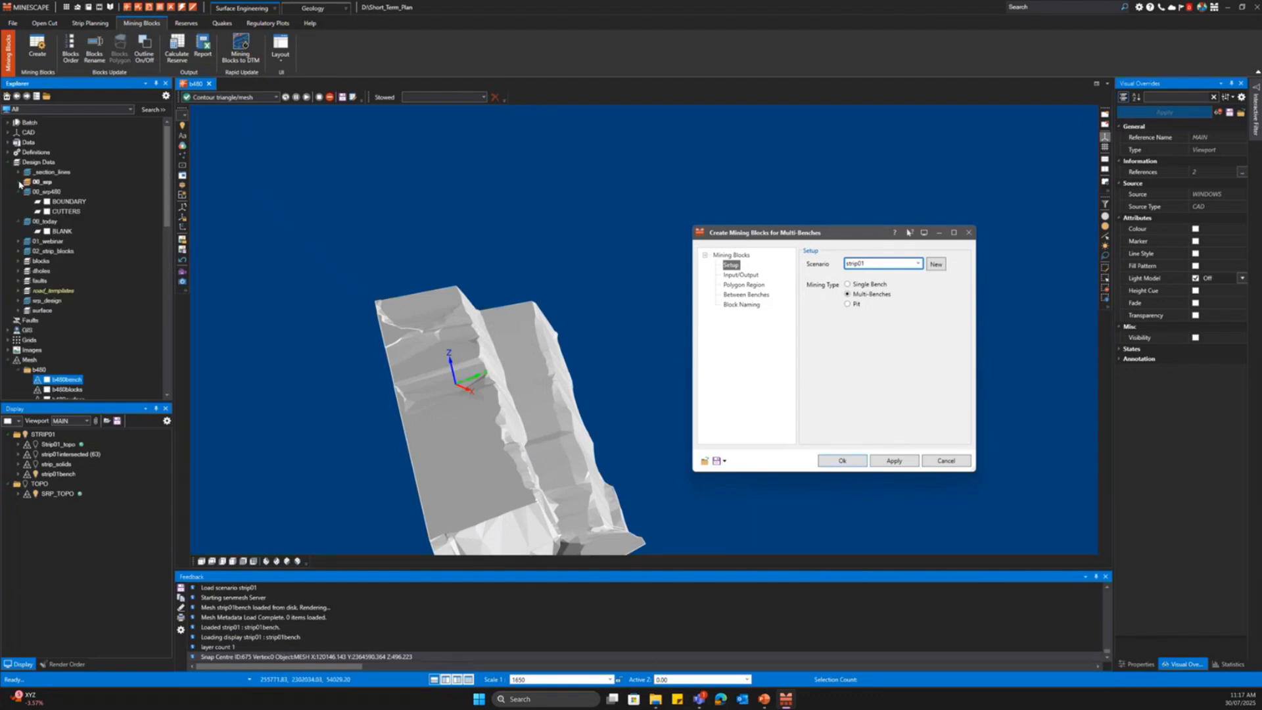
left_click(18, 251)
left_click(69, 261)
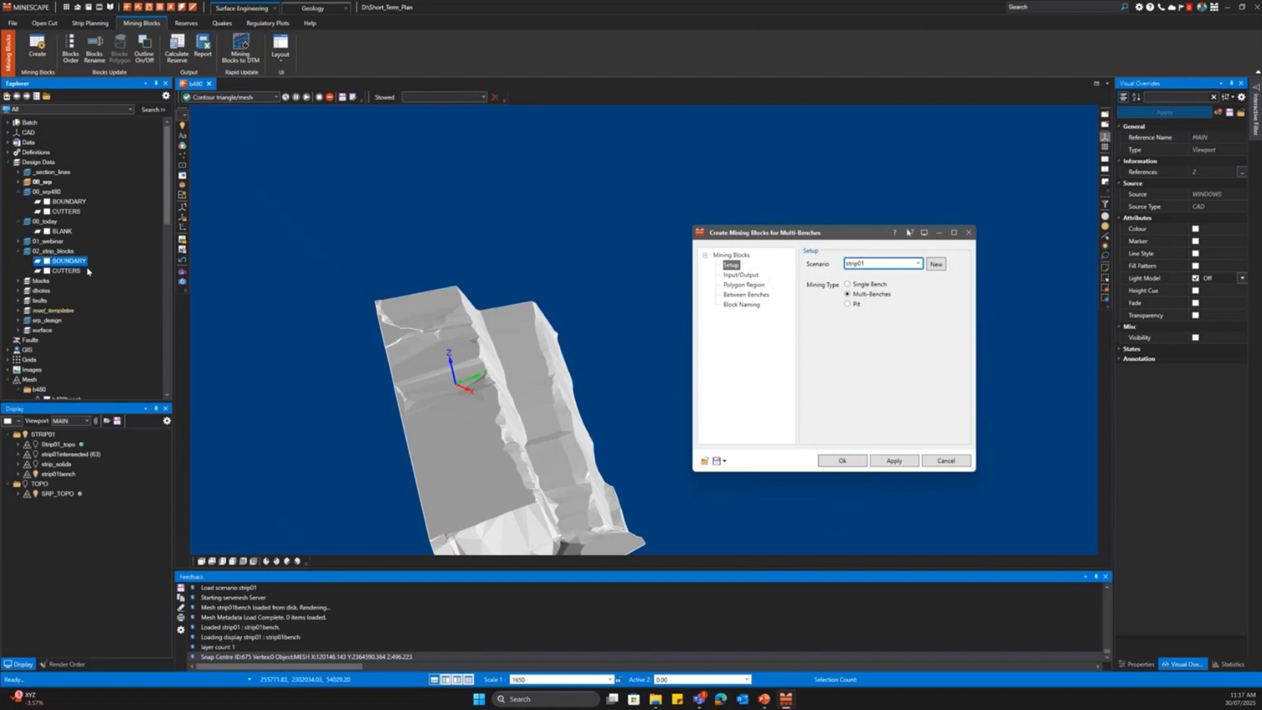
right_click(65, 261)
left_click(86, 270)
middle_click_drag(427, 314, 426, 270)
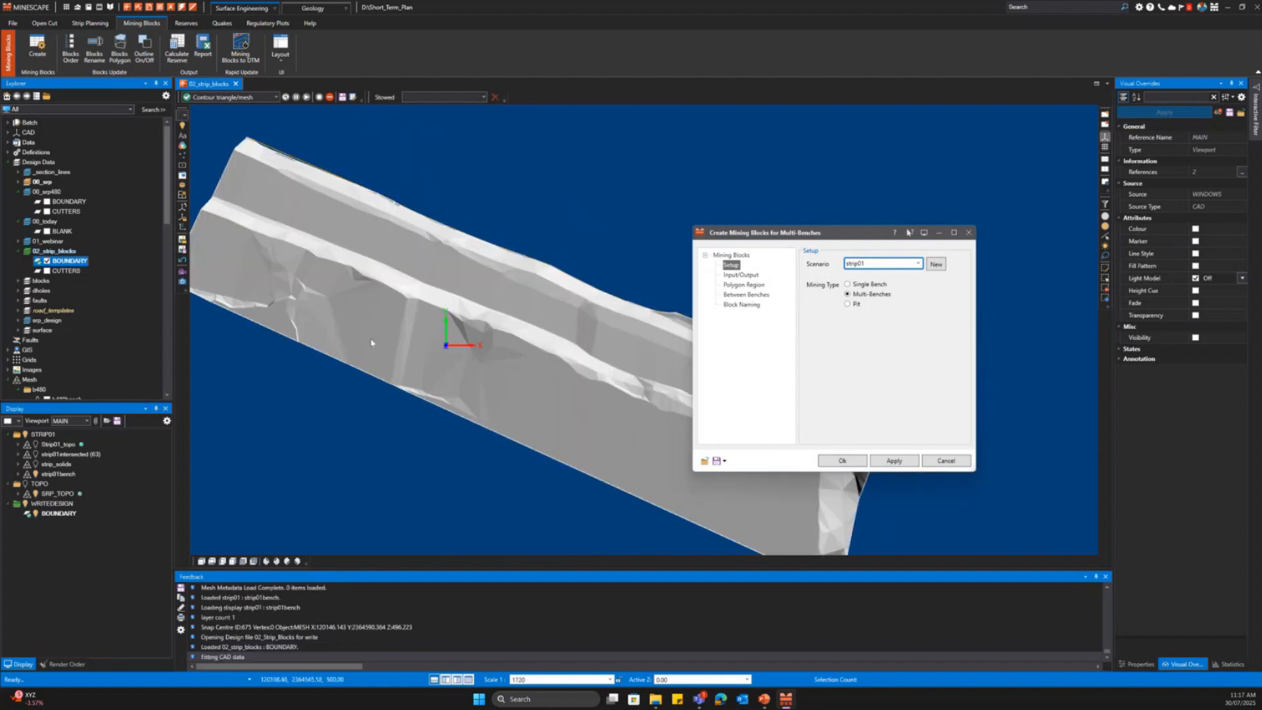
left_click(442, 344)
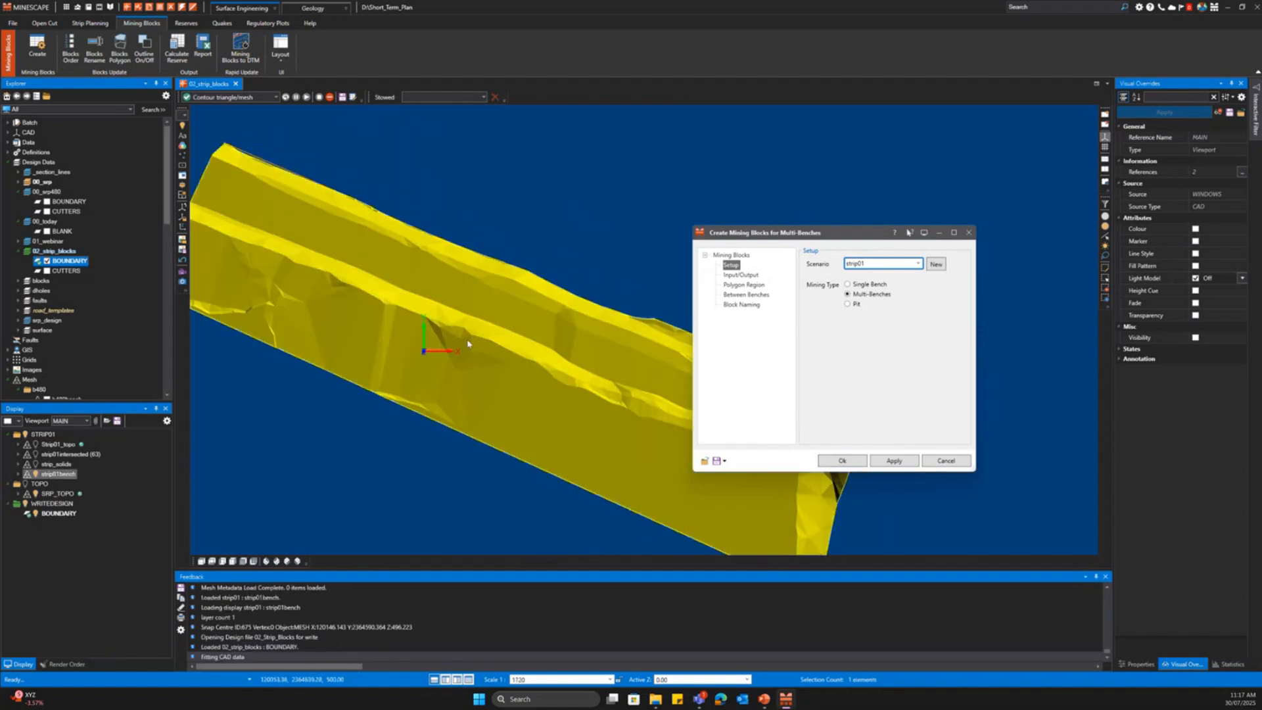
key("Escape")
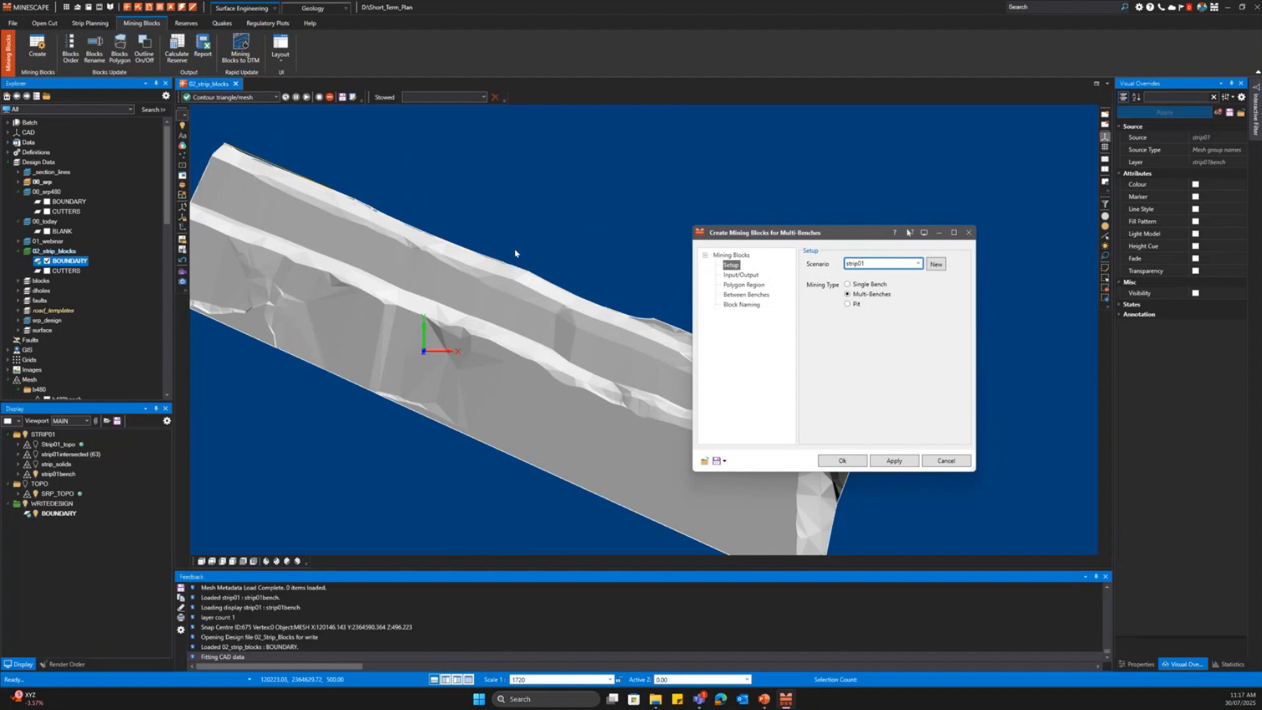
left_click(607, 260)
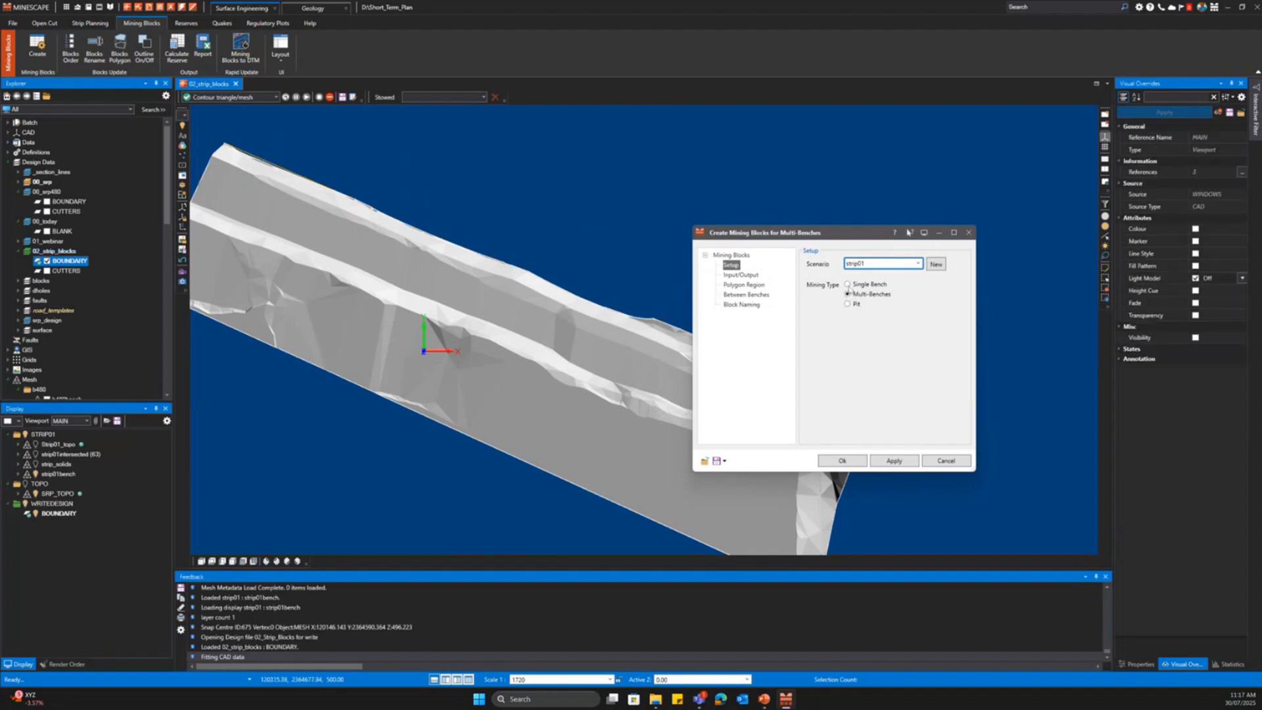
- Review the scenario's input and output meshes and locate the Strip_Topo group among the project's meshes
left_click(743, 276)
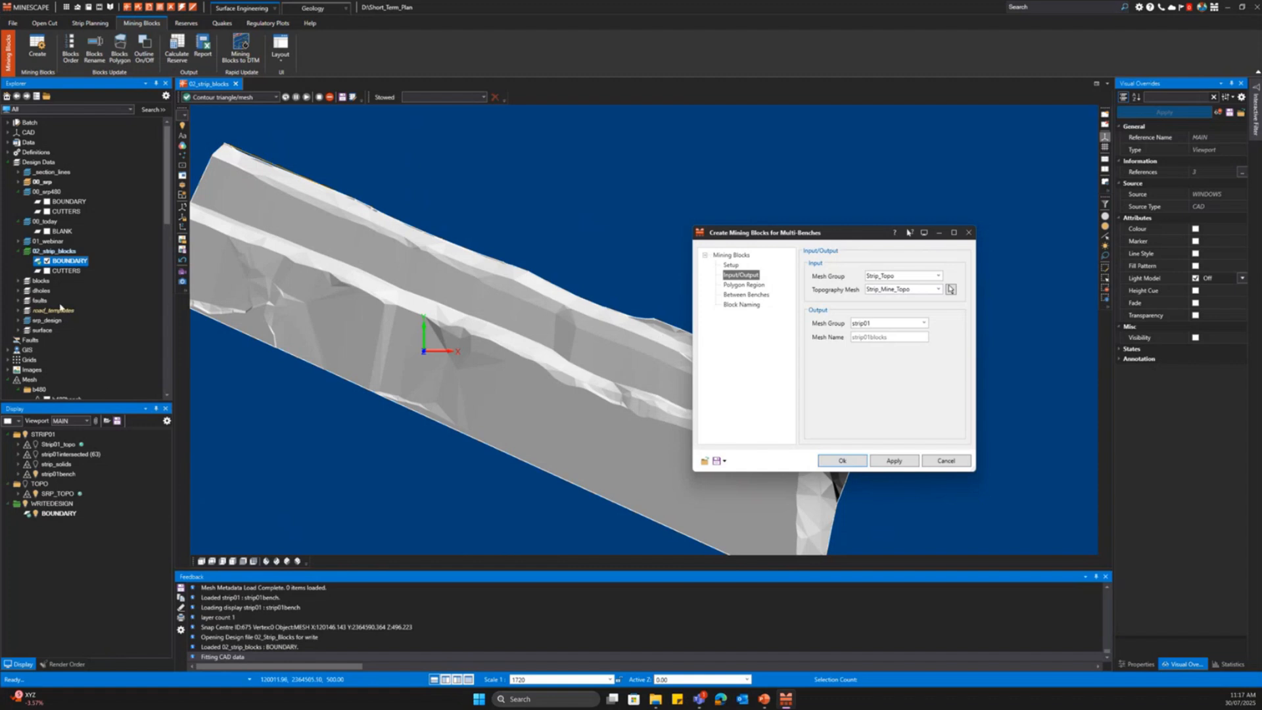
scroll(58, 305, "down", 4)
scroll(57, 305, "down", 6)
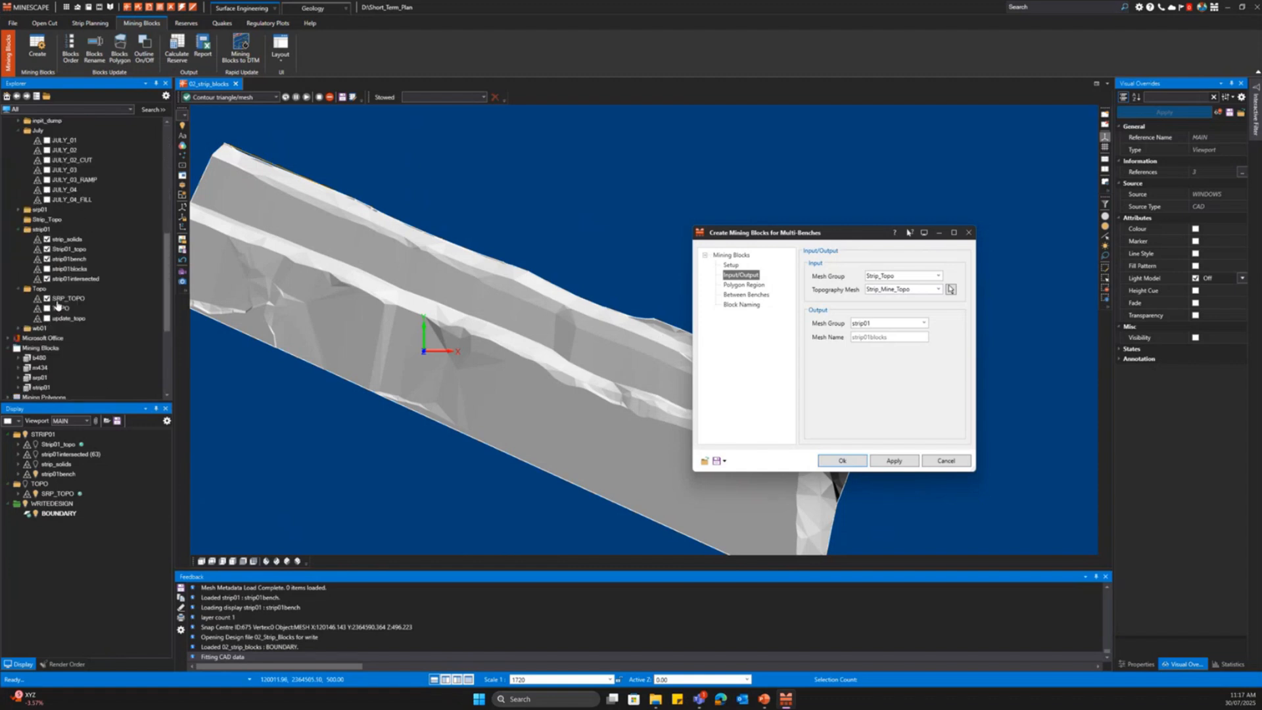
left_click(47, 269)
left_click(46, 279)
left_click(30, 221)
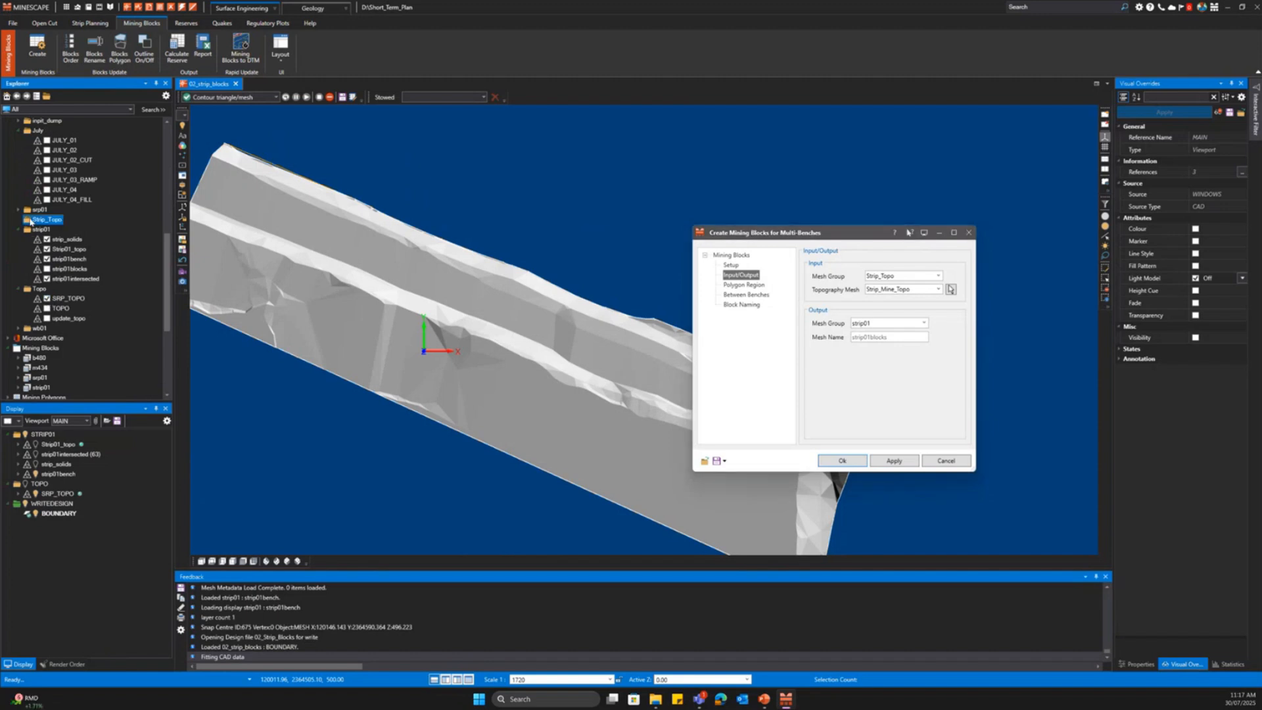
- Show the Strip01_topo surface around the strip, check its extent and hide it again
double_click(35, 449)
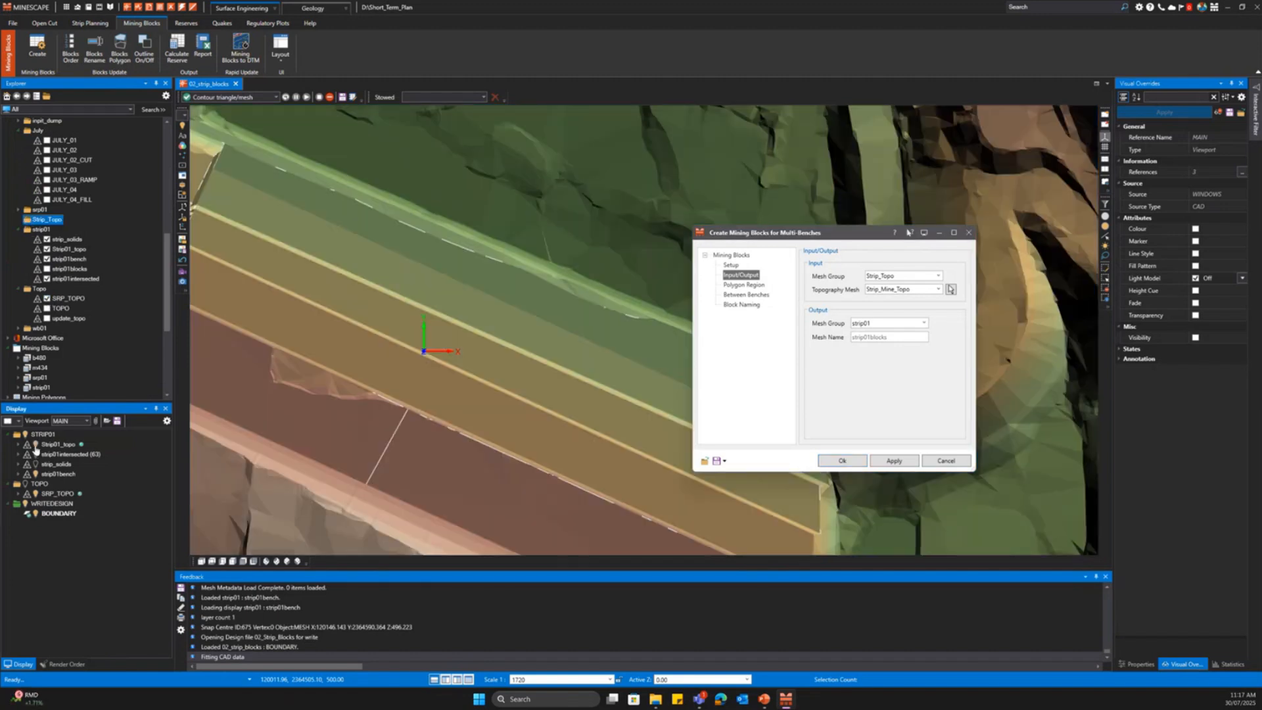
left_click(451, 345)
scroll(451, 344, "down", 3)
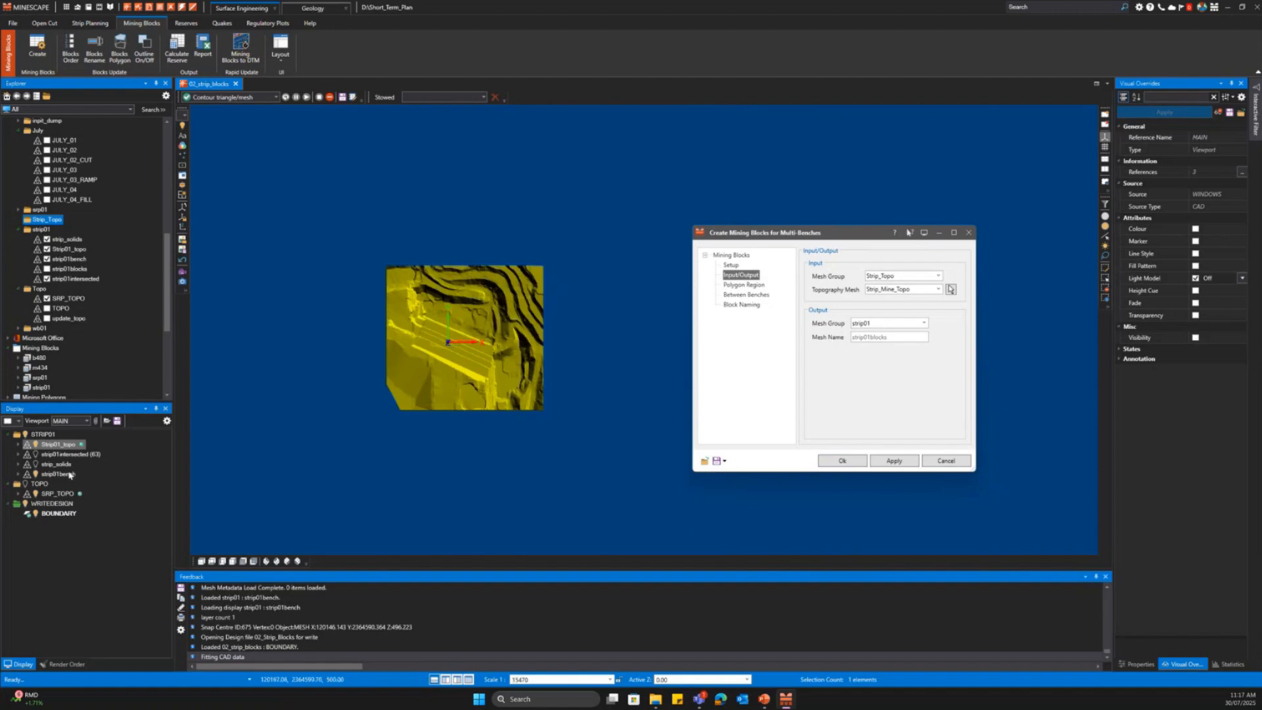
left_click(35, 445)
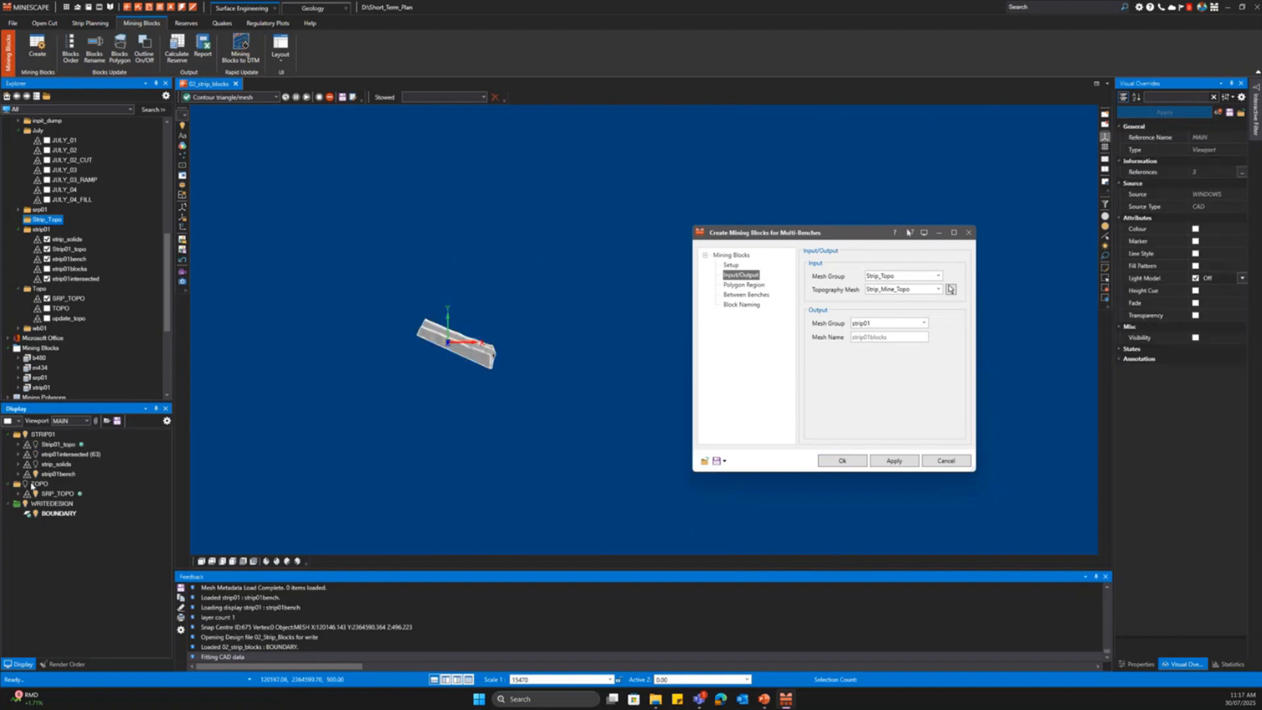
- Display the SRP_TOPO surface together with the bench solid and examine the pit around the strip in 3D
left_click(26, 484)
scroll(423, 411, "up", 3)
middle_click_drag(423, 411, 462, 390)
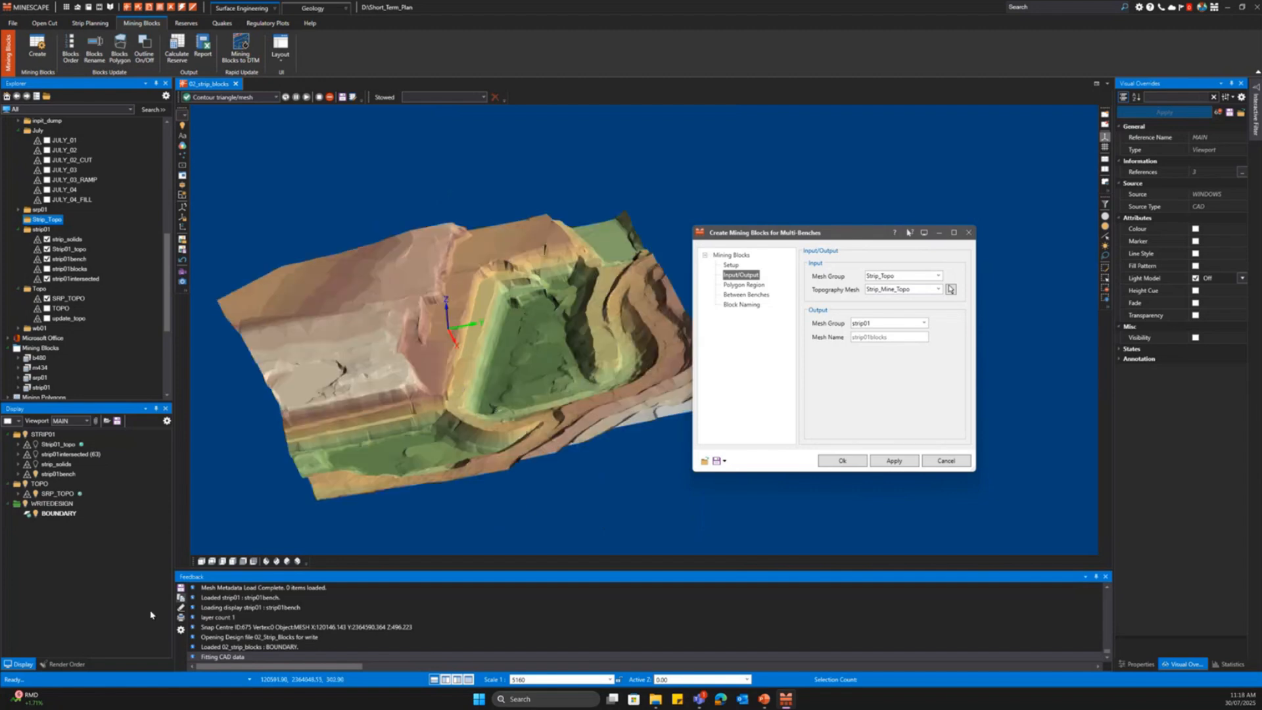
left_click(66, 664)
left_click(167, 652)
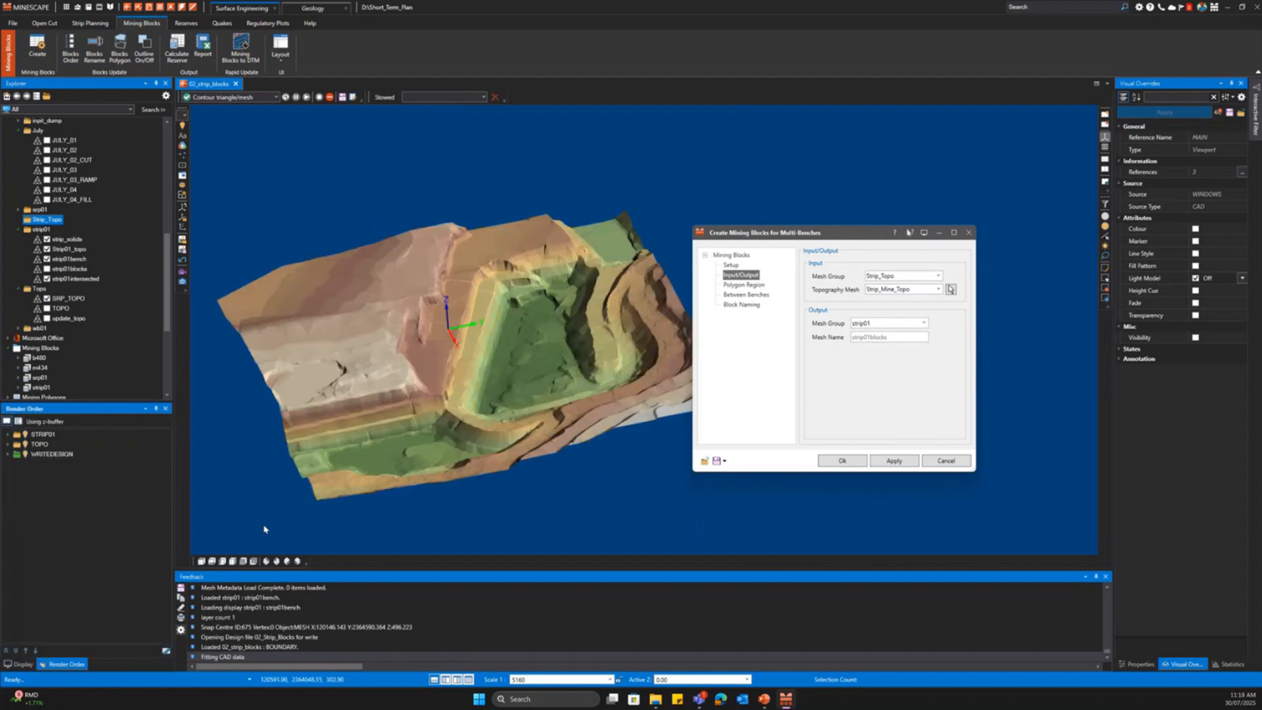
middle_click_drag(488, 406, 525, 240)
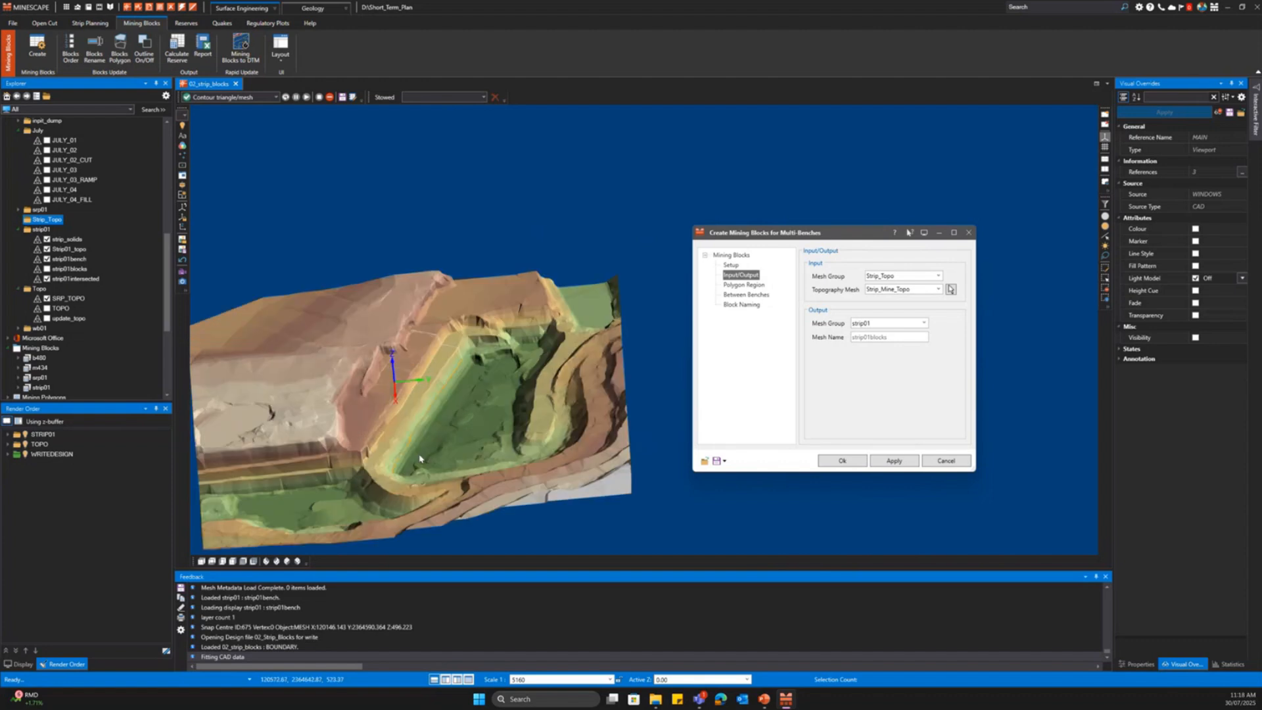
scroll(525, 239, "up", 3)
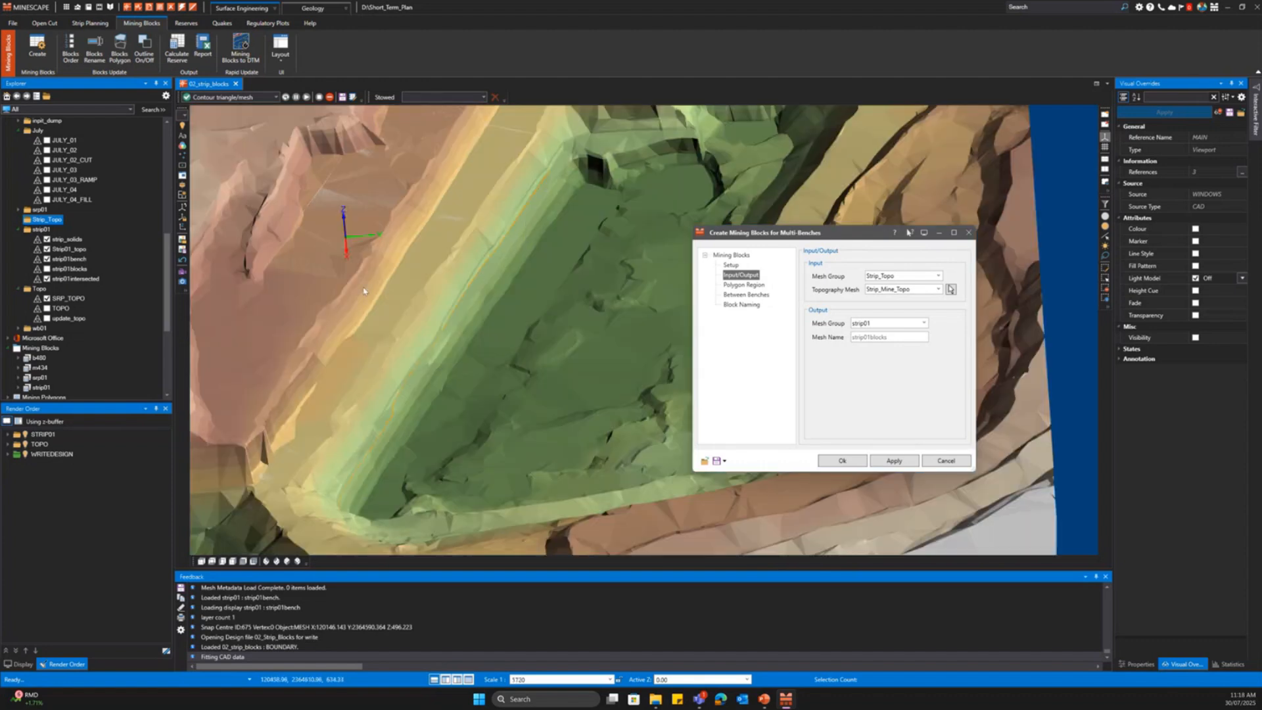
middle_click_drag(363, 291, 414, 290)
- Set the scenario's bench spec to bench_surf01, review its bench definition and the block naming, and minimise the settings
left_click(748, 285)
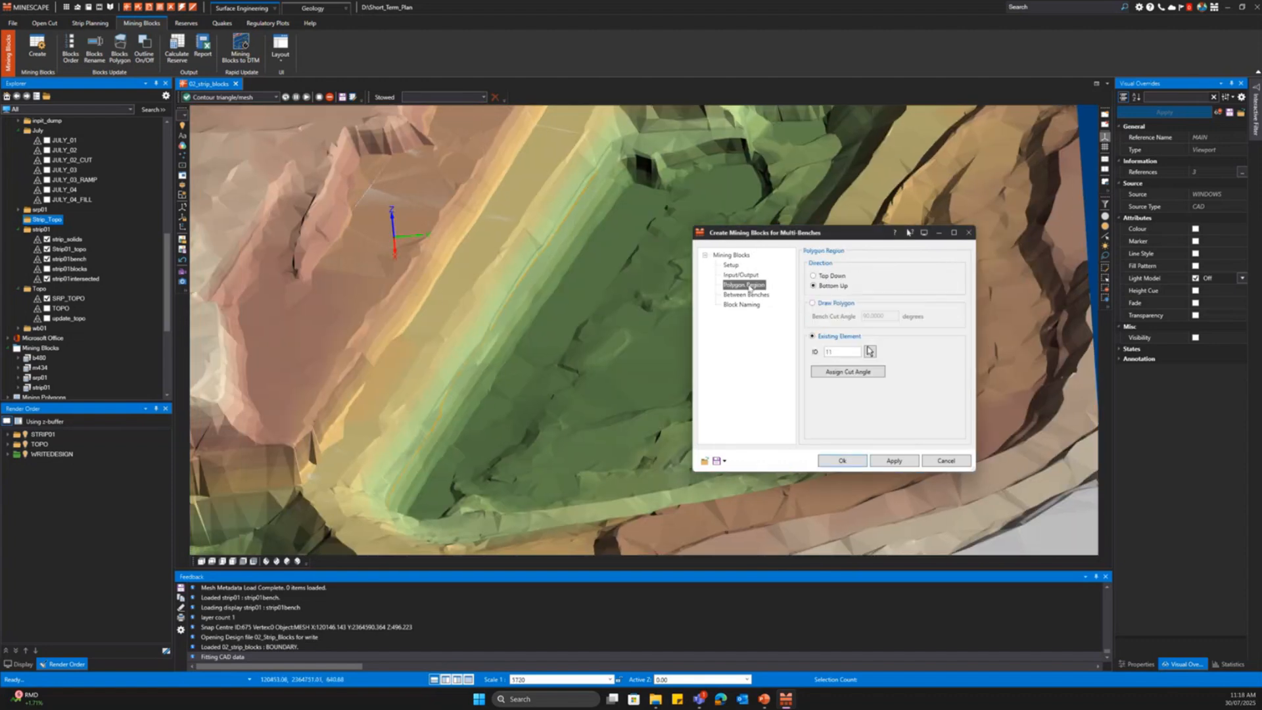
left_click(747, 295)
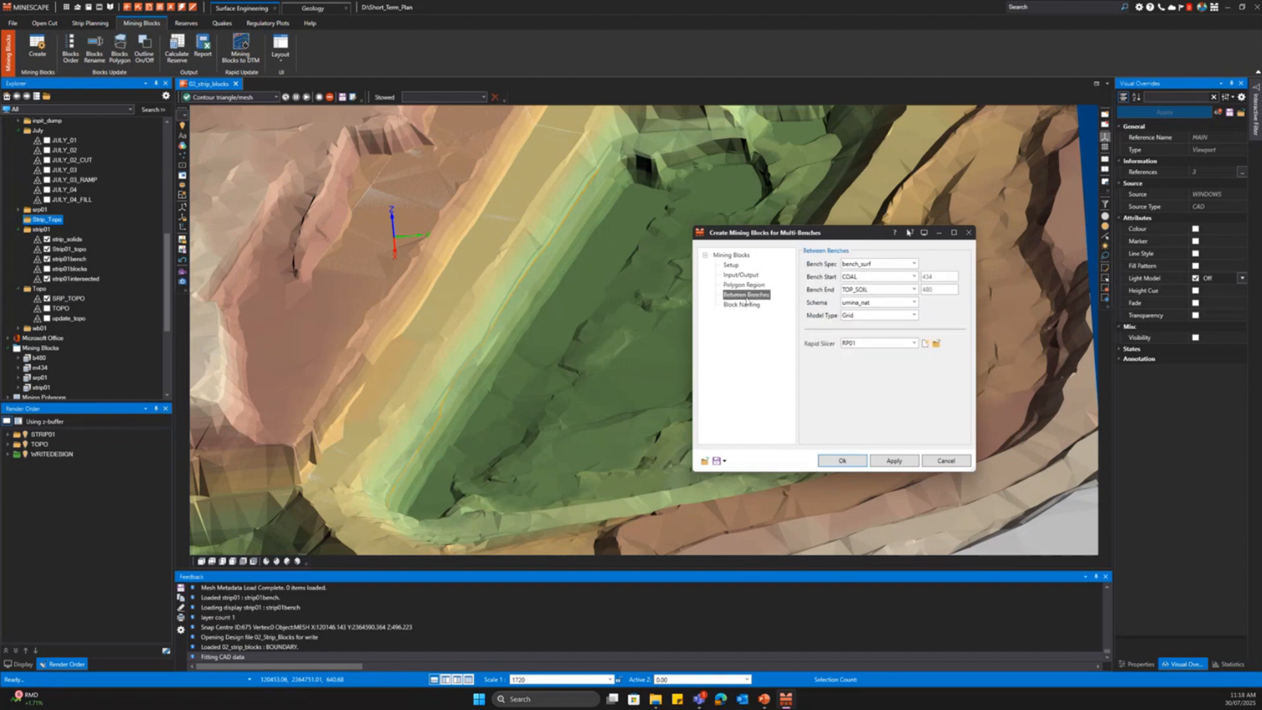
left_click(914, 264)
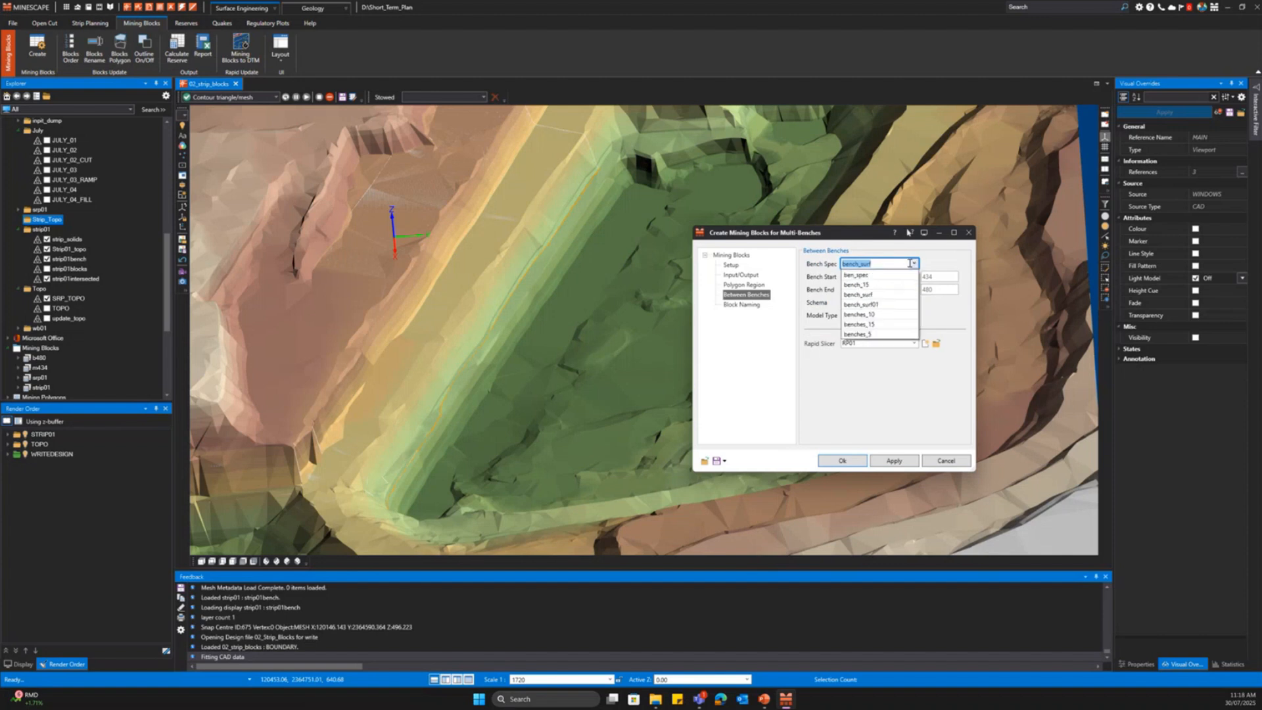
left_click(880, 291)
right_click(890, 265)
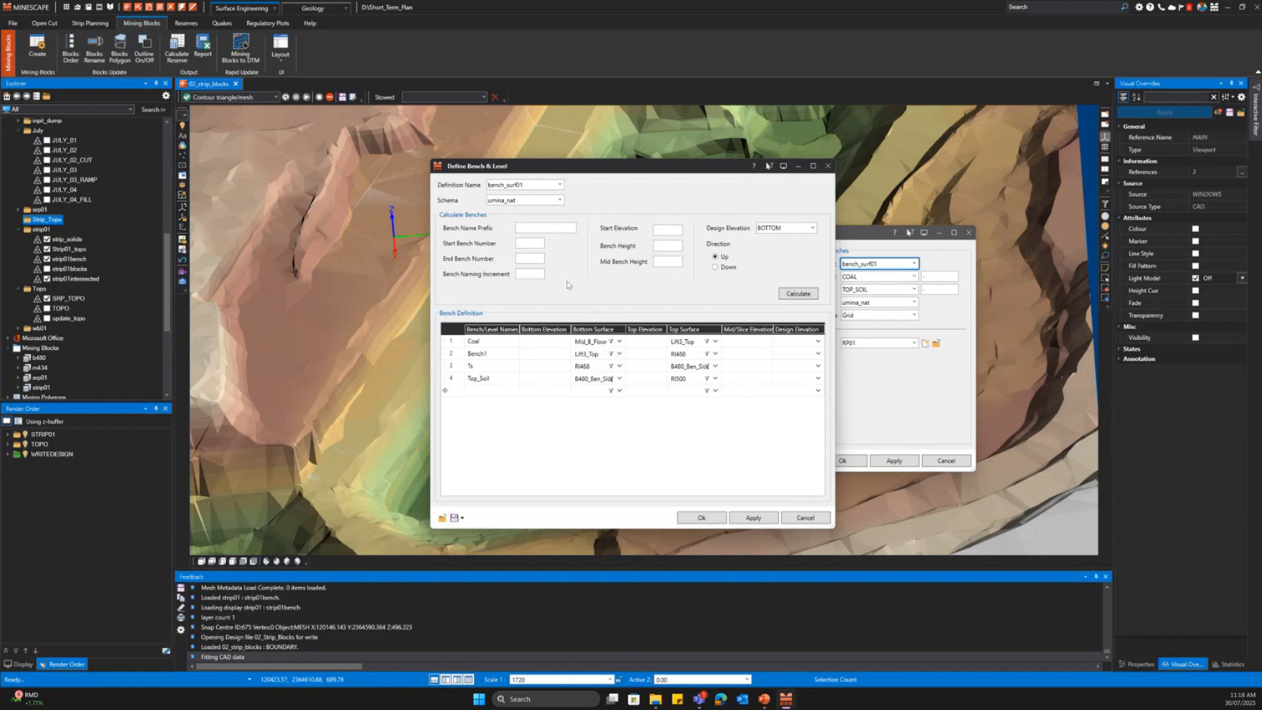
left_click(554, 391)
left_click(802, 518)
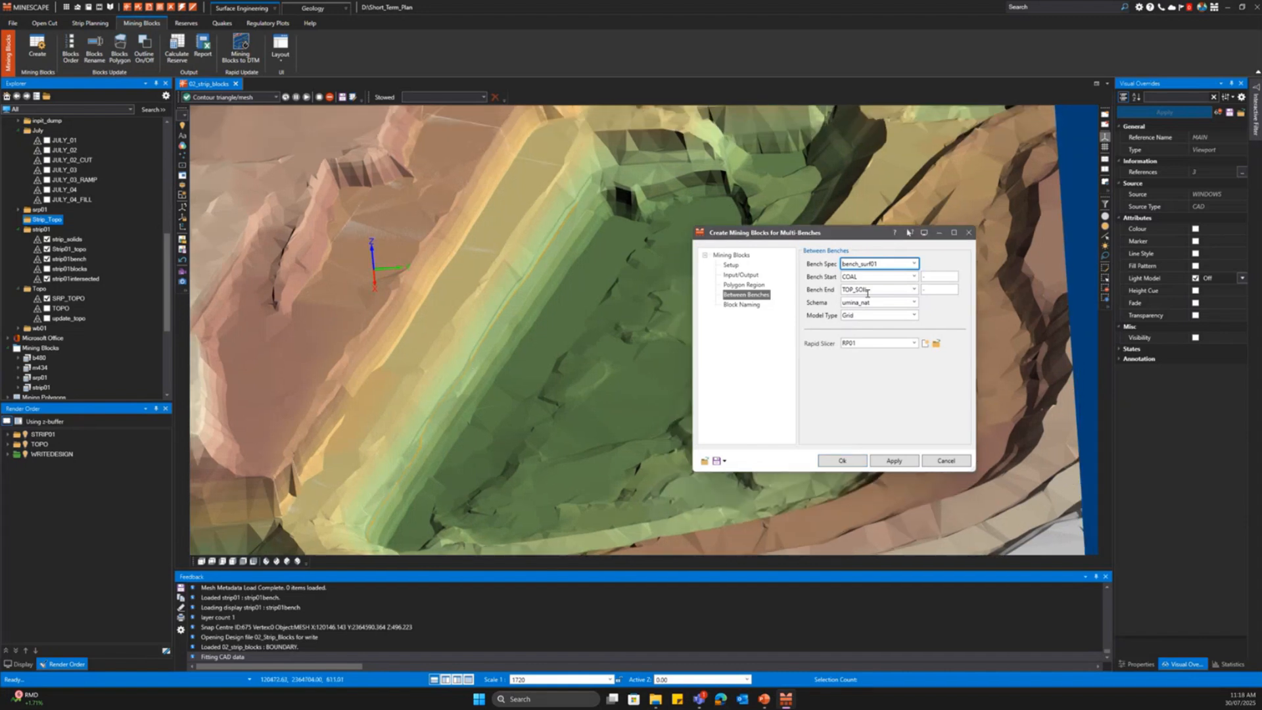
left_click(743, 305)
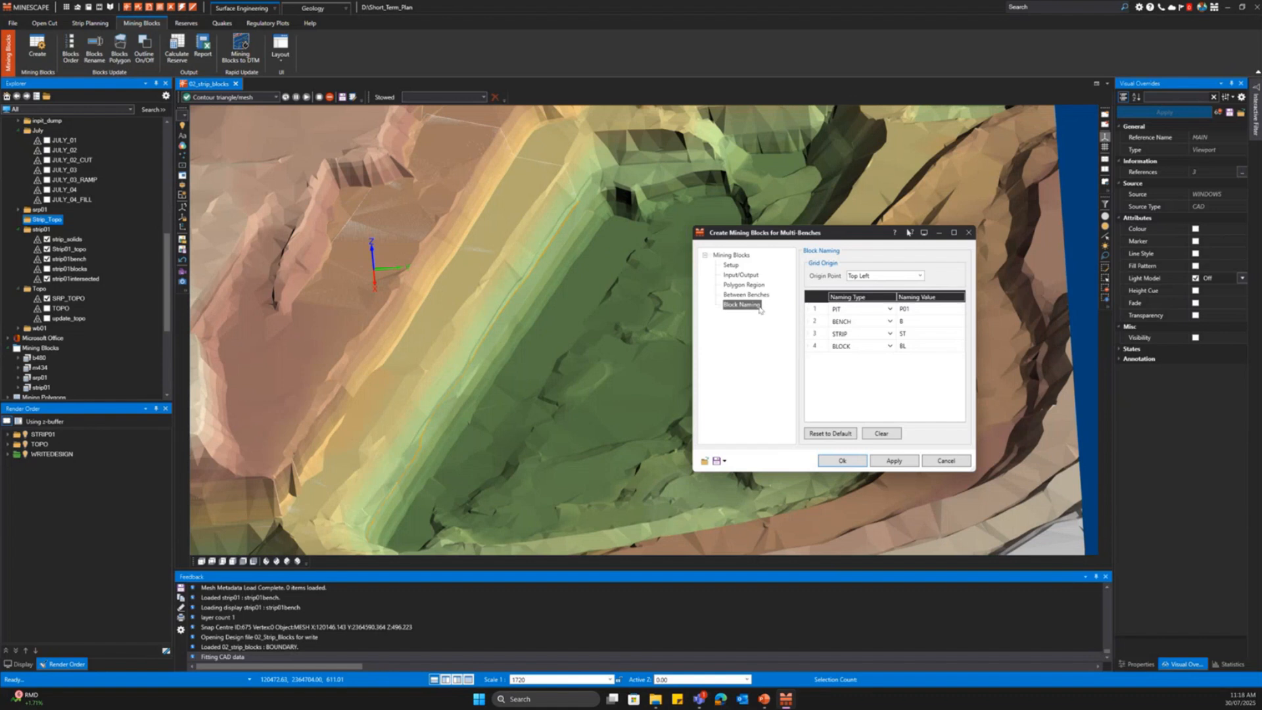
left_click(939, 233)
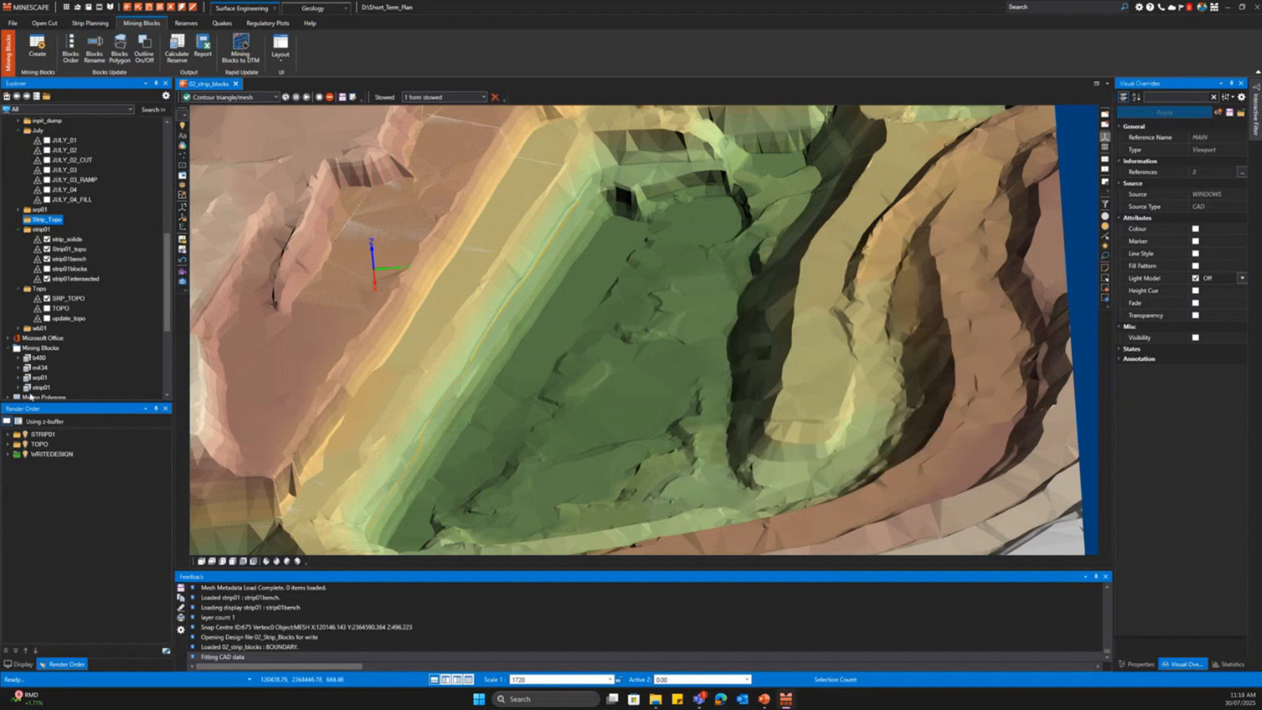
- Hide the TOPO group and remove the Strip01_topo mesh from the display
left_click(20, 664)
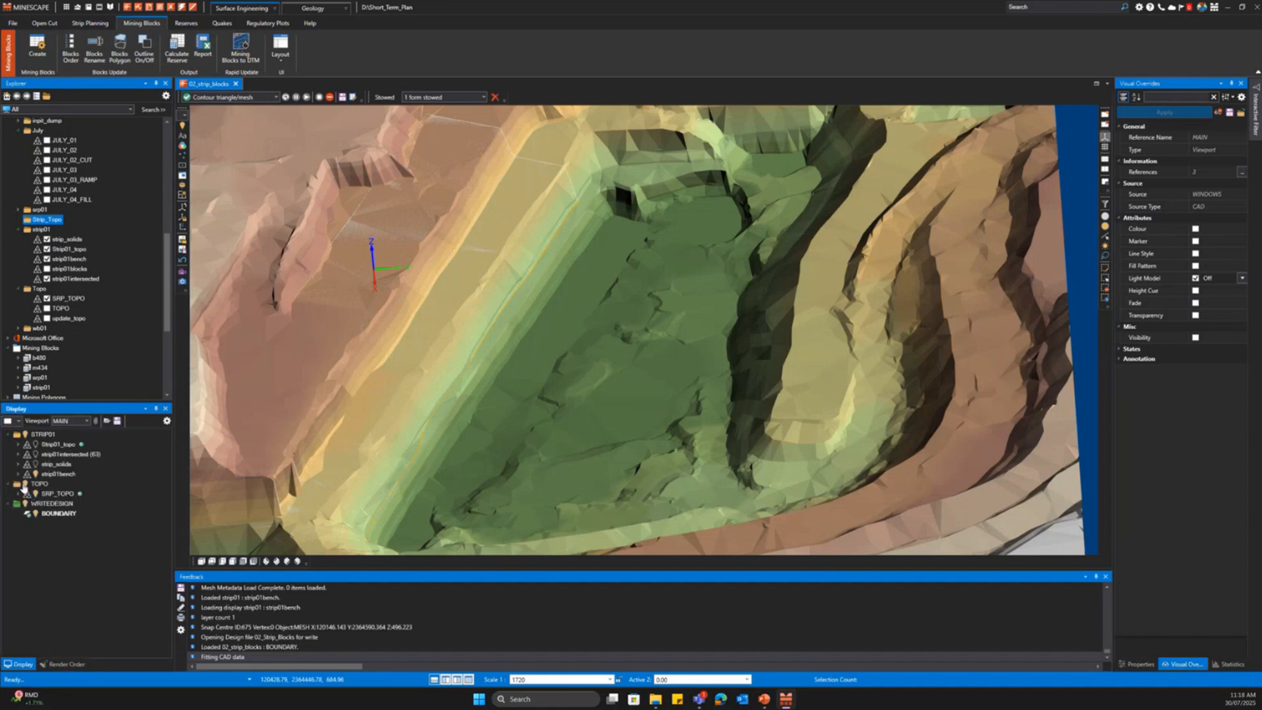
left_click(25, 483)
scroll(242, 370, "up", 2)
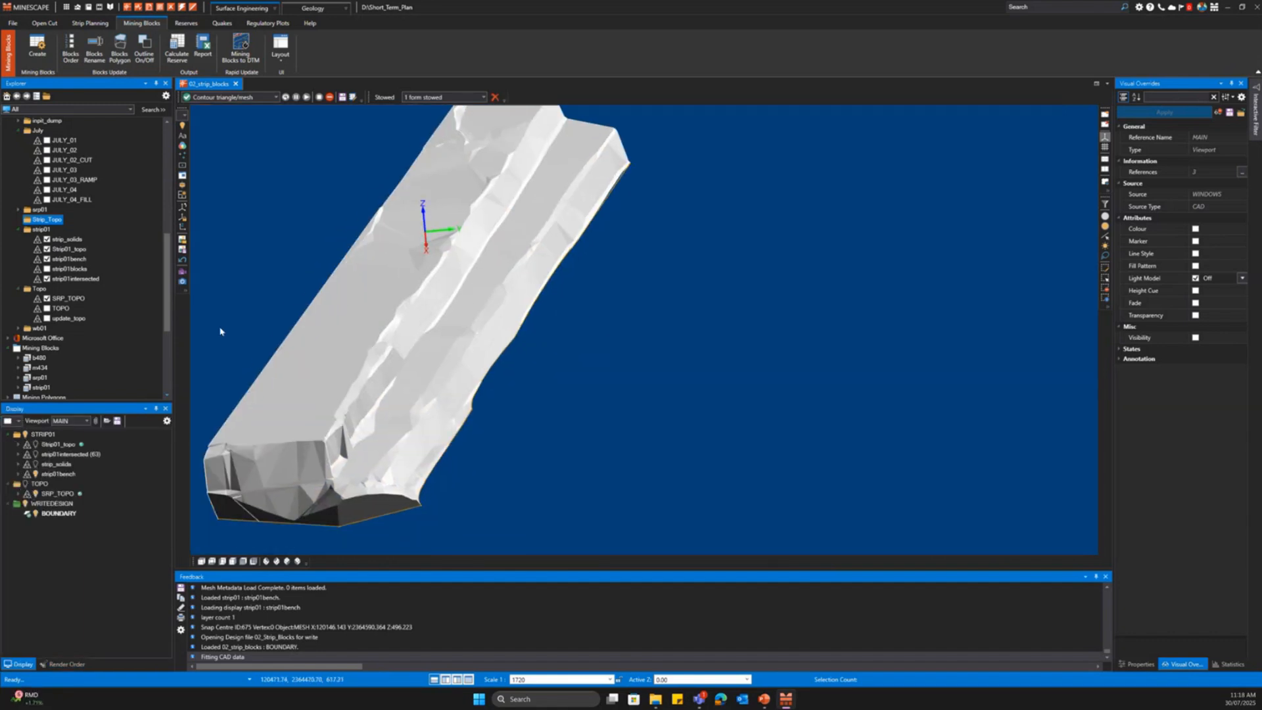
left_click(46, 249)
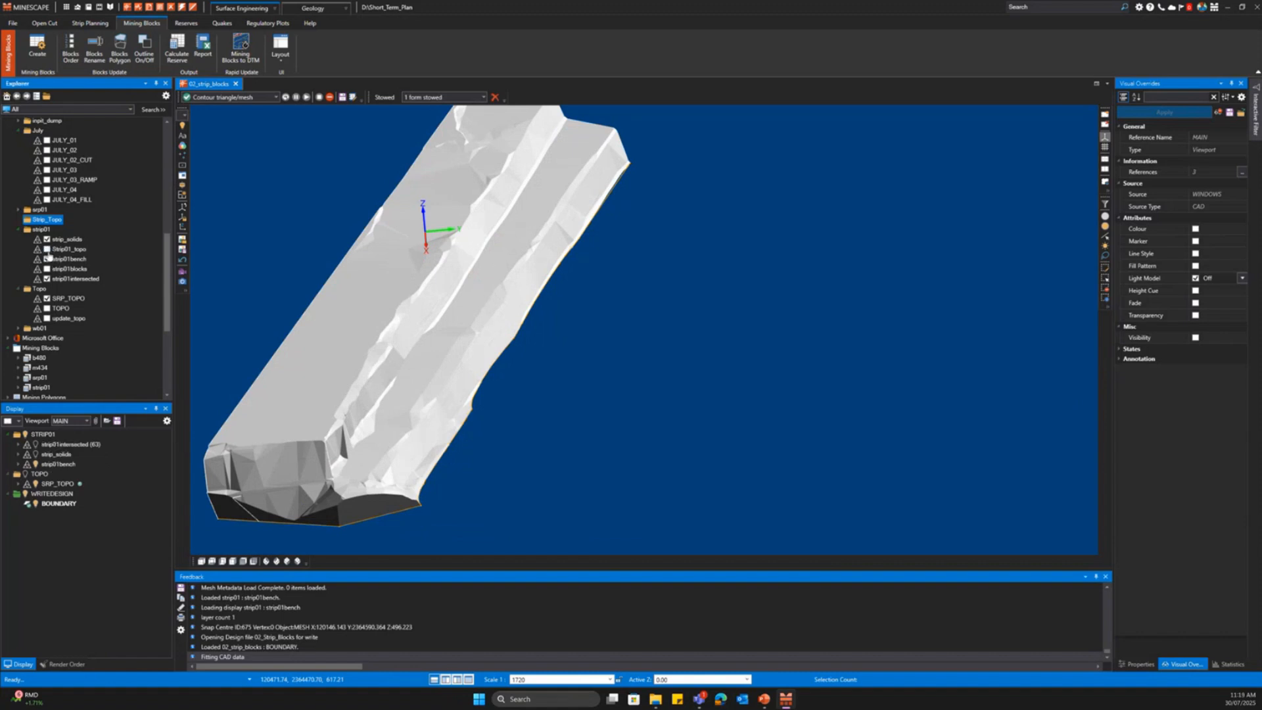
- Display the strip01blocks mesh in place of strip01bench
left_click(46, 259)
left_click(47, 259)
left_click(419, 352)
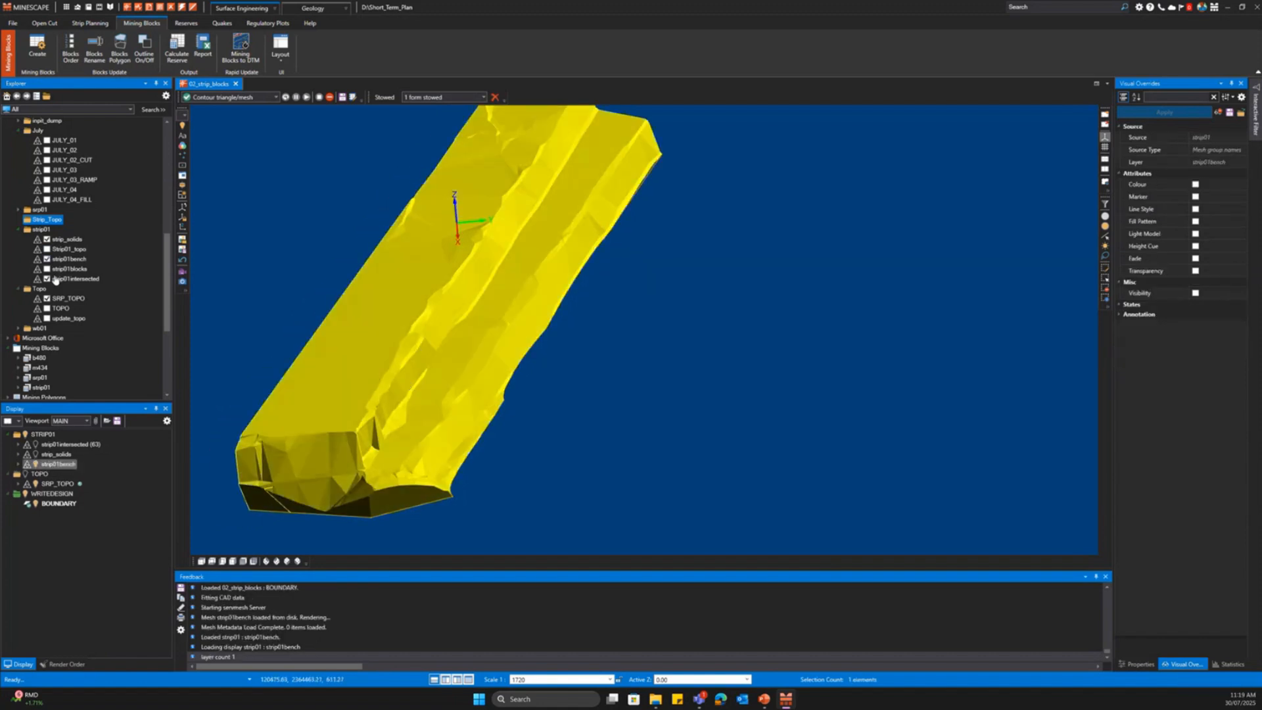
left_click(46, 269)
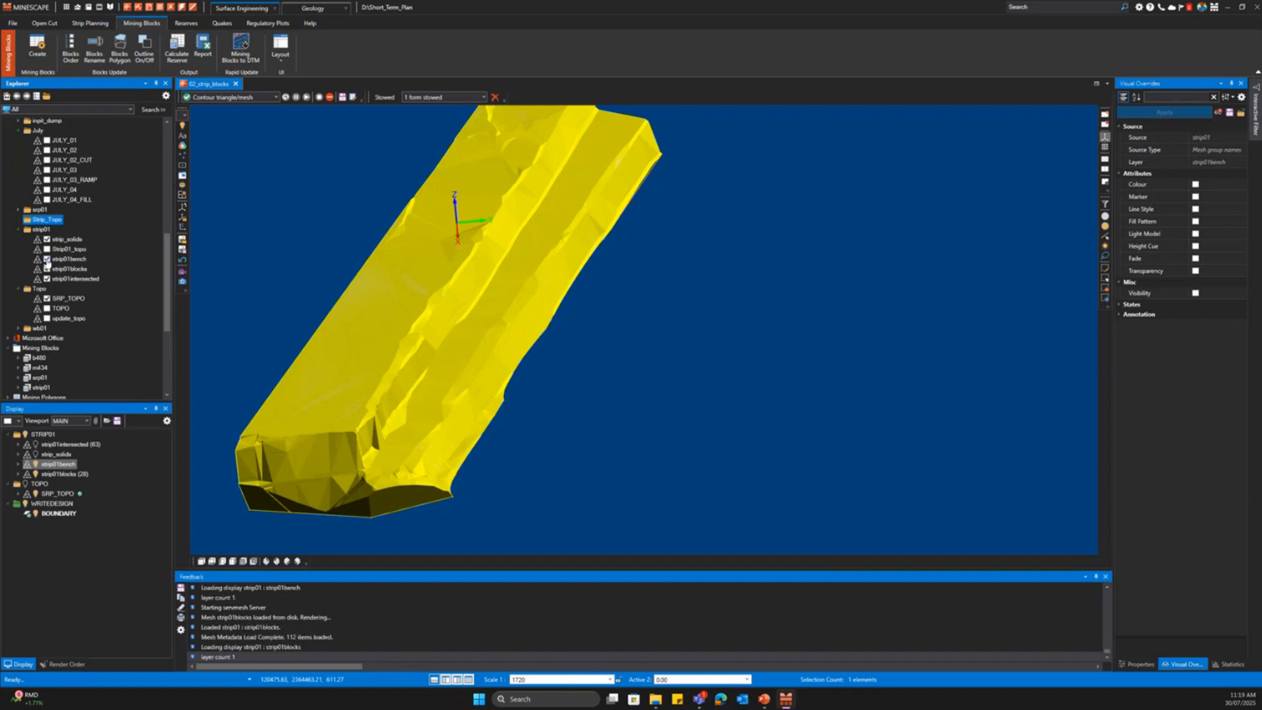
left_click(47, 259)
- Highlight individual blocks of strip01blocks along the upper and lower benches to examine how the strip is divided
left_click(355, 430)
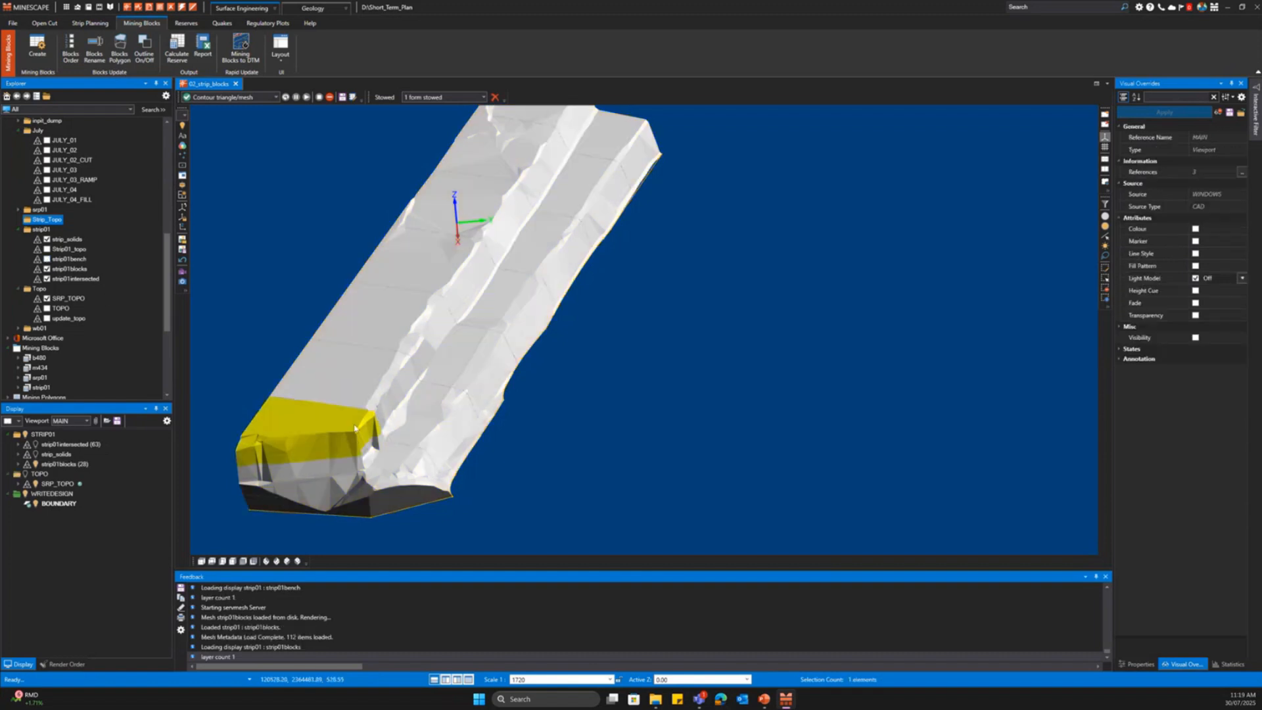
left_click(371, 393)
left_click(402, 340)
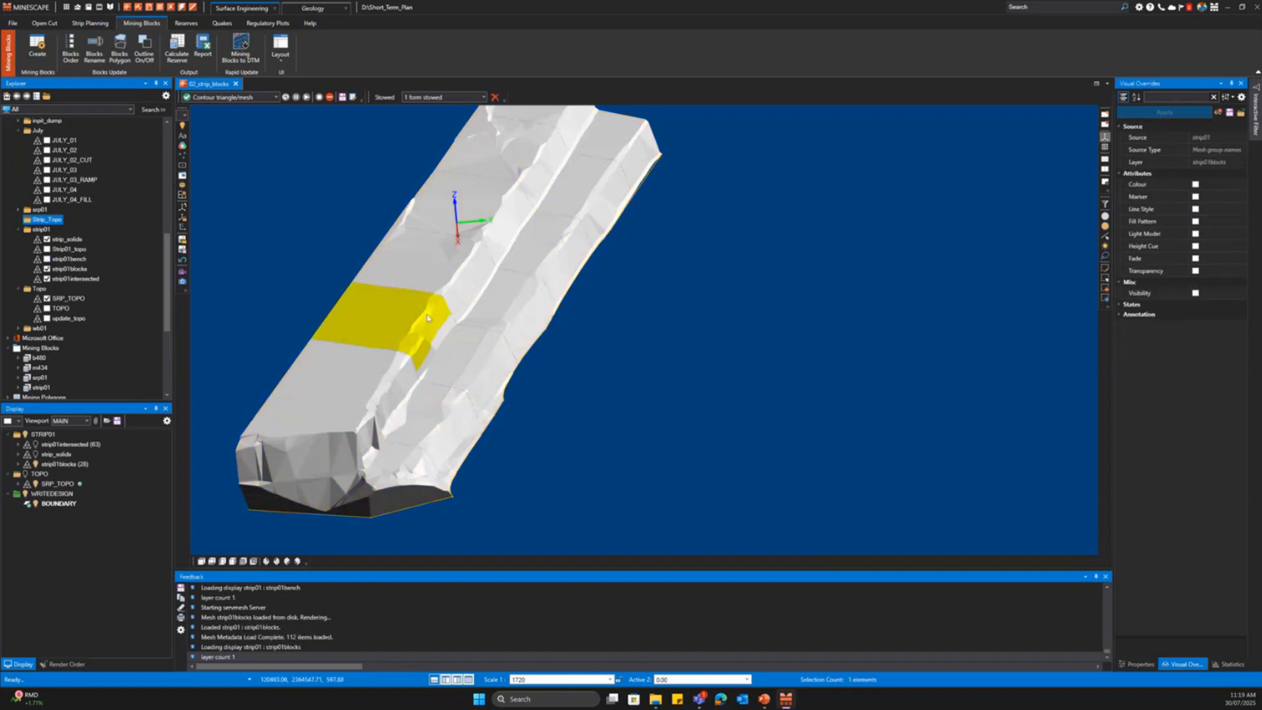
left_click(444, 272)
middle_click_drag(466, 245, 463, 318)
left_click(470, 279)
left_click(501, 244)
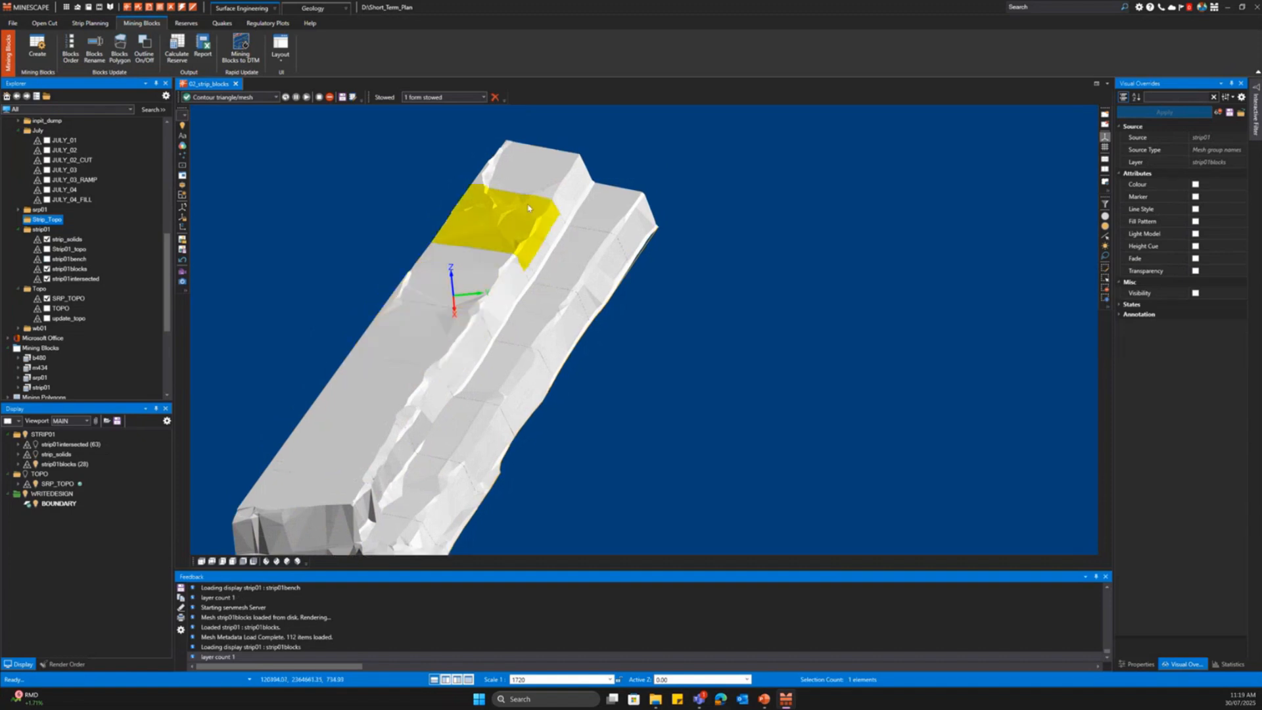
left_click(543, 183)
left_click(500, 334)
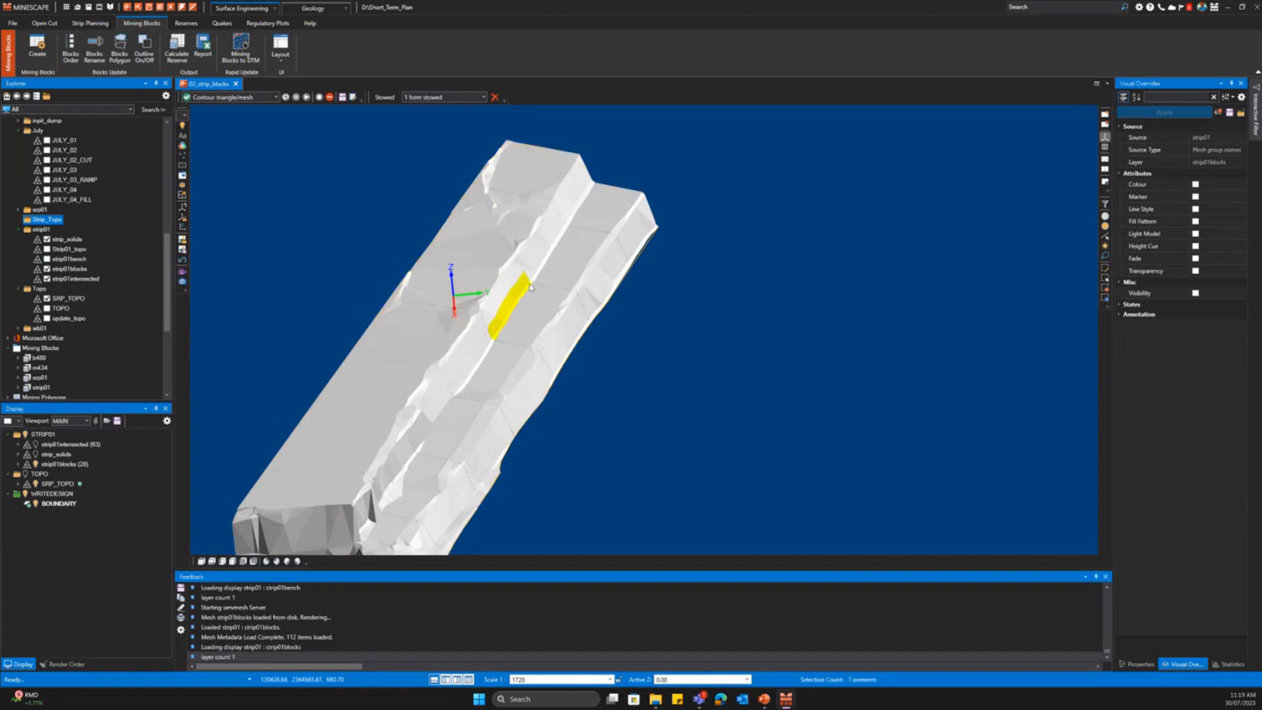
- Highlight blocks at the far end and along the middle of the strip01blocks lower bench to check their extents
left_click(564, 233)
left_click(572, 220)
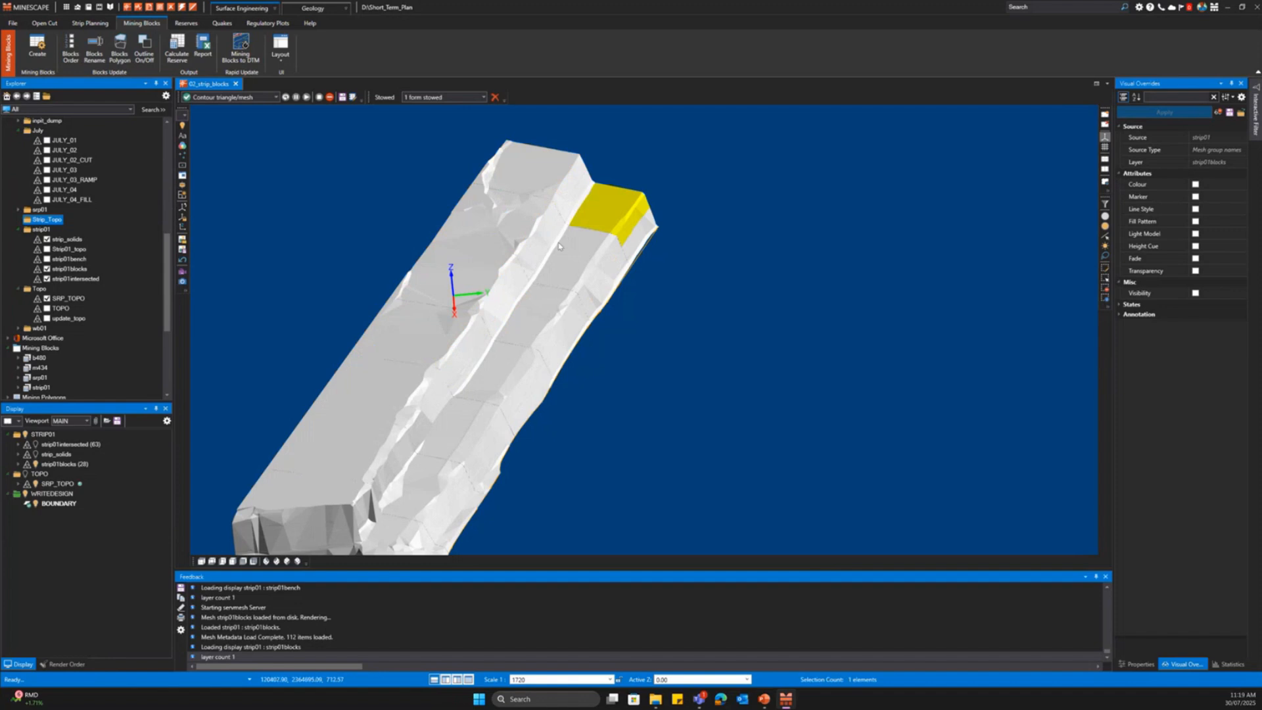
left_click(500, 338)
middle_click_drag(499, 339, 440, 388)
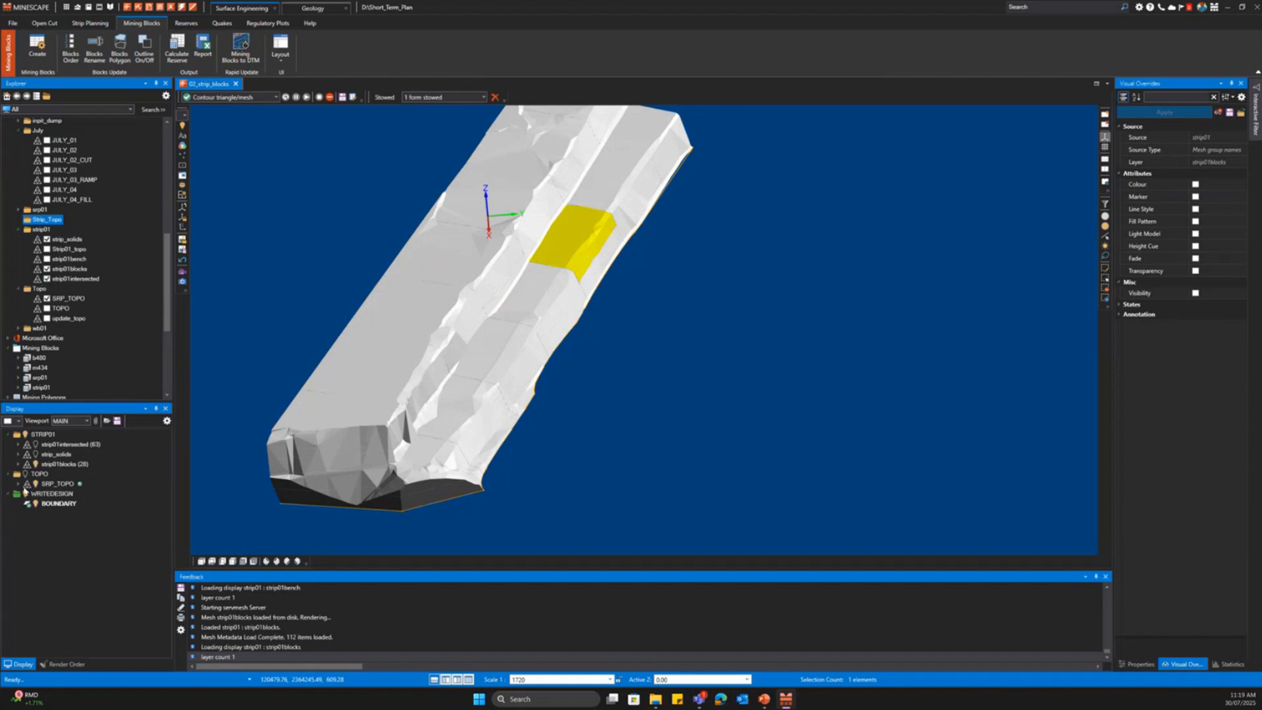
- Display the strip01intersected mesh in place of strip01blocks and highlight an orange interval block on the lower bench
left_click(36, 445)
left_click(36, 464)
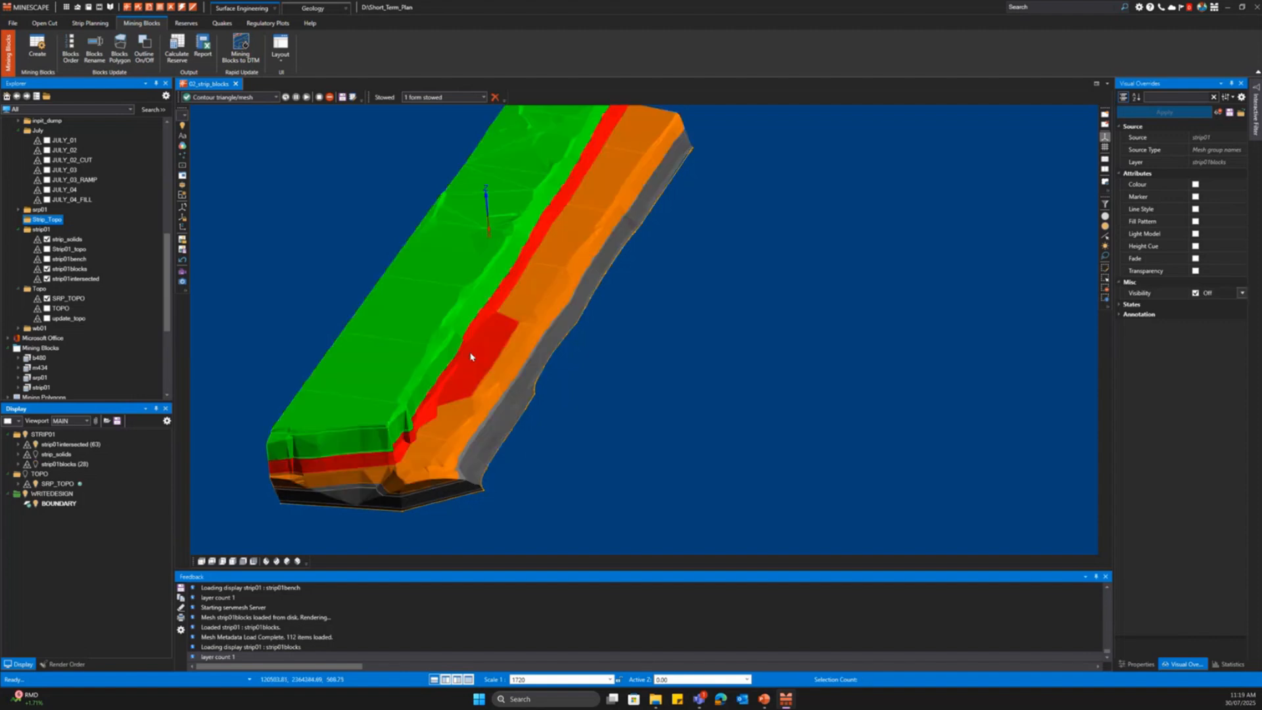
scroll(448, 357, "up", 5)
scroll(448, 357, "down", 5)
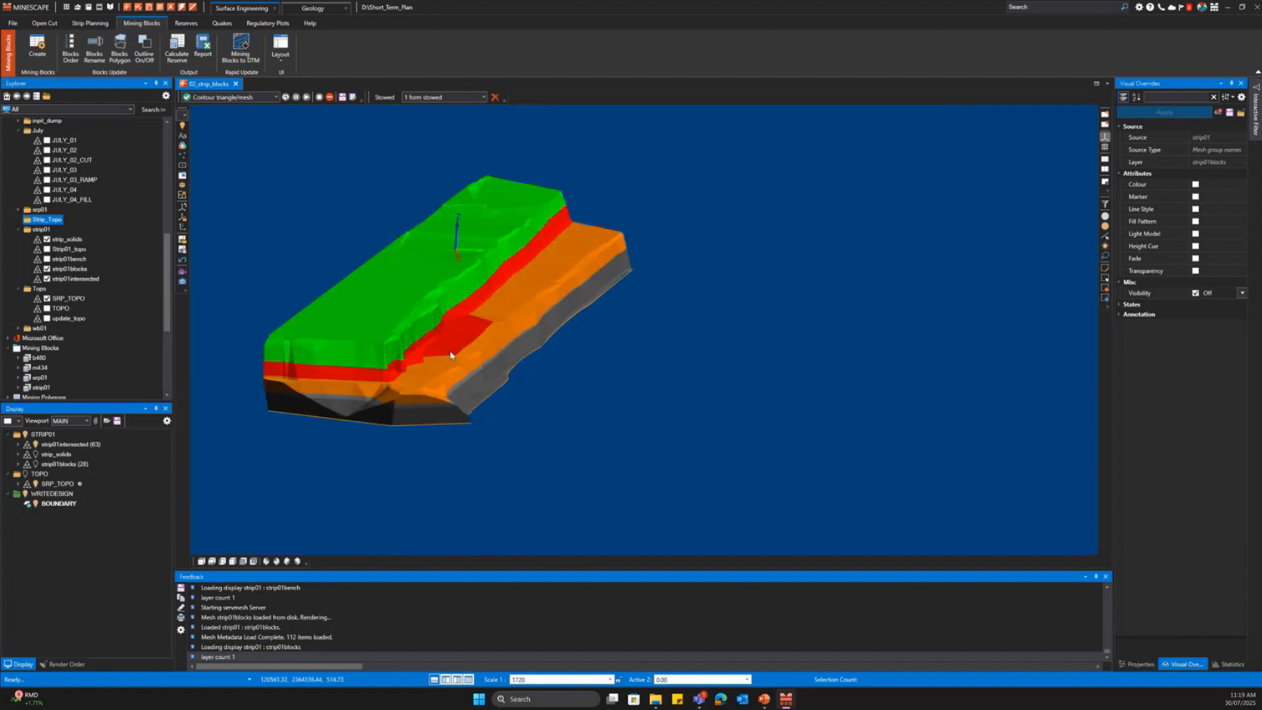
middle_click_drag(451, 355, 502, 355)
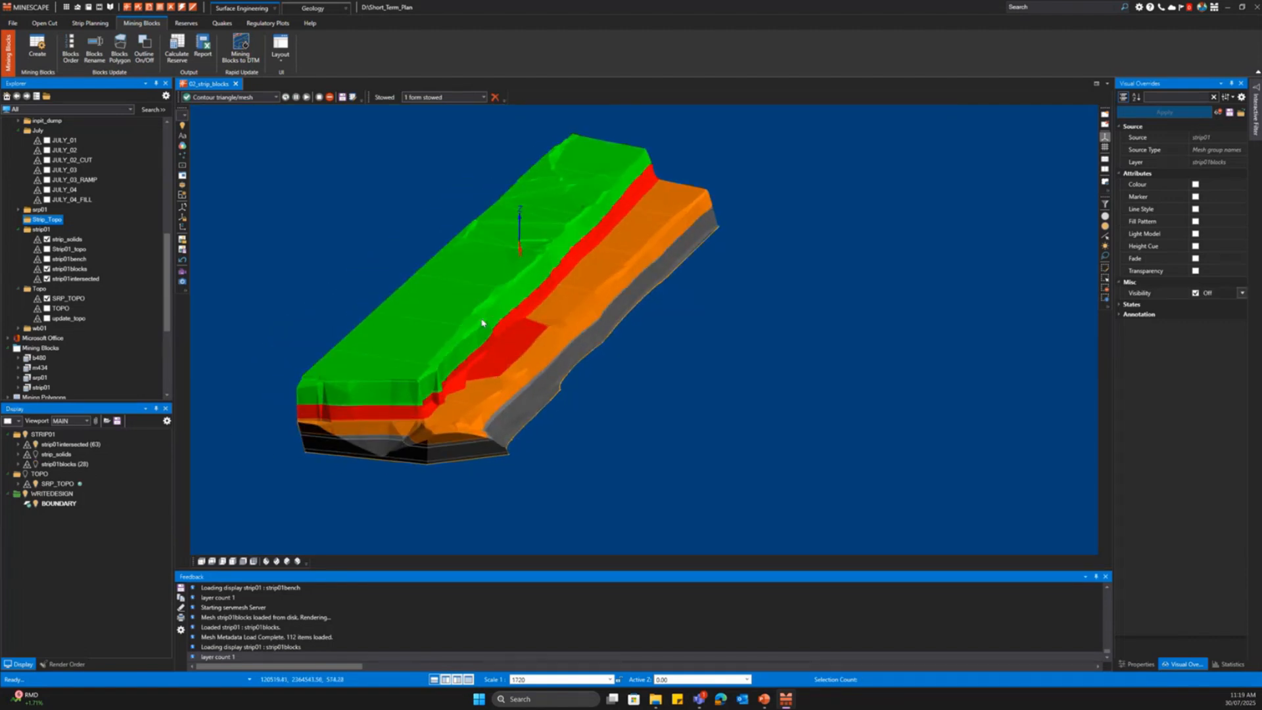
left_click(468, 343)
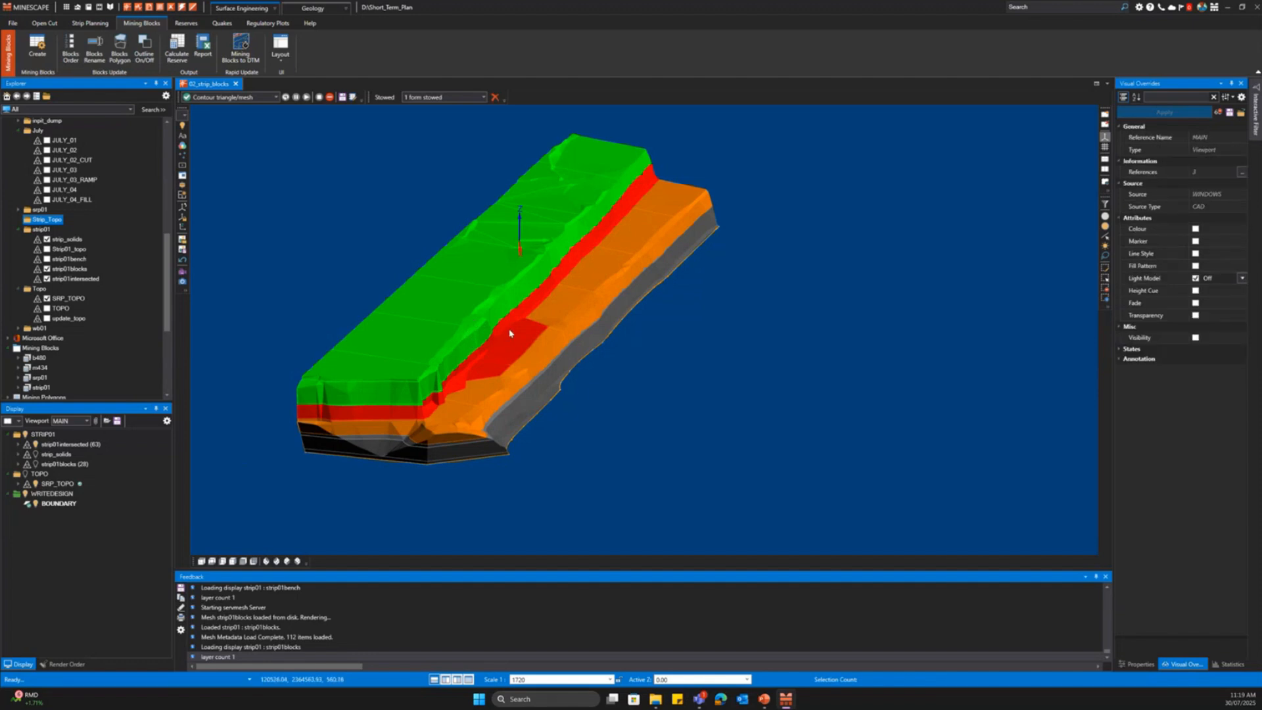
left_click(494, 403)
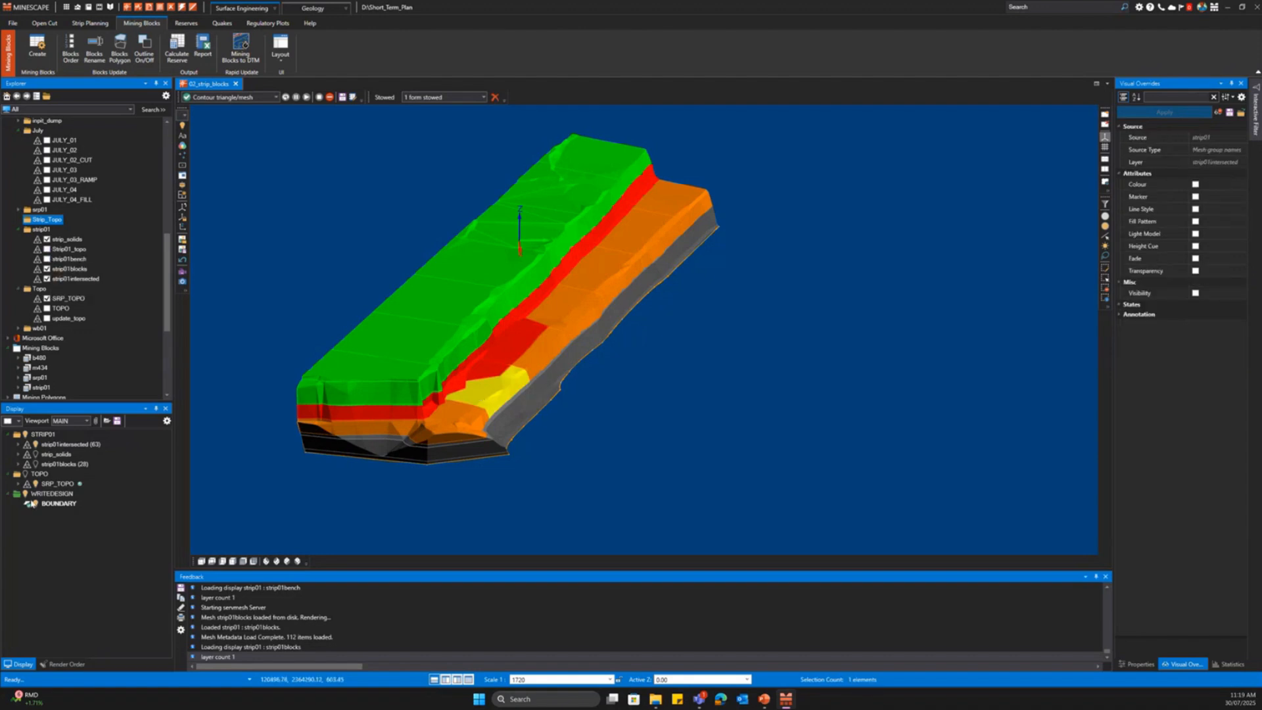
- Display strip_solids in place of strip01intersected and examine the strip solid from its near end
left_click(36, 454)
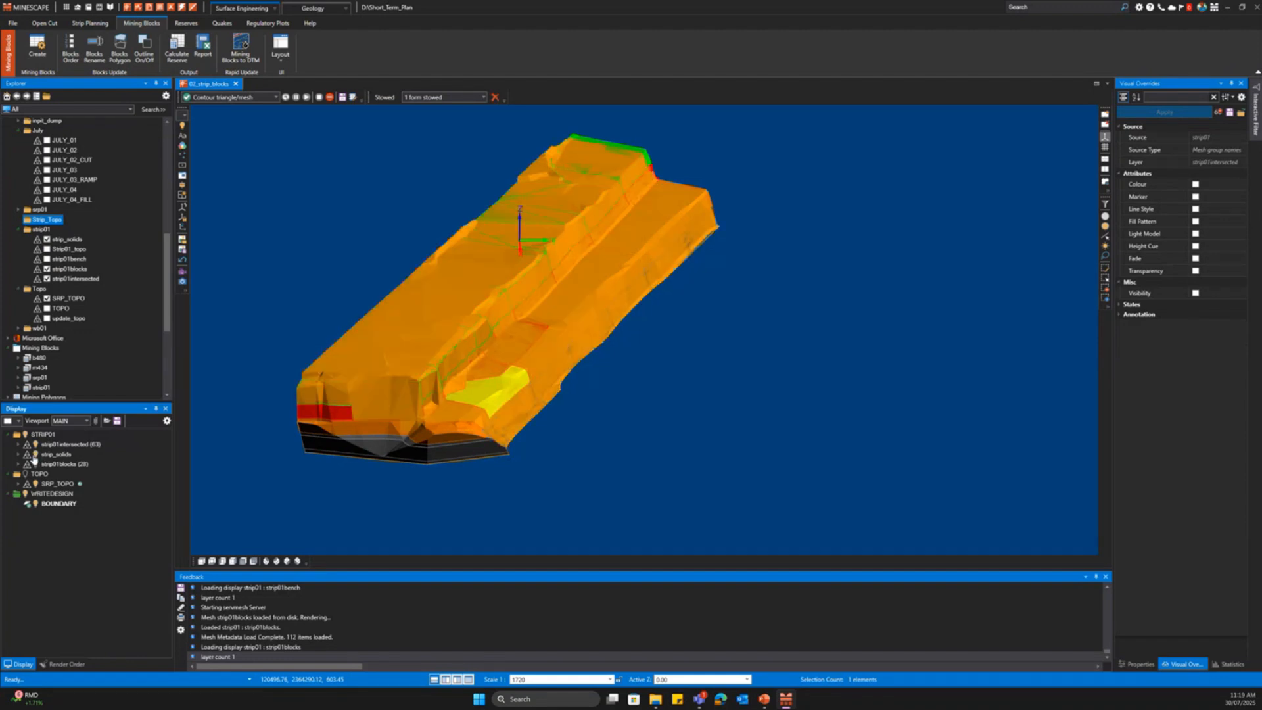
left_click(35, 444)
middle_click_drag(303, 410, 286, 449)
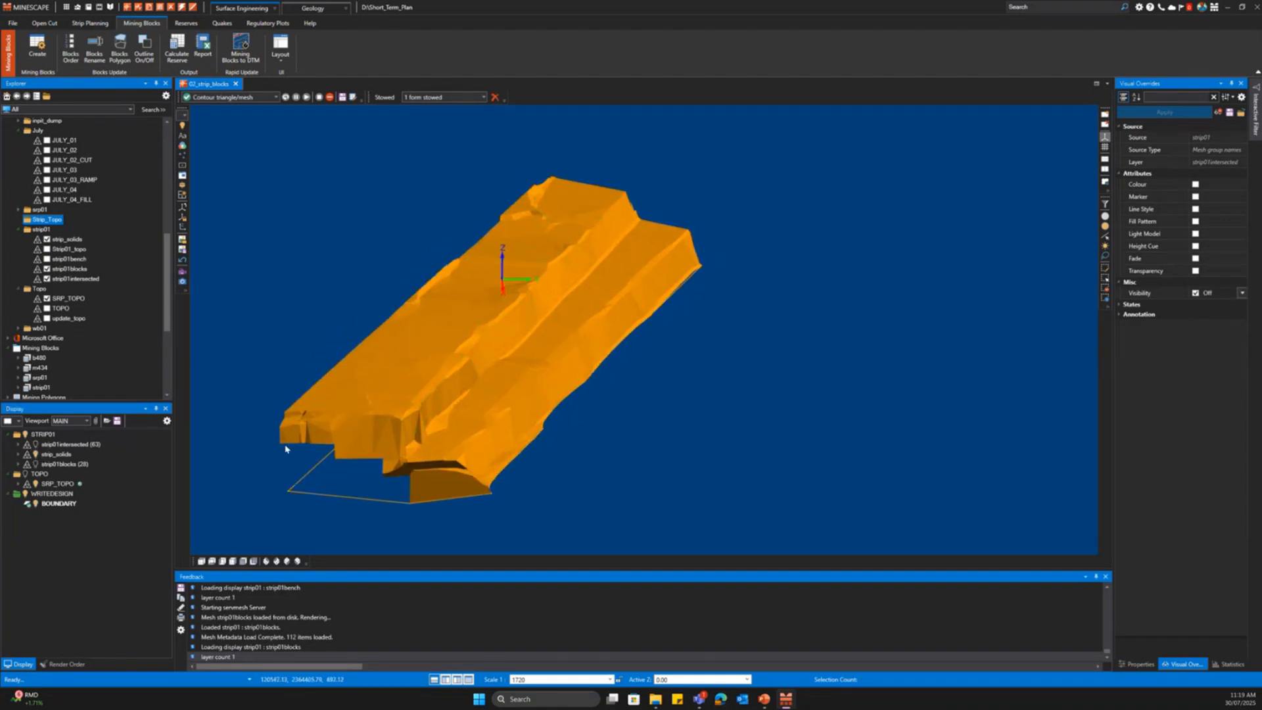
left_click_drag(414, 491, 445, 431)
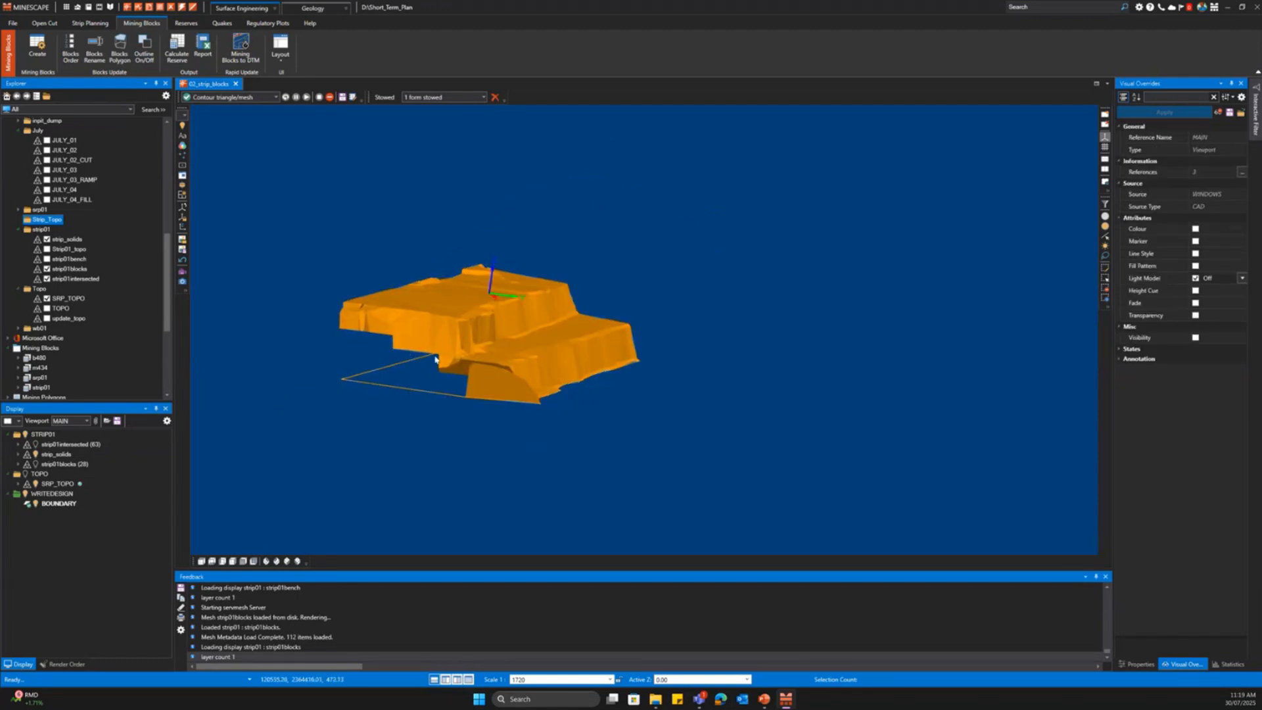
middle_click_drag(466, 373, 487, 386)
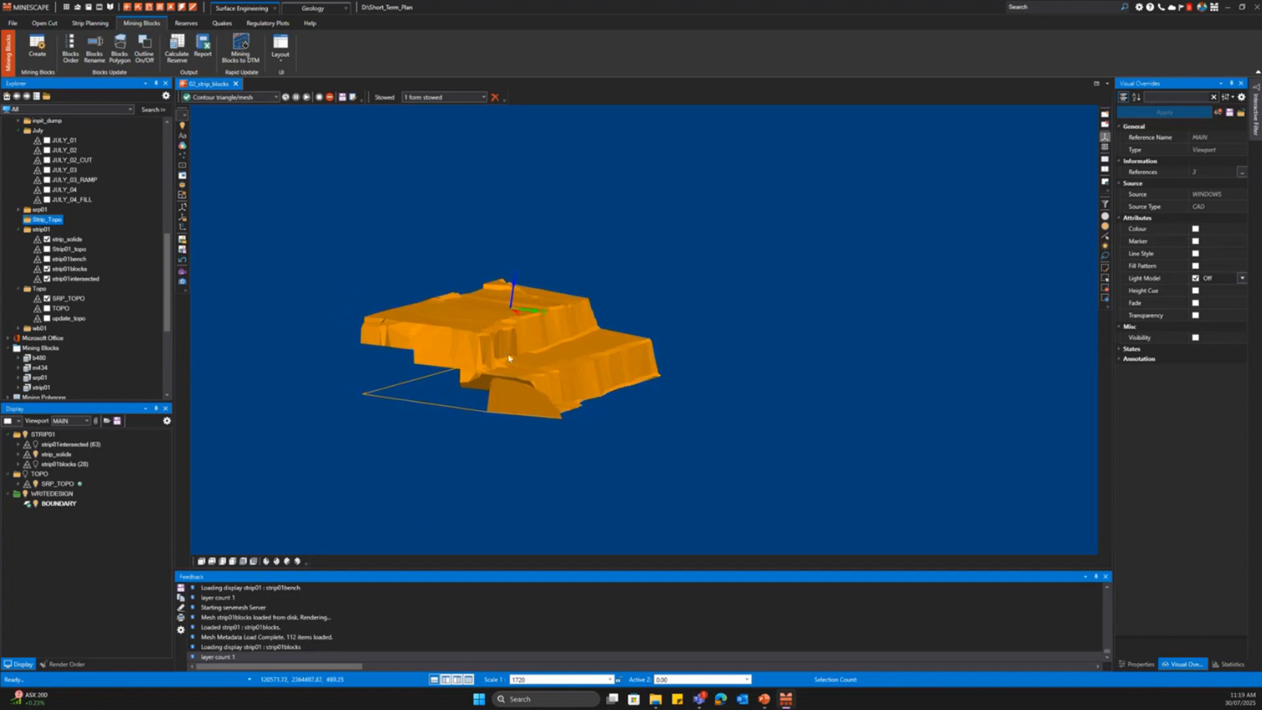
left_click_drag(509, 359, 488, 382)
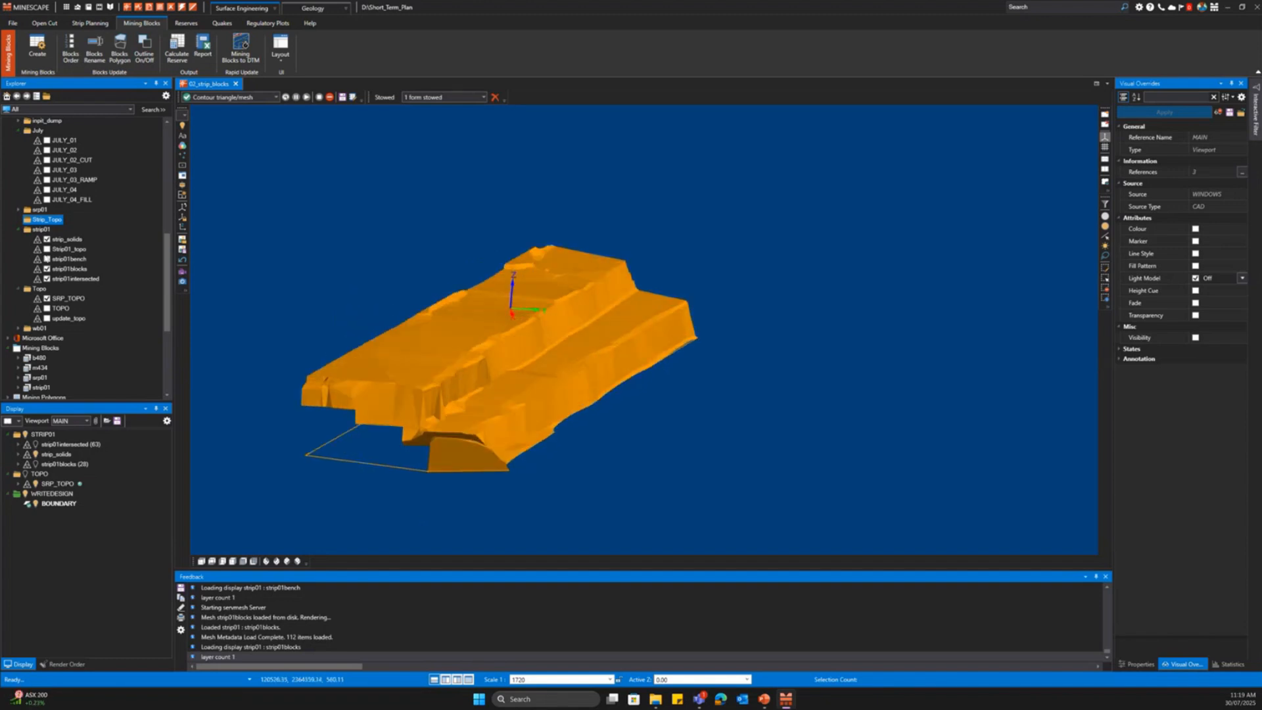
- Open the mining-block reserve calculation for scenario strip01 with strip01bench displayed, and close the stowed multi-bench block creation form
left_click(49, 260)
left_click(182, 49)
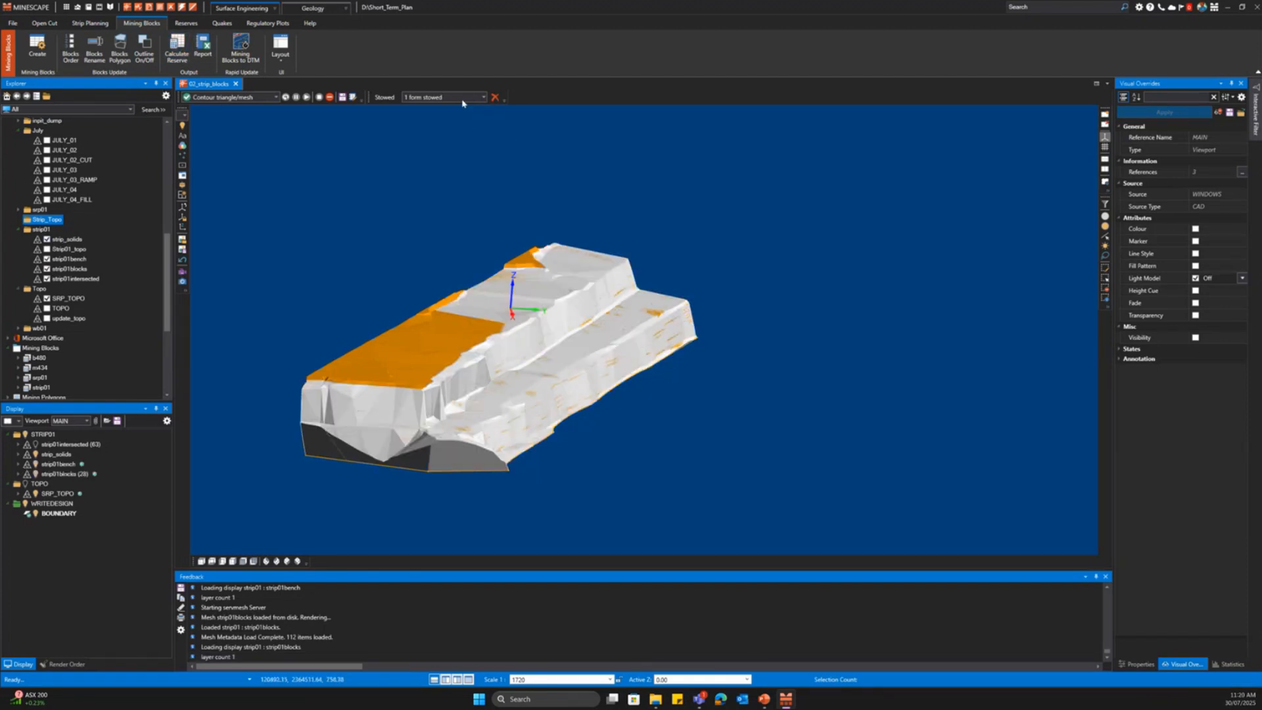
left_click(486, 108)
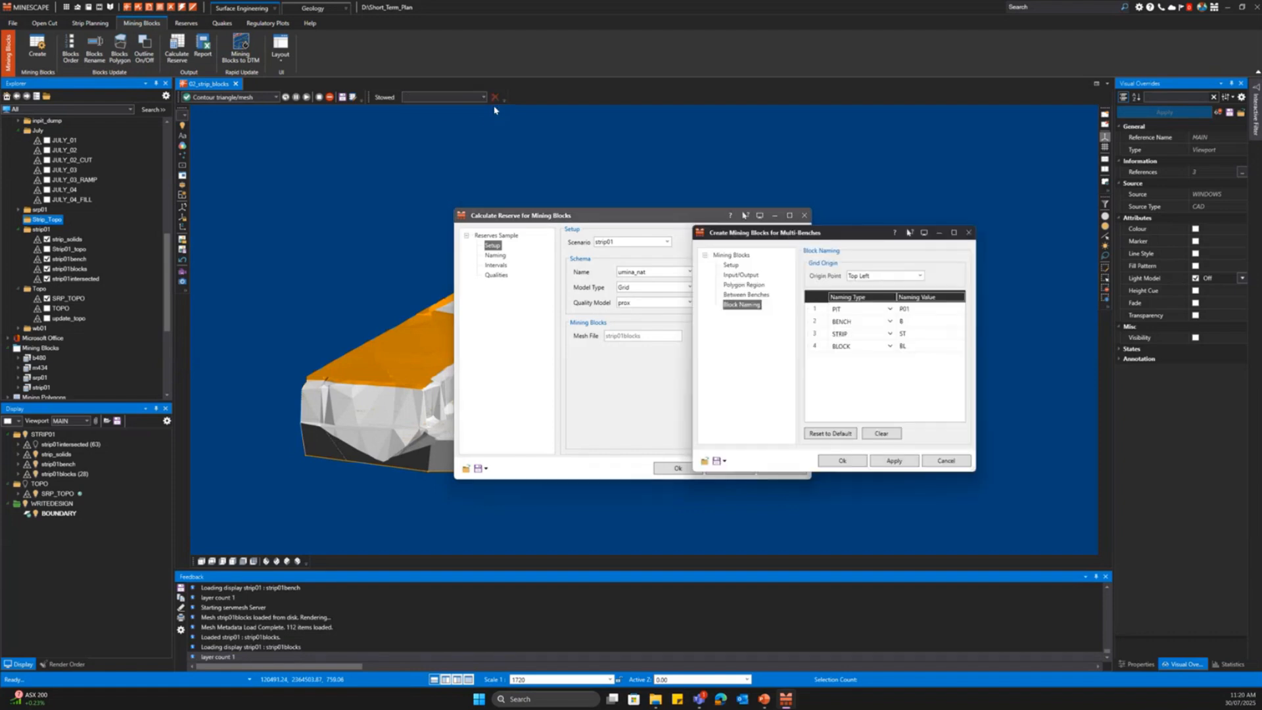
left_click(970, 231)
left_click(664, 244)
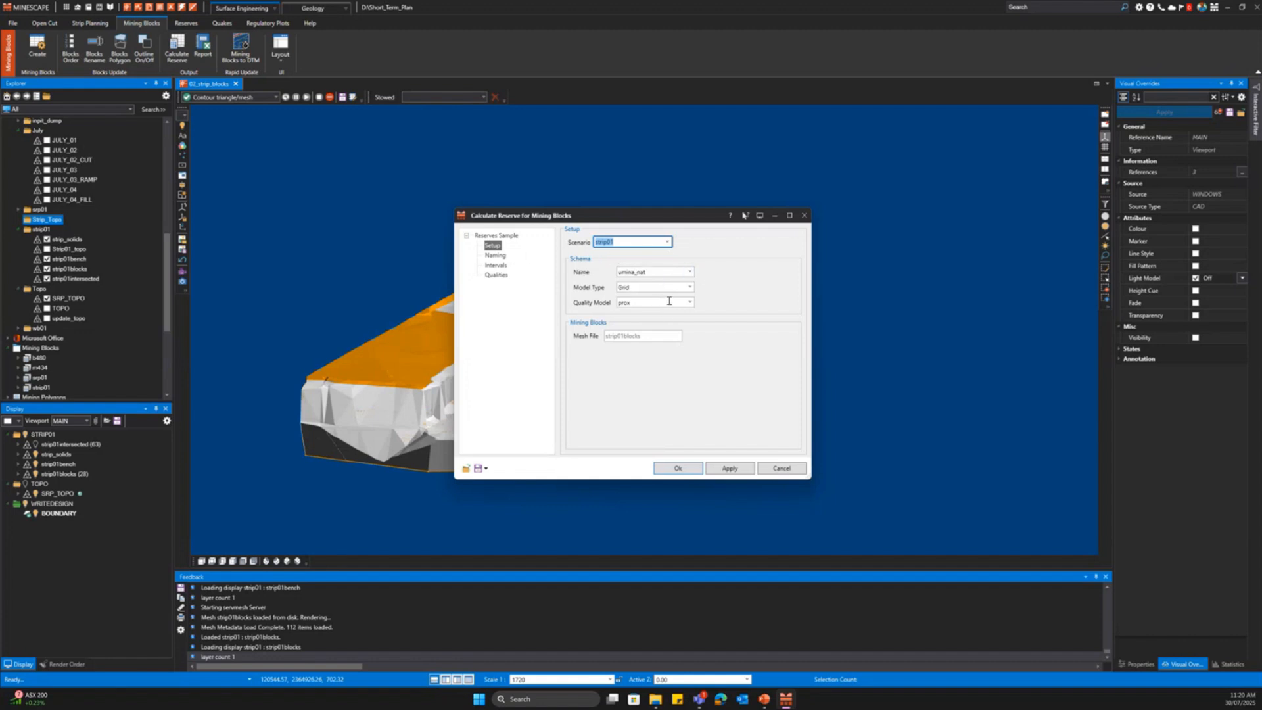
- Review the reserve calculation's naming order, reserve intervals with their colours, and qualities
left_click(503, 256)
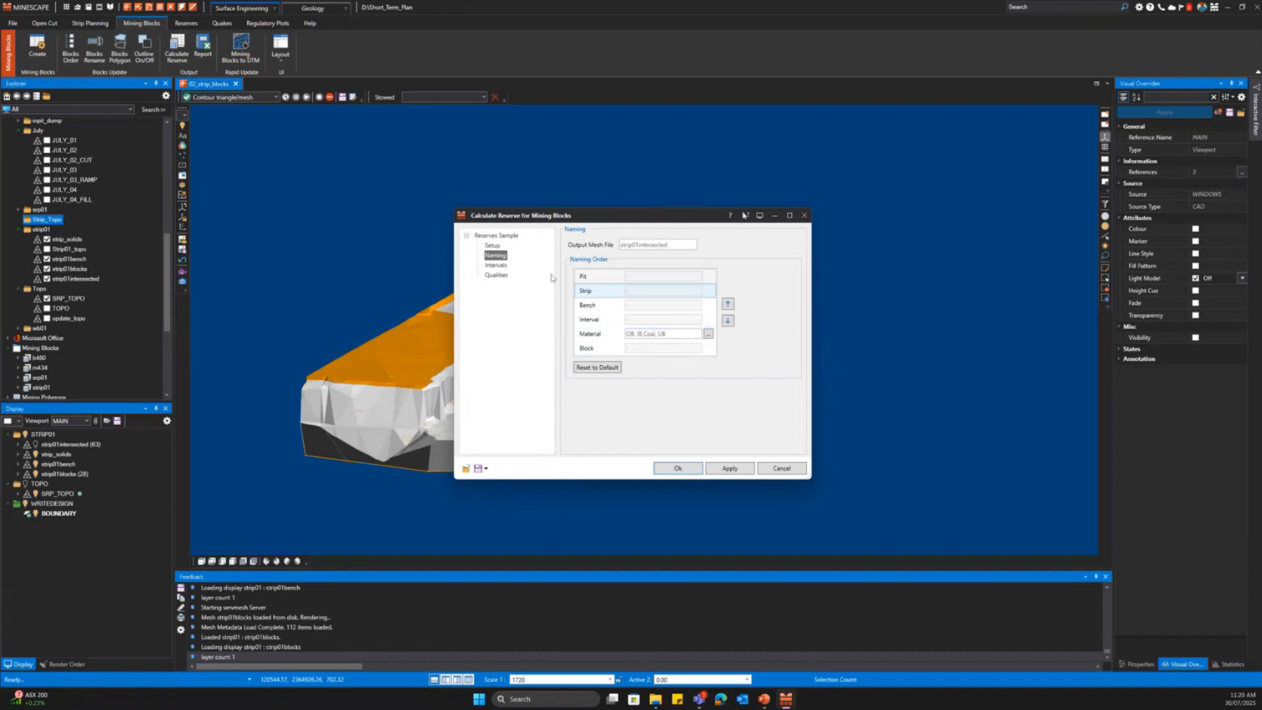
left_click(497, 266)
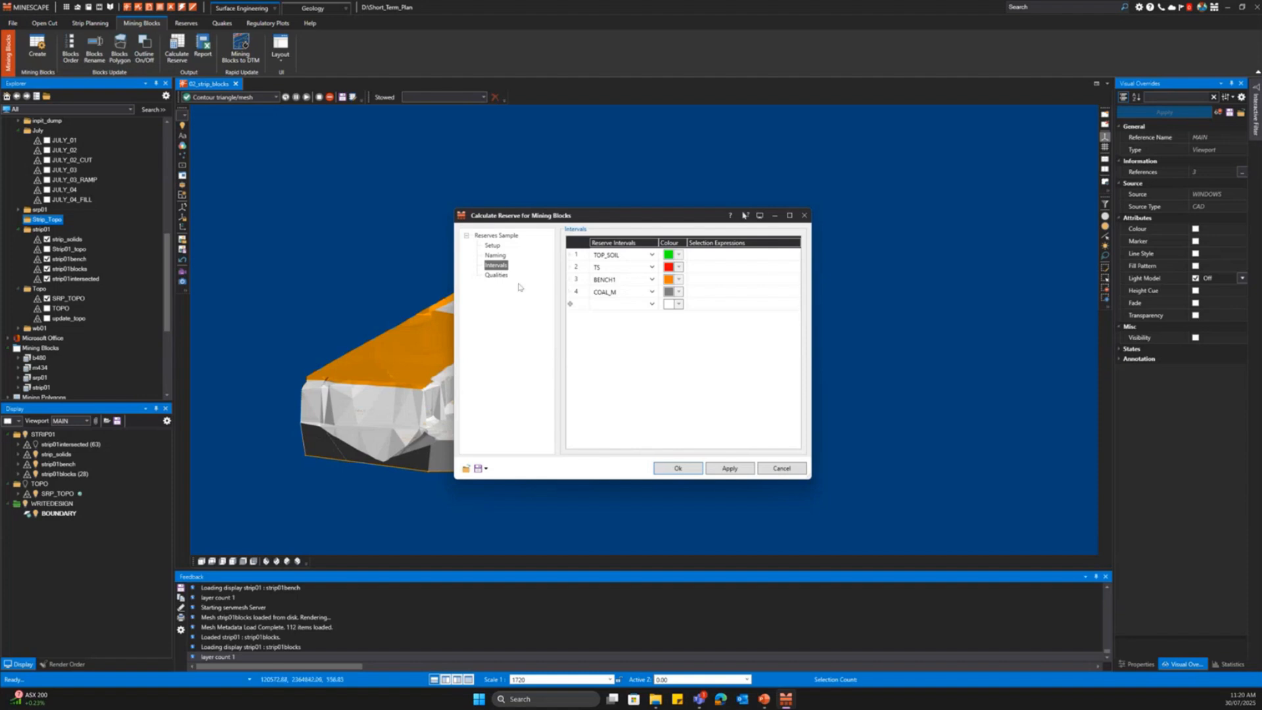
left_click(497, 275)
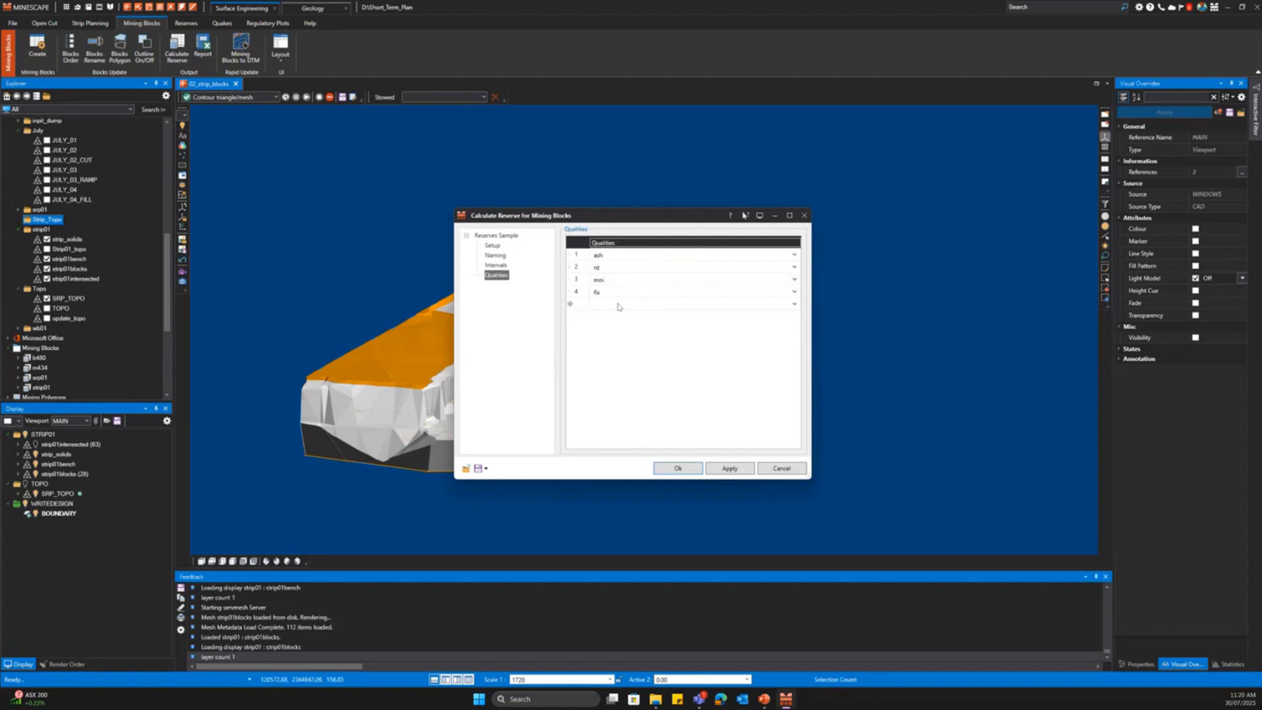
left_click(502, 266)
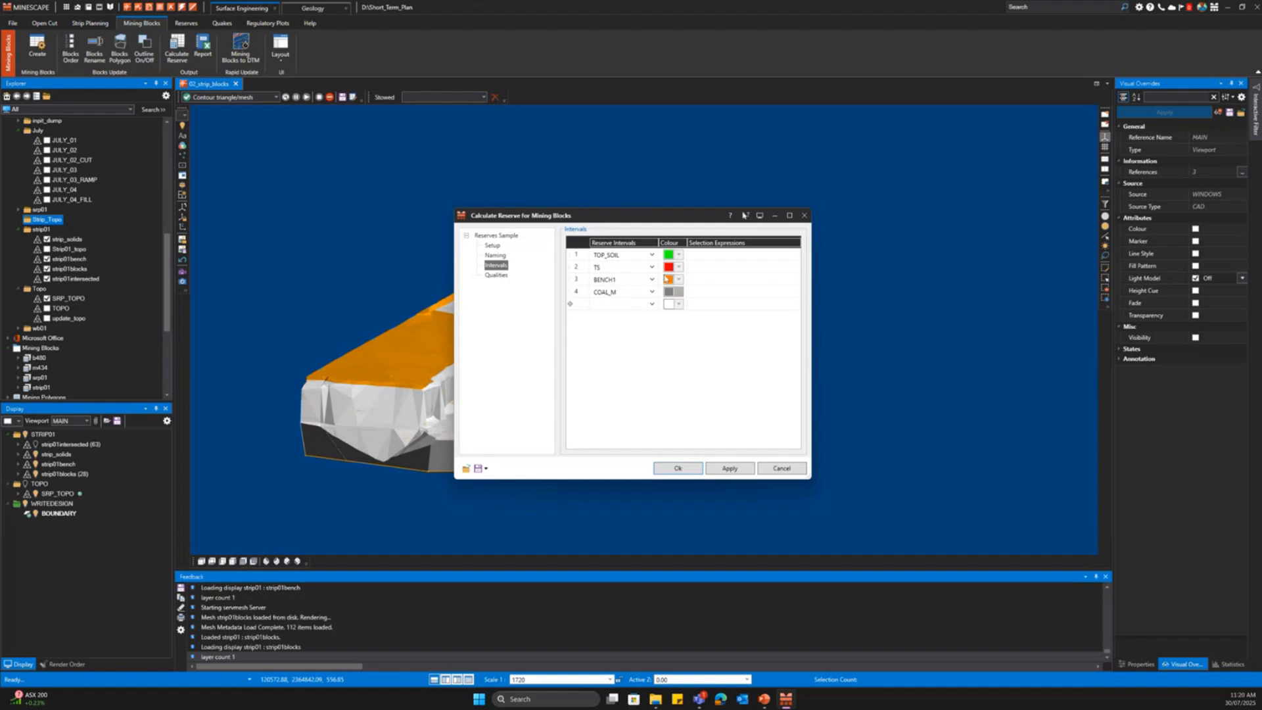
- Move the reserve settings aside and display strip01intersected in place of the strip_solids, strip01bench and strip01blocks meshes
left_click_drag(601, 217, 705, 215)
middle_click_drag(280, 376, 249, 413)
left_click(36, 465)
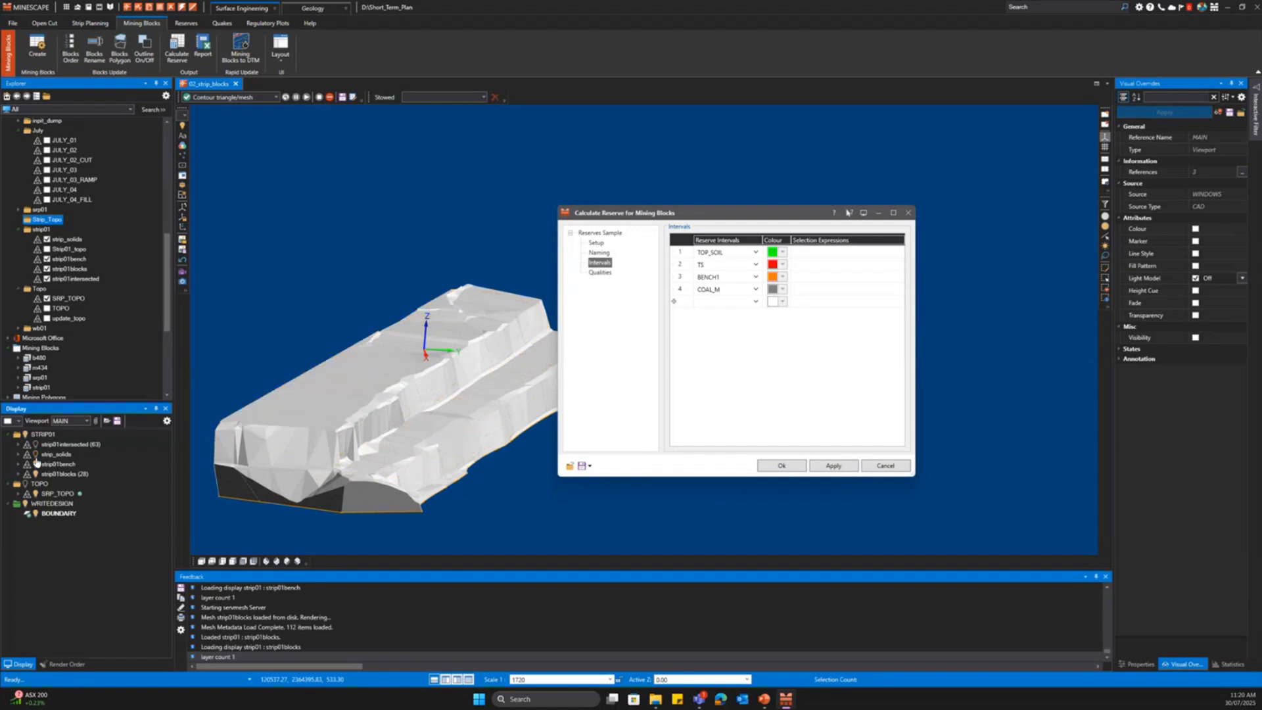
left_click(37, 473)
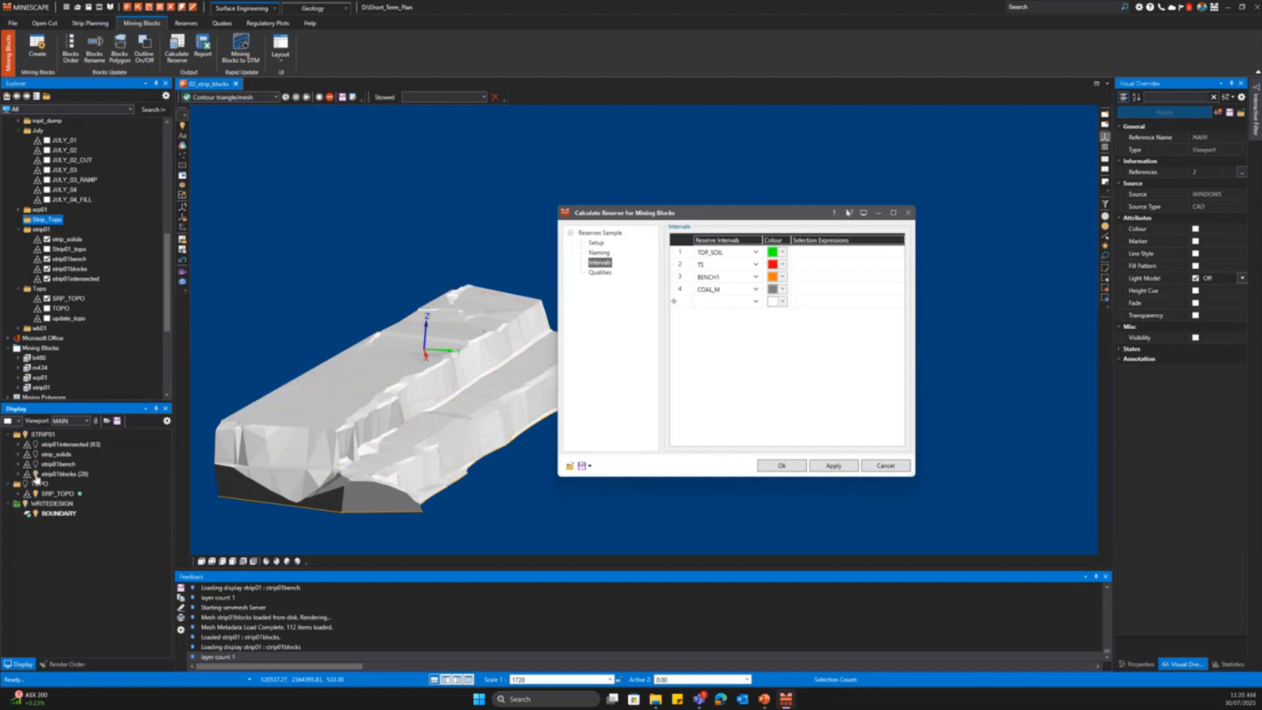
left_click(36, 444)
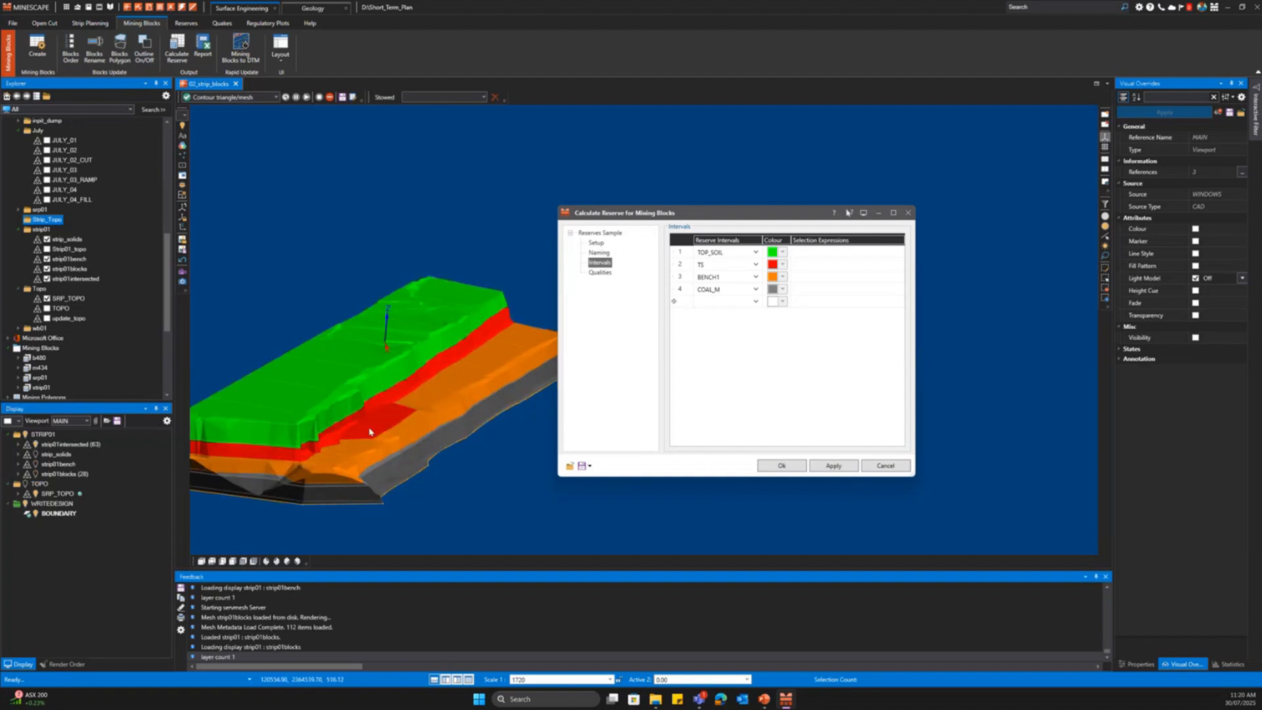
- Compare the coloured intervals on the lower bench with the reserve settings, recheck the qualities, and cancel the reserve calculation
middle_click_drag(369, 432, 375, 427)
scroll(410, 376, "up", 4)
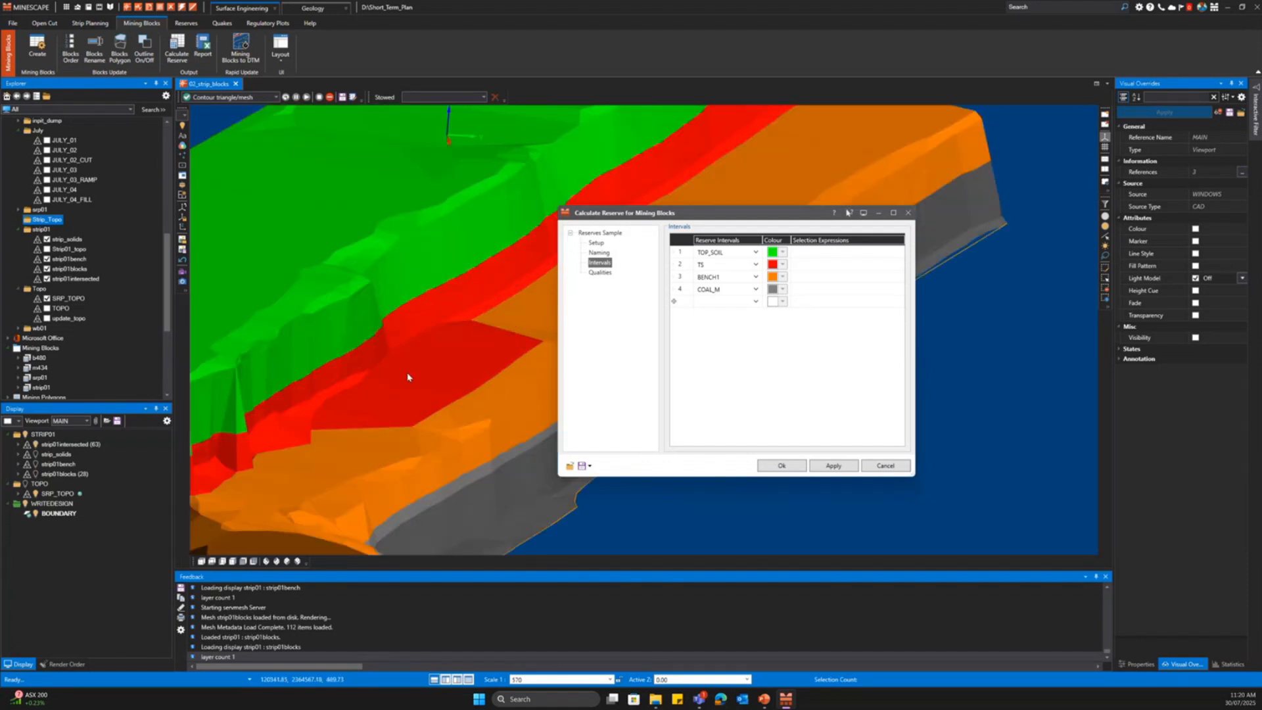
middle_click_drag(407, 377, 434, 368)
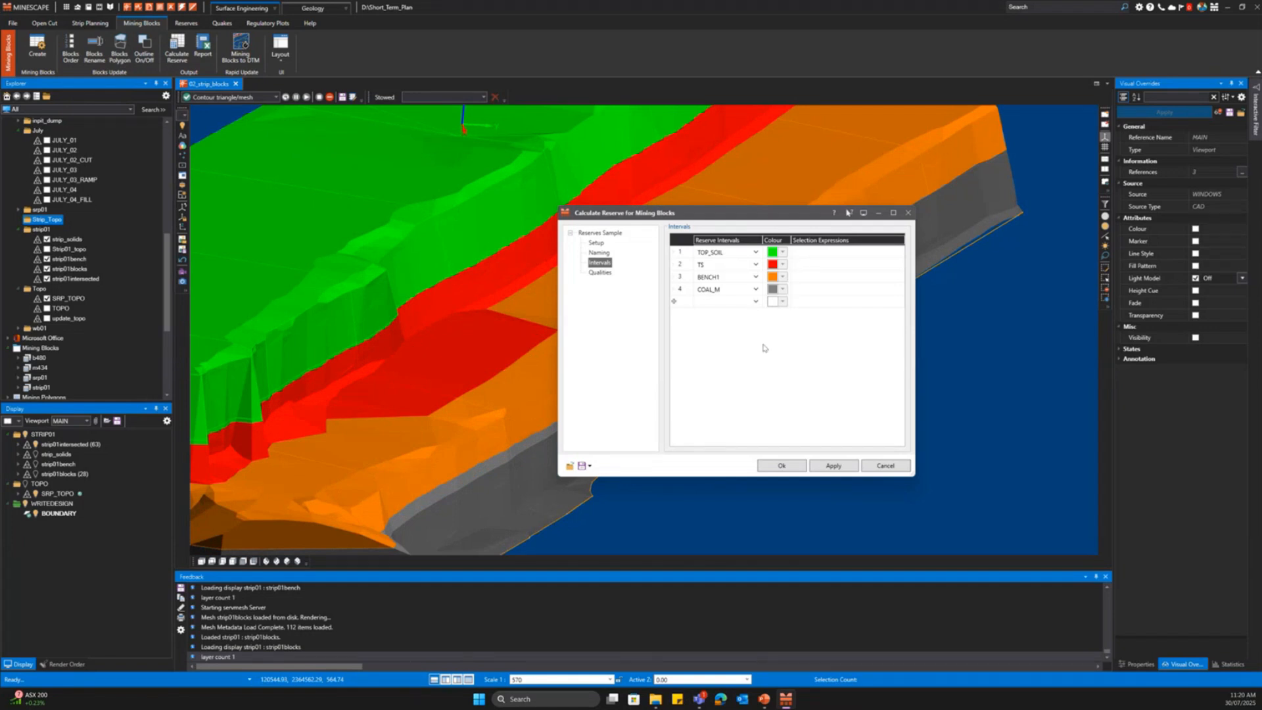
left_click(599, 272)
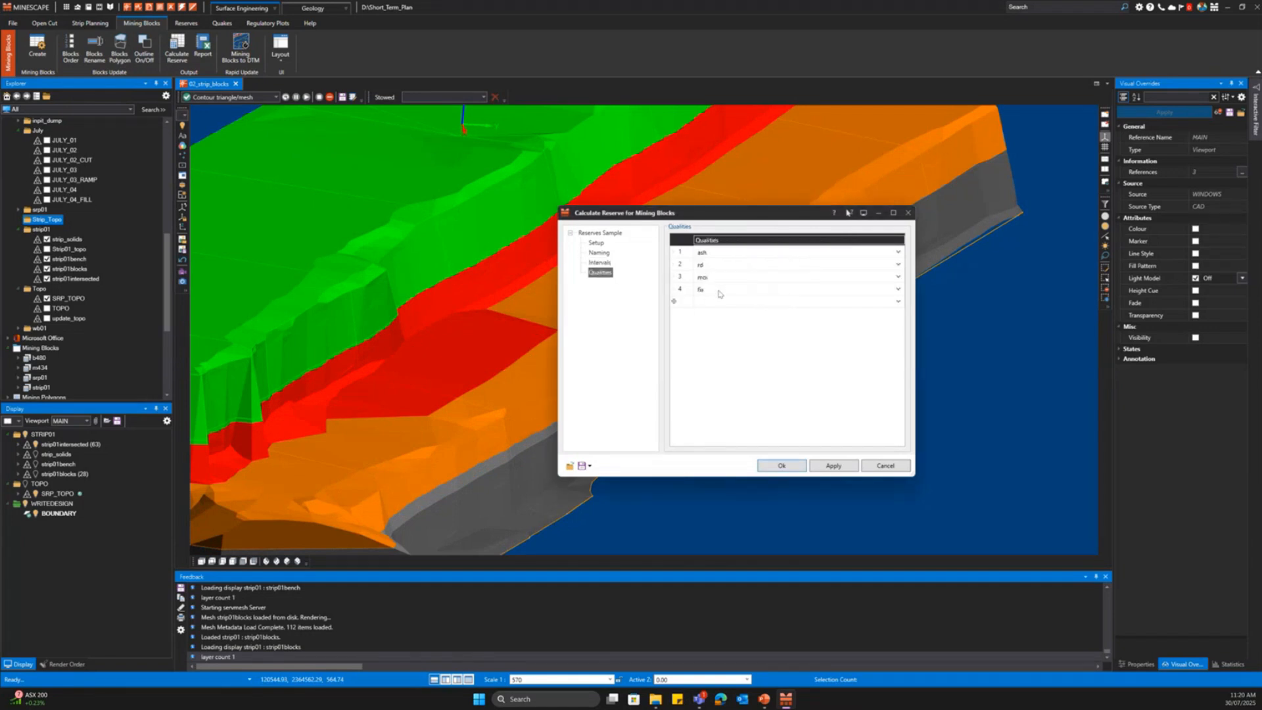
left_click(884, 466)
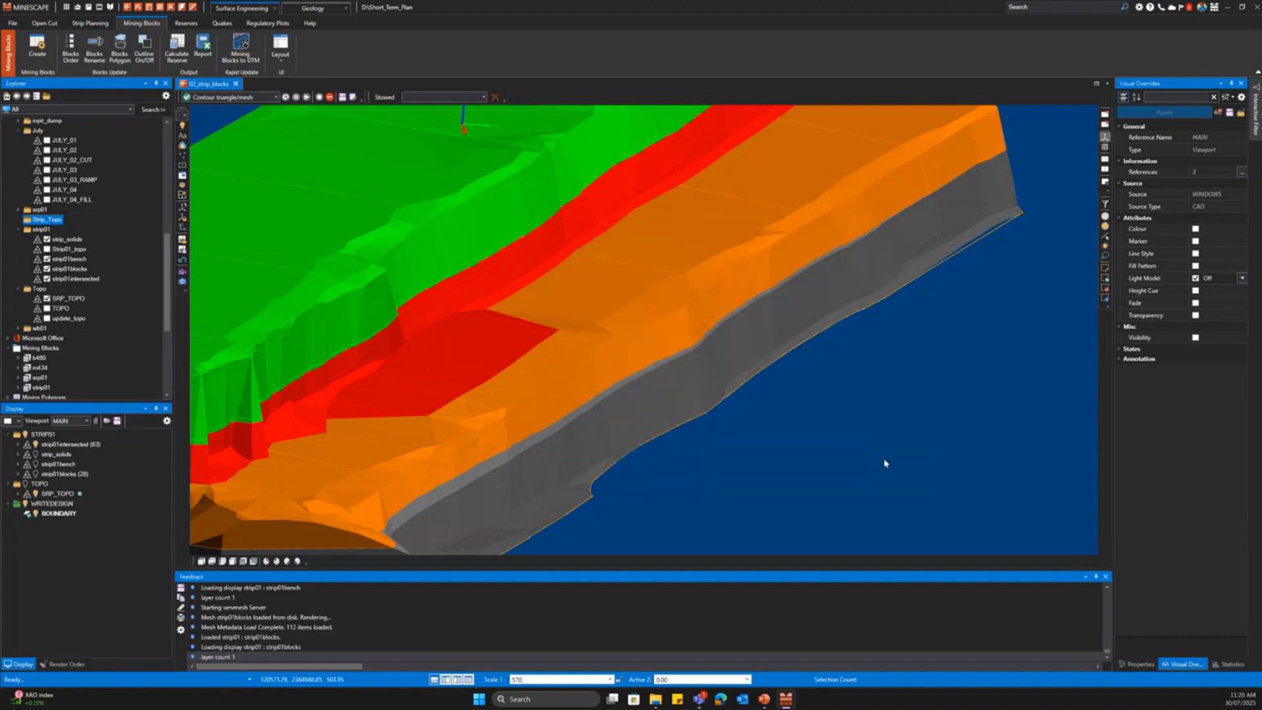
- Generate the mining blocks report for scenario strip01, overwriting the existing strip01reports file
left_click(204, 53)
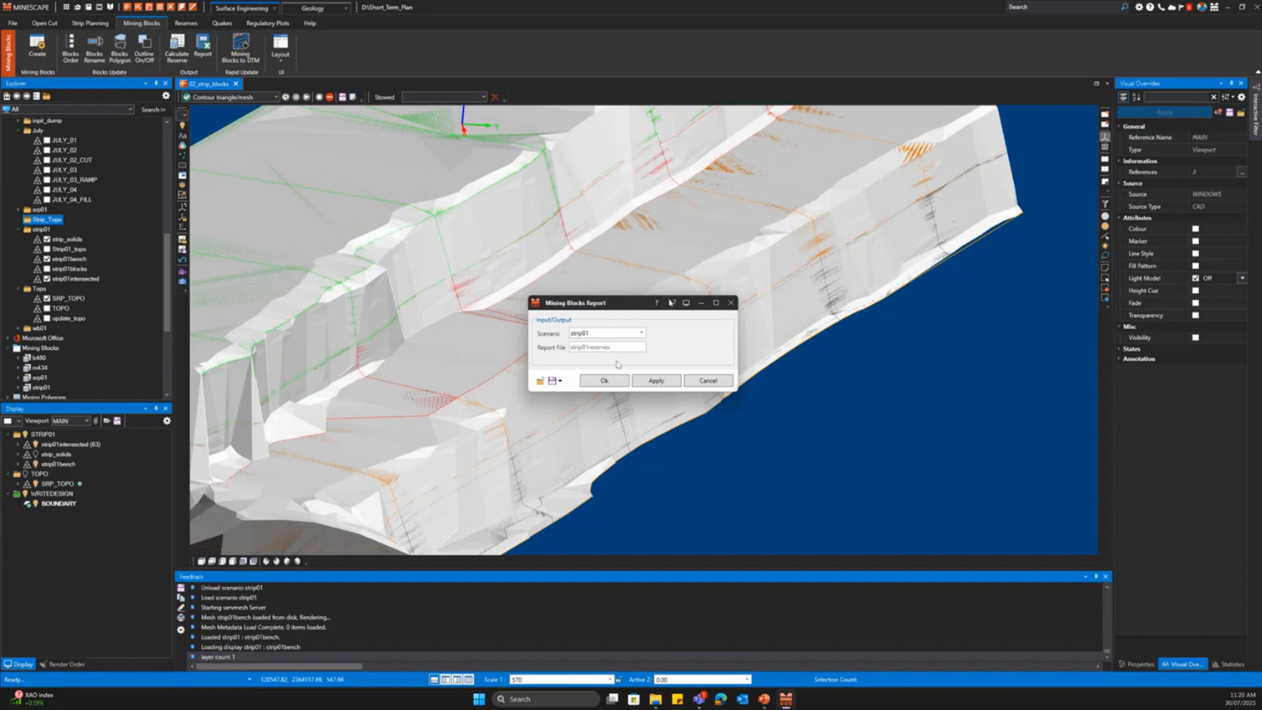
left_click(610, 381)
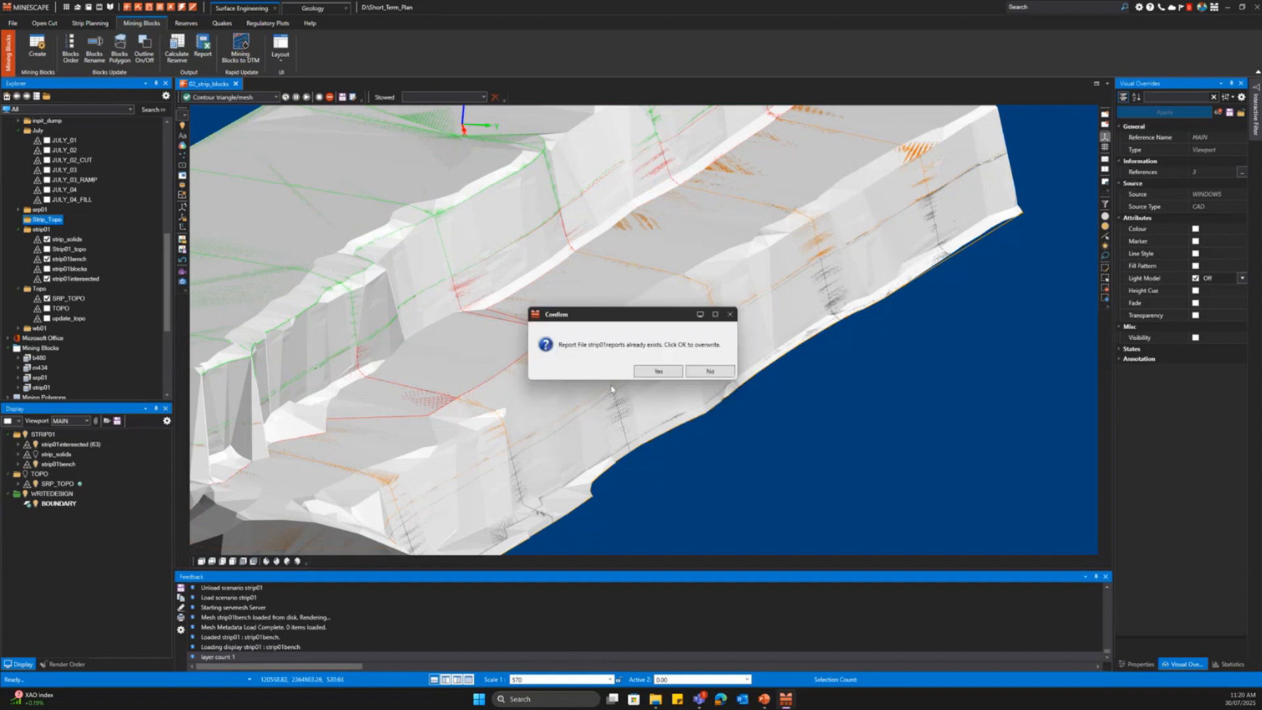
left_click(658, 372)
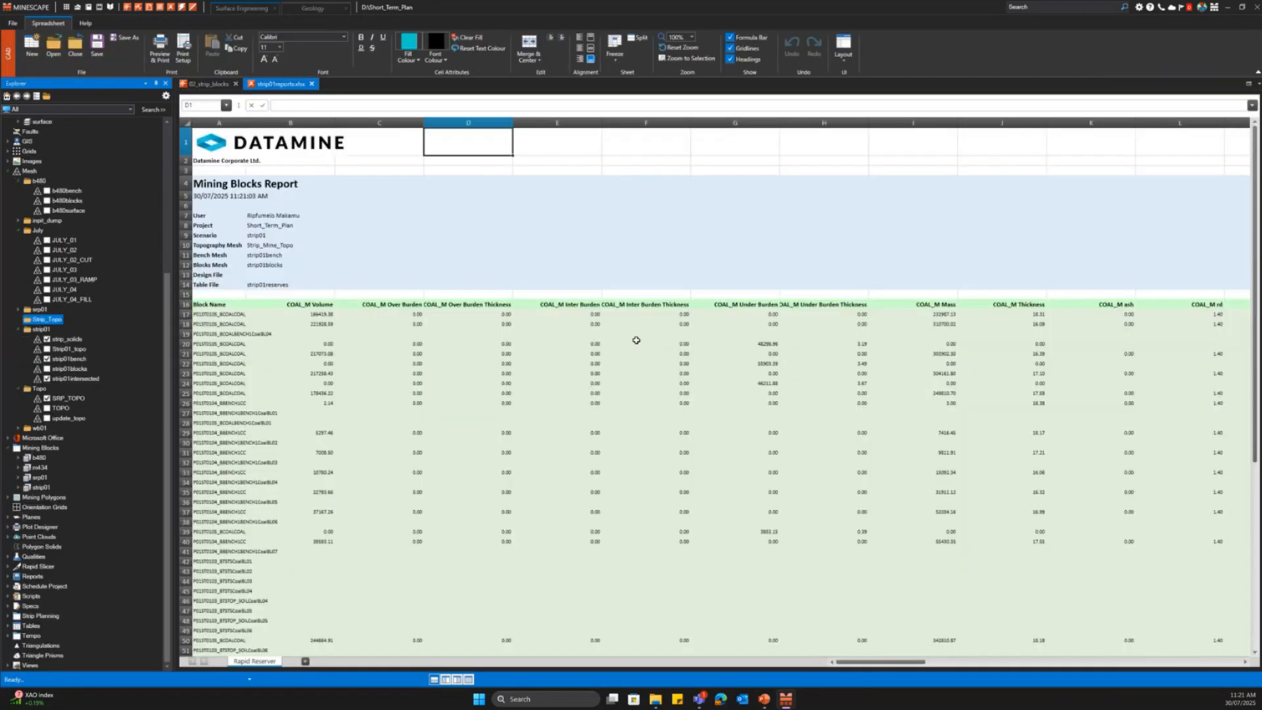
- Examine the full block names of several rows and the first block's COAL_M mass in the strip01 report
scroll(305, 309, "down", 2)
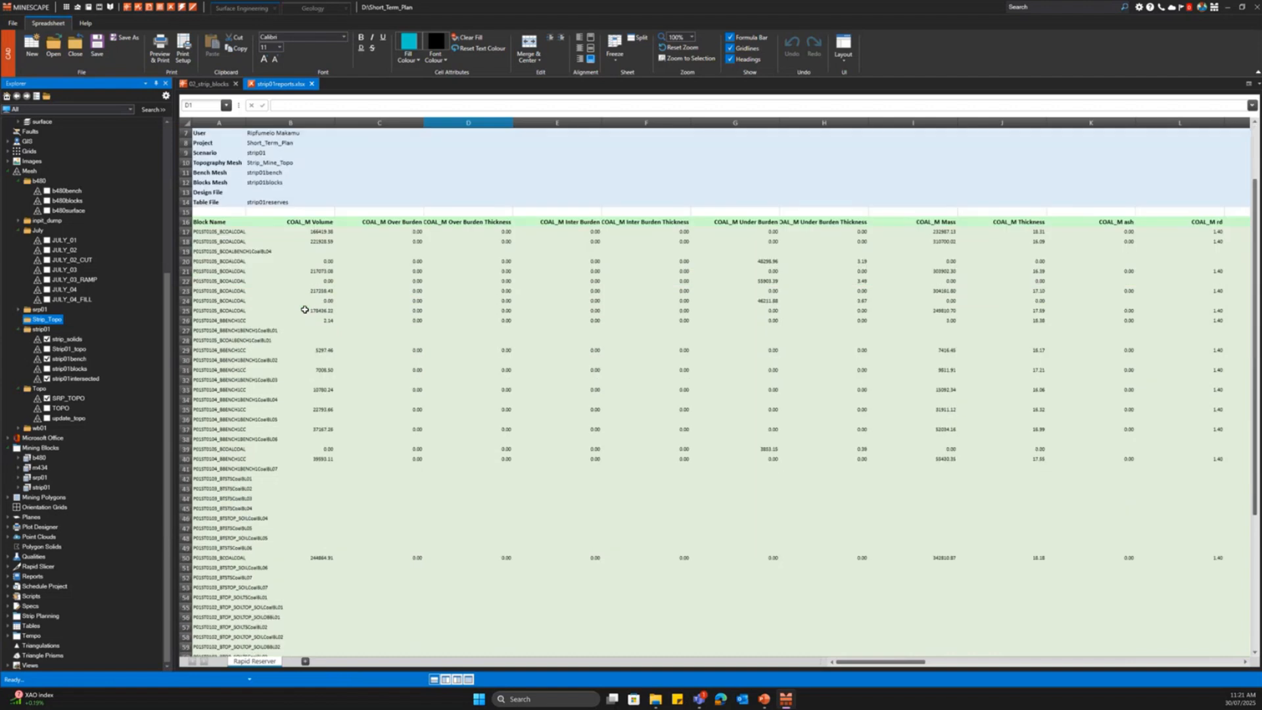
left_click(237, 232)
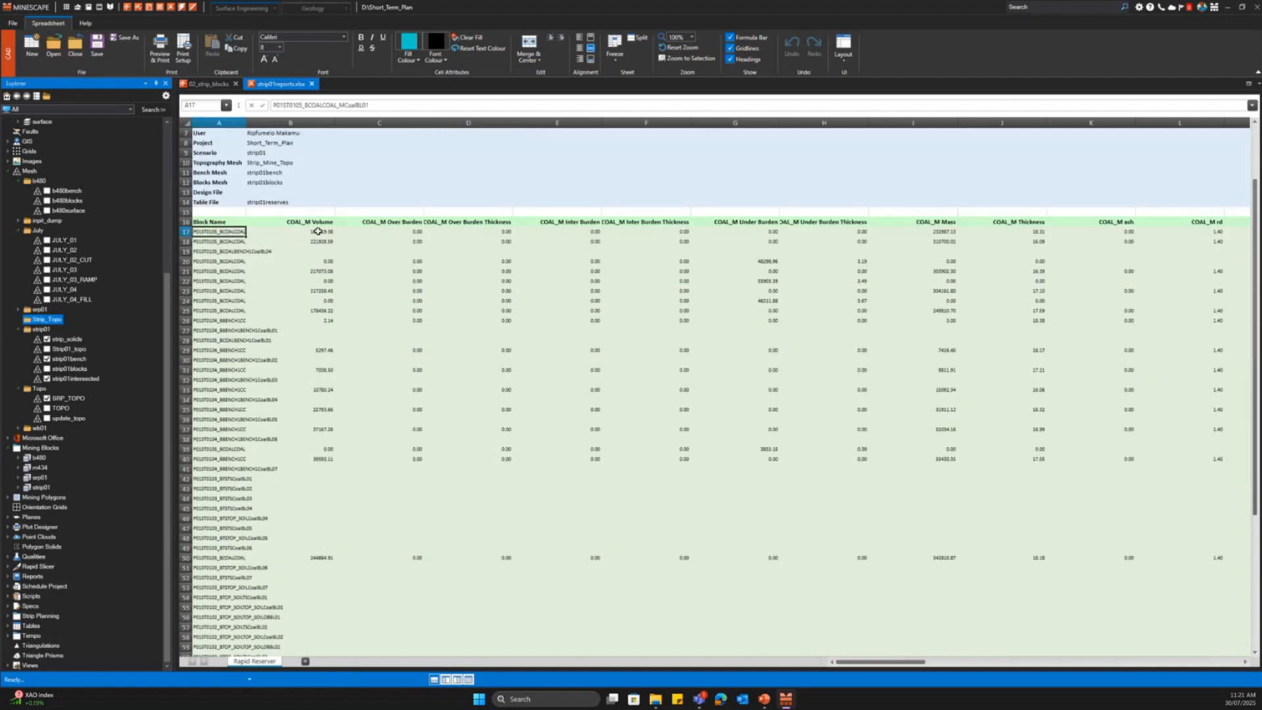
mouse_move(944, 228)
left_mouse_down()
mouse_move(947, 246)
mouse_move(947, 236)
left_mouse_up()
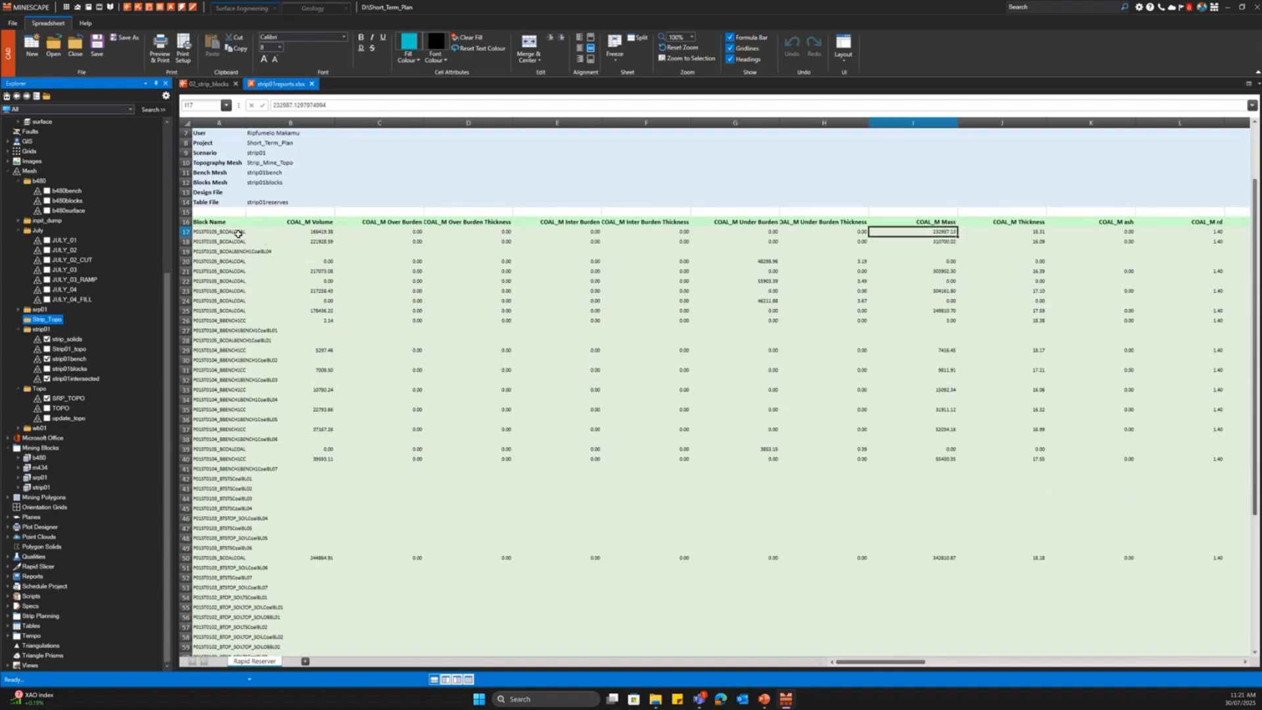
left_click(239, 253)
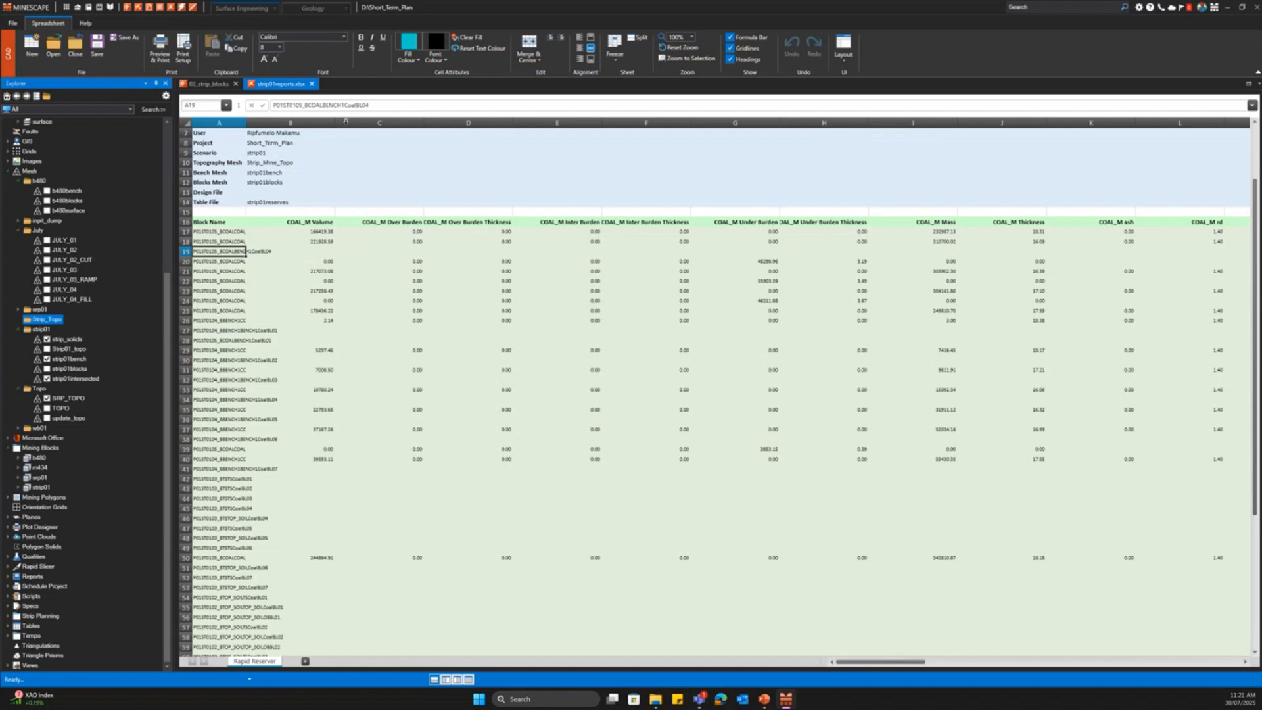
left_click(237, 271)
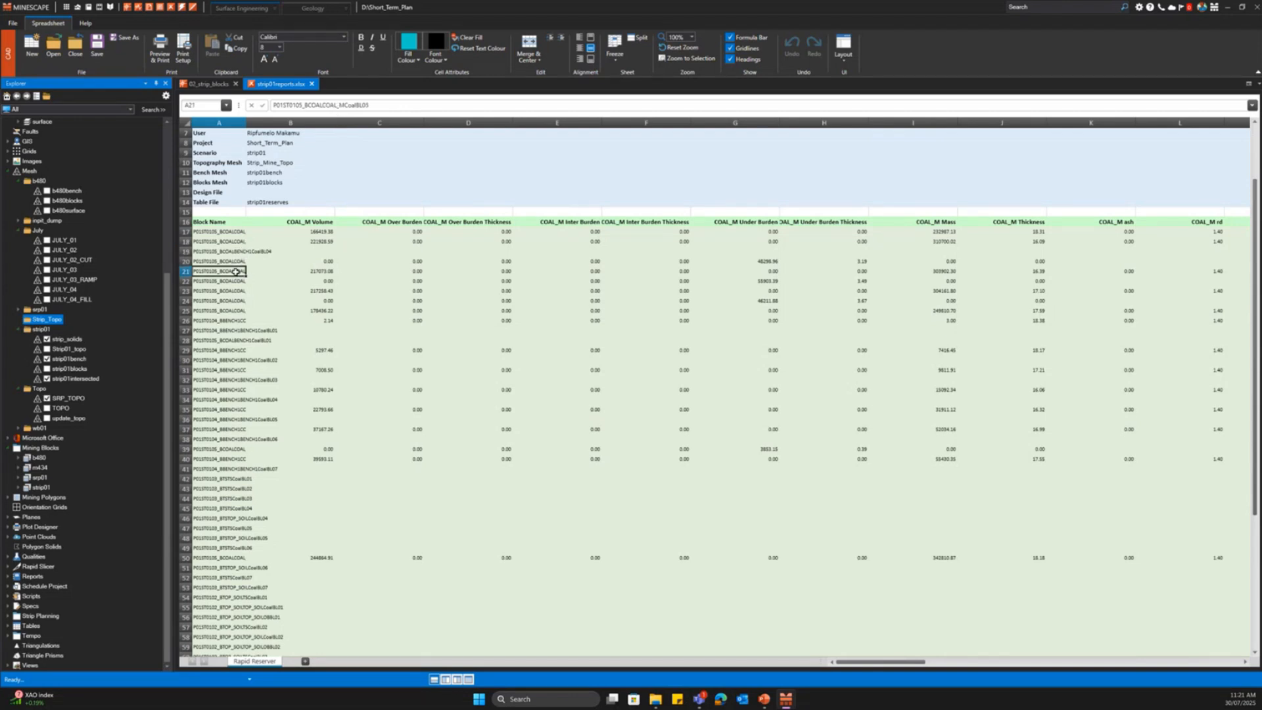
left_click(238, 322)
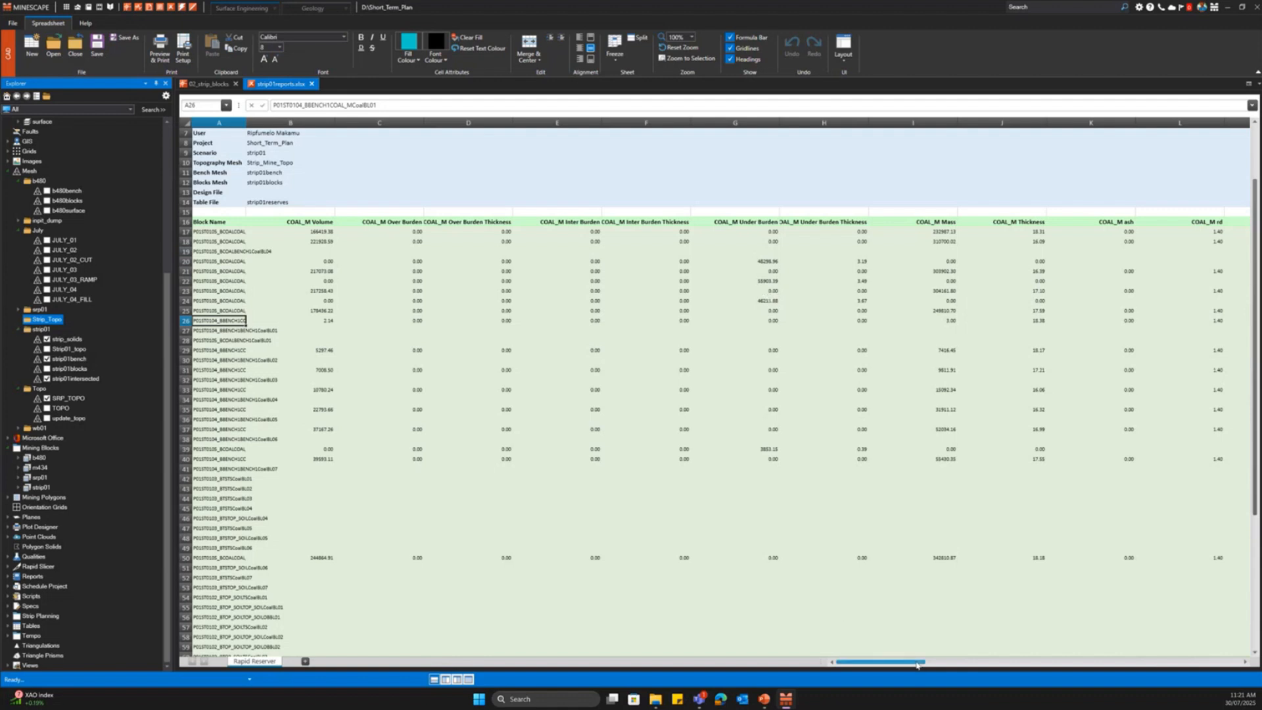
- Examine the remaining COAL_M and BENCH1 columns of the strip01 report down to its totals row
mouse_move(917, 664)
left_mouse_down()
mouse_move(1019, 678)
mouse_move(951, 680)
mouse_move(930, 665)
left_mouse_up()
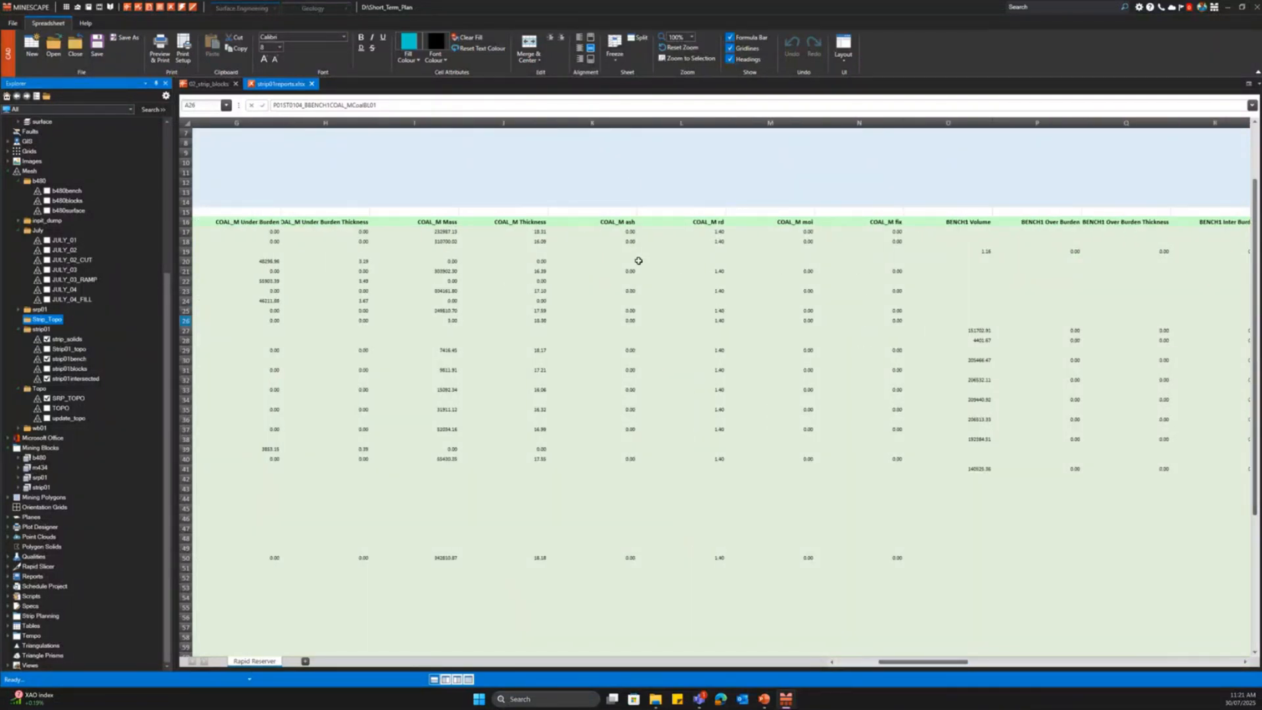
scroll(864, 284, "down", 1)
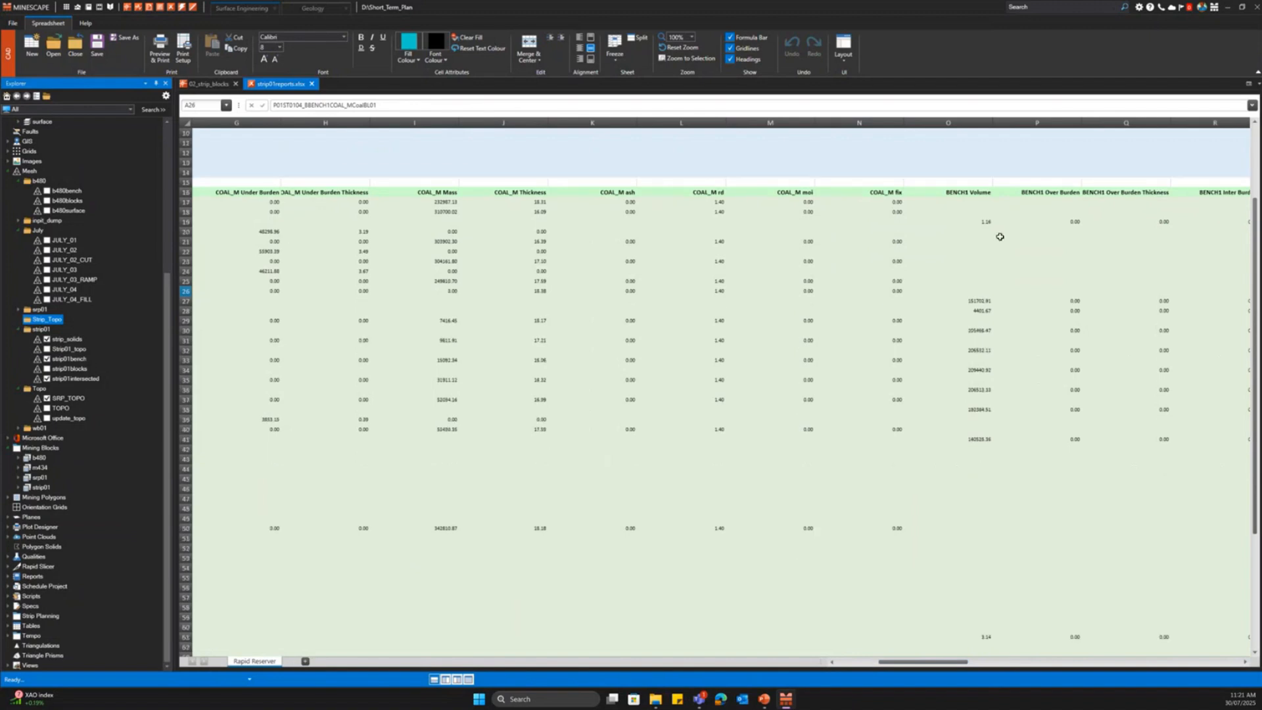
scroll(722, 249, "down", 10)
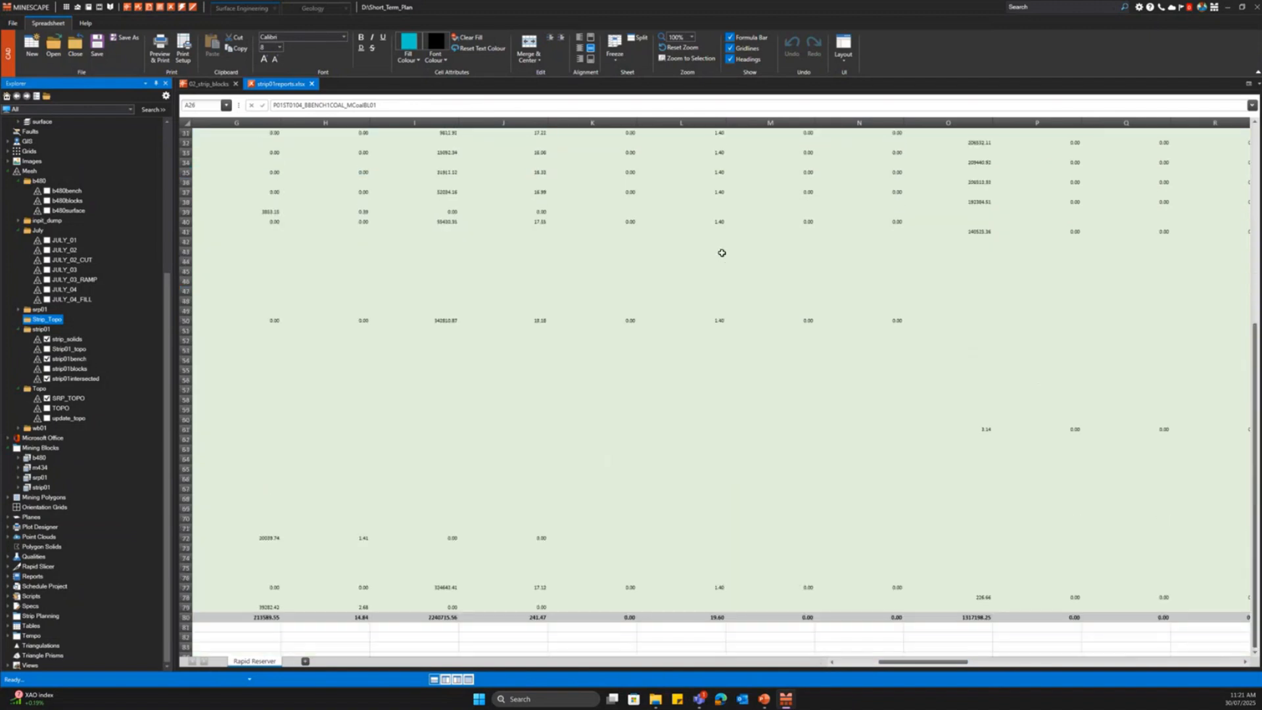
scroll(723, 250, "up", 13)
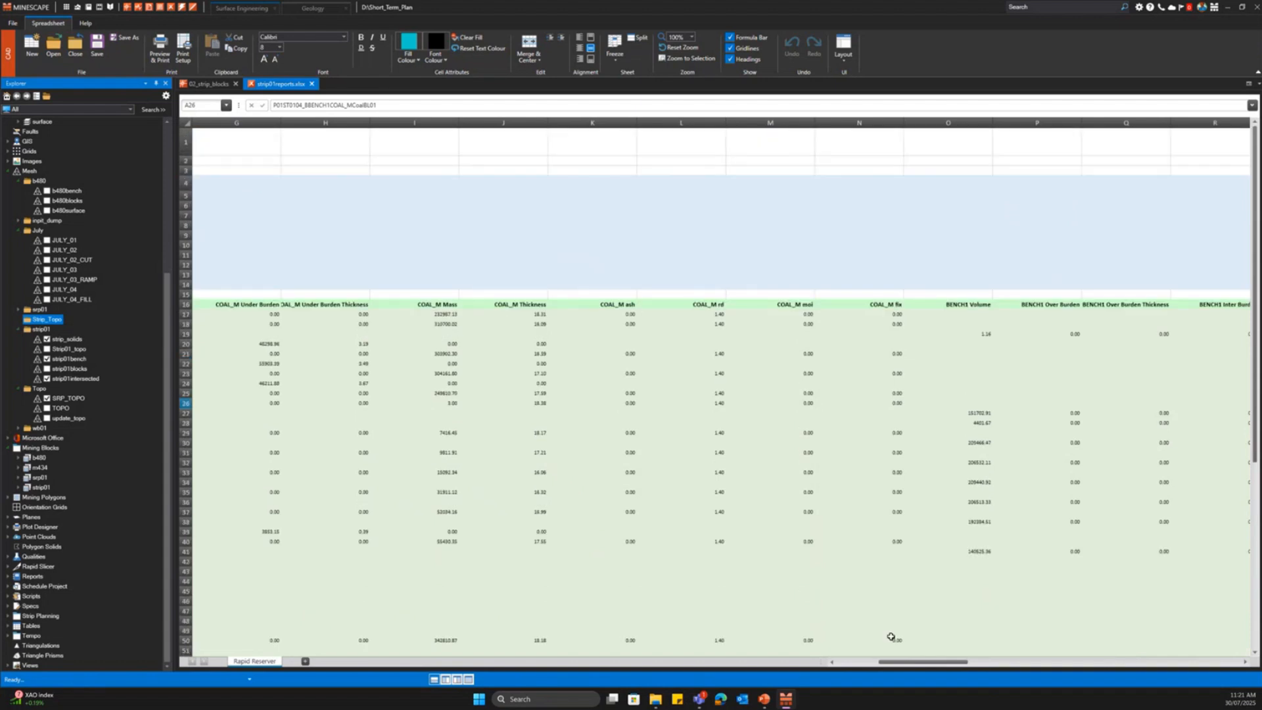
left_click_drag(877, 666, 835, 664)
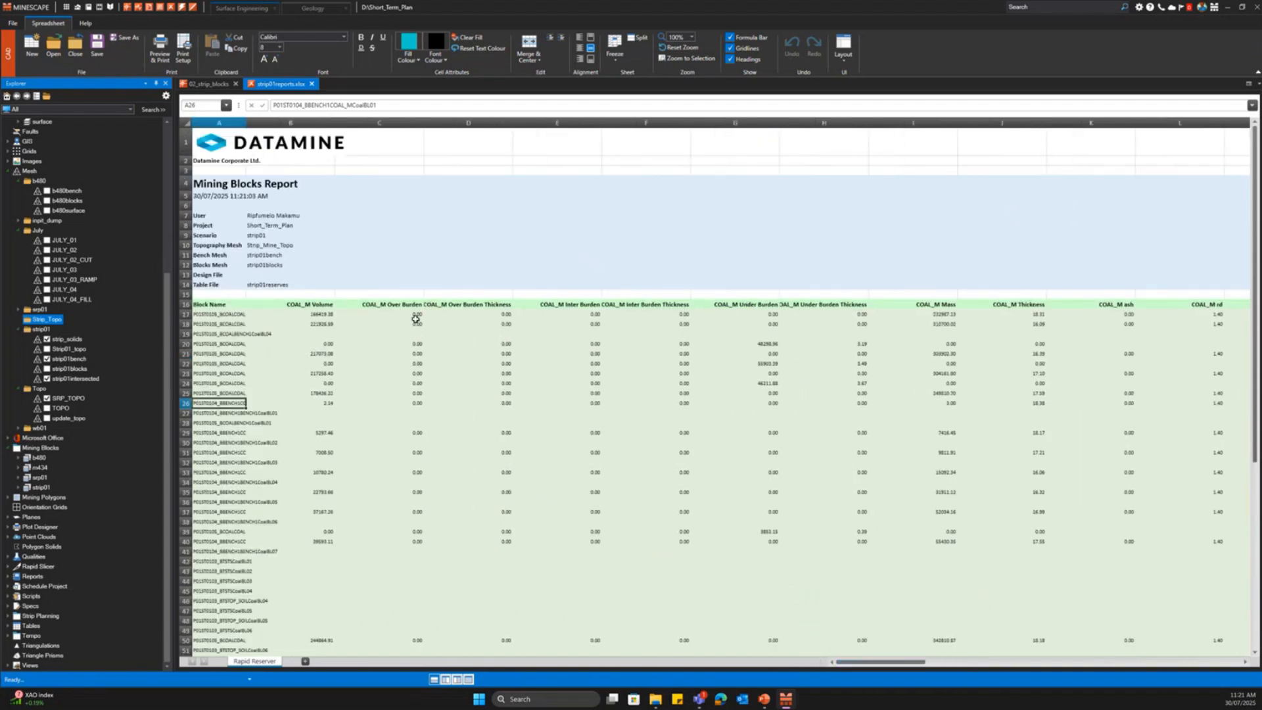
- Close the strip01 report without saving and bring up the list of meshes displayed in the viewport
left_click(312, 84)
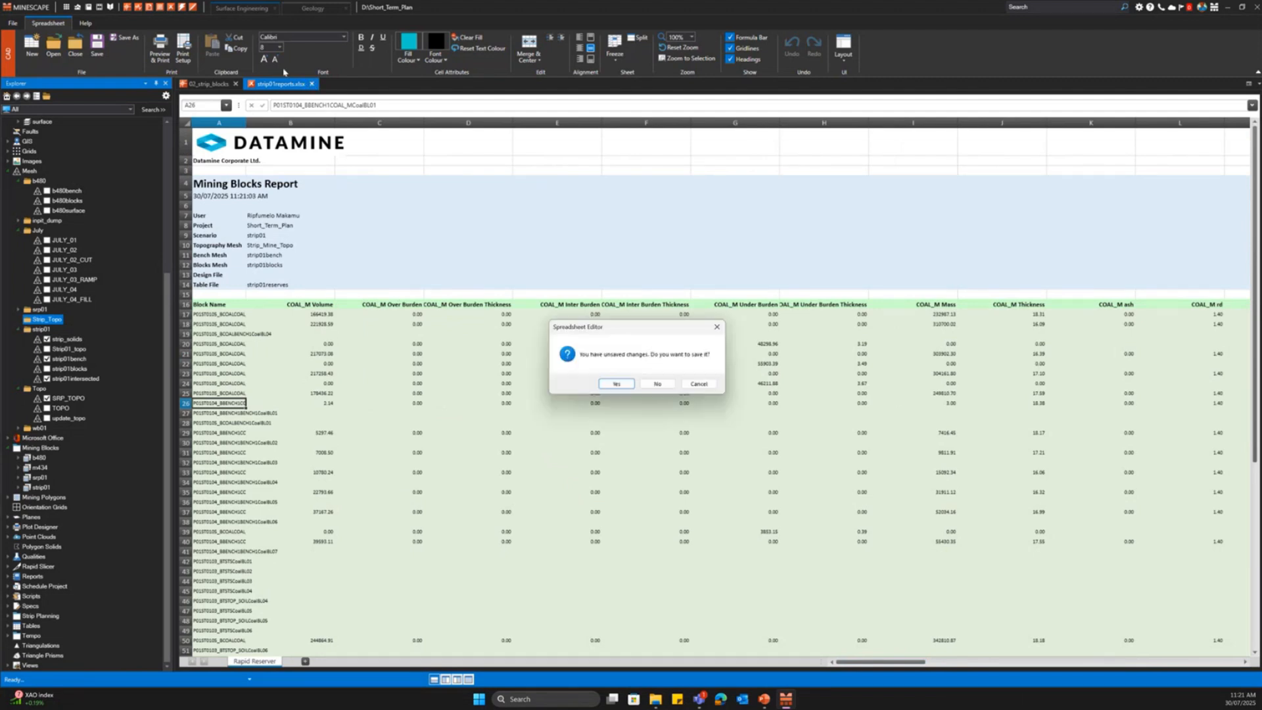
left_click(657, 384)
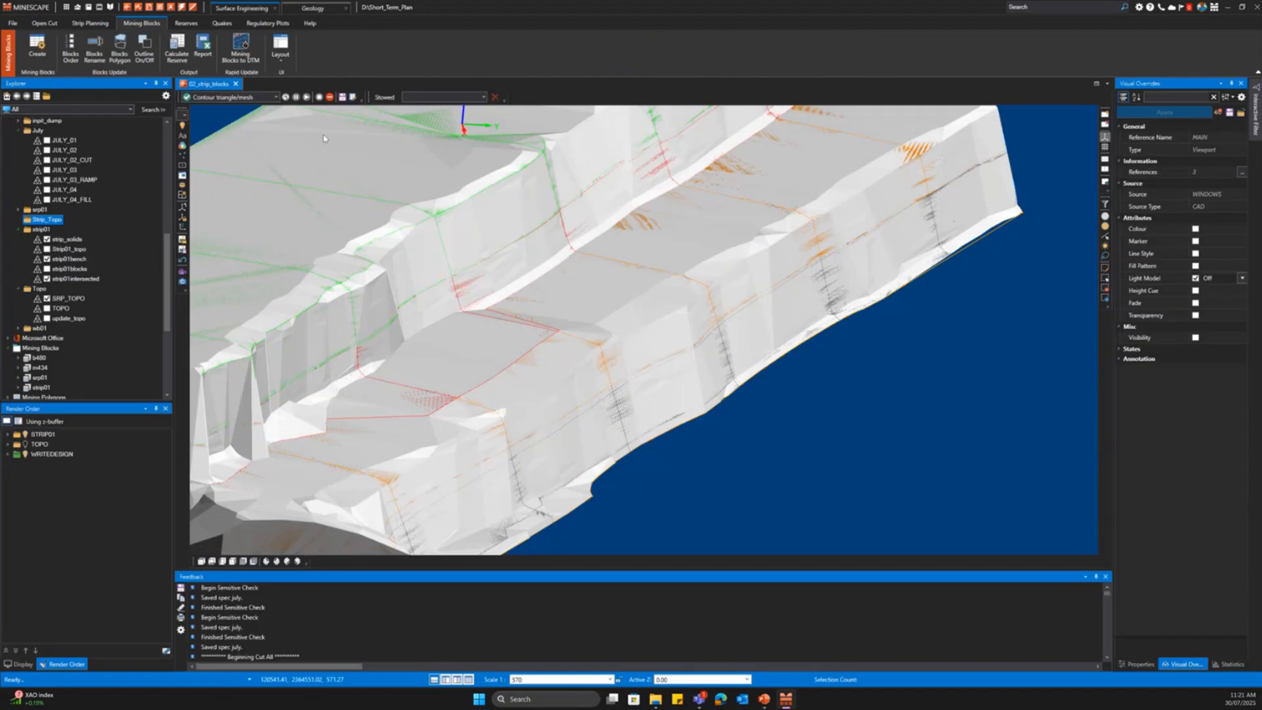
left_click(19, 664)
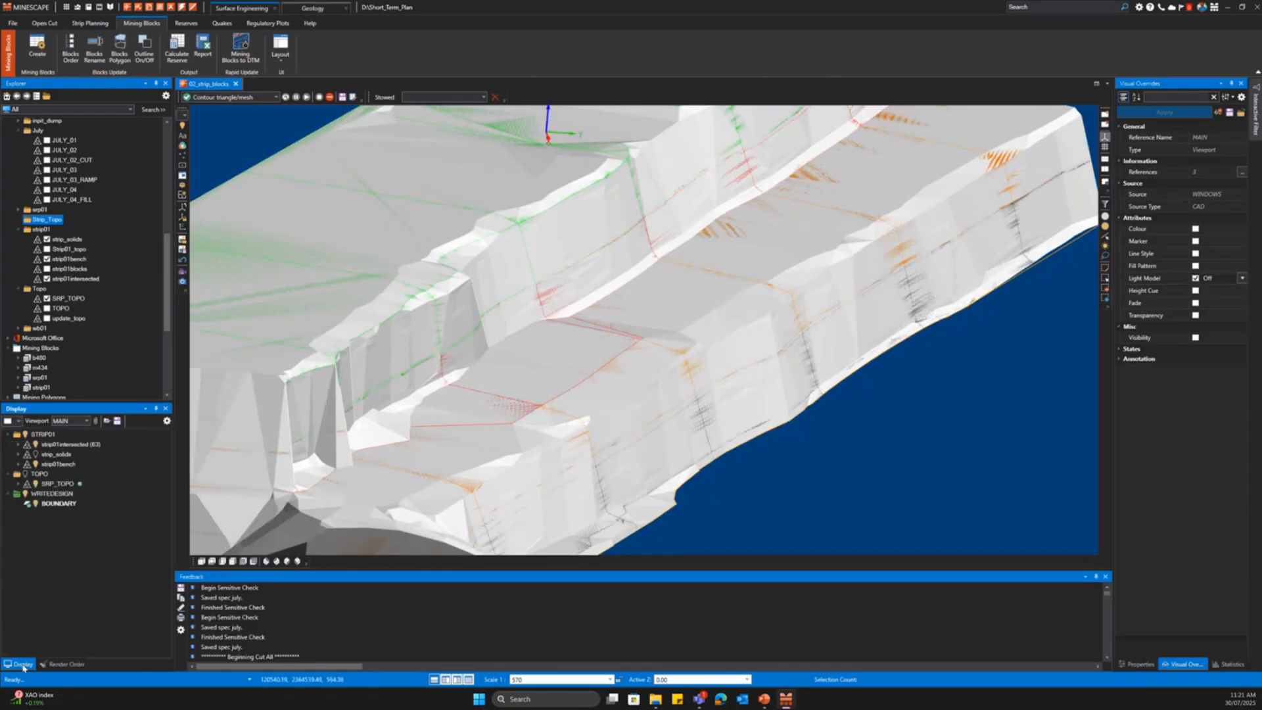
scroll(302, 397, "down", 6)
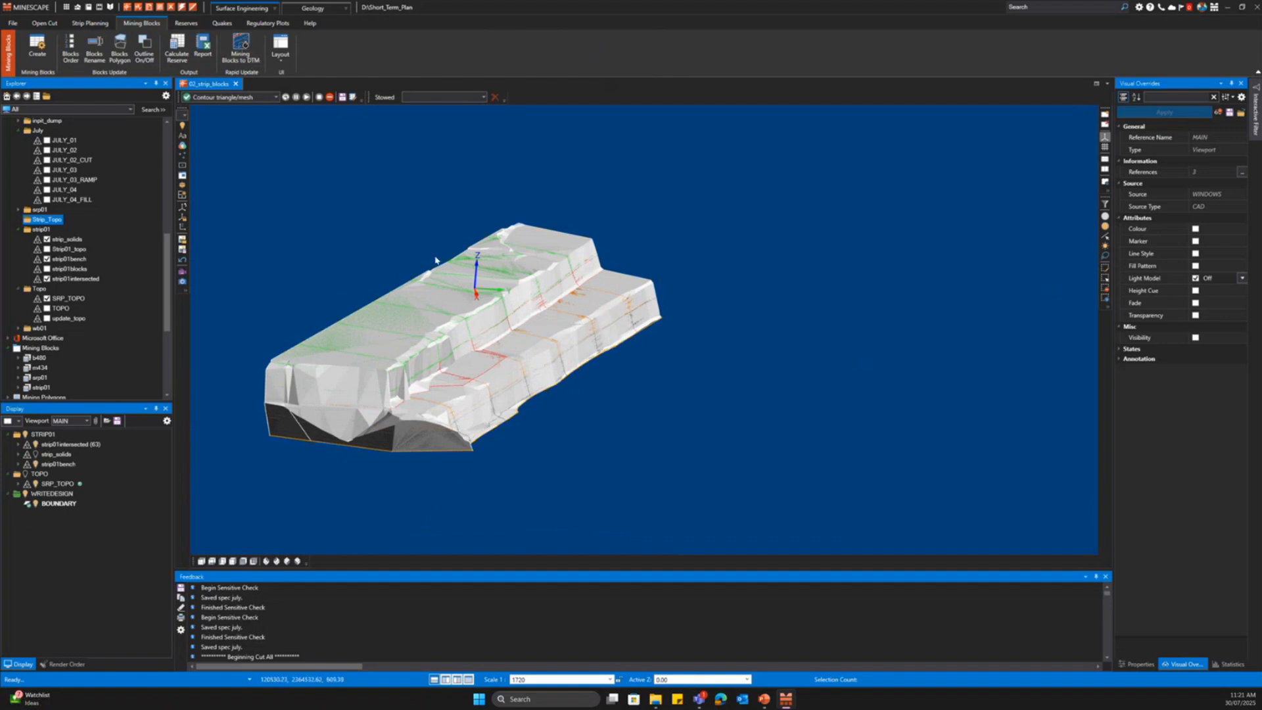
left_click(245, 57)
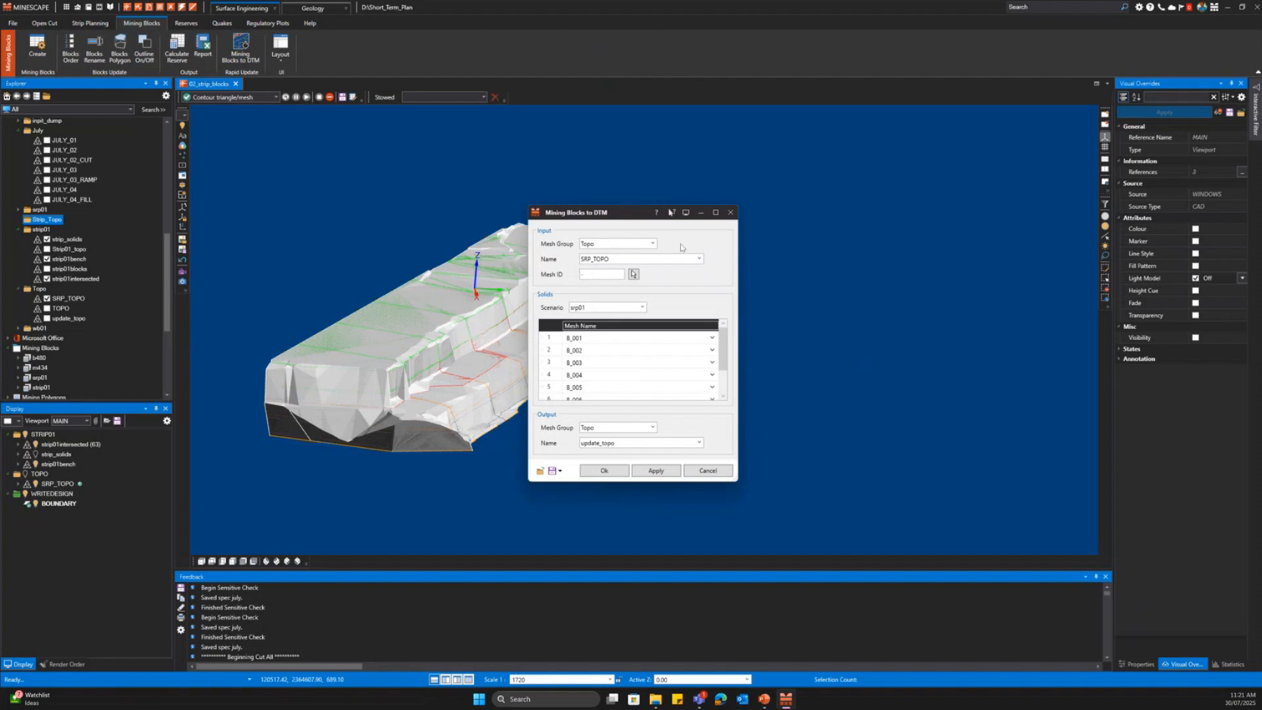
left_click(641, 307)
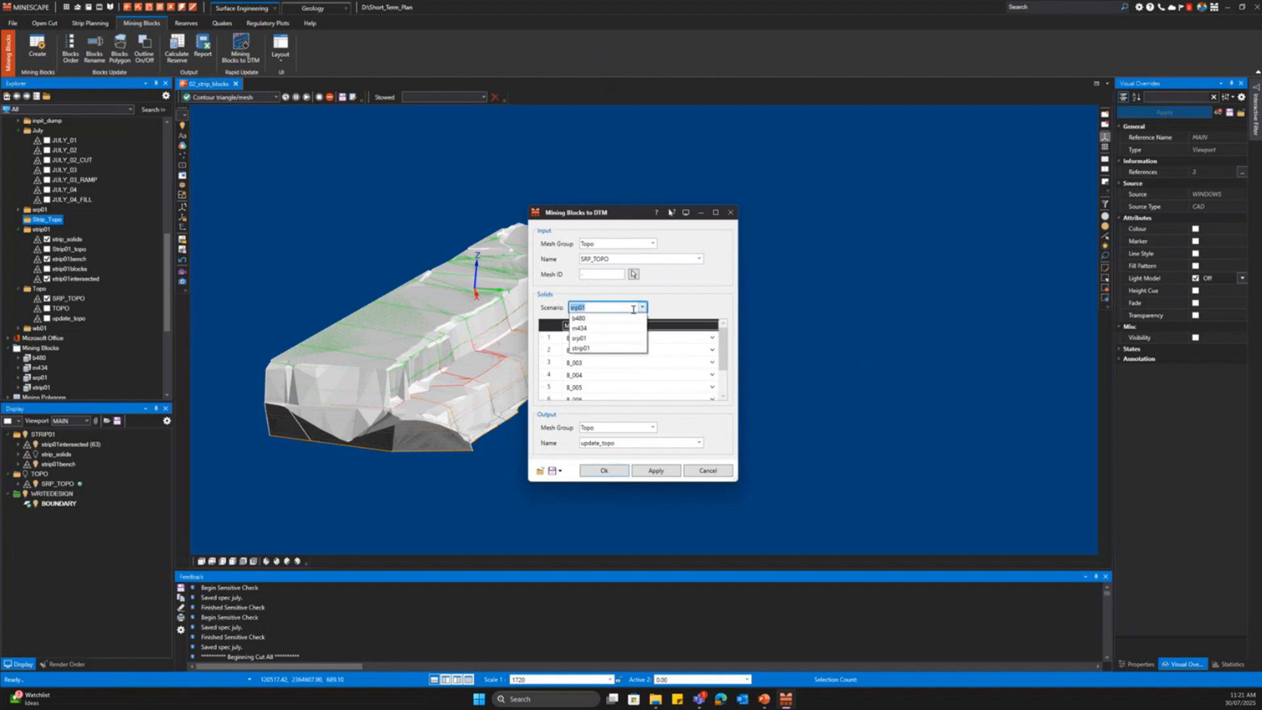
left_click(589, 349)
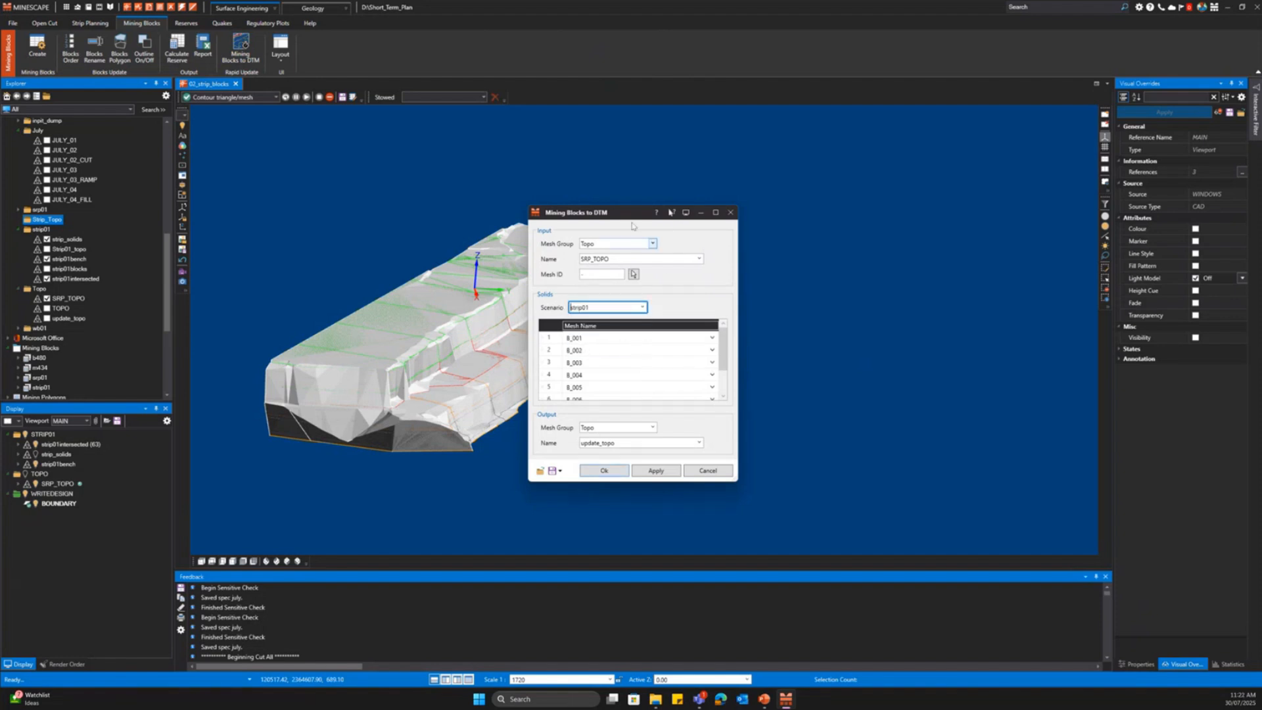
left_click(703, 471)
left_click(703, 471)
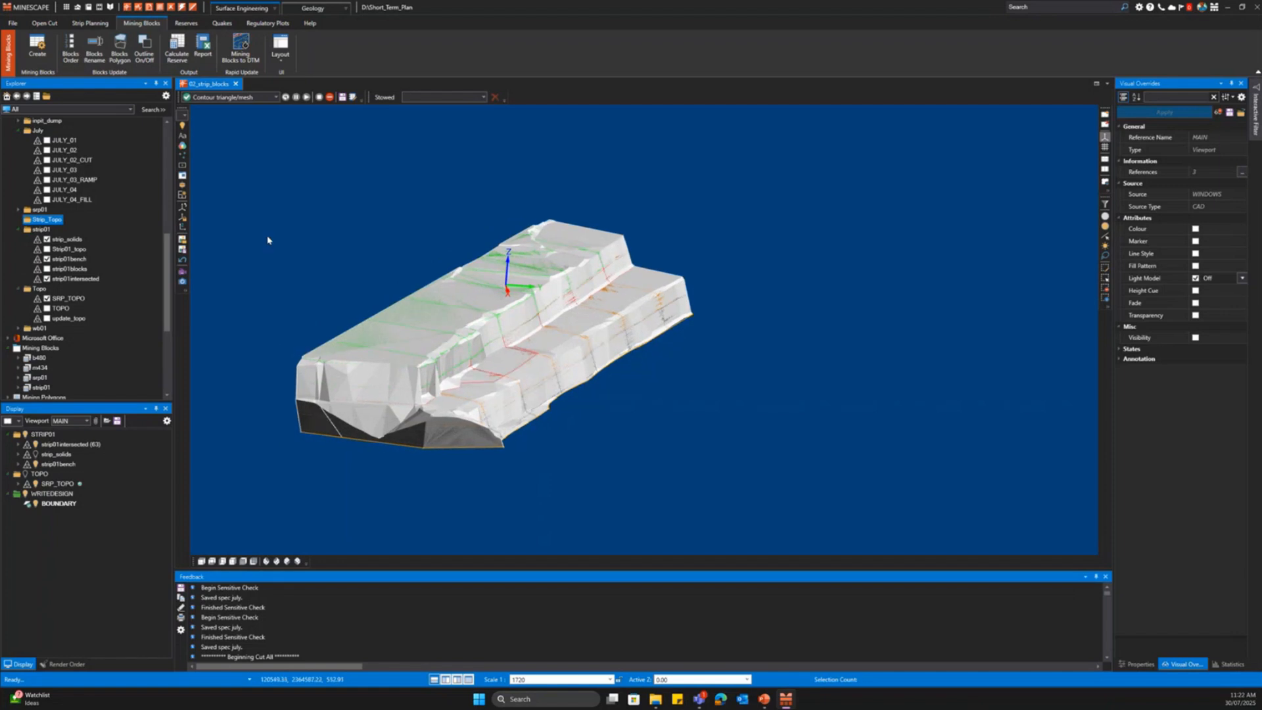
- Hide the strip01intersected and strip01bench meshes, keep TOPO hidden, and display the Strip01_topo mesh
left_click(35, 446)
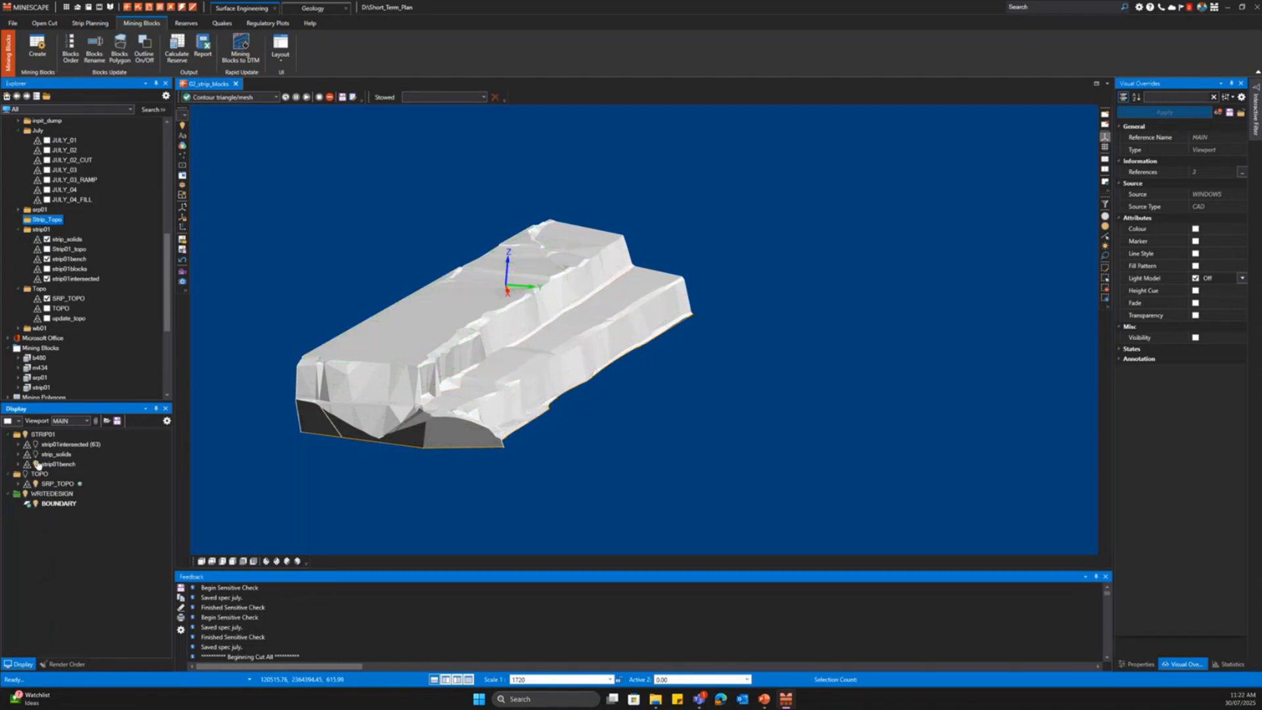
left_click(37, 464)
left_click(25, 474)
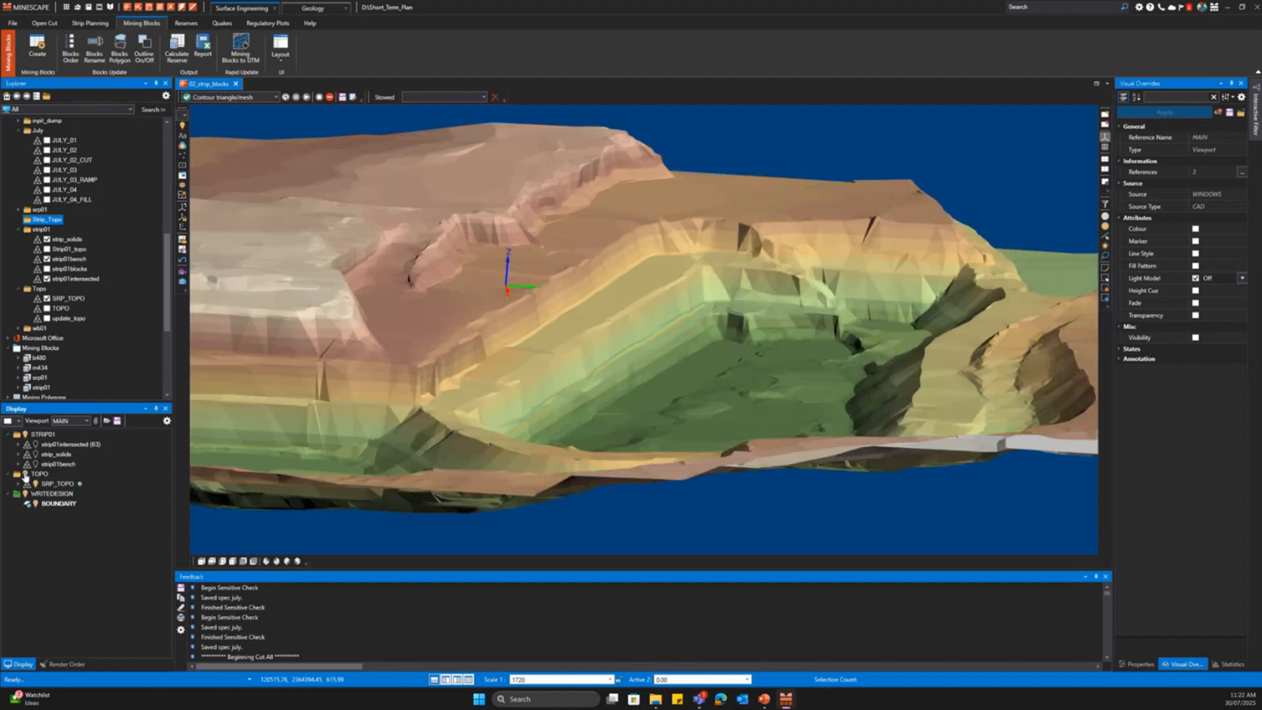
left_click(25, 474)
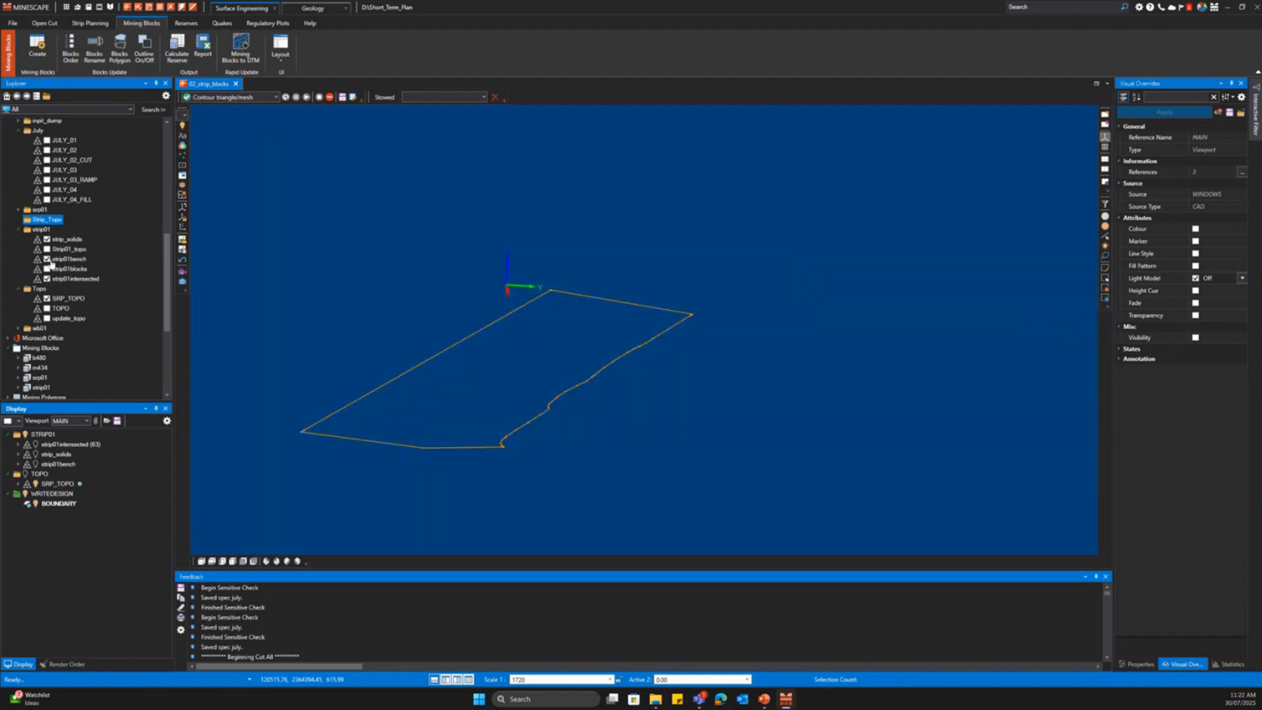
left_click(46, 250)
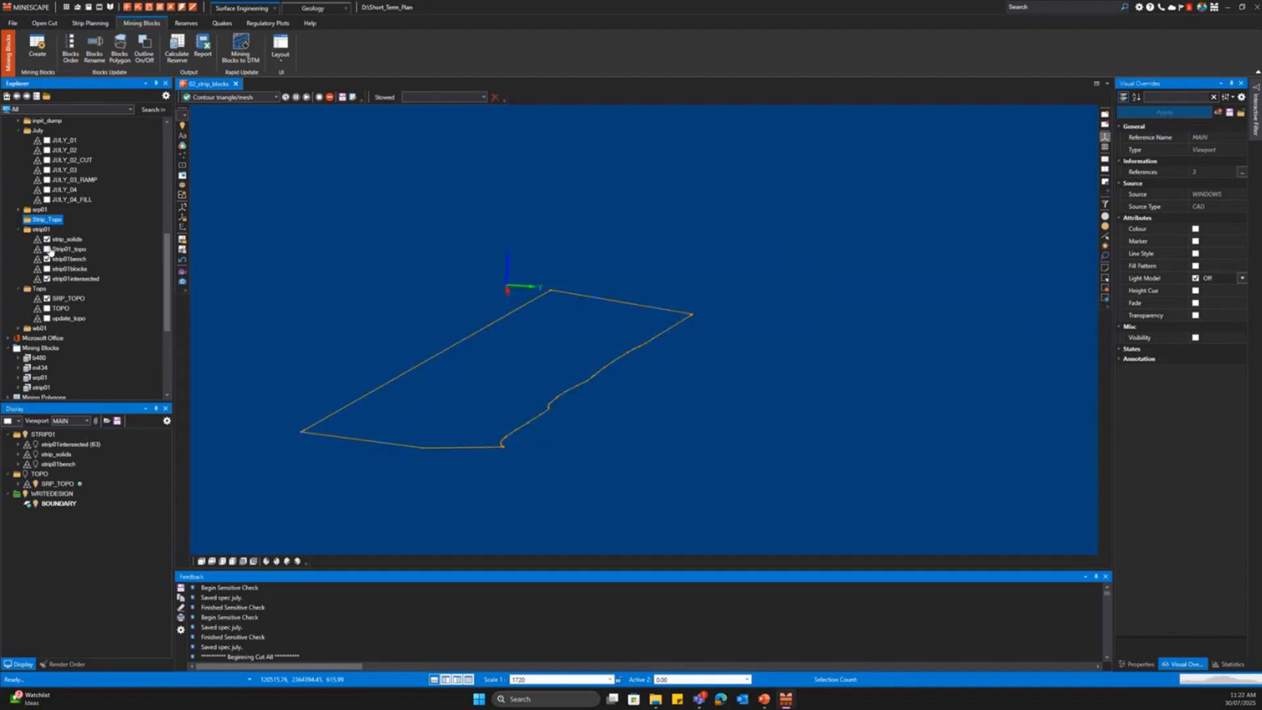
scroll(453, 366, "up", 4)
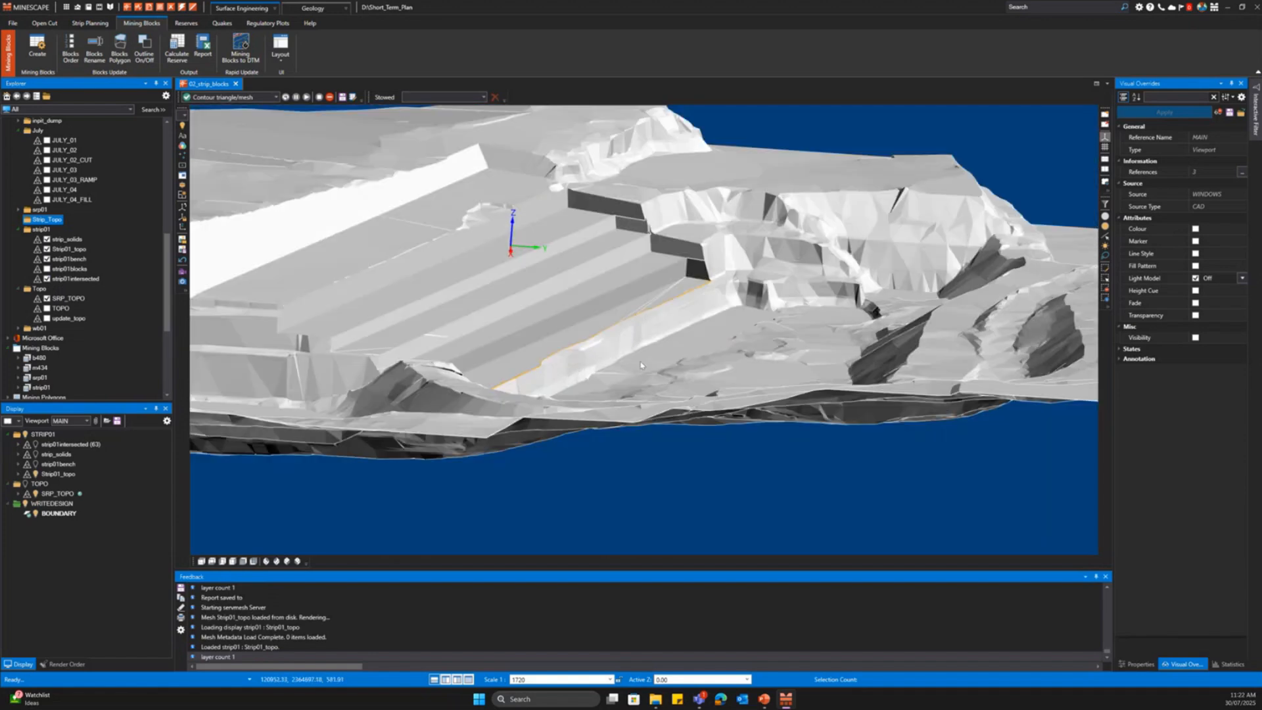
left_click(491, 322)
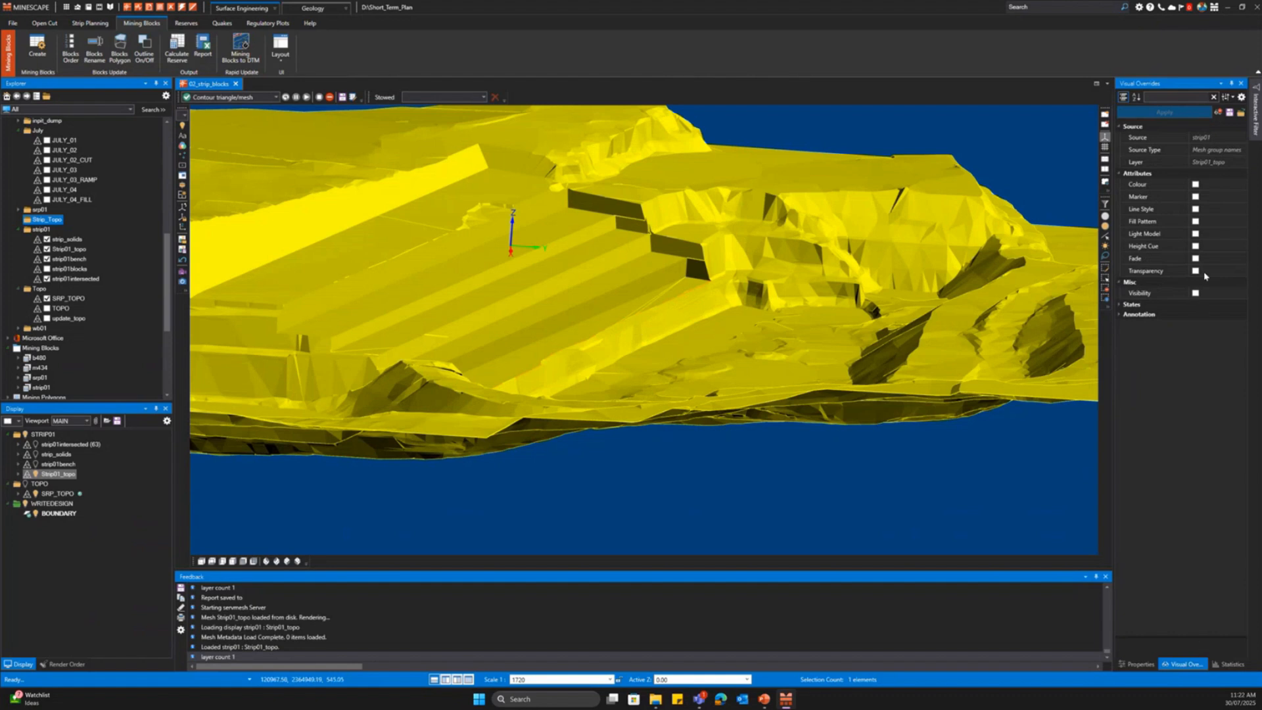
left_click(1195, 246)
left_click(1242, 246)
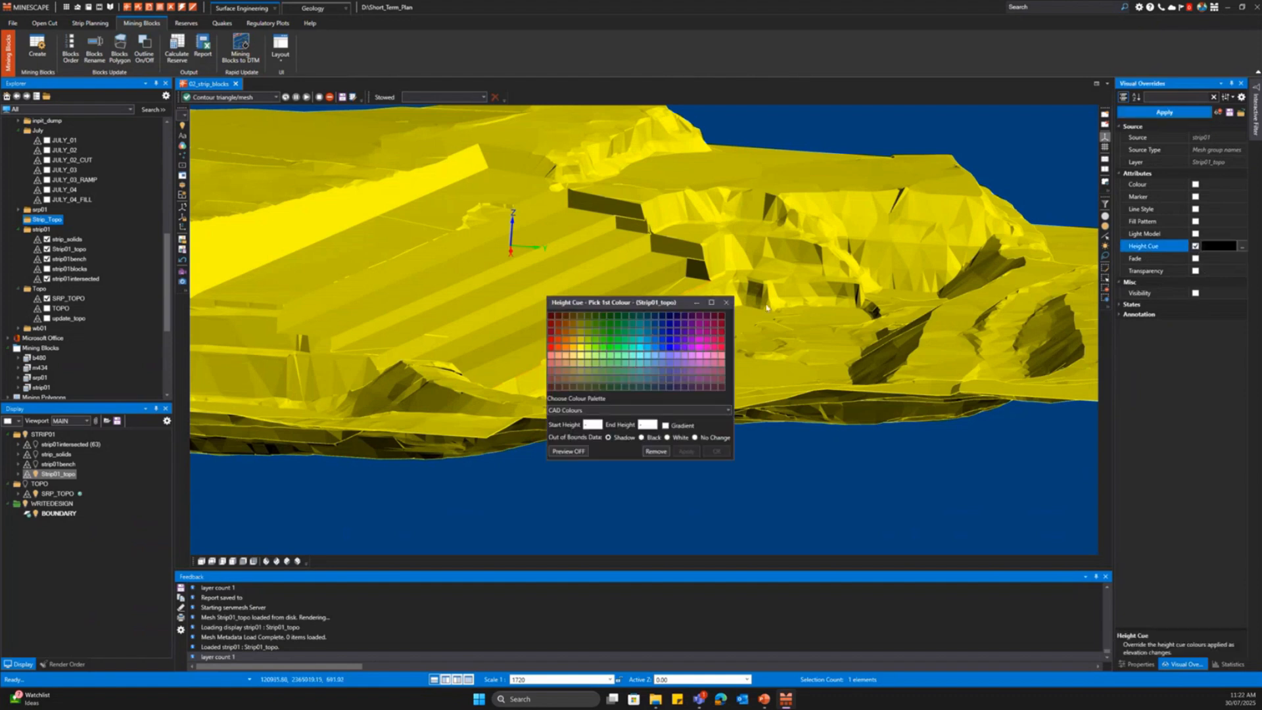
left_click(632, 409)
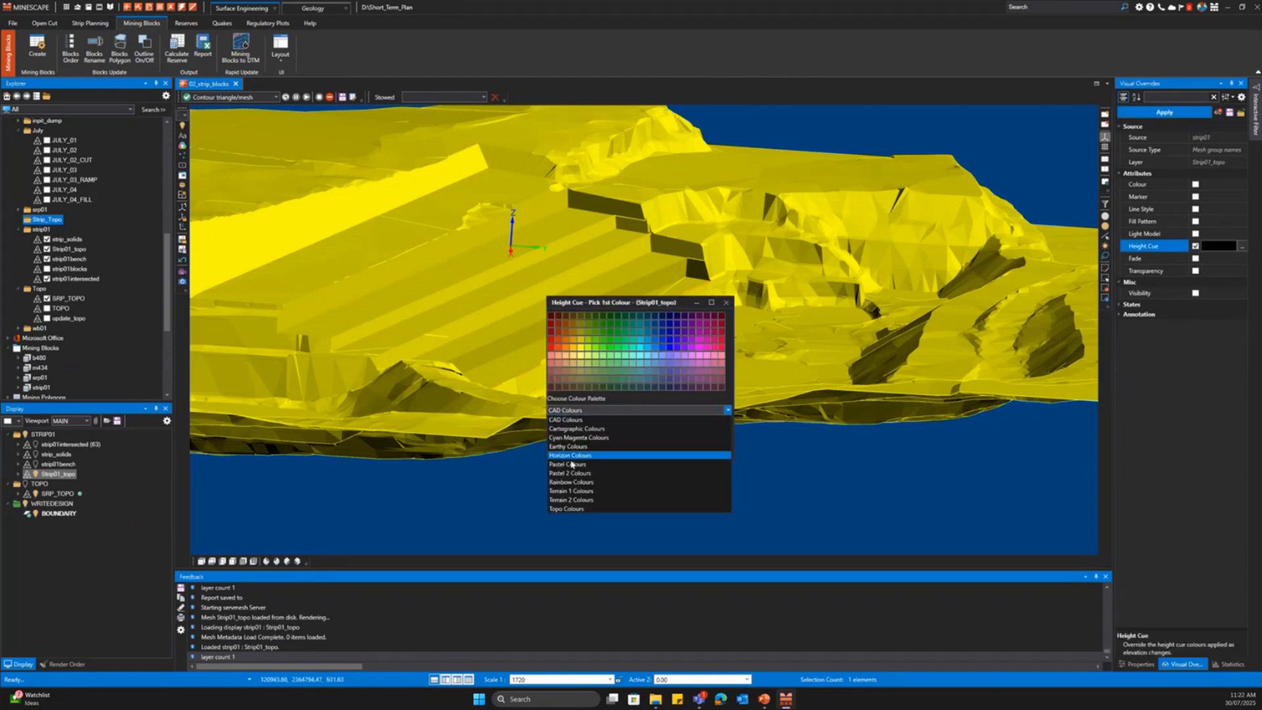
left_click(582, 500)
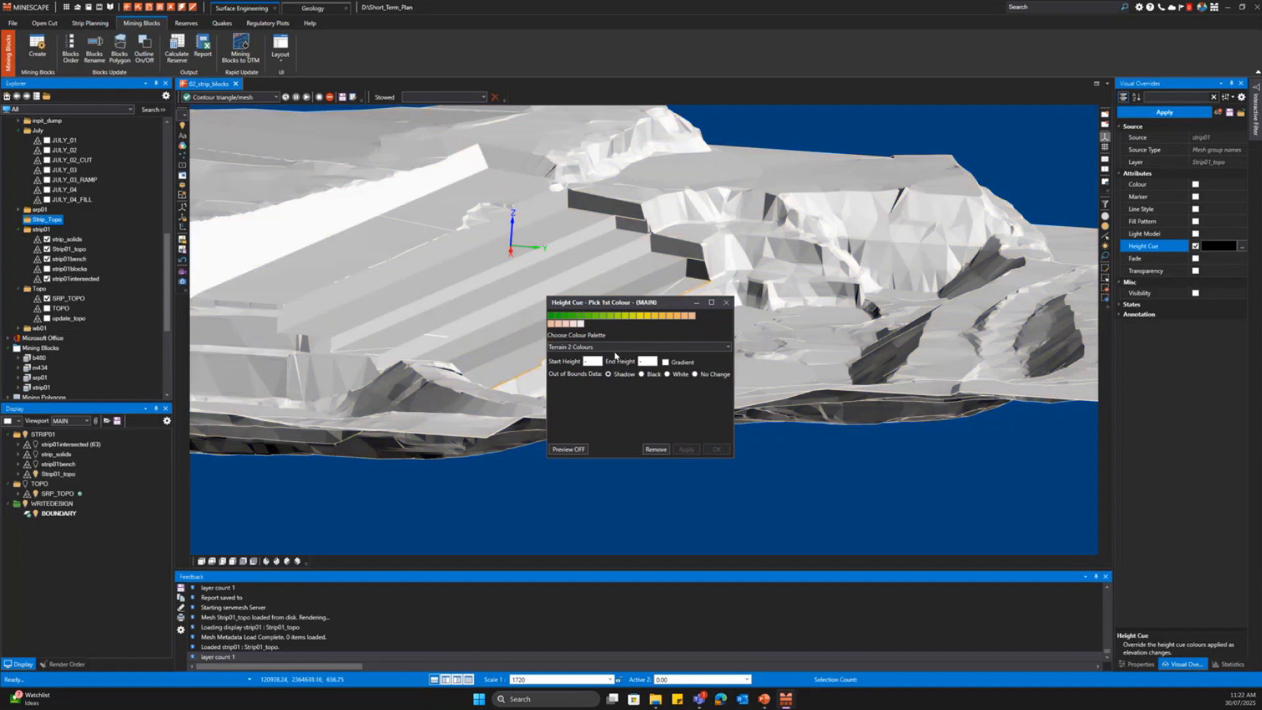
left_click(616, 350)
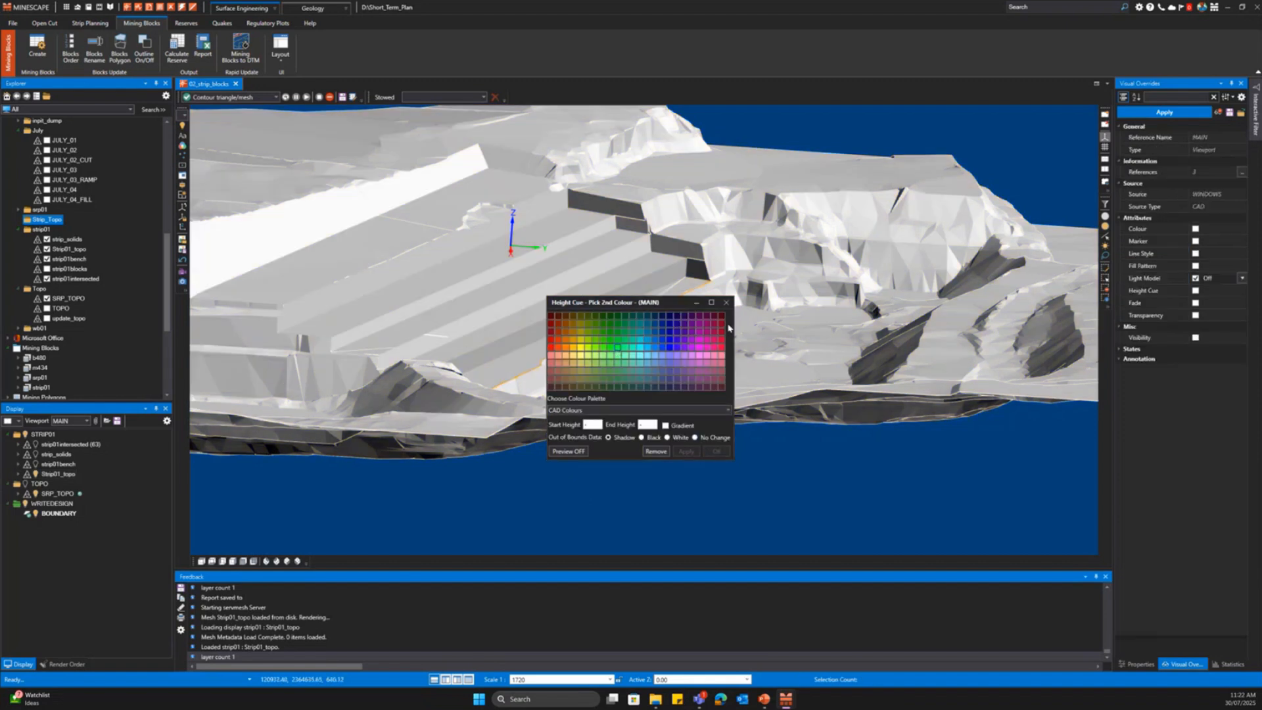
left_click(726, 302)
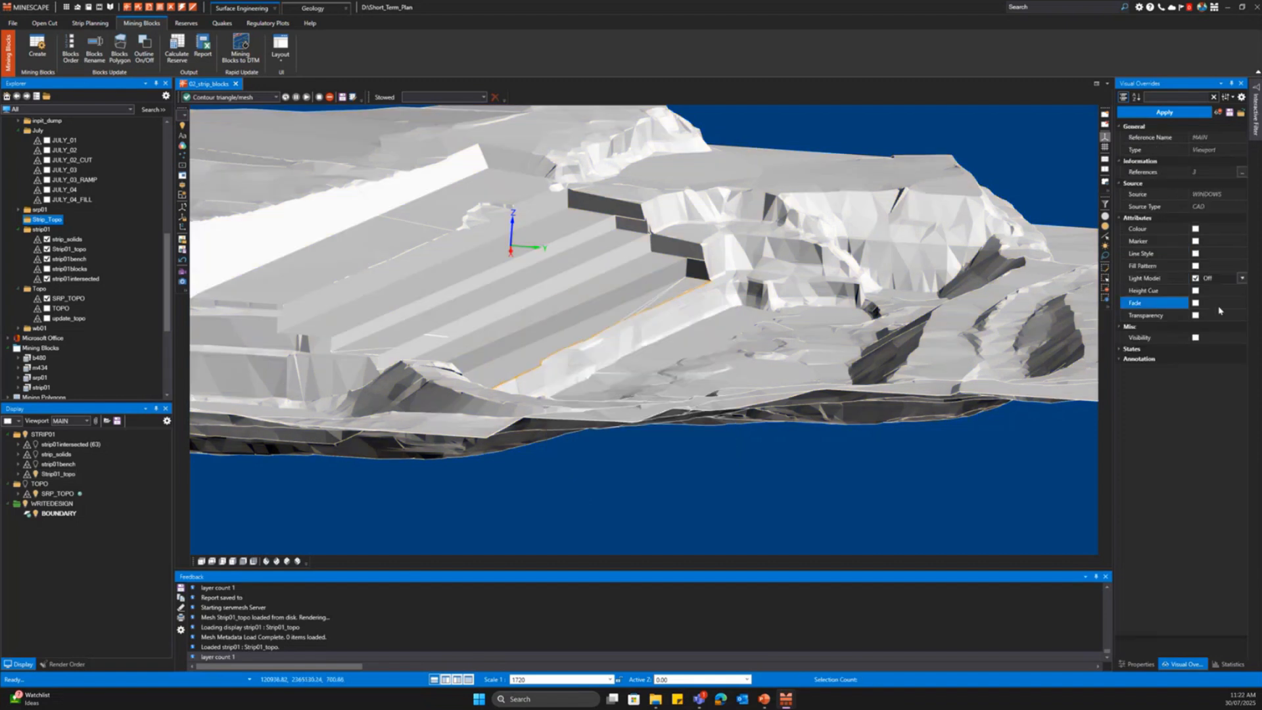
- Apply a height cue to the Strip01_topo mesh with the Terrain 1 Colours palette, ranging from its first green to its last white
left_click(872, 219)
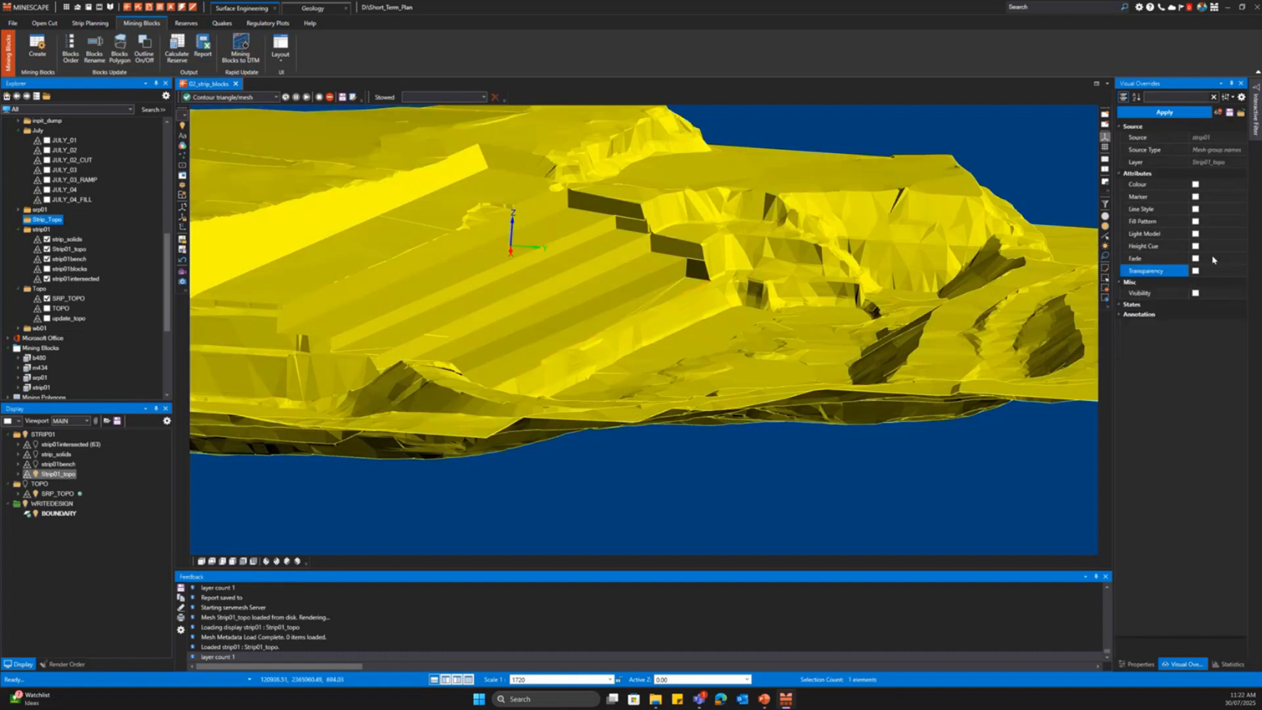
left_click(1196, 247)
left_click(1239, 248)
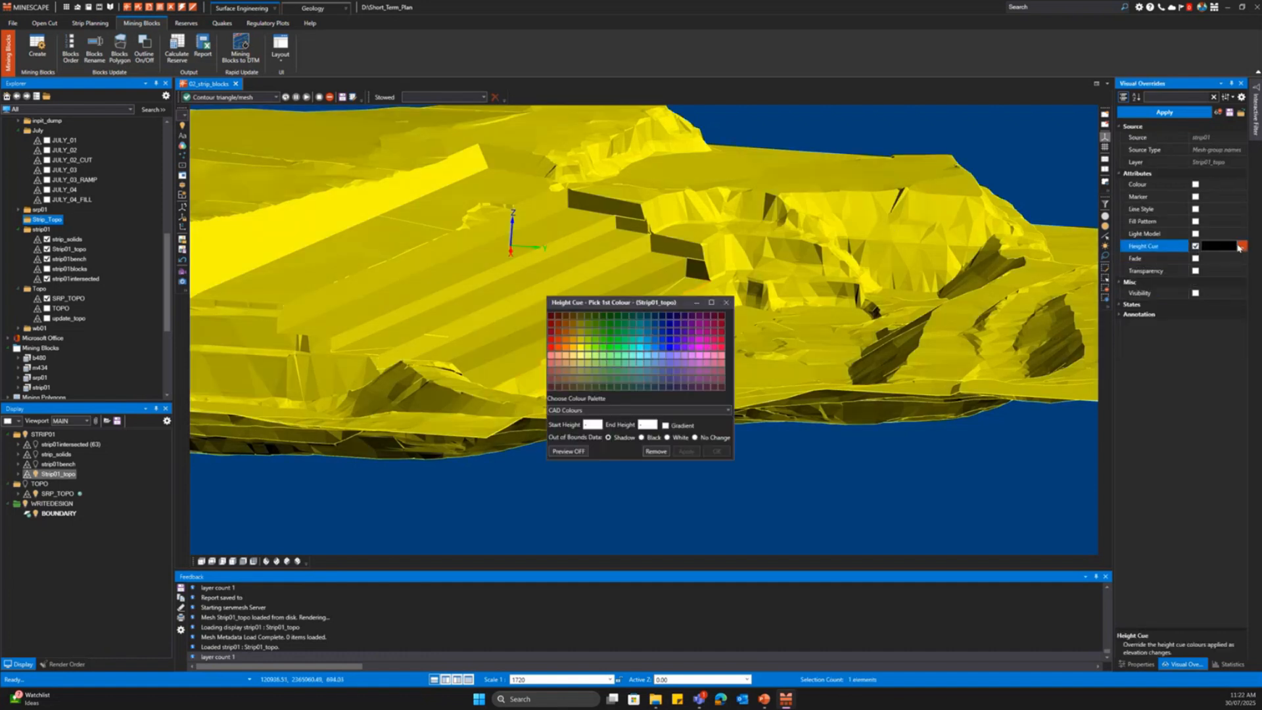
left_click(584, 409)
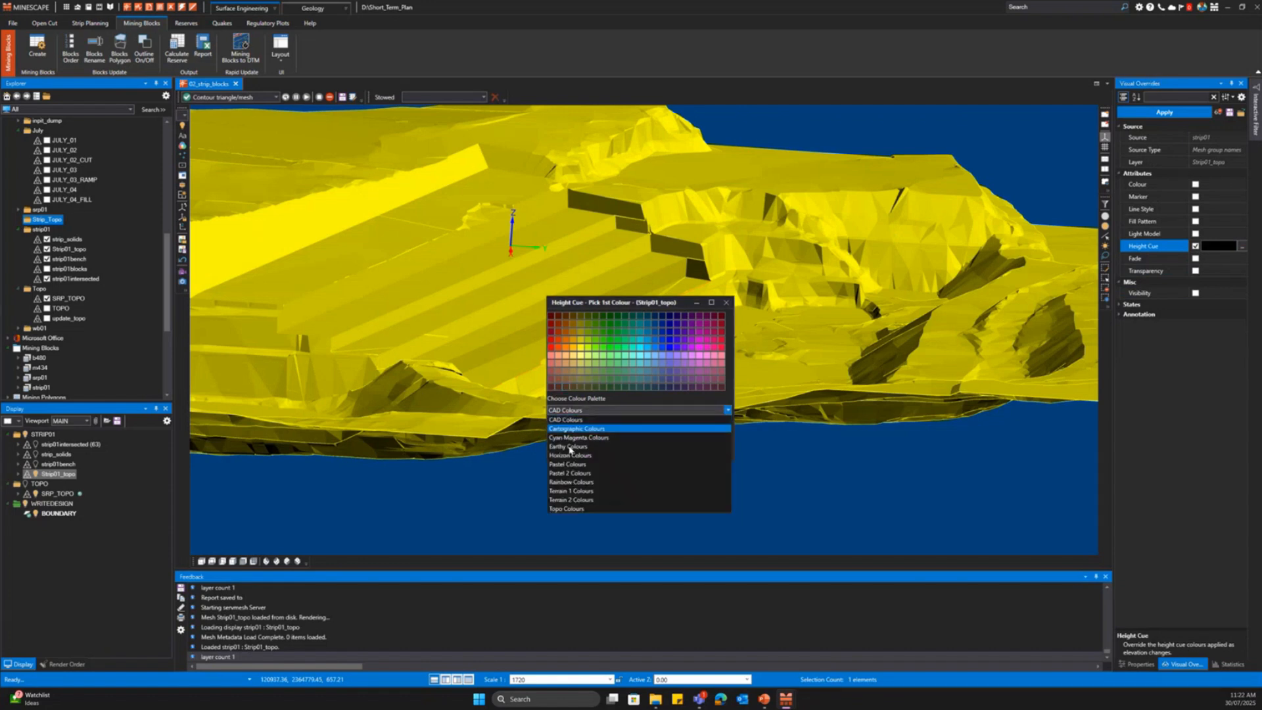
left_click(573, 491)
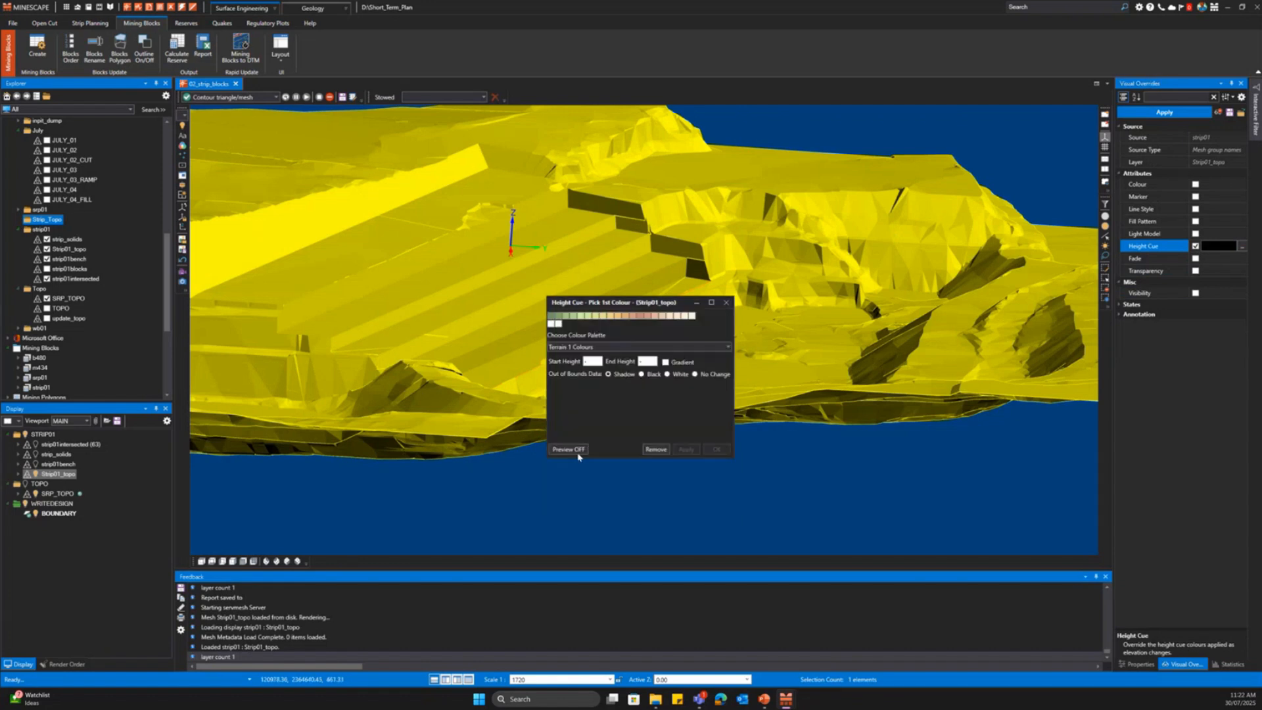
left_click(552, 316)
left_click(558, 324)
left_click(714, 449)
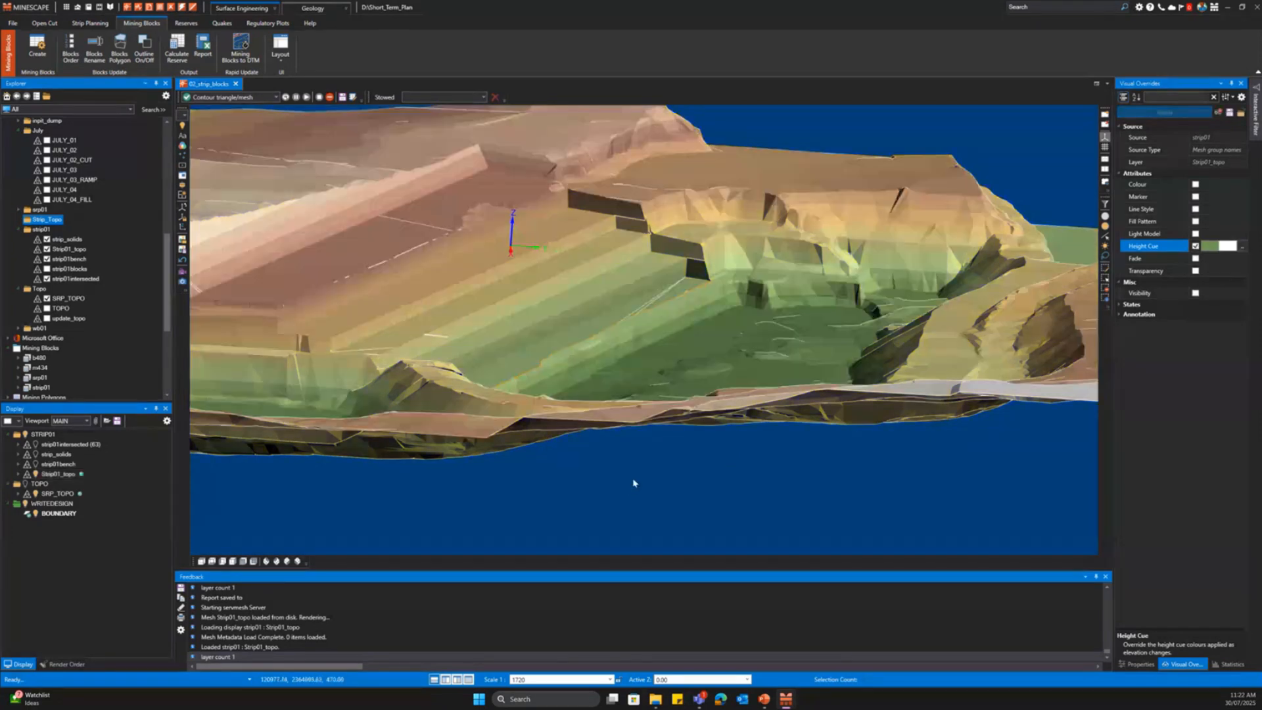
- Show the strip01intersected blocks over the coloured Strip01_topo surface and select two adjoining solids on the green upper bench
scroll(578, 397, "up", 5)
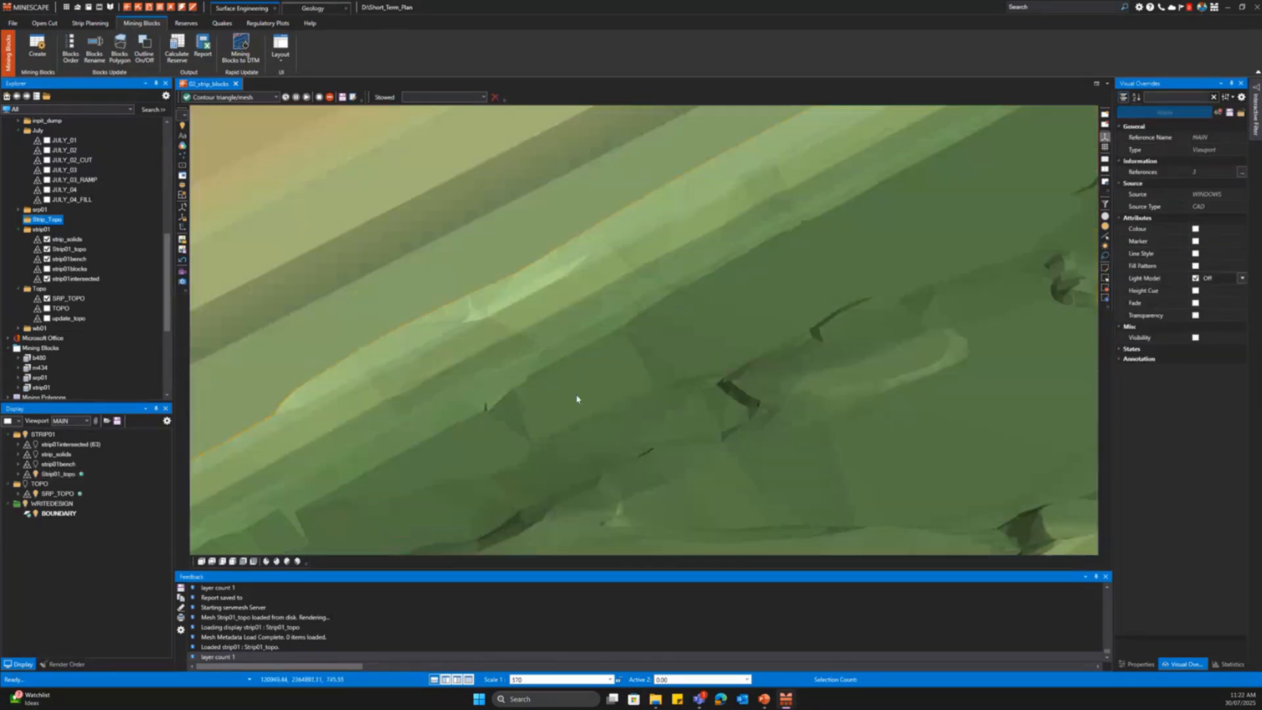
middle_click_drag(578, 397, 787, 333)
scroll(737, 365, "down", 5)
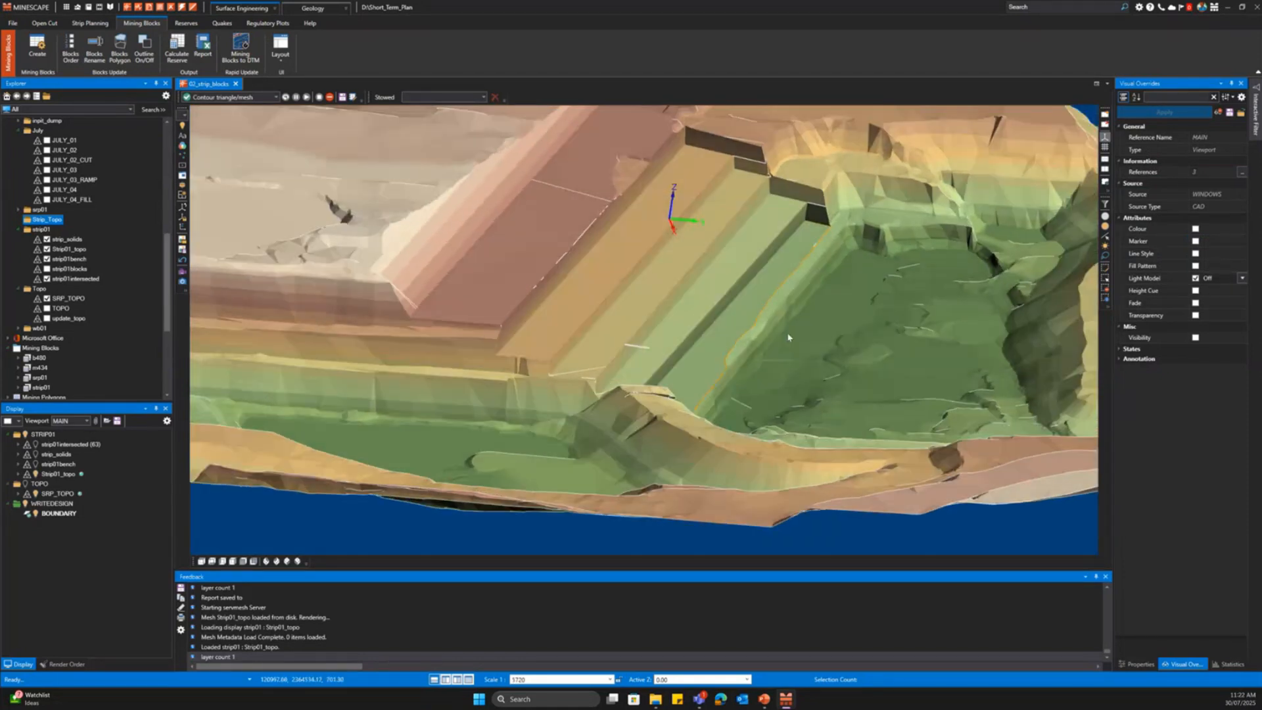
left_click(36, 445)
middle_click_drag(510, 371, 564, 226)
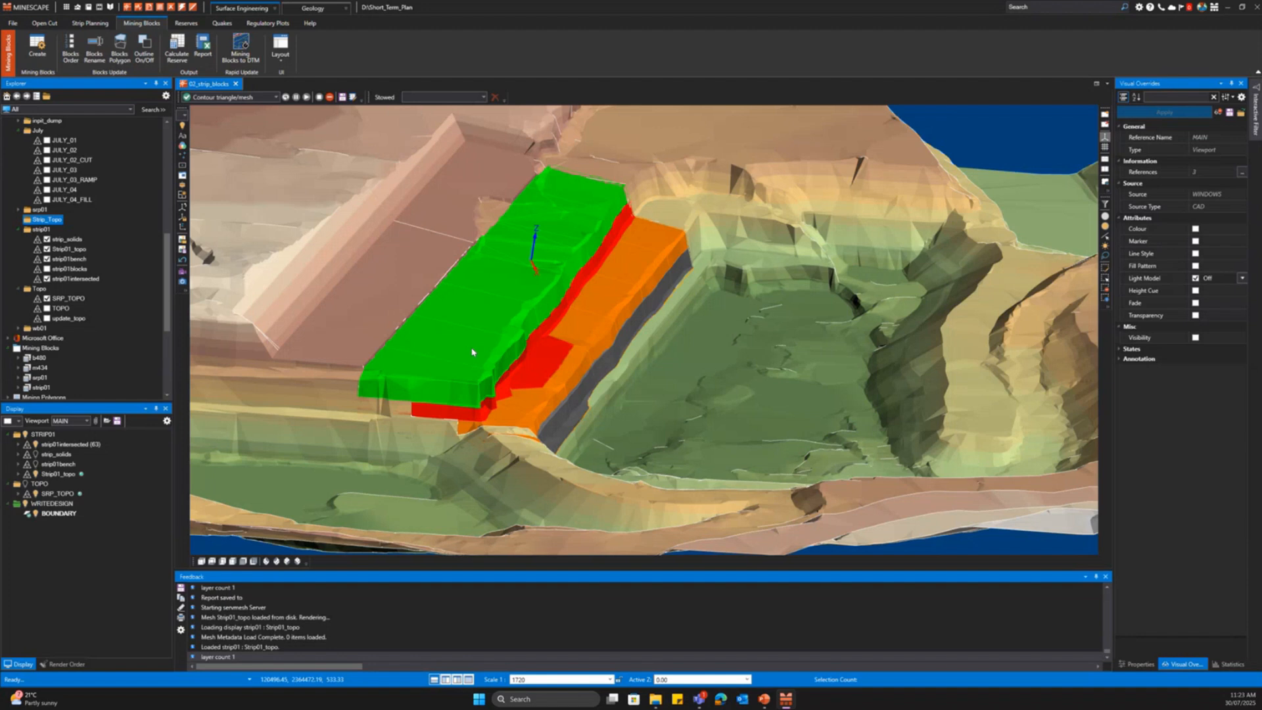
middle_click_drag(511, 311, 512, 306)
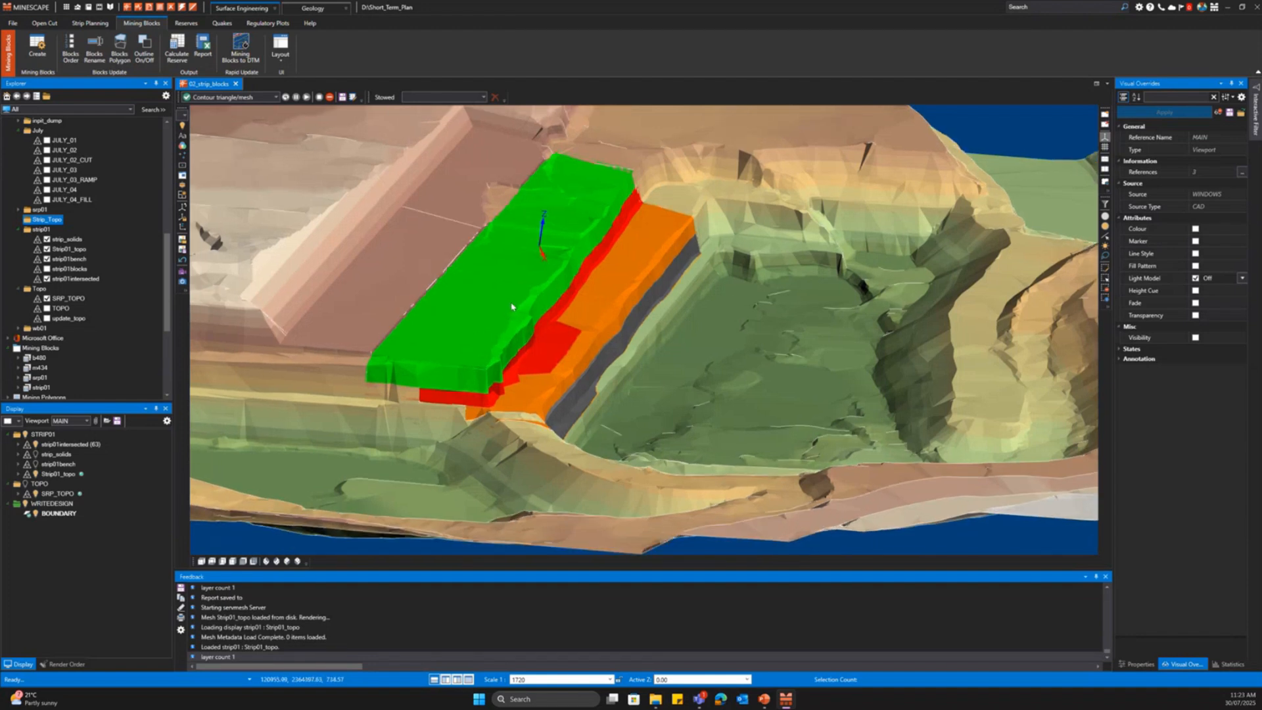
left_click(504, 319)
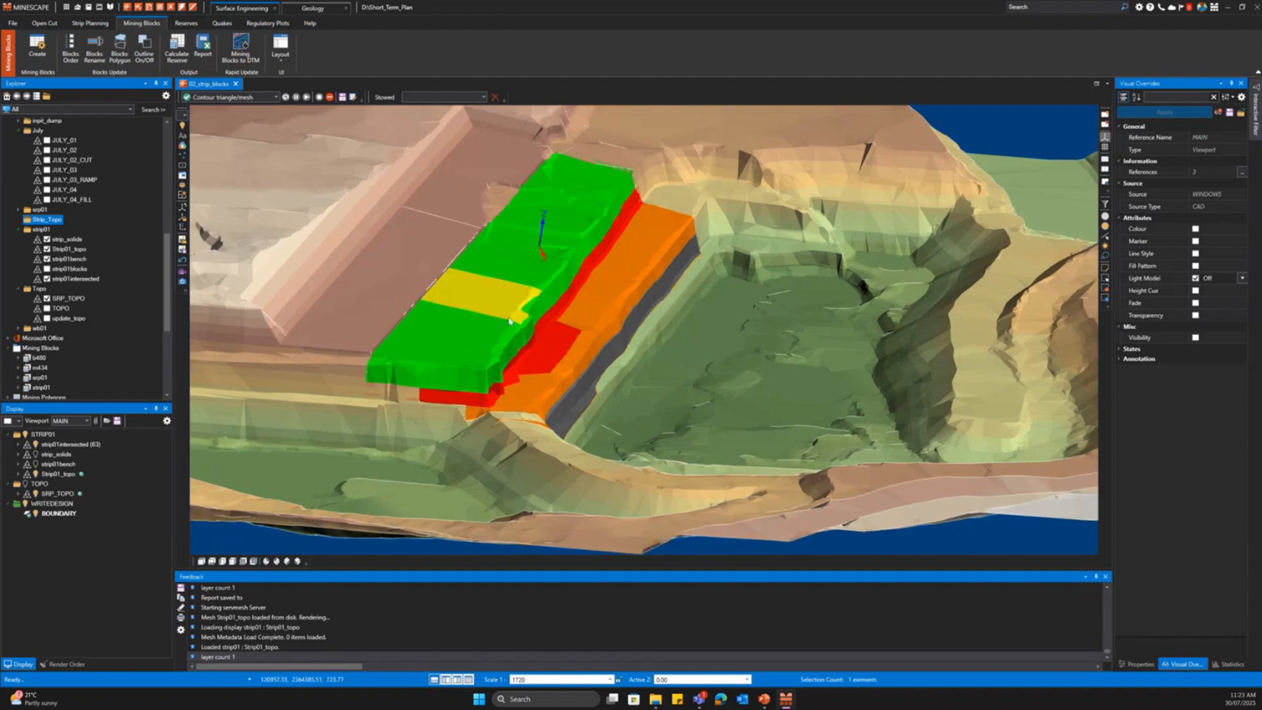
left_click(540, 315)
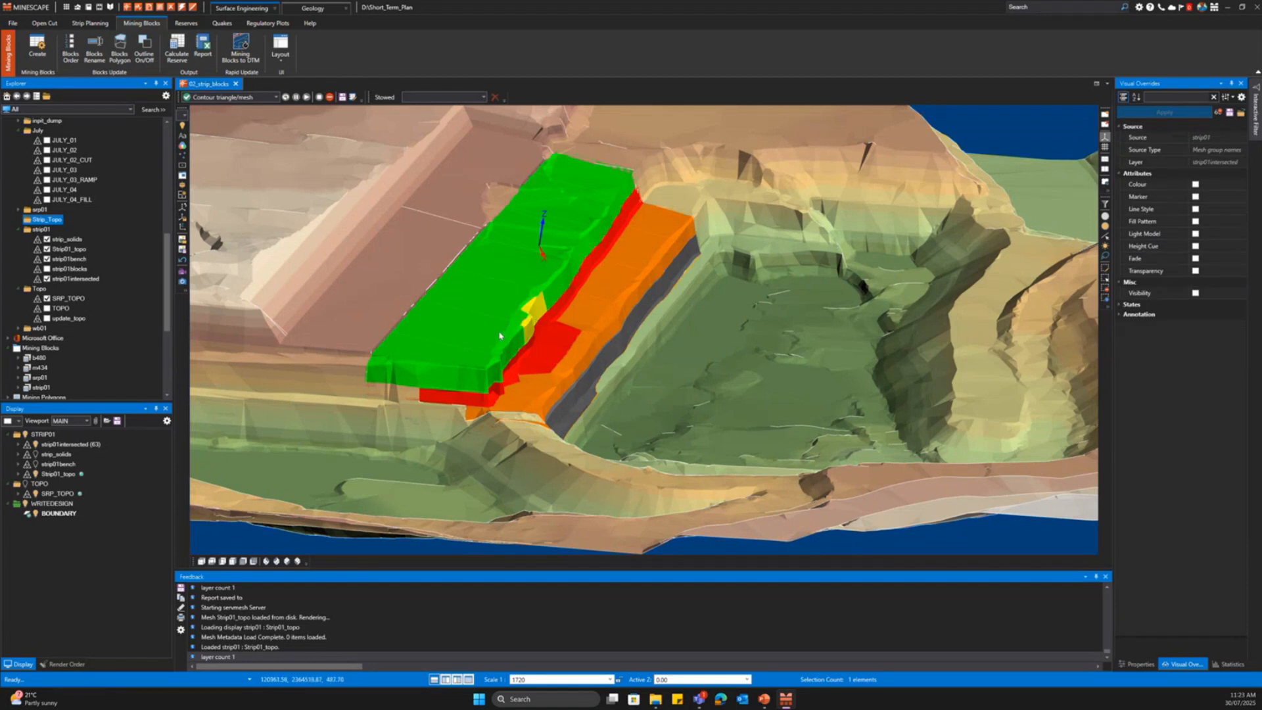
- Select the orange block at the far end of the lower bench and look through the mesh metadata attributes available for interactive filtering
middle_click_drag(572, 337, 585, 288)
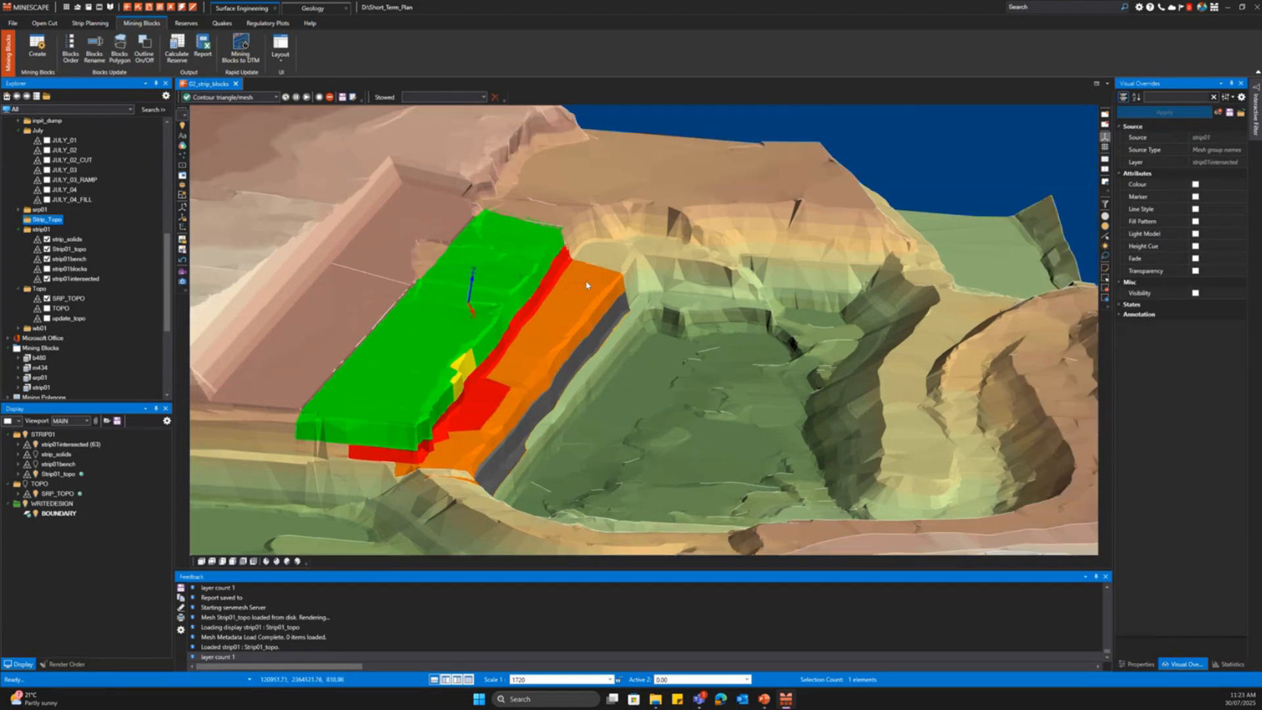
left_click(586, 287)
left_click(1105, 137)
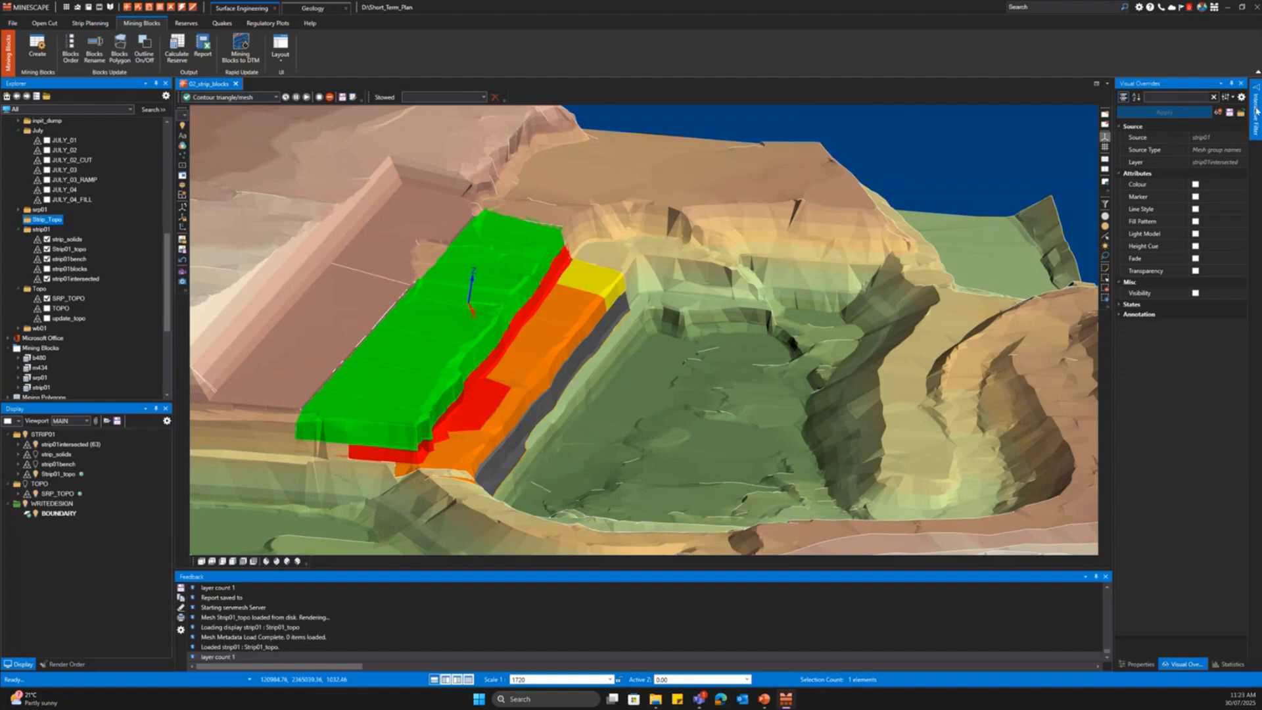
left_click(1179, 107)
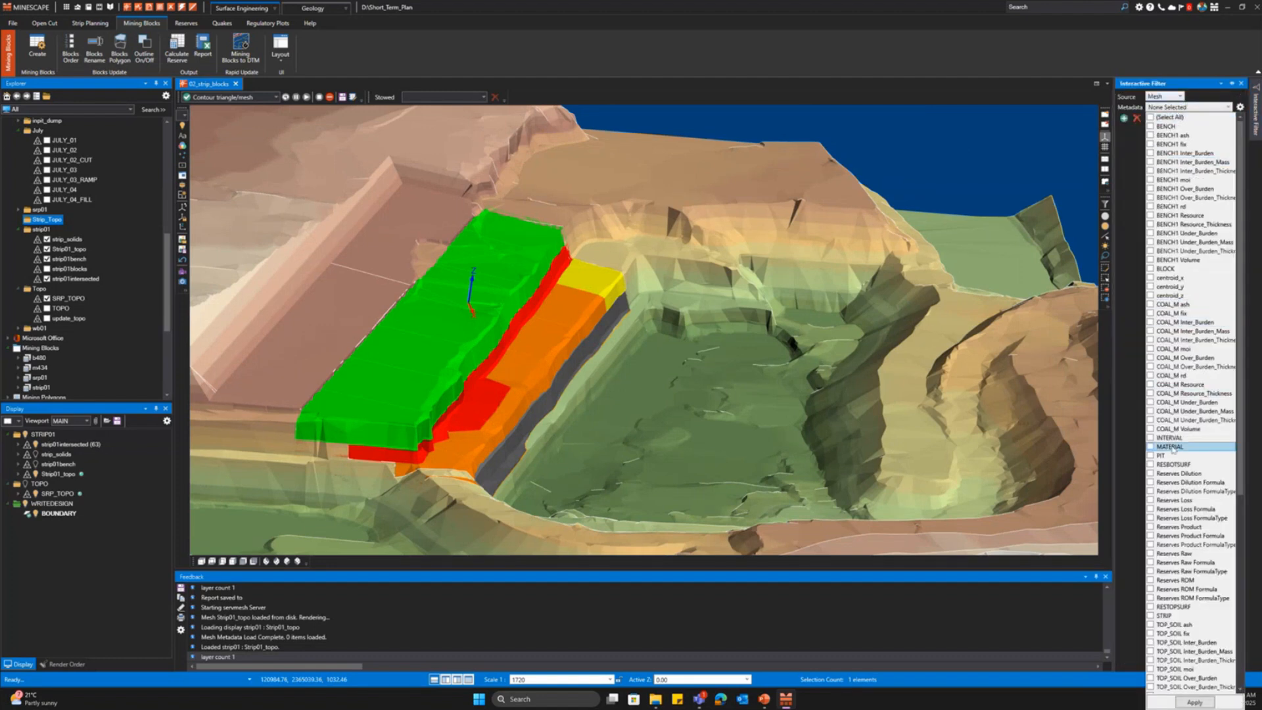
scroll(1175, 444, "down", 9)
scroll(1175, 443, "down", 2)
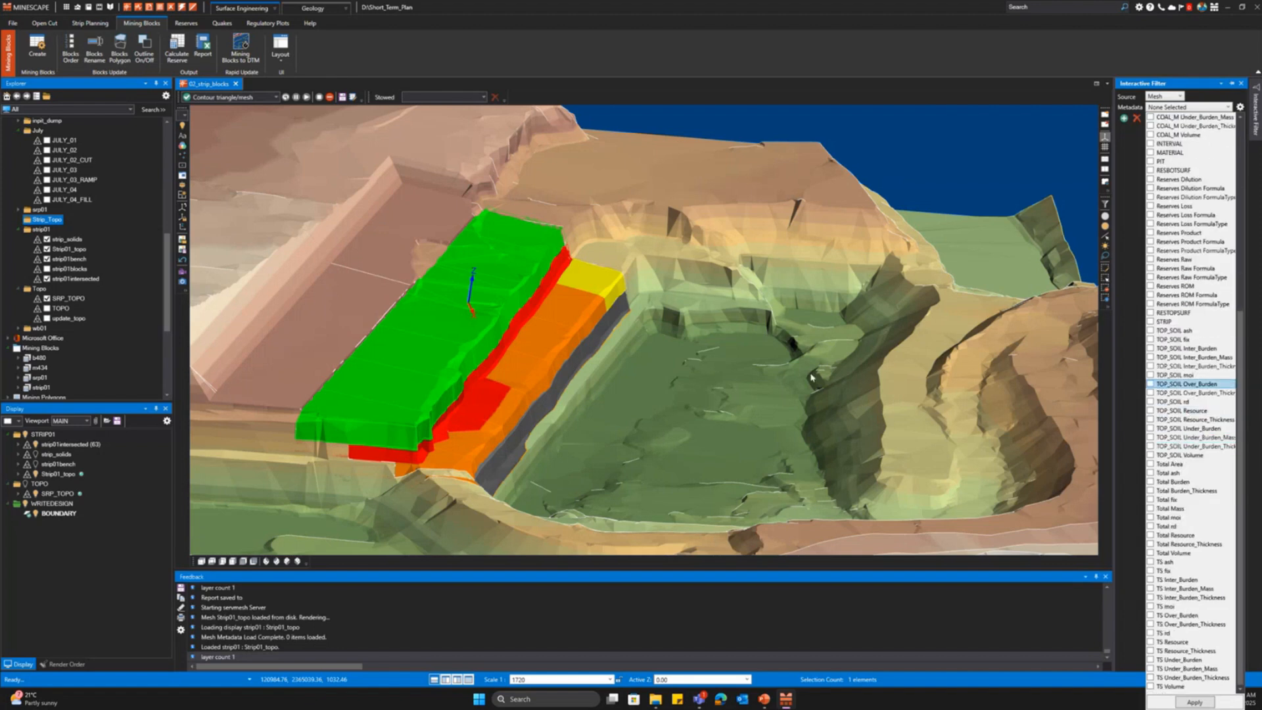
left_click(736, 368)
- Inspect the properties of two adjoining orange blocks midway along the lower bench, selecting each in turn
scroll(725, 368, "down", 5)
scroll(723, 360, "up", 5)
middle_click_drag(724, 359, 758, 201)
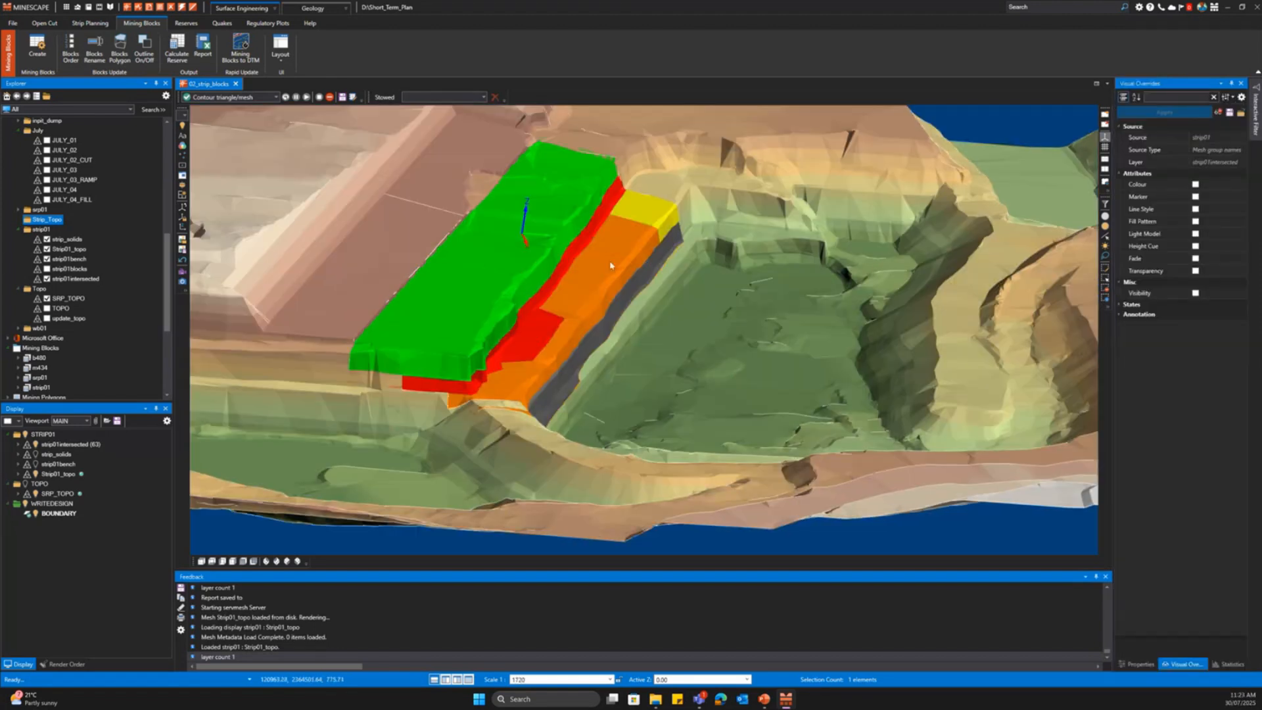
left_click(612, 269)
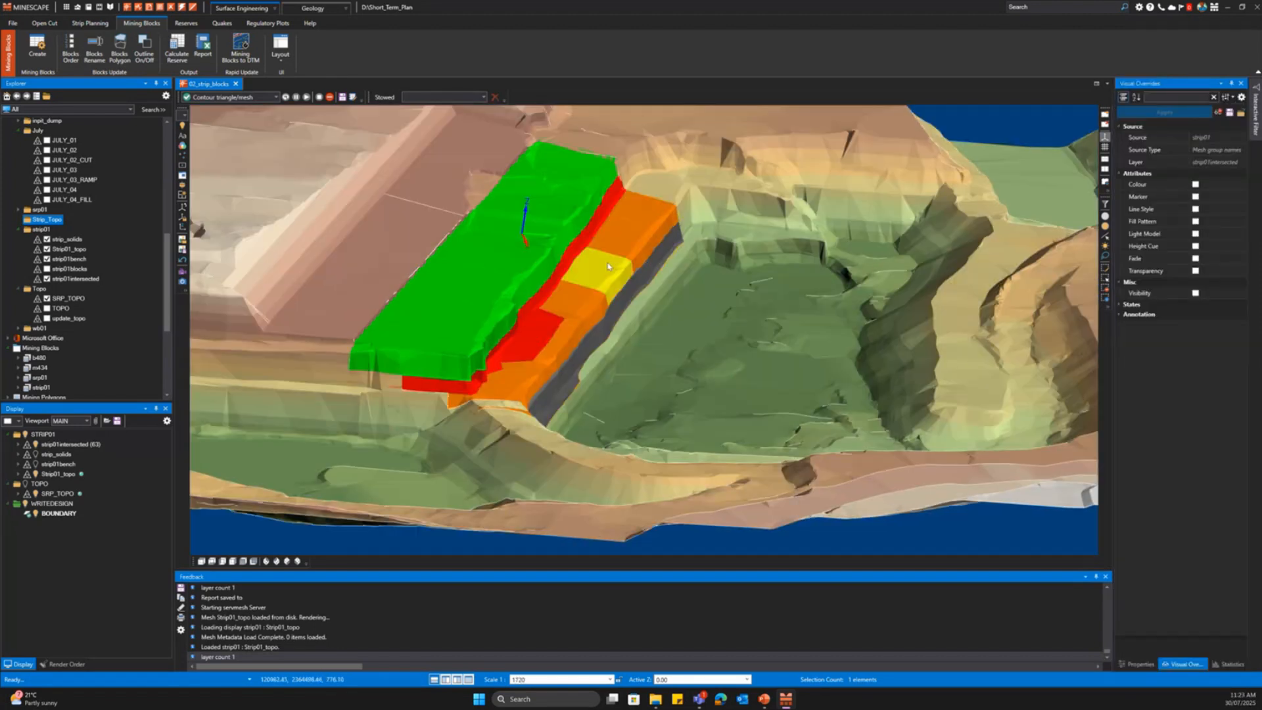
left_click(1135, 664)
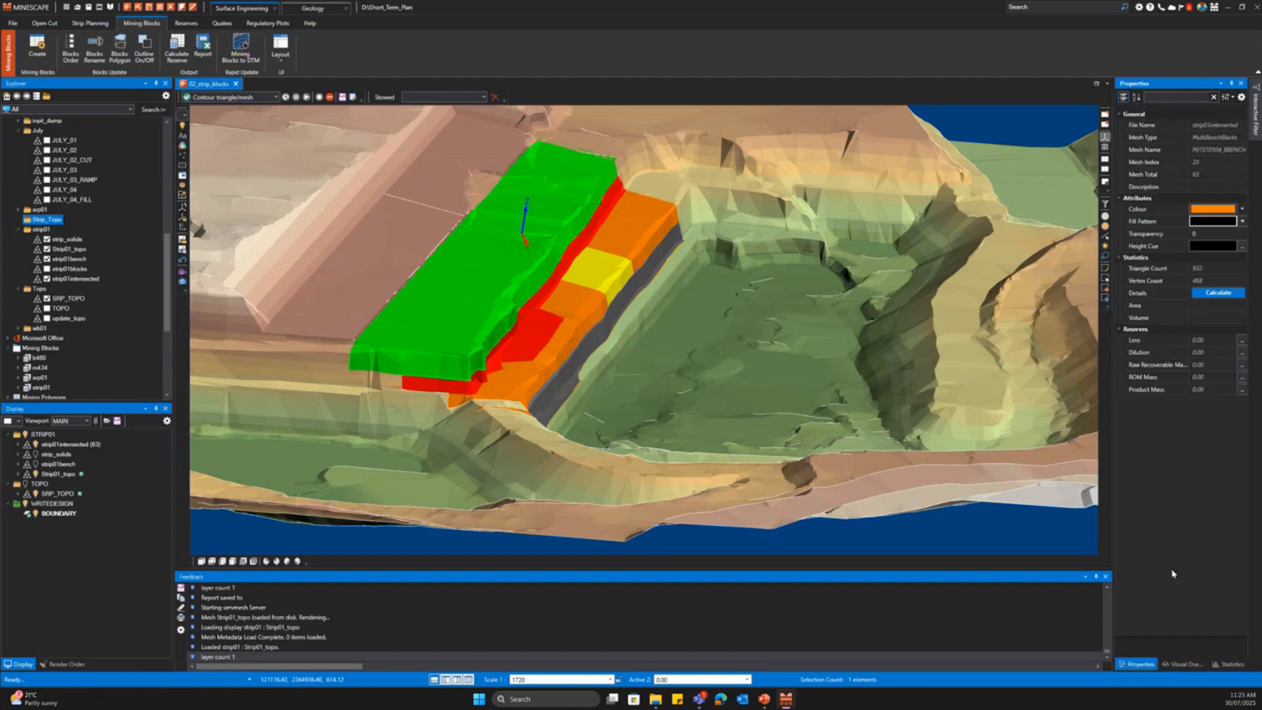
left_click(593, 334)
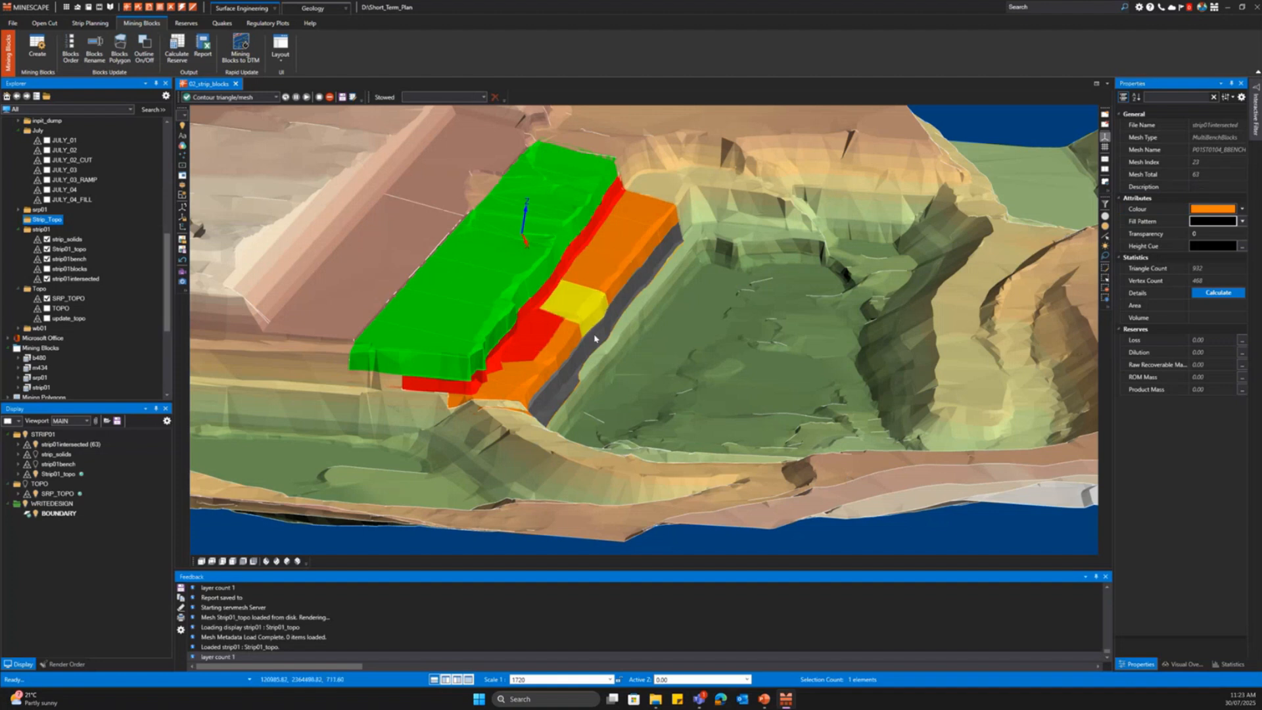
- Select the grey coal block below the orange bench and examine its metadata from RESTOPSURF through to MATERIAL and INTERVAL
left_click(610, 323)
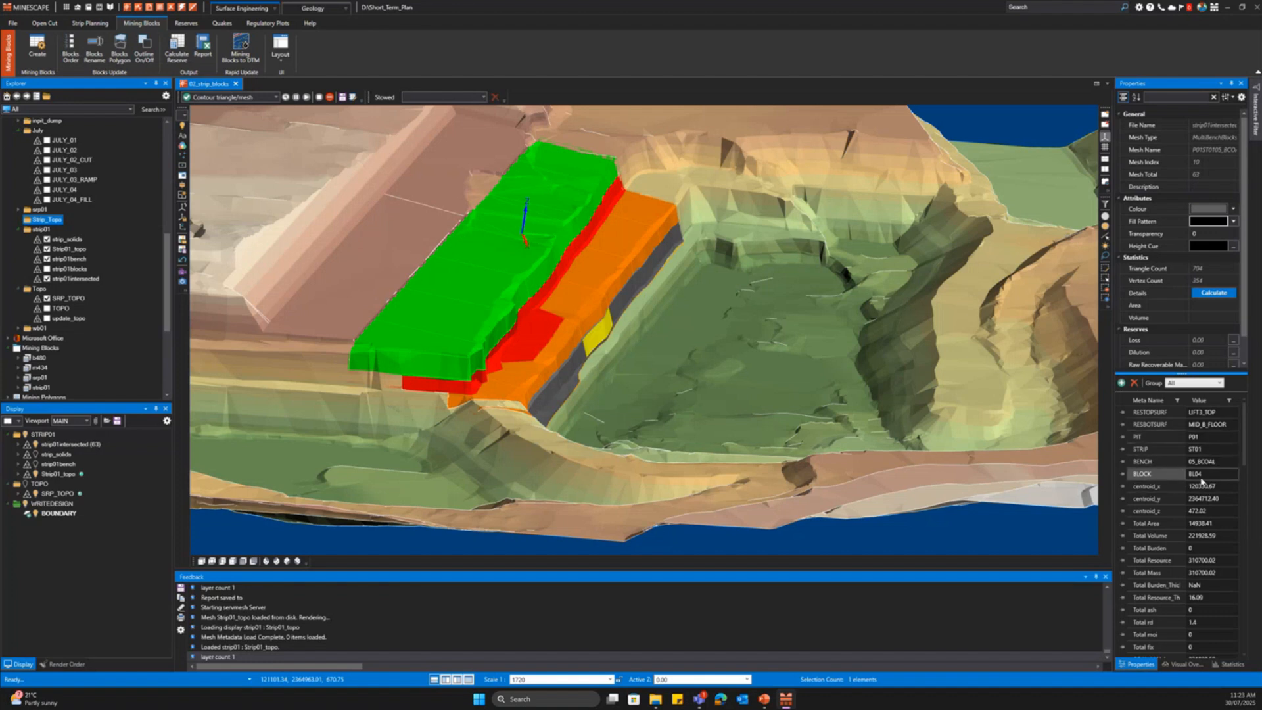
scroll(1210, 509, "down", 2)
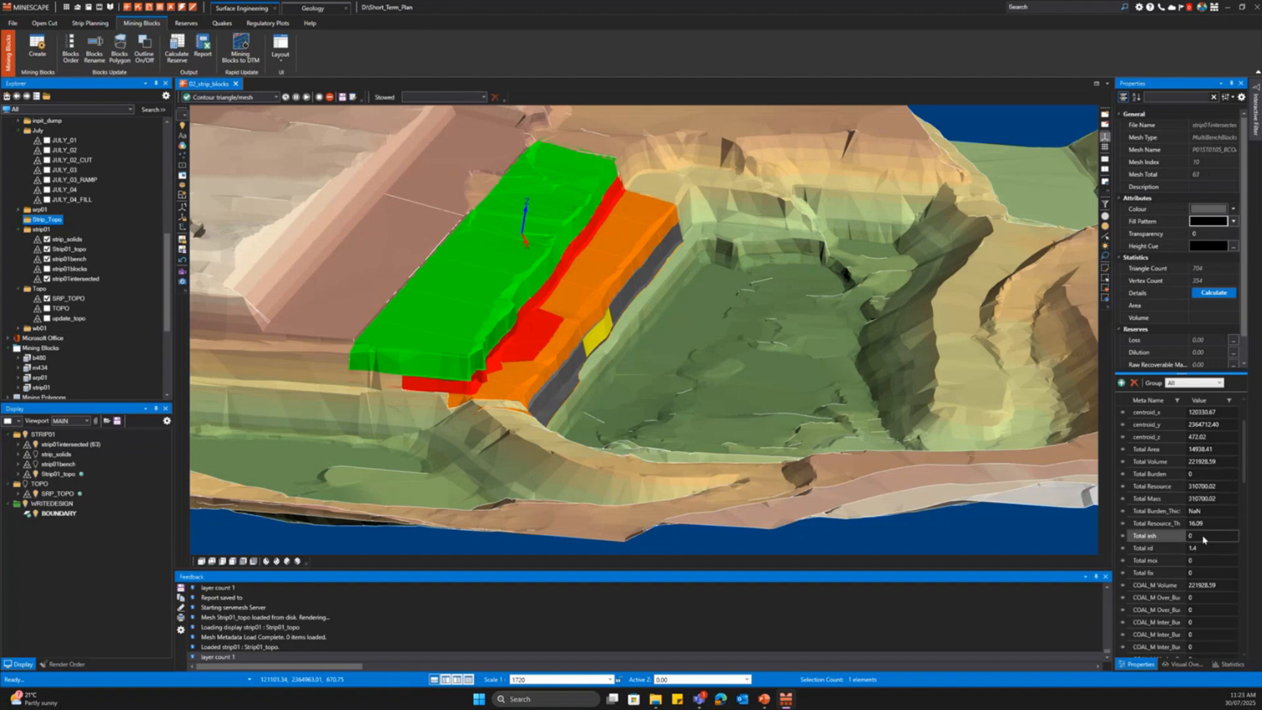
scroll(1205, 512, "down", 2)
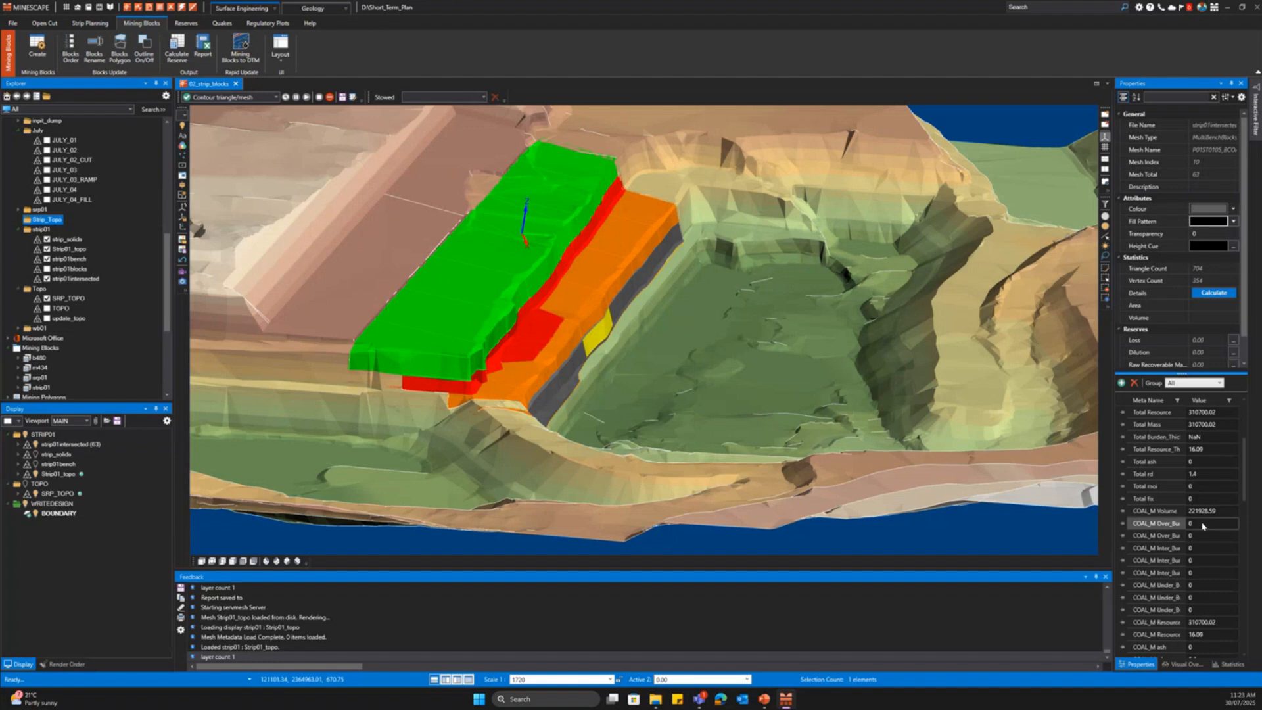
scroll(1206, 516, "down", 5)
scroll(1206, 517, "down", 10)
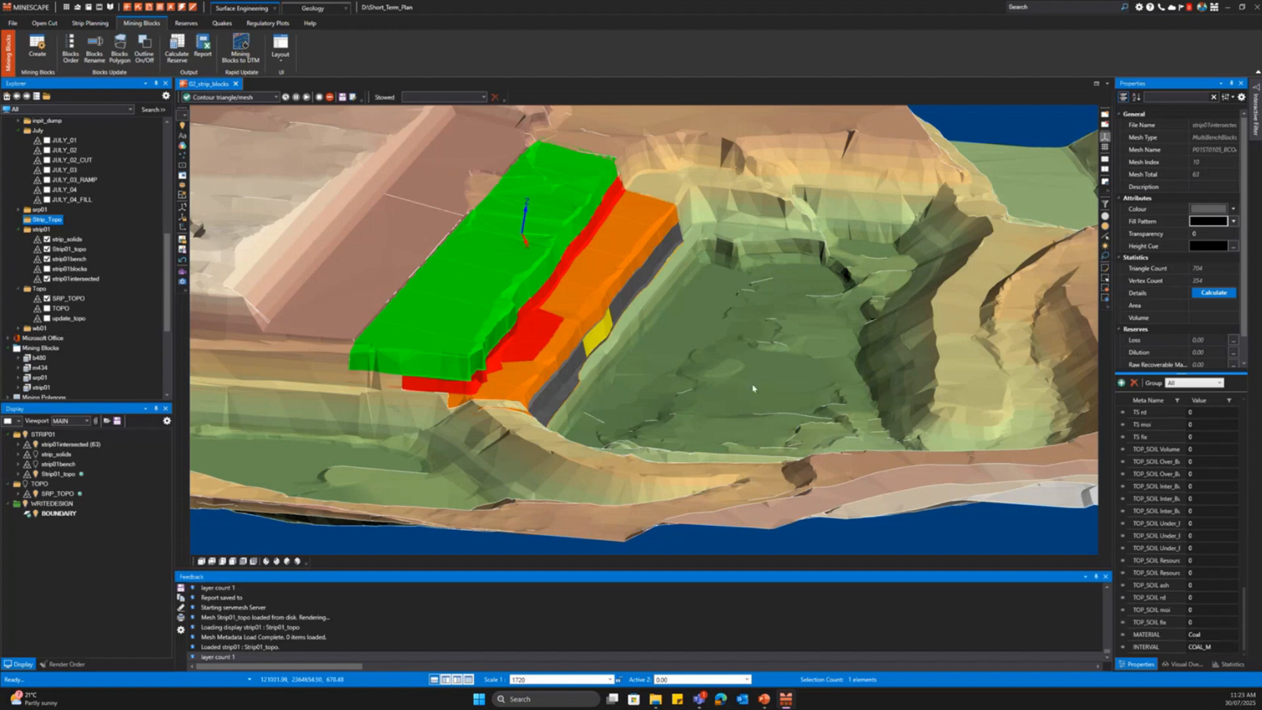
middle_click_drag(642, 296, 809, 387)
scroll(687, 311, "up", 5)
scroll(768, 365, "down", 5)
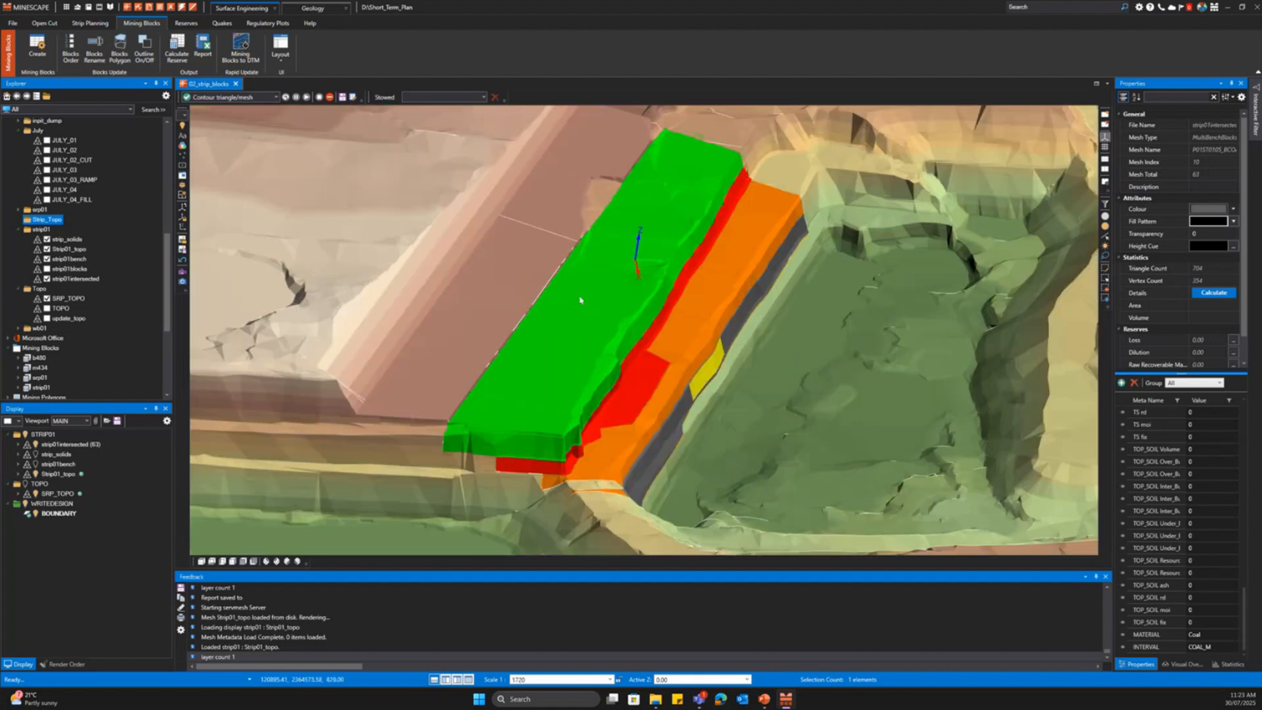